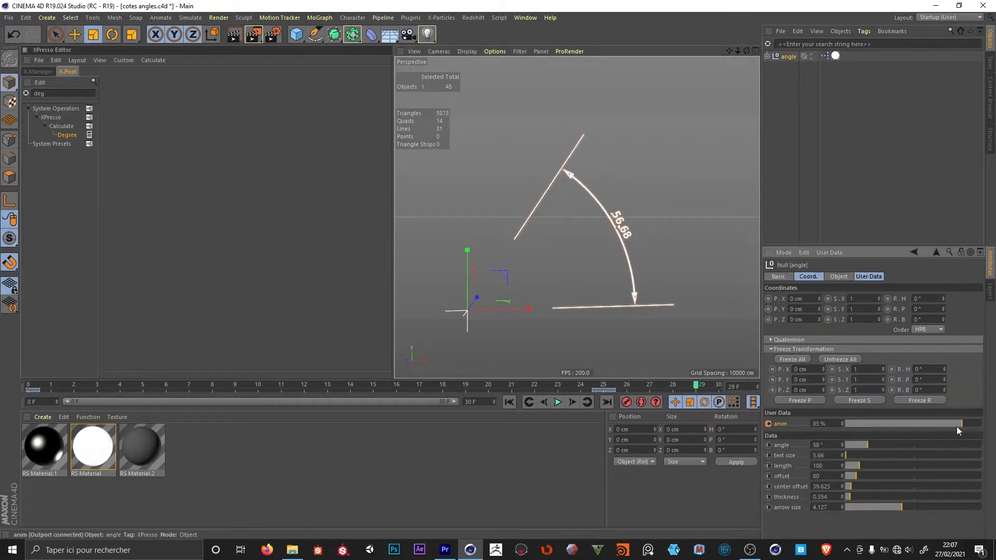
# Preview the finished angle dimension rig by raising its anim value and varying its angle value.
pyautogui.moveTo(956, 427); pyautogui.dragTo(982, 428)
pyautogui.moveTo(866, 444); pyautogui.dragTo(967, 484)
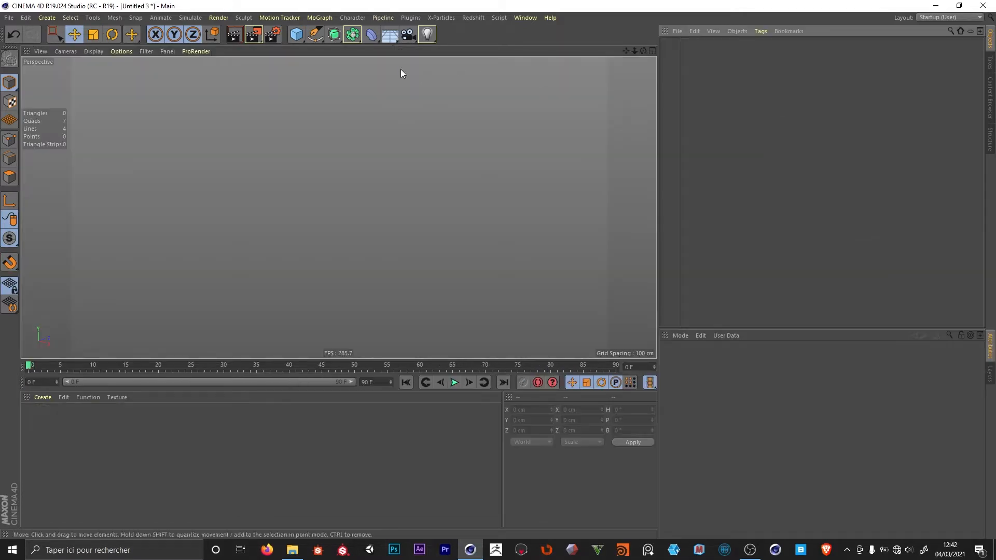
# Create a null object in the empty scene and rename it angle.
pyautogui.click(301, 36)
pyautogui.click(329, 49)
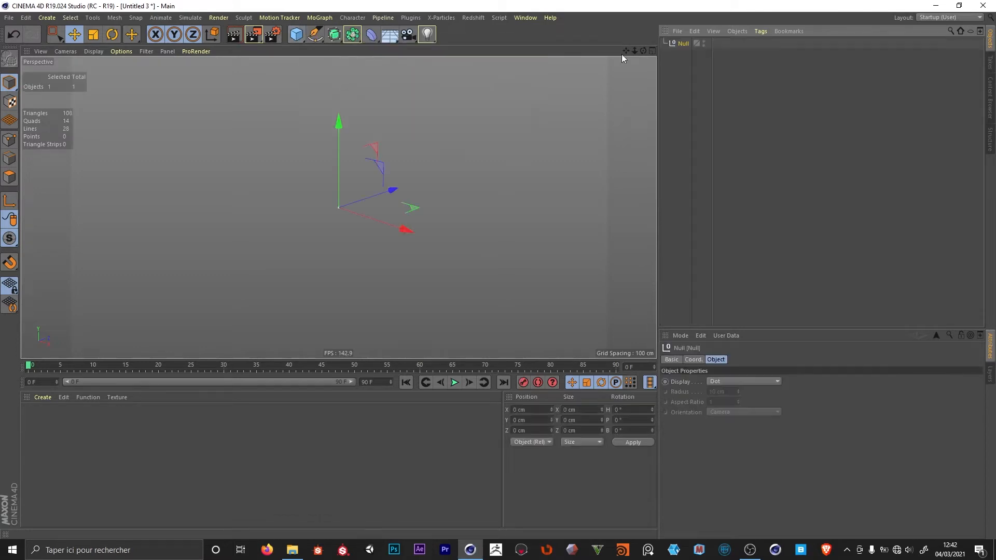
pyautogui.doubleClick(683, 43)
pyautogui.write('angle')
pyautogui.press('Return')
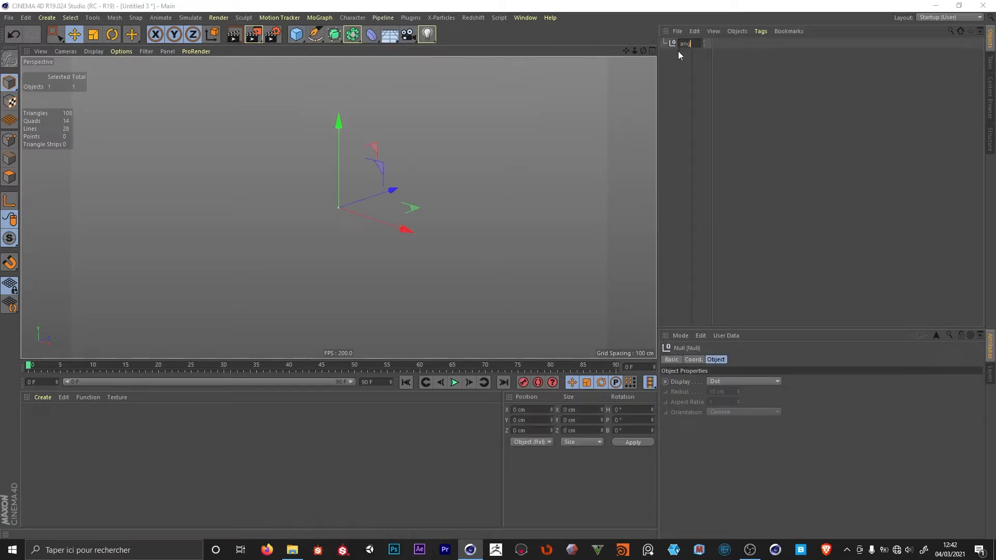
# Create two MoSplines as children of the angle null, named start angle and end angle.
pyautogui.click(320, 18)
pyautogui.click(350, 204)
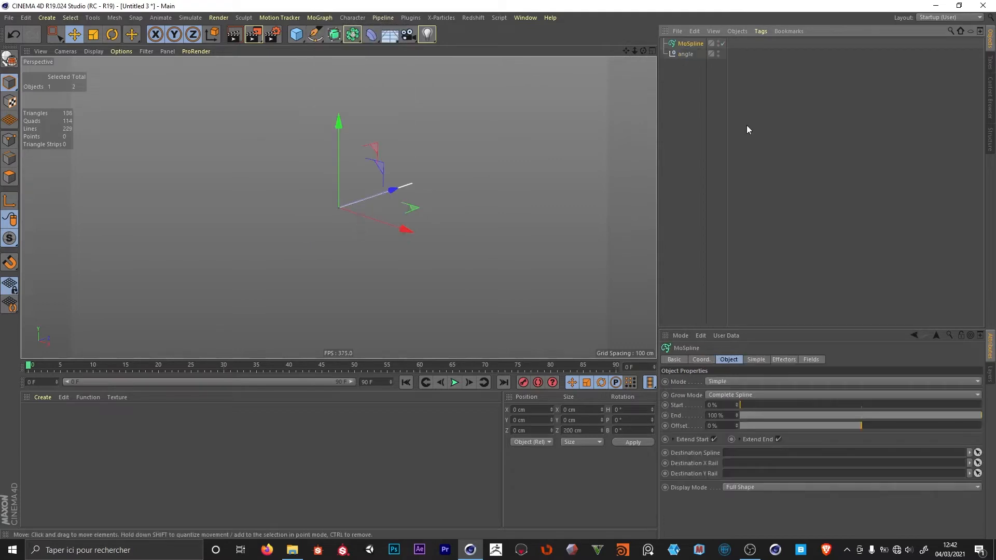
pyautogui.moveTo(683, 43); pyautogui.dragTo(693, 64)
pyautogui.doubleClick(684, 56)
pyautogui.write('start angle')
pyautogui.press('Return')
pyautogui.doubleClick(695, 65)
pyautogui.write('ende')
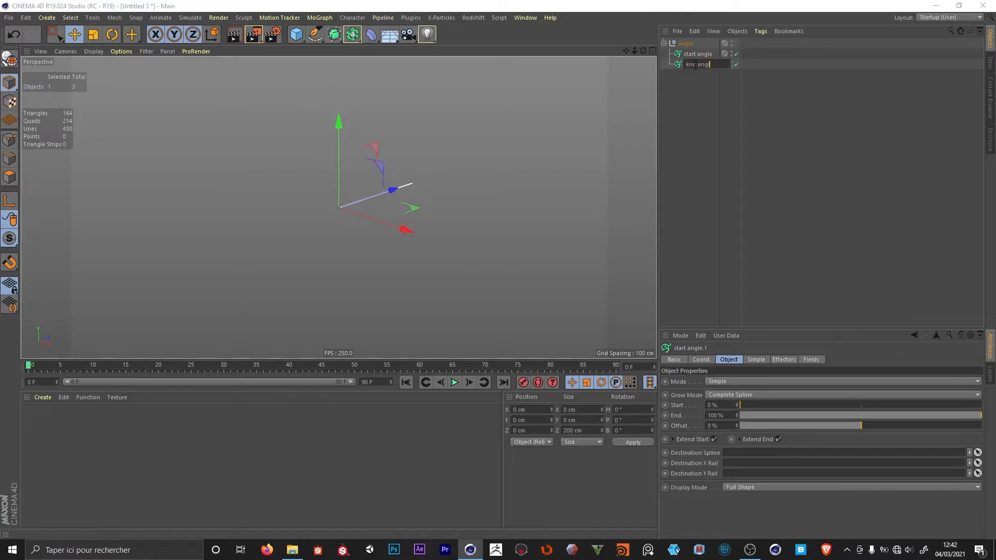
# Set the display mode of both the start angle and end angle MoSplines to Line.
pyautogui.keyDown('ctrl'); pyautogui.click(698, 55); pyautogui.keyUp('ctrl')
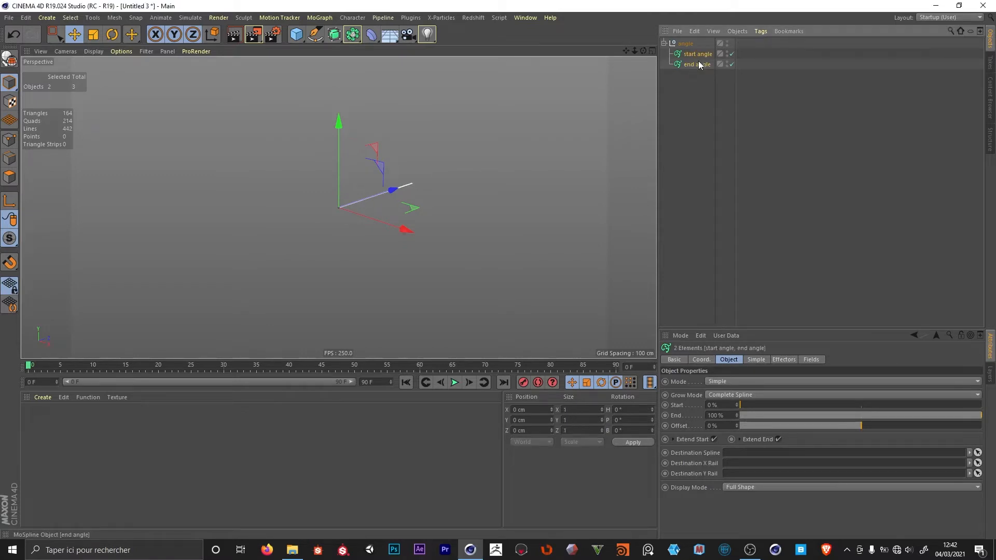
pyautogui.click(770, 492)
pyautogui.click(757, 497)
pyautogui.click(356, 208)
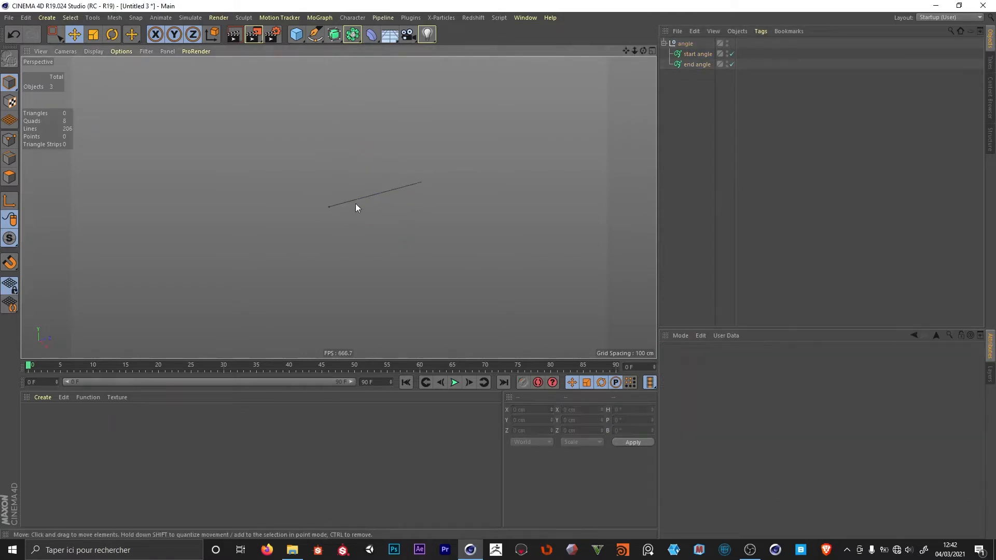
pyautogui.scroll(4, 356, 208)
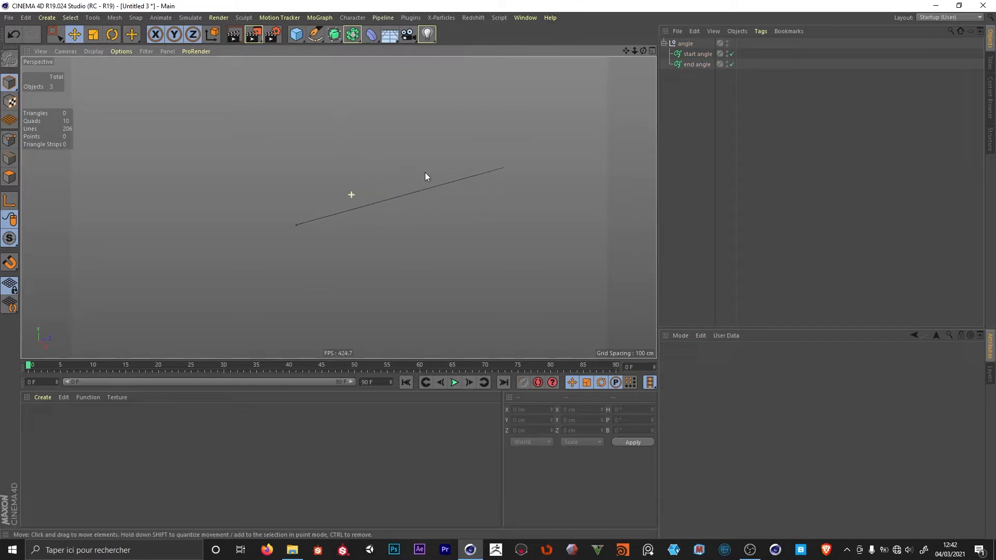
# Display the angle null as a Point with its orientation set to XY.
pyautogui.click(686, 44)
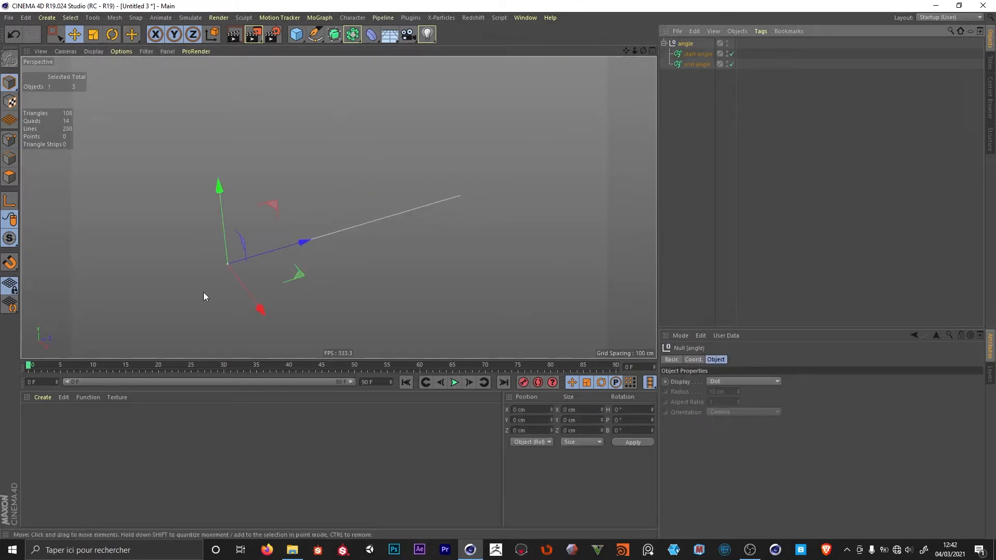
pyautogui.click(753, 381)
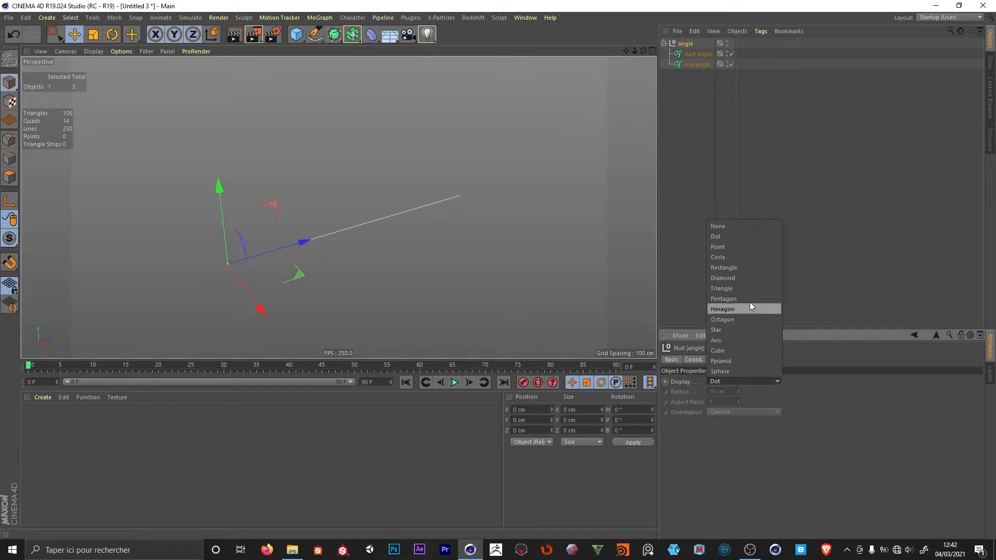
pyautogui.click(735, 257)
pyautogui.click(724, 412)
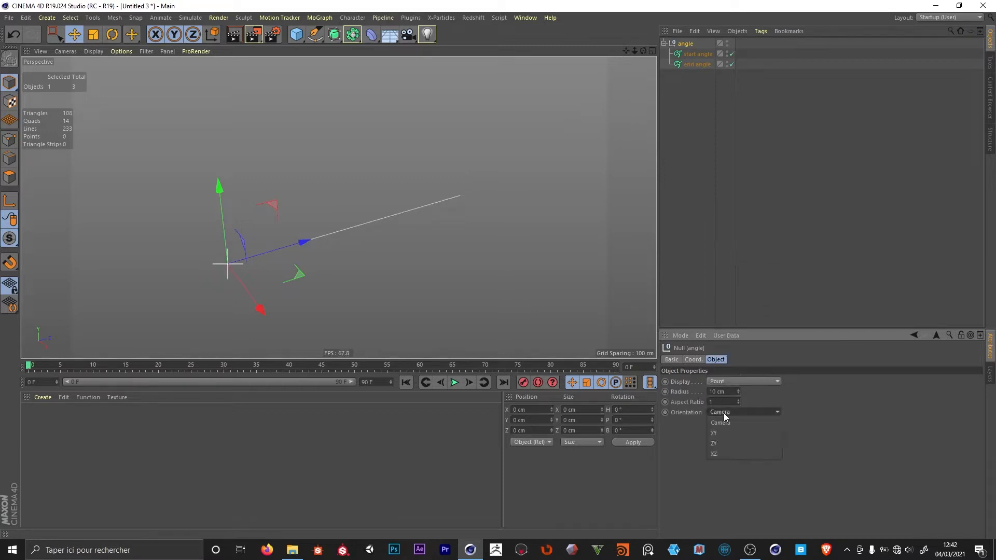
pyautogui.click(724, 433)
pyautogui.click(695, 321)
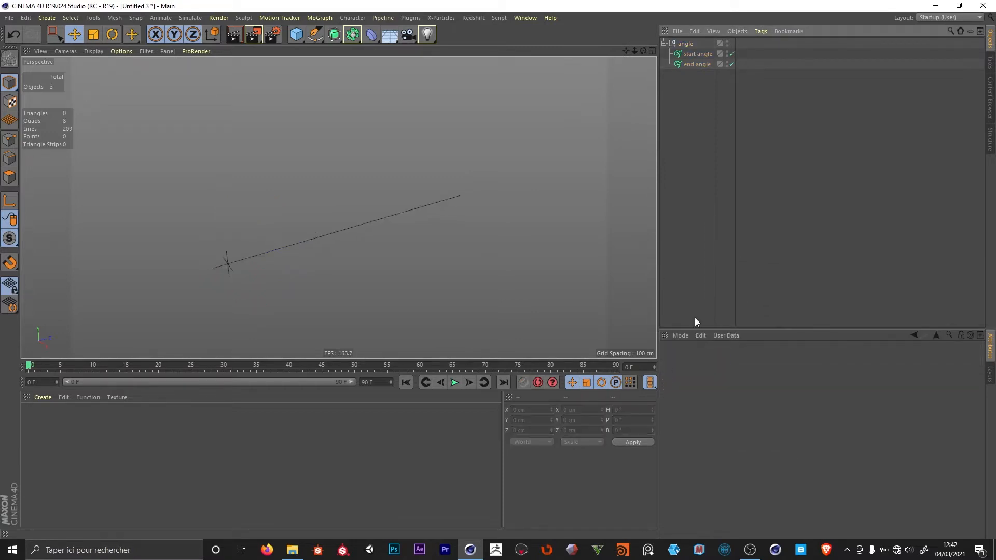
# Turn on Use Color for the angle null and give it a saturated green display color with hue 124°.
pyautogui.click(686, 44)
pyautogui.click(742, 422)
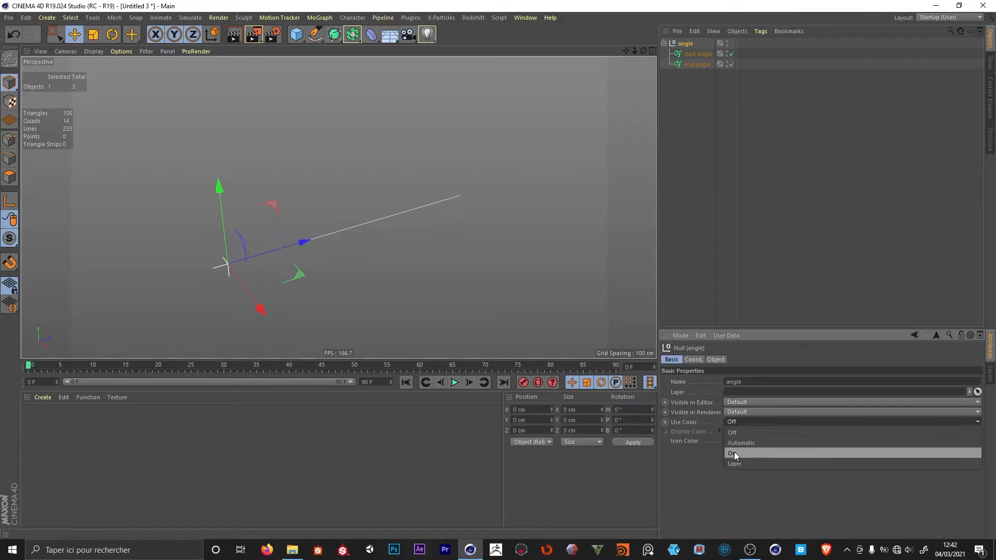
pyautogui.click(732, 455)
pyautogui.click(731, 434)
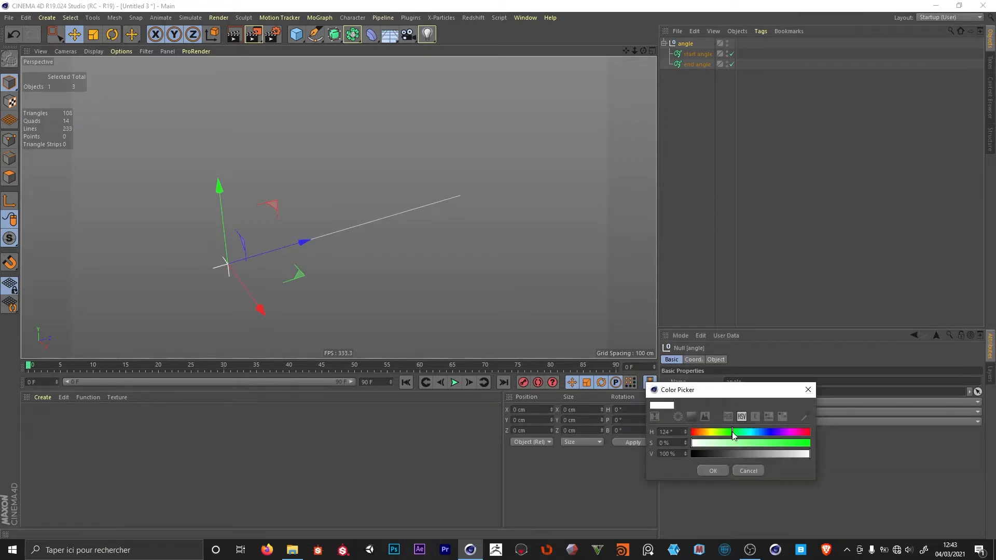
pyautogui.moveTo(750, 444); pyautogui.dragTo(812, 444)
pyautogui.click(713, 470)
pyautogui.click(695, 312)
# Add user data named angle to the angle null as a Float Slider in Degree units with a 0.001° step.
pyautogui.click(684, 44)
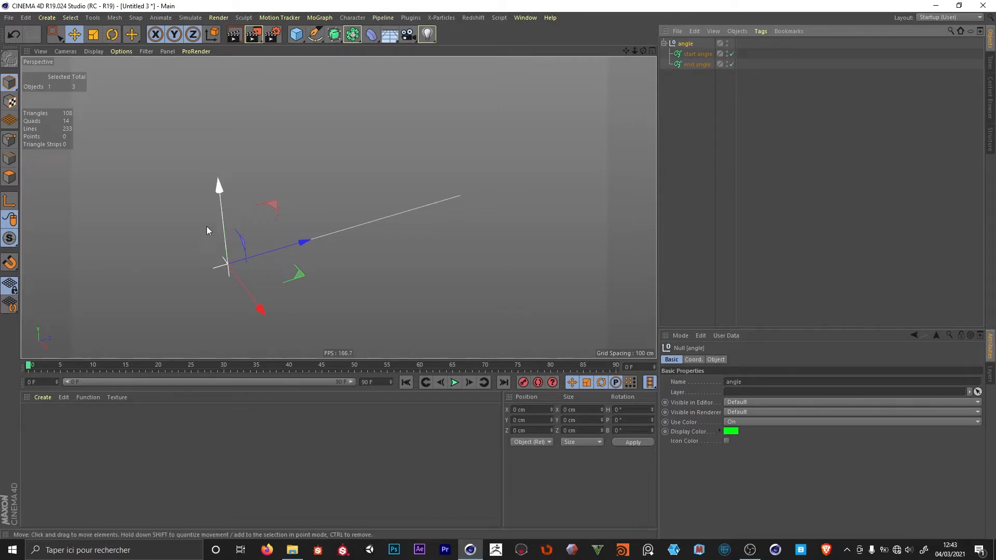
pyautogui.click(722, 335)
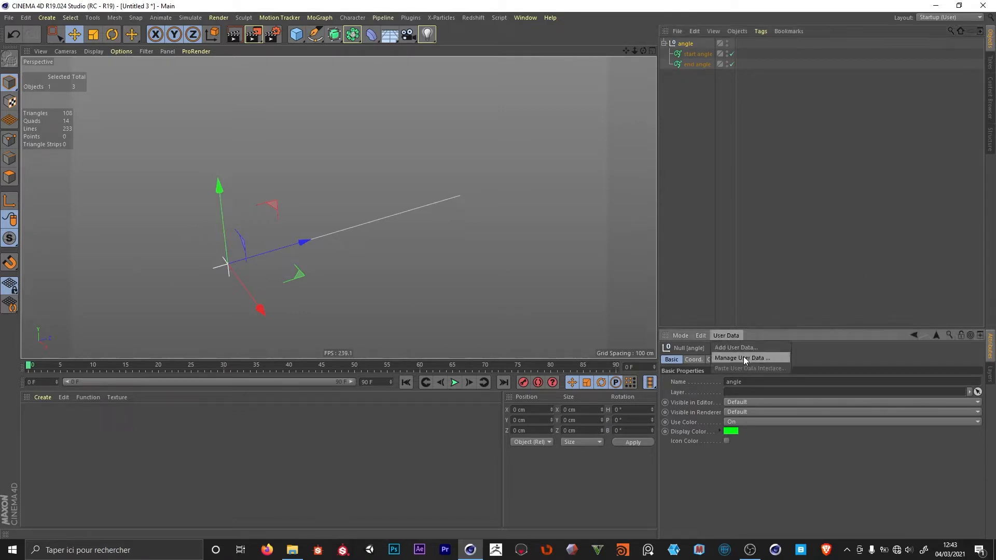
pyautogui.click(743, 358)
pyautogui.click(561, 225)
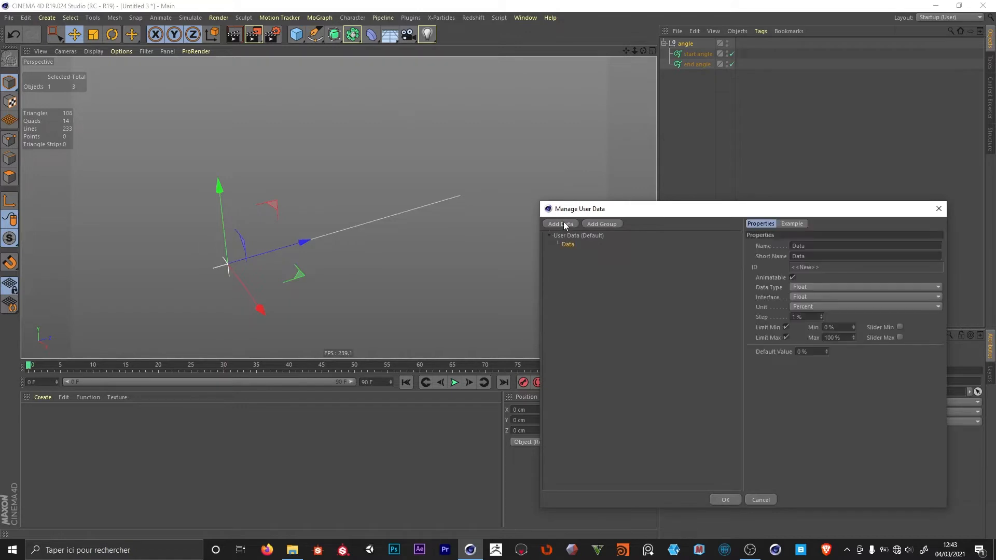
pyautogui.write('angle')
pyautogui.click(820, 297)
pyautogui.click(820, 318)
pyautogui.click(807, 308)
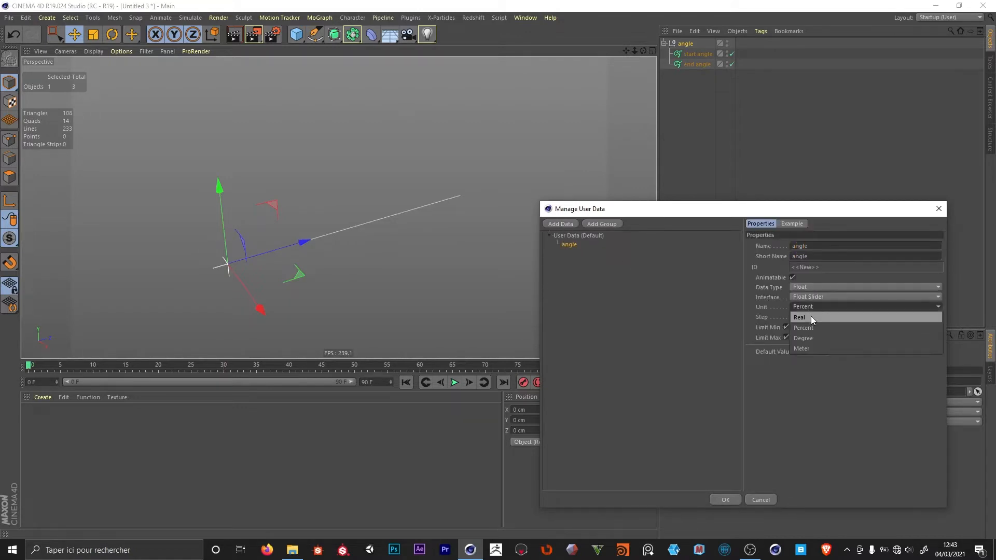
pyautogui.click(803, 338)
pyautogui.click(812, 317)
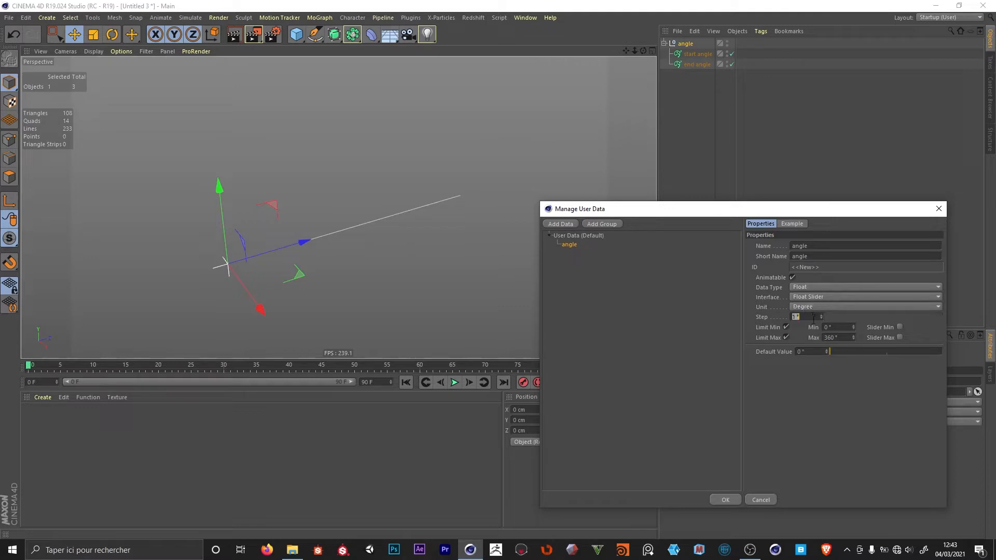
pyautogui.write('.001')
pyautogui.press('Return')
# Duplicate the angle user data as length, with a Float Slider interface, Real units and a default value of 100.
pyautogui.moveTo(753, 208); pyautogui.dragTo(686, 133)
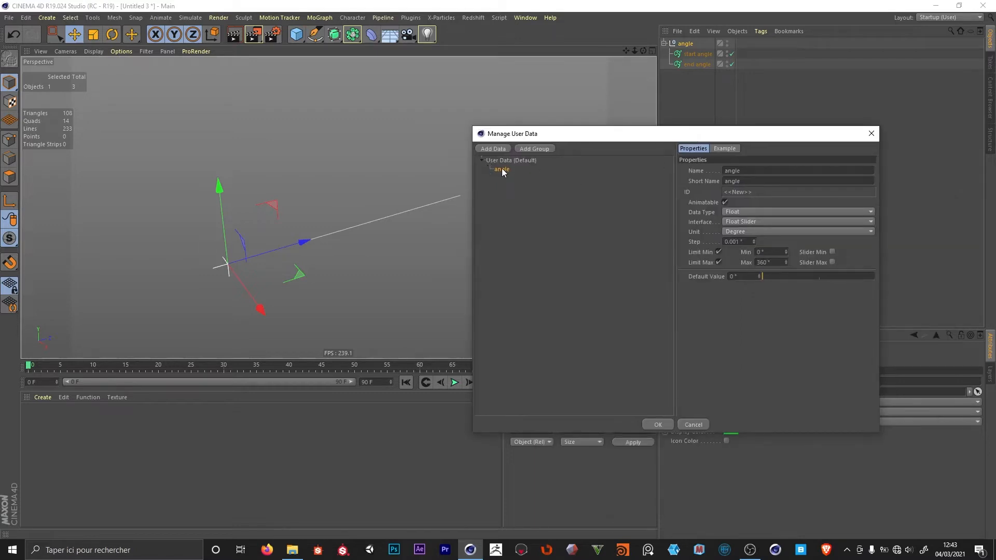
pyautogui.keyDown('ctrl'); pyautogui.moveTo(501, 167); pyautogui.dragTo(499, 175); pyautogui.keyUp('ctrl')
pyautogui.moveTo(724, 171); pyautogui.dragTo(763, 169)
pyautogui.write('length')
pyautogui.click(767, 221)
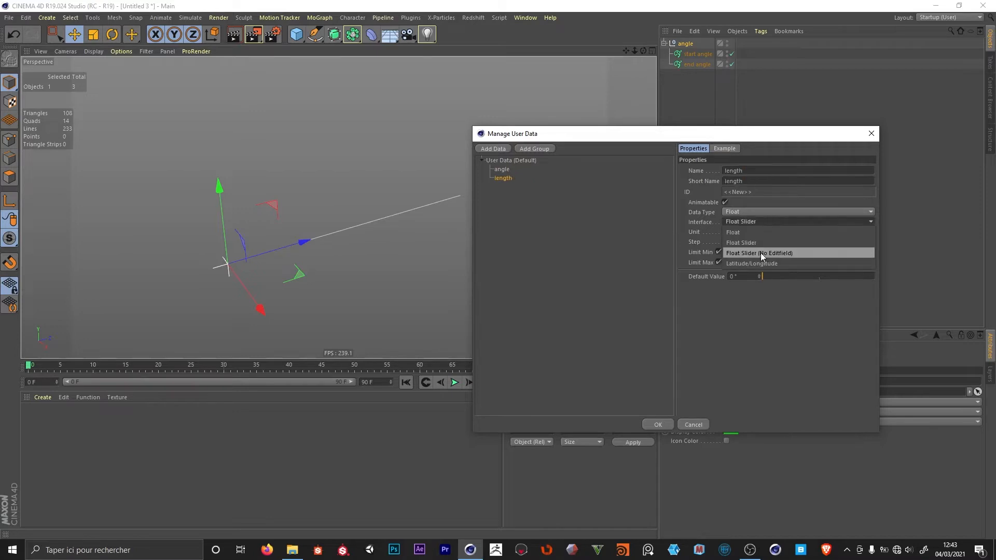
pyautogui.click(765, 245)
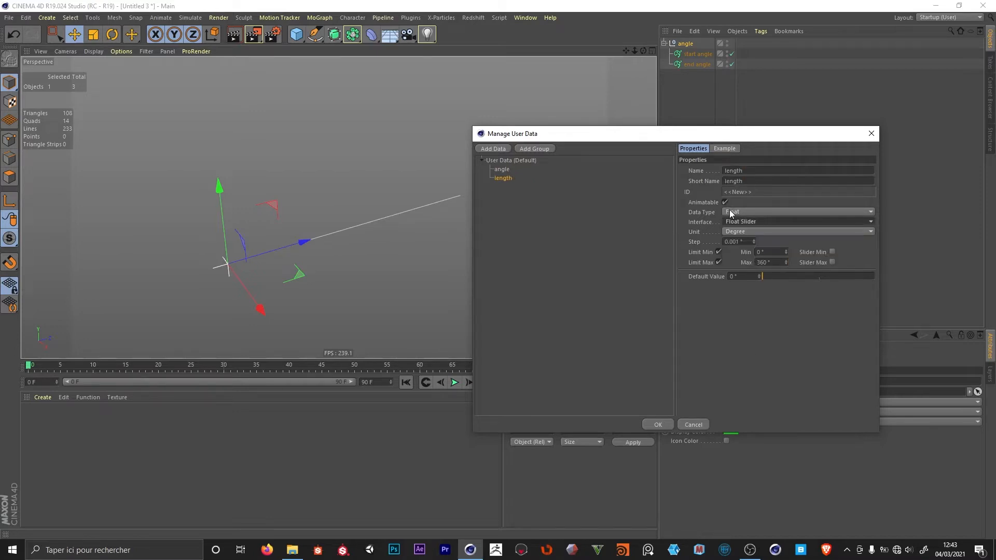
pyautogui.click(743, 231)
pyautogui.click(761, 243)
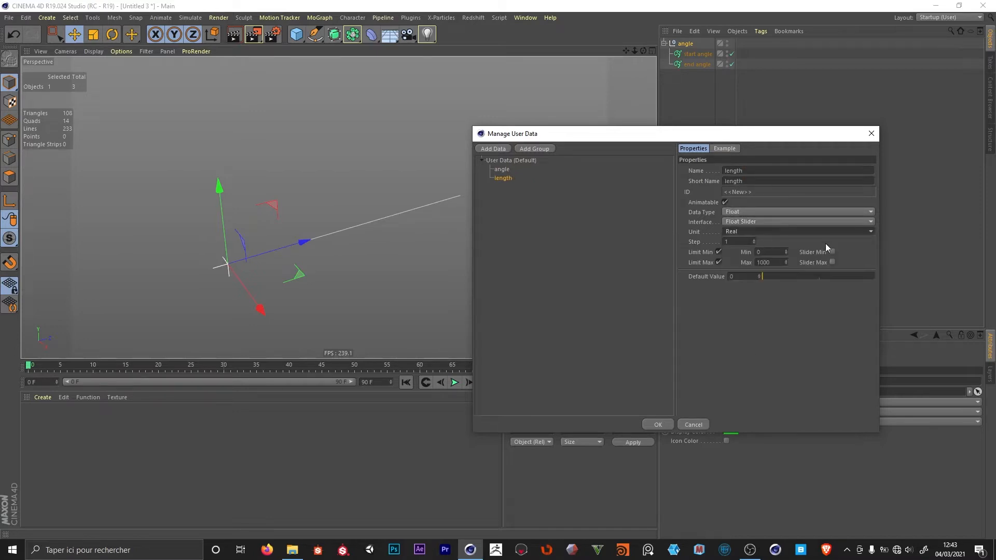
pyautogui.click(751, 276)
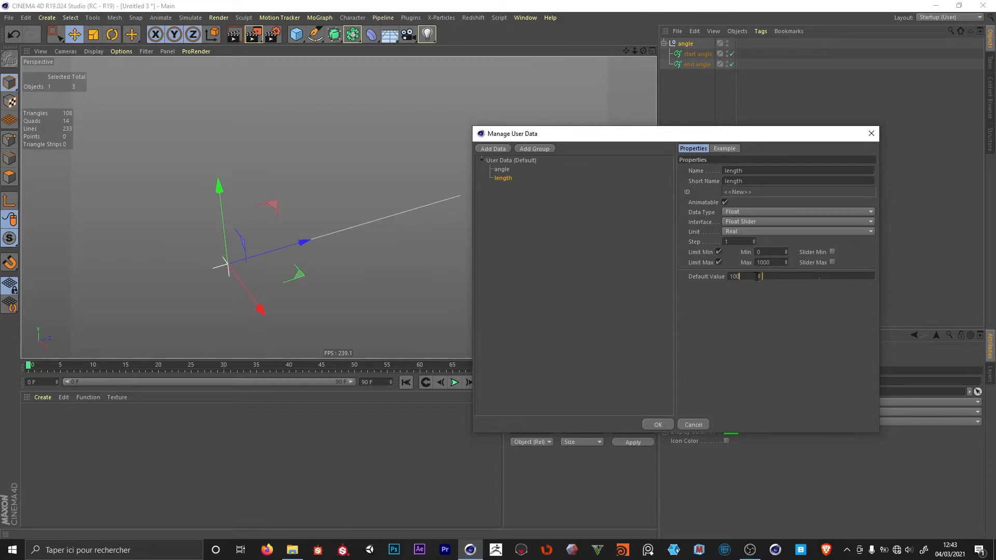
# Set the angle user data's default value to 45° and apply the user data to the null.
pyautogui.click(502, 170)
pyautogui.press('Return')
pyautogui.click(653, 424)
pyautogui.click(772, 360)
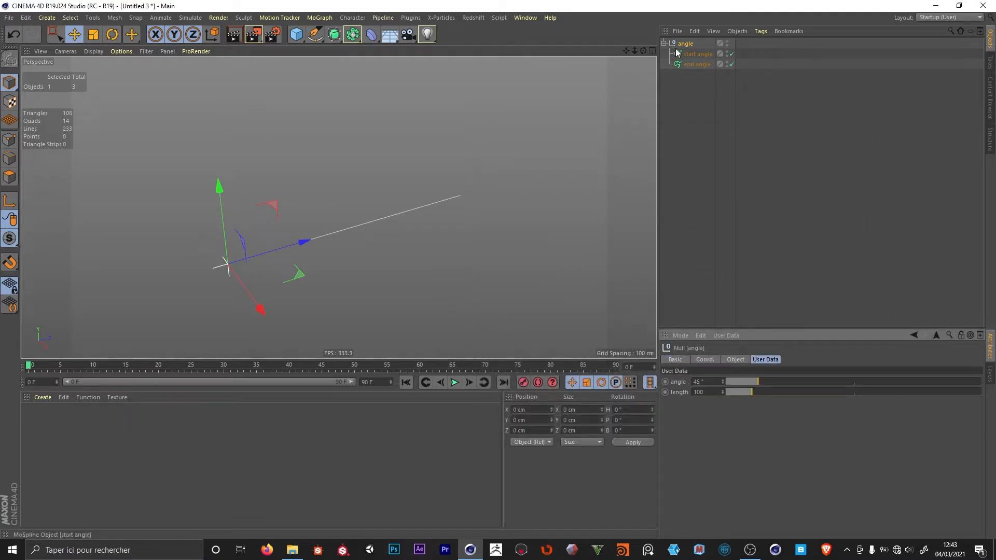
# Add an XPresso tag to the angle null and place the null as a node in its graph.
pyautogui.click(784, 32)
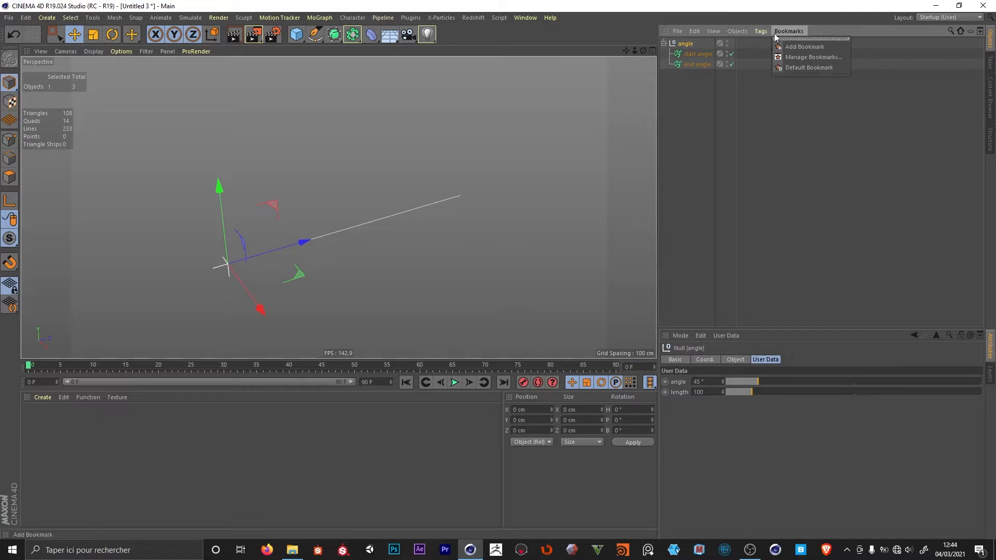
pyautogui.moveTo(761, 31)
pyautogui.moveTo(799, 47)
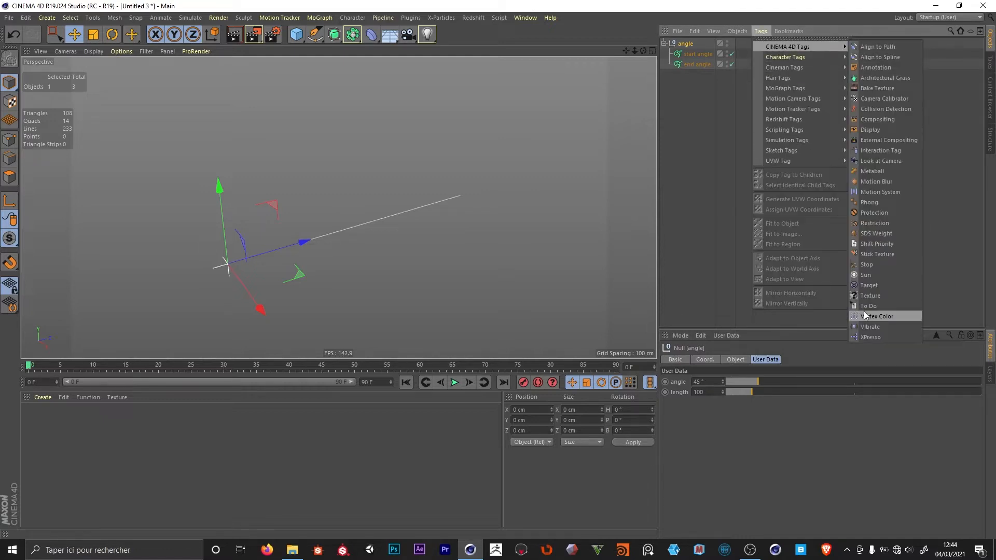
pyautogui.click(871, 337)
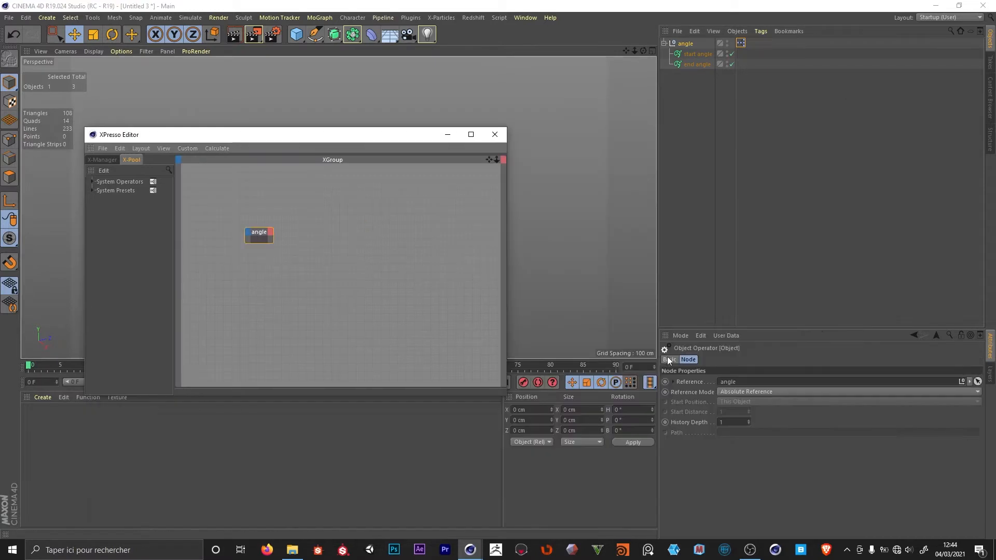
# Set the angle node's title color to green with hue 144° and full saturation and brightness.
pyautogui.click(669, 359)
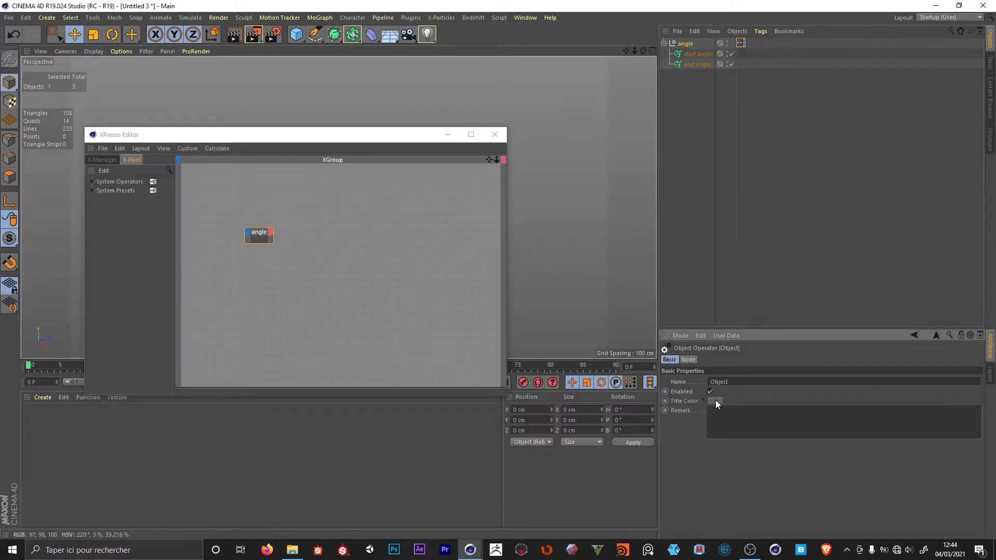
pyautogui.click(715, 402)
pyautogui.moveTo(739, 409); pyautogui.dragTo(797, 421)
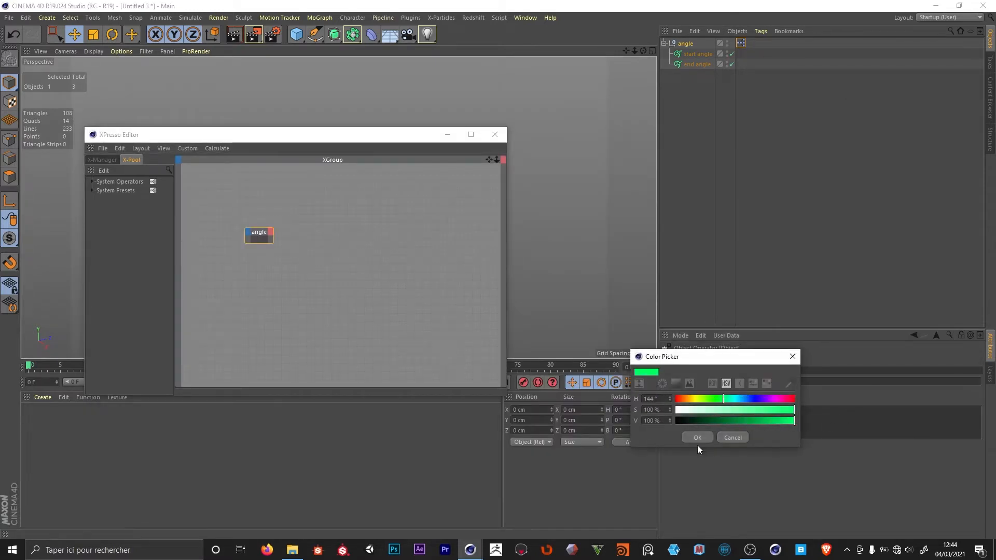
pyautogui.click(698, 438)
# Expose the angle and length user data as output ports on the angle node and optimize the node's size.
pyautogui.click(684, 43)
pyautogui.click(766, 360)
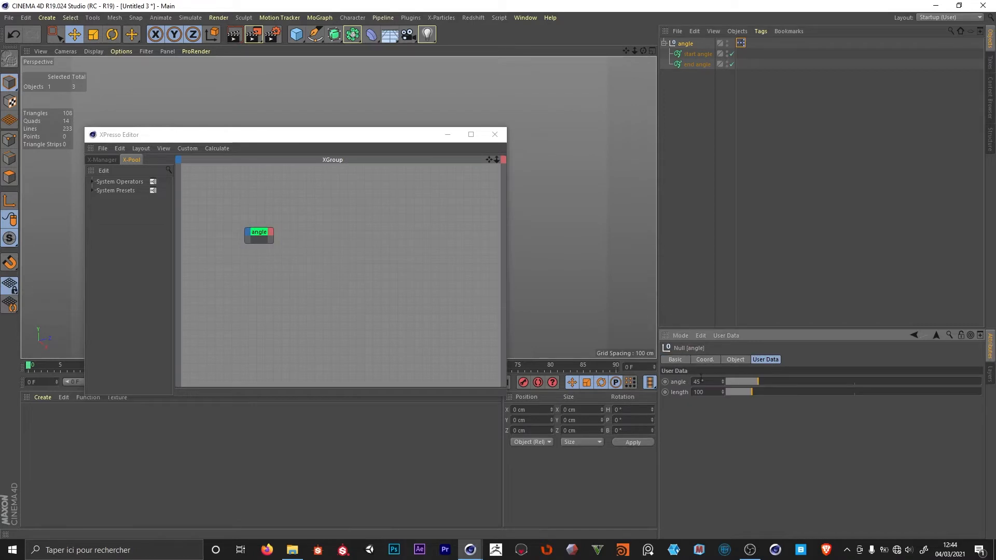
pyautogui.moveTo(681, 382); pyautogui.dragTo(273, 244)
pyautogui.rightClick(256, 231)
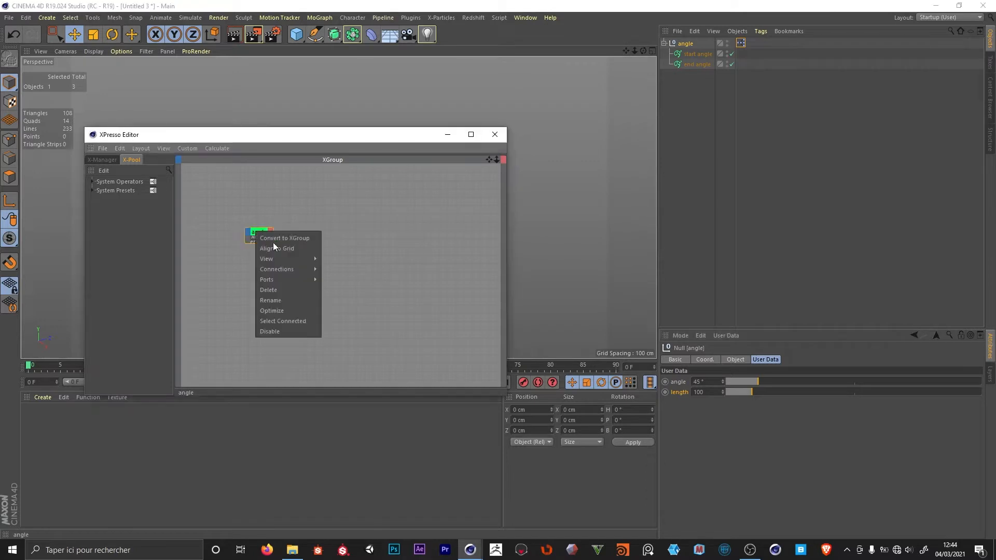
pyautogui.click(289, 310)
# Bring the end angle and start angle MoSplines into the XPresso graph as nodes beside the angle node.
pyautogui.moveTo(381, 134); pyautogui.dragTo(451, 291)
pyautogui.click(693, 56)
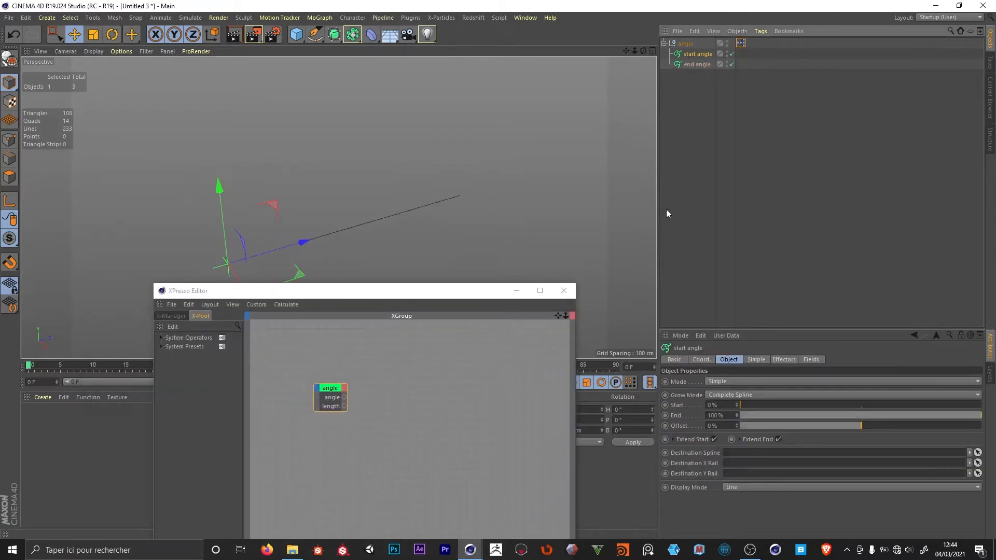
pyautogui.click(697, 65)
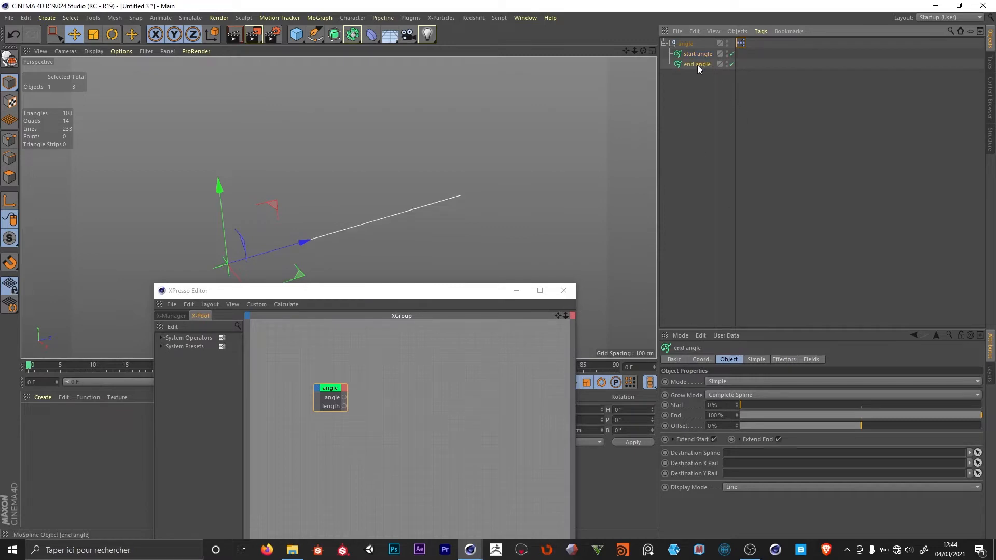
pyautogui.moveTo(697, 65); pyautogui.dragTo(470, 418)
pyautogui.moveTo(698, 54); pyautogui.dragTo(456, 366)
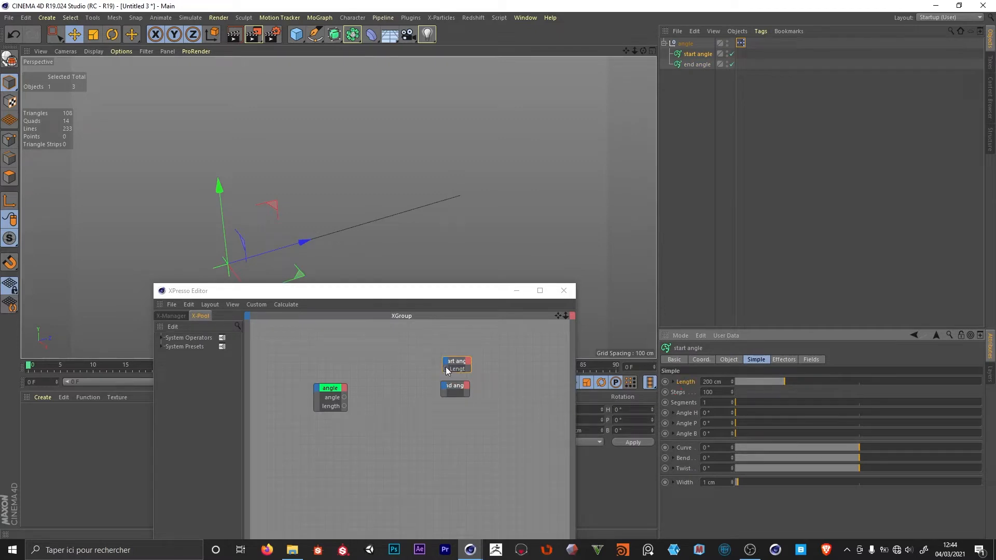
# Expose Length as an input on the end angle node, and connect the angle node's length output to both splines' Length ports.
pyautogui.click(695, 64)
pyautogui.moveTo(685, 385); pyautogui.dragTo(444, 393)
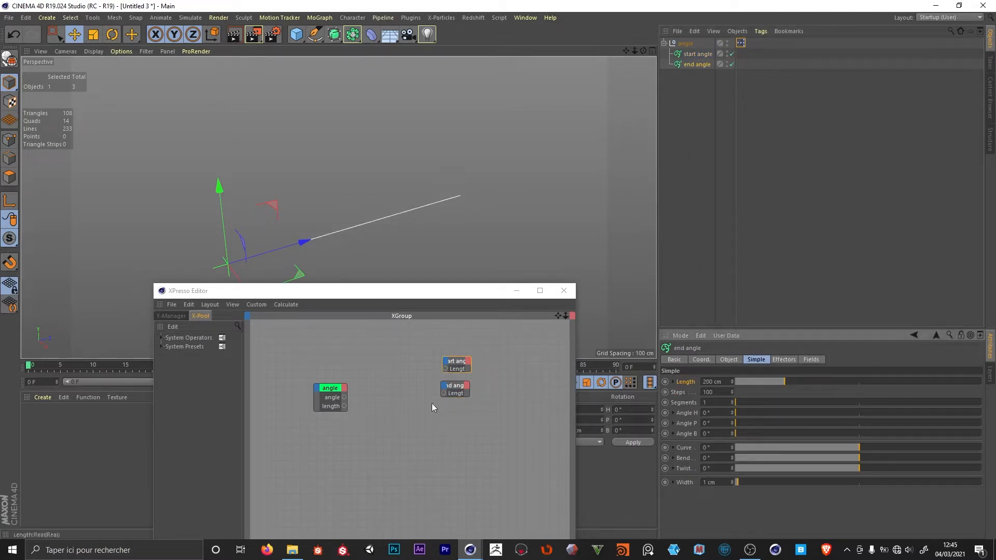
pyautogui.moveTo(345, 406); pyautogui.dragTo(445, 369)
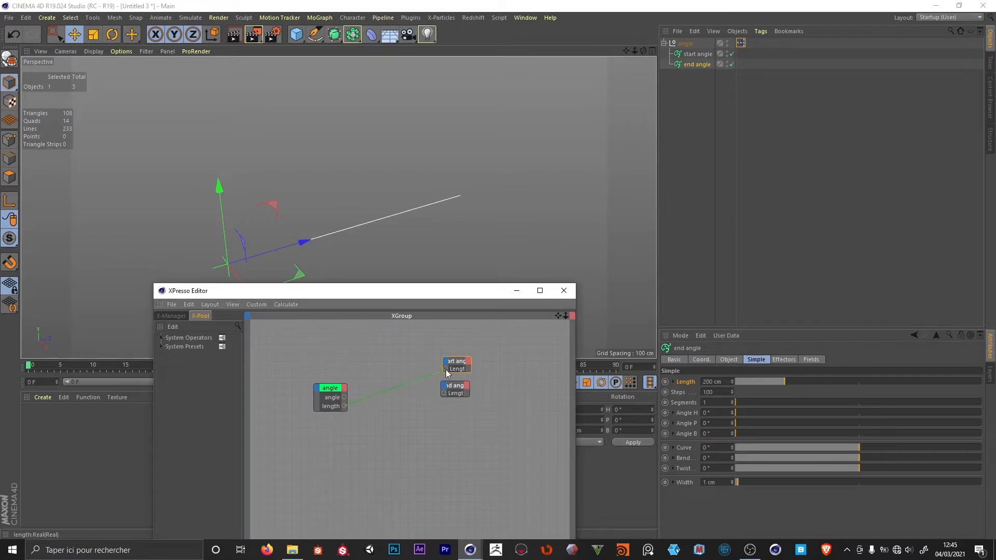
pyautogui.moveTo(345, 406); pyautogui.dragTo(444, 394)
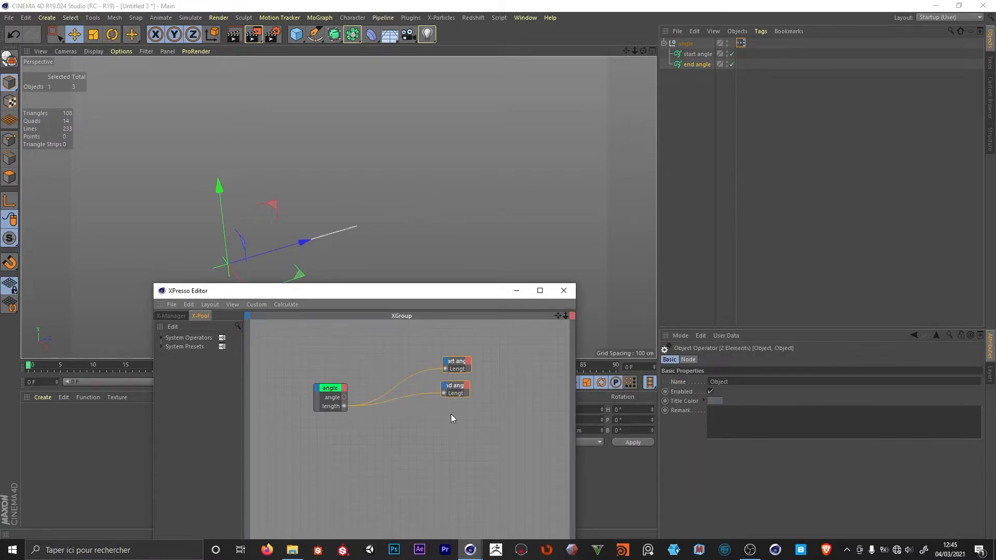
pyautogui.moveTo(462, 357); pyautogui.dragTo(455, 384)
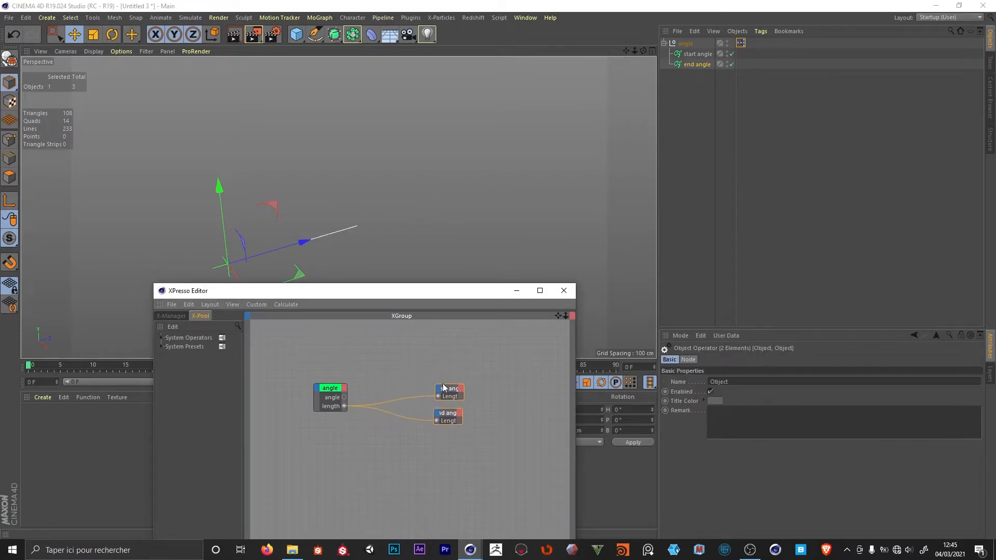
pyautogui.click(447, 416)
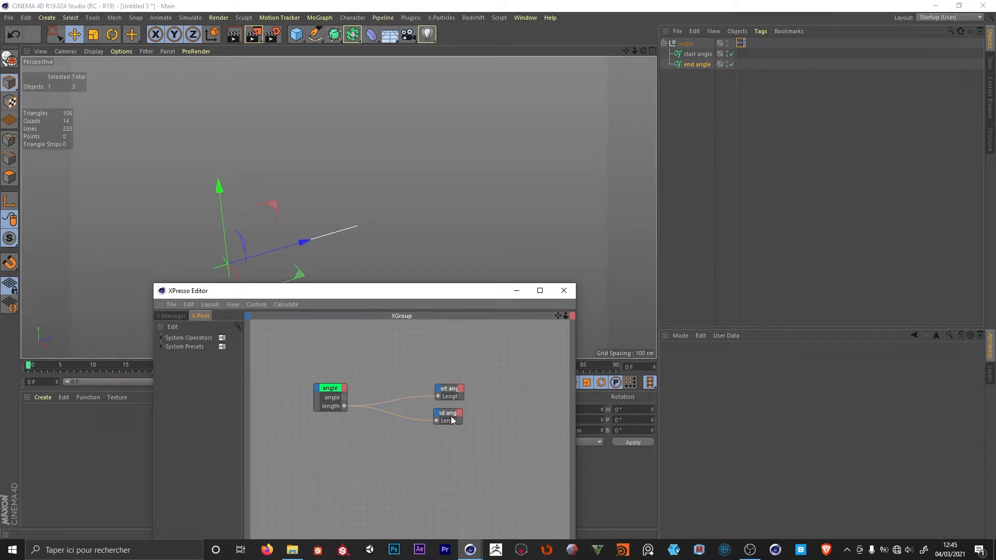
# Add an Angle P input port to the end angle node and drive it with the angle node's angle output.
pyautogui.click(706, 64)
pyautogui.moveTo(733, 423); pyautogui.dragTo(437, 423)
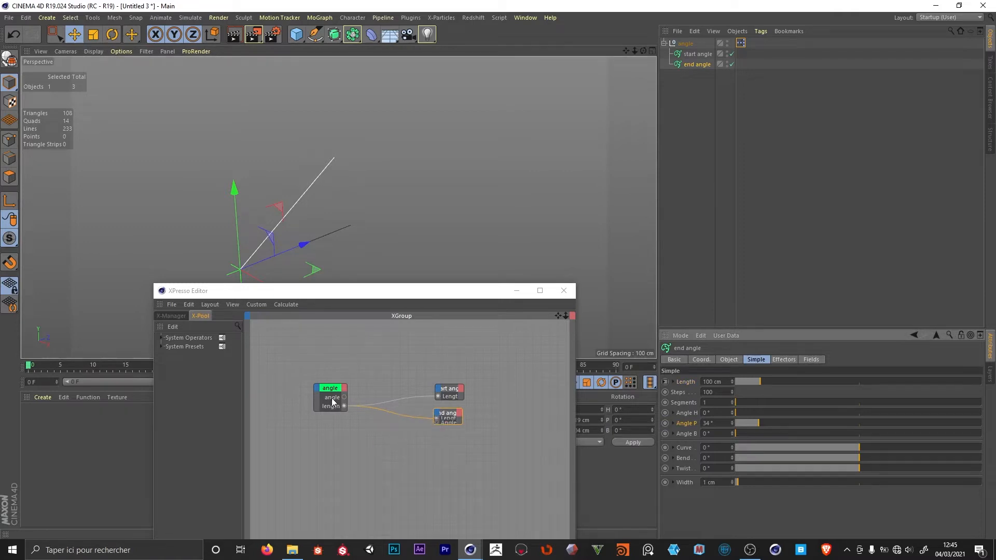
pyautogui.moveTo(332, 402); pyautogui.dragTo(438, 424)
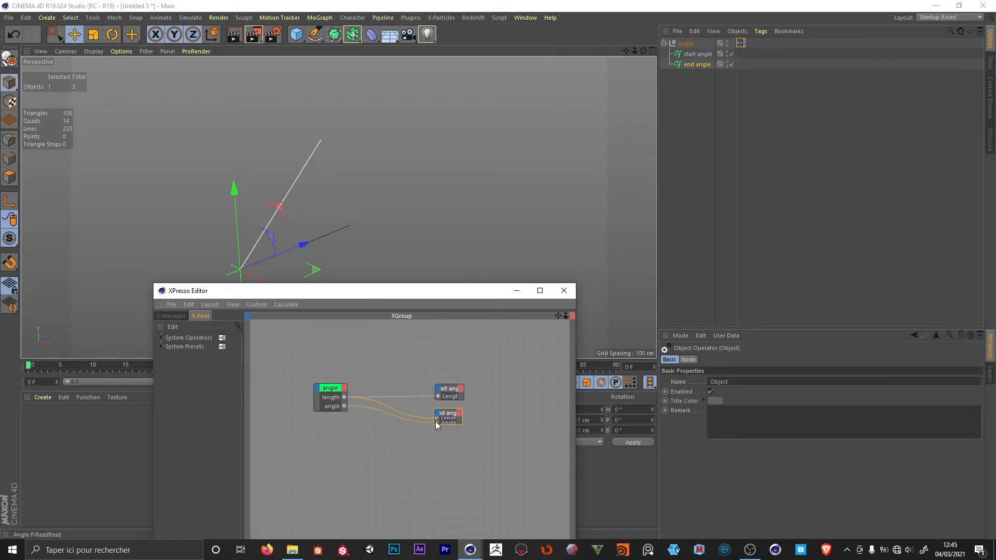
# Set the null's angle user data to 34.545° and try out the length control.
pyautogui.click(689, 46)
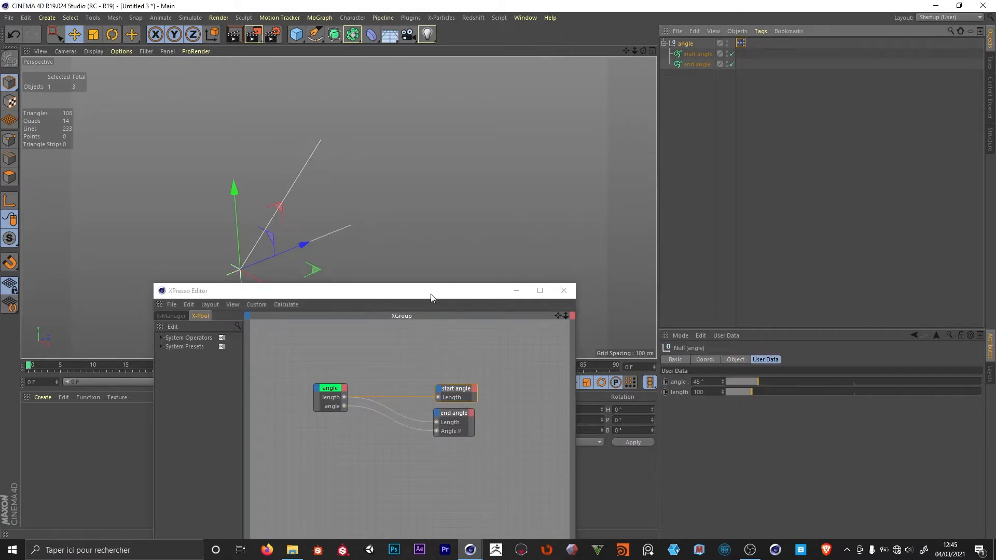
pyautogui.moveTo(431, 294); pyautogui.dragTo(436, 417)
pyautogui.keyDown('alt'); pyautogui.moveTo(435, 344); pyautogui.dragTo(358, 280); pyautogui.keyUp('alt')
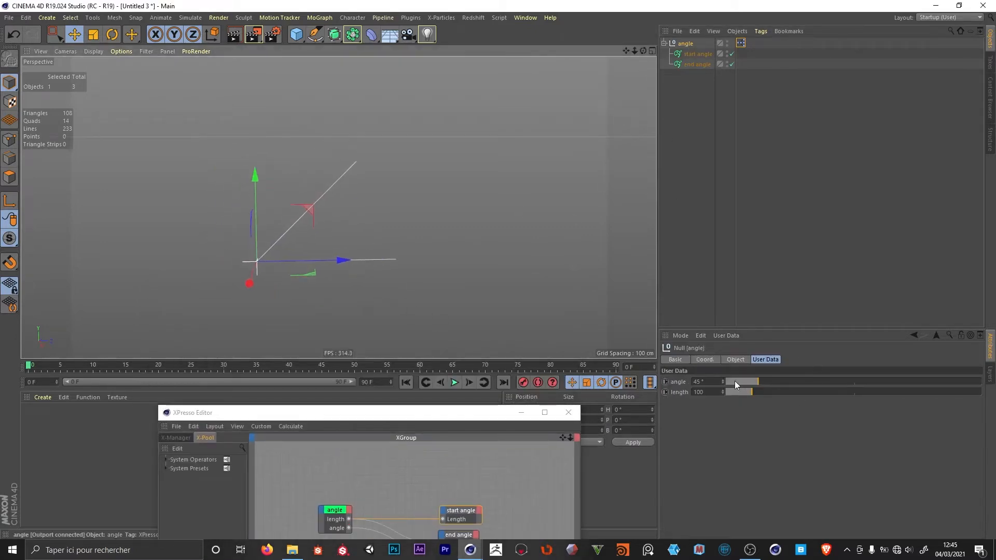
pyautogui.moveTo(756, 385)
pyautogui.mouseDown()
pyautogui.moveTo(721, 381)
pyautogui.moveTo(874, 381)
pyautogui.moveTo(751, 382)
pyautogui.mouseUp()
pyautogui.moveTo(751, 391)
pyautogui.mouseDown()
pyautogui.moveTo(793, 385)
pyautogui.moveTo(743, 391)
pyautogui.mouseUp()
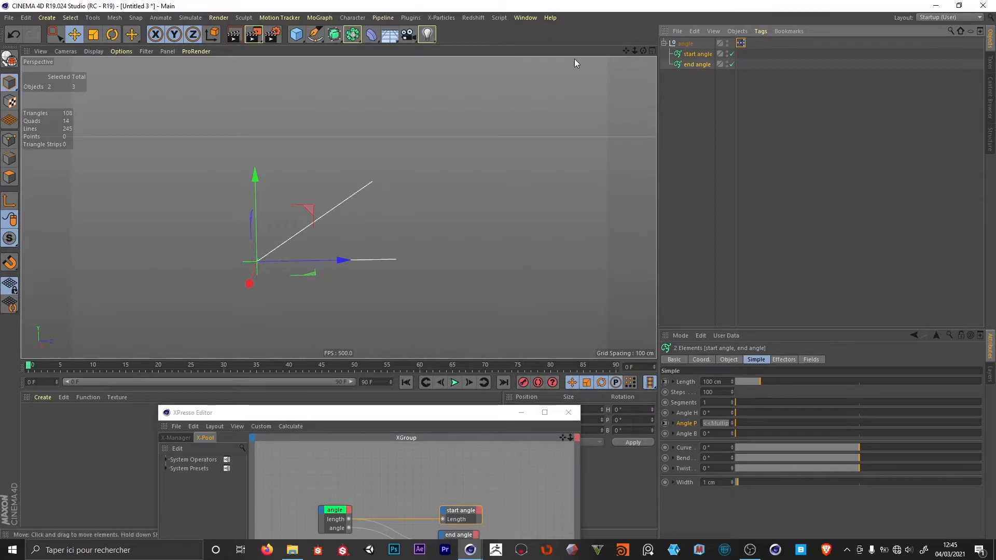
# Place the start angle and end angle splines each inside its own Sweep with an n-Side spline as the profile.
pyautogui.click(335, 36)
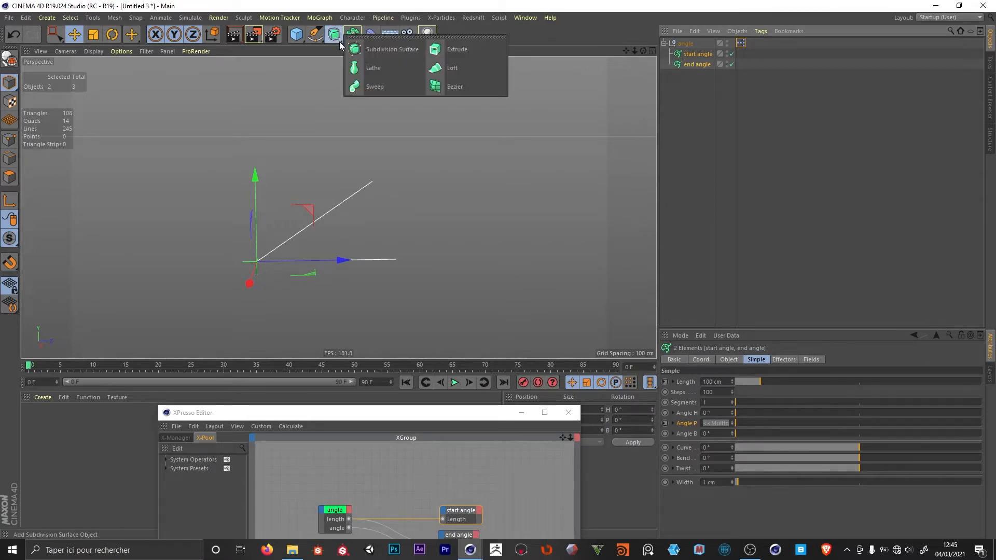
pyautogui.keyDown('alt'); pyautogui.click(369, 85); pyautogui.keyUp('alt')
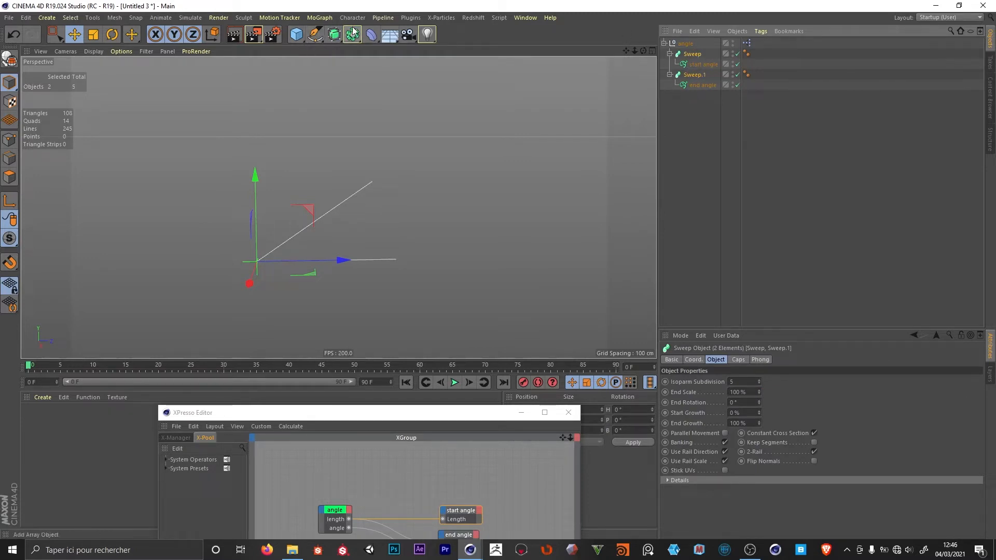
pyautogui.click(317, 35)
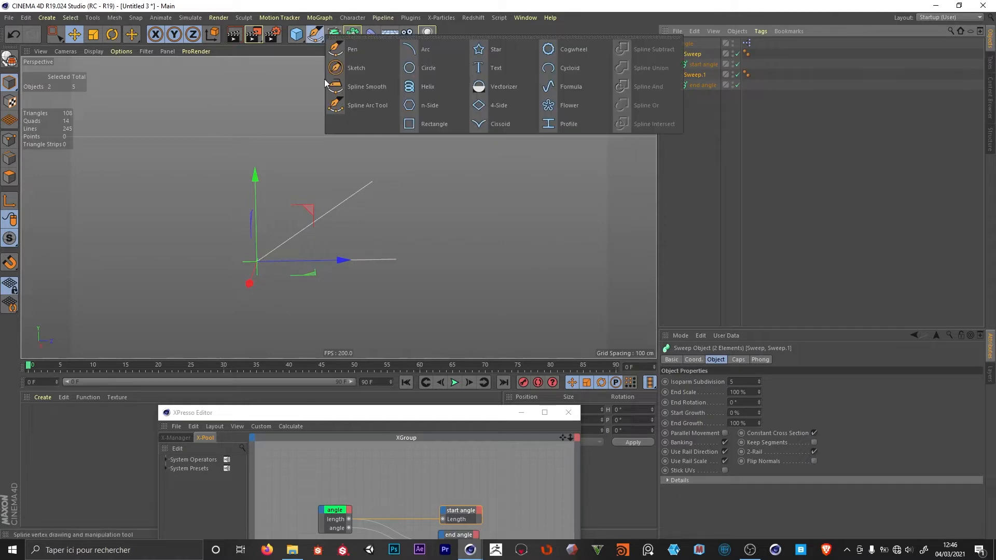
pyautogui.keyDown('shift'); pyautogui.click(435, 104); pyautogui.keyUp('shift')
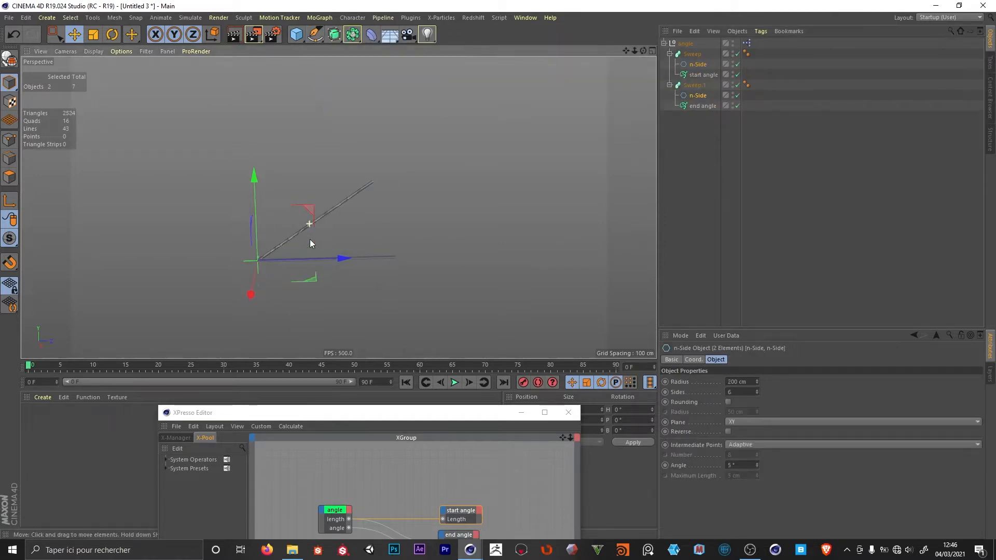
# Set the number of sides of both n-Side profiles to 8.
pyautogui.keyDown('alt'); pyautogui.moveTo(311, 239); pyautogui.dragTo(310, 254); pyautogui.keyUp('alt')
pyautogui.keyDown('alt'); pyautogui.moveTo(294, 231); pyautogui.dragTo(358, 203, button='right'); pyautogui.keyUp('alt')
pyautogui.keyDown('alt'); pyautogui.moveTo(339, 208); pyautogui.dragTo(281, 219, button='middle'); pyautogui.keyUp('alt')
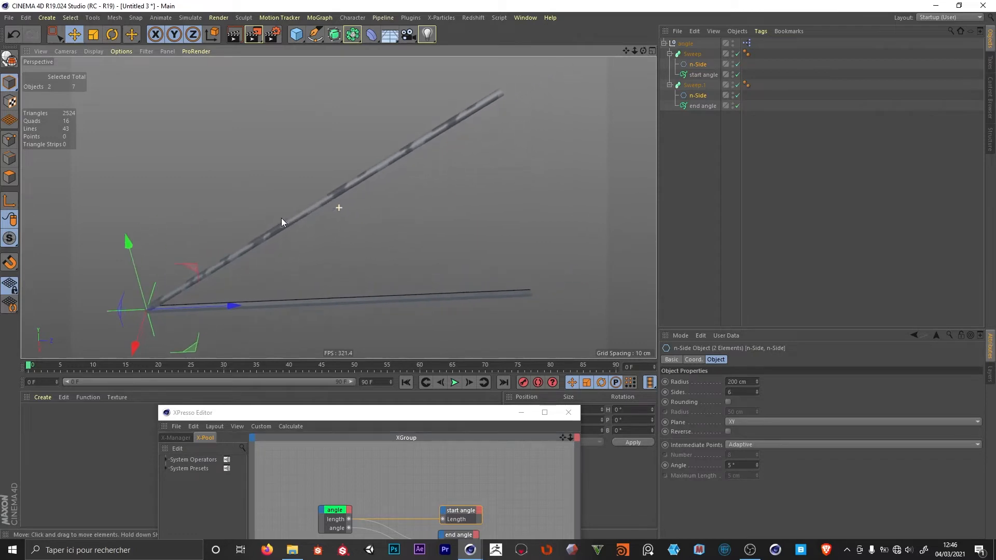
pyautogui.click(742, 392)
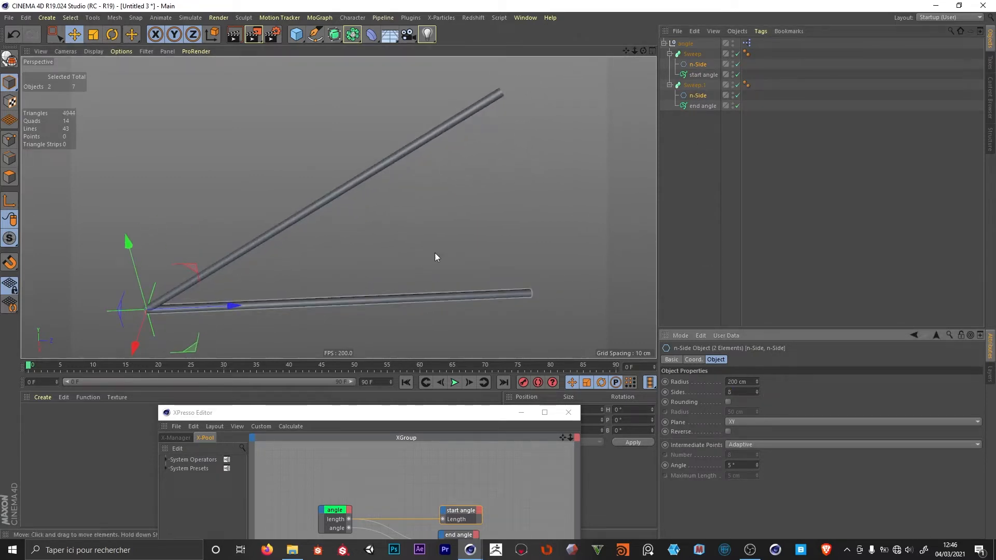
pyautogui.keyDown('alt'); pyautogui.moveTo(435, 254); pyautogui.dragTo(322, 277); pyautogui.keyUp('alt')
# Create a material with only a white Luminance channel enabled and apply it to the angle null.
pyautogui.moveTo(363, 412); pyautogui.dragTo(524, 461)
pyautogui.doubleClick(86, 442)
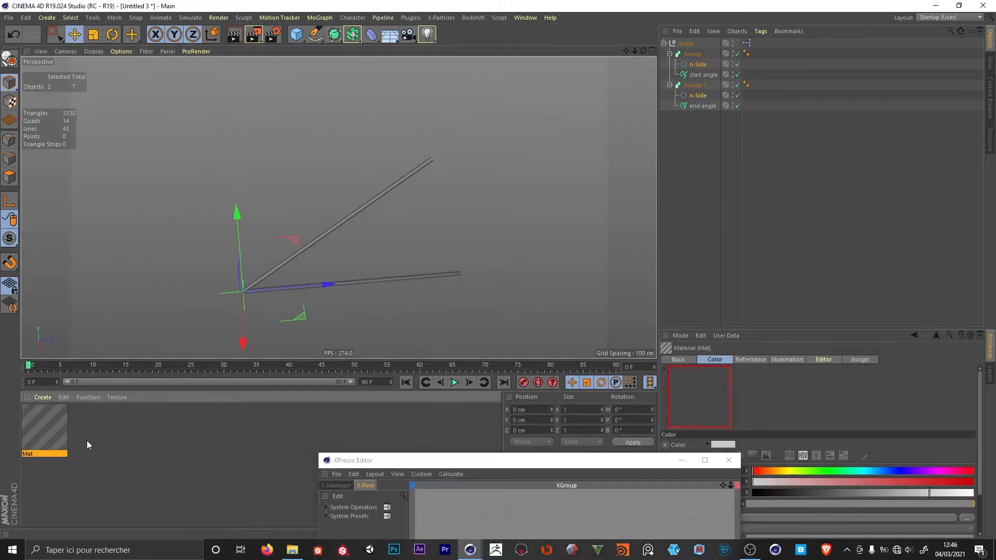
pyautogui.doubleClick(45, 431)
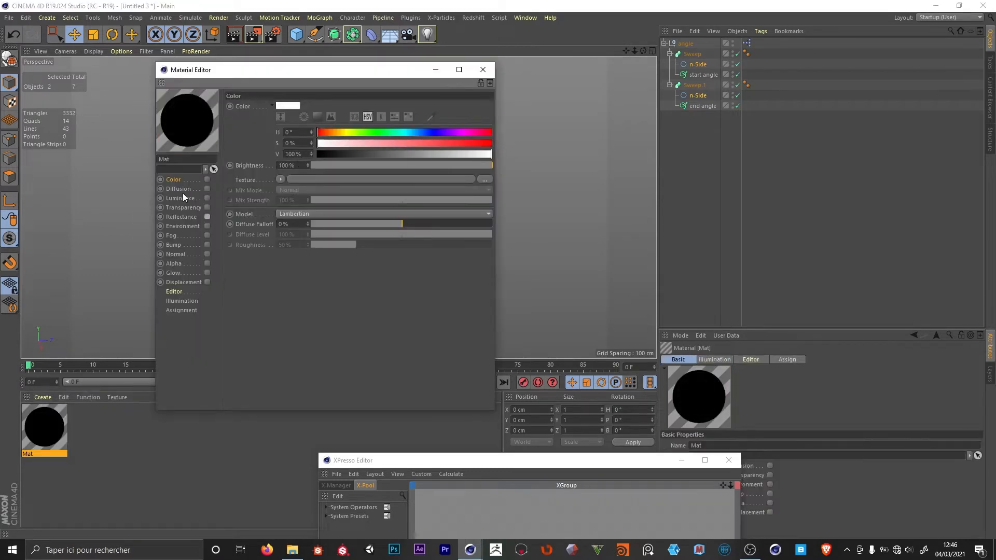
pyautogui.click(208, 198)
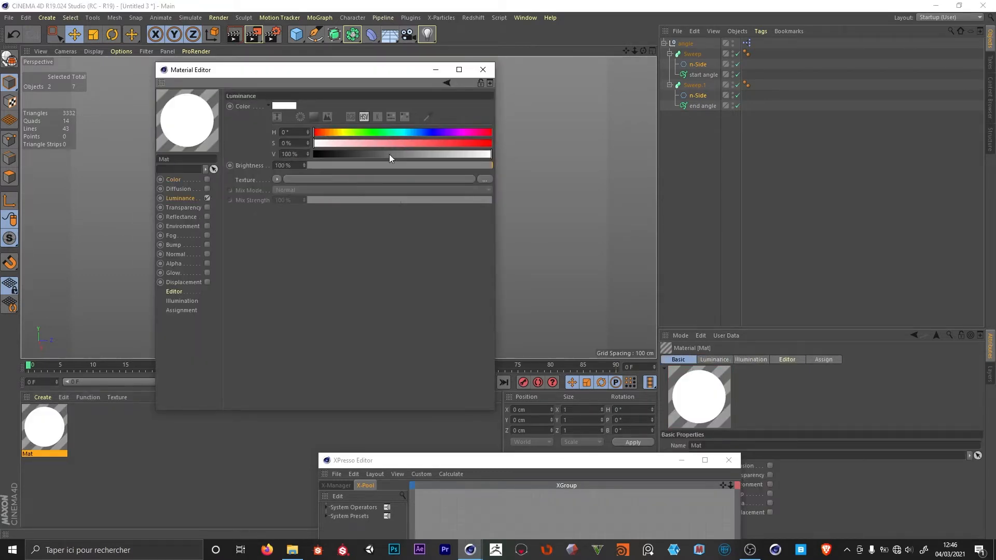
pyautogui.click(483, 69)
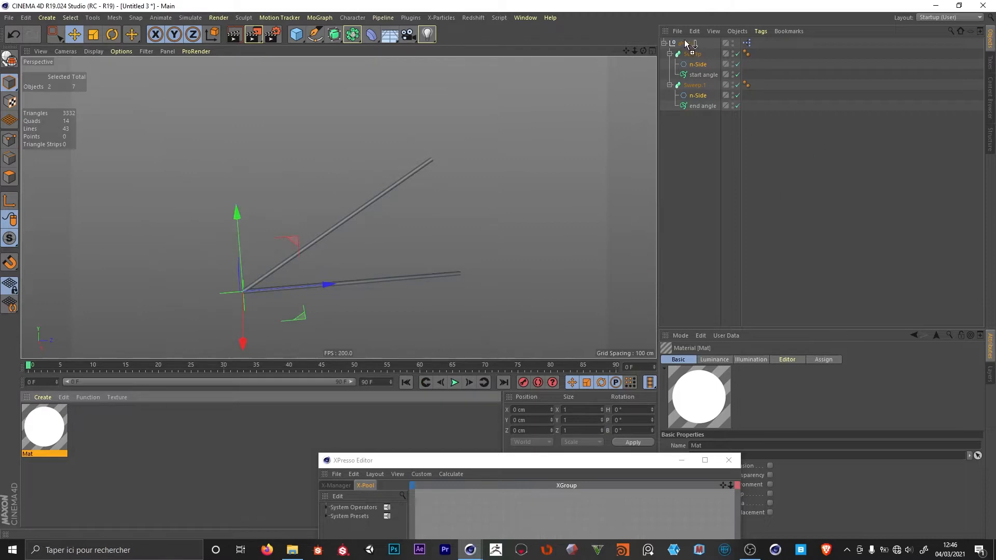
pyautogui.moveTo(688, 44); pyautogui.dragTo(687, 45)
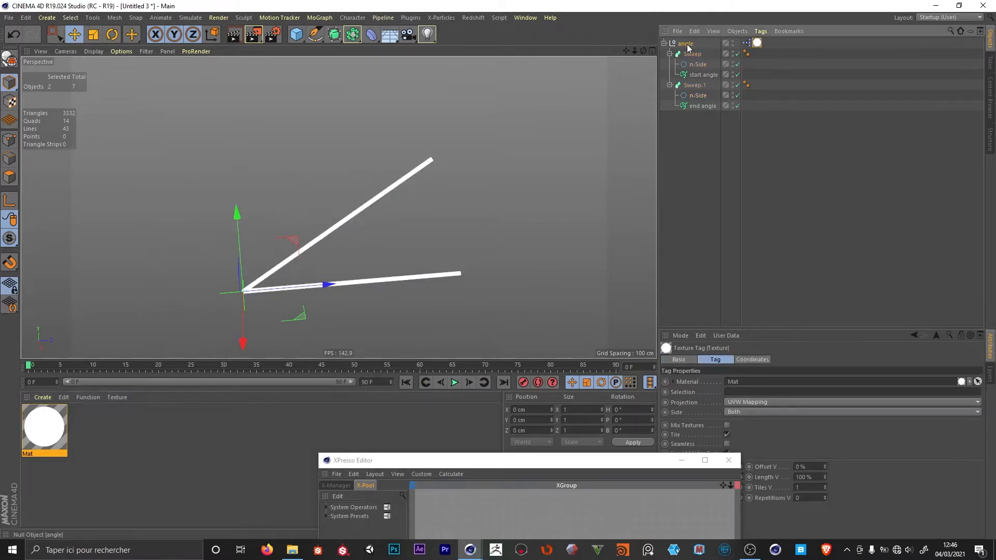
# Duplicate the null's length user data as "thickness" with a maximum of 100, and set the thickness to 1.
pyautogui.click(687, 46)
pyautogui.click(729, 460)
pyautogui.click(725, 336)
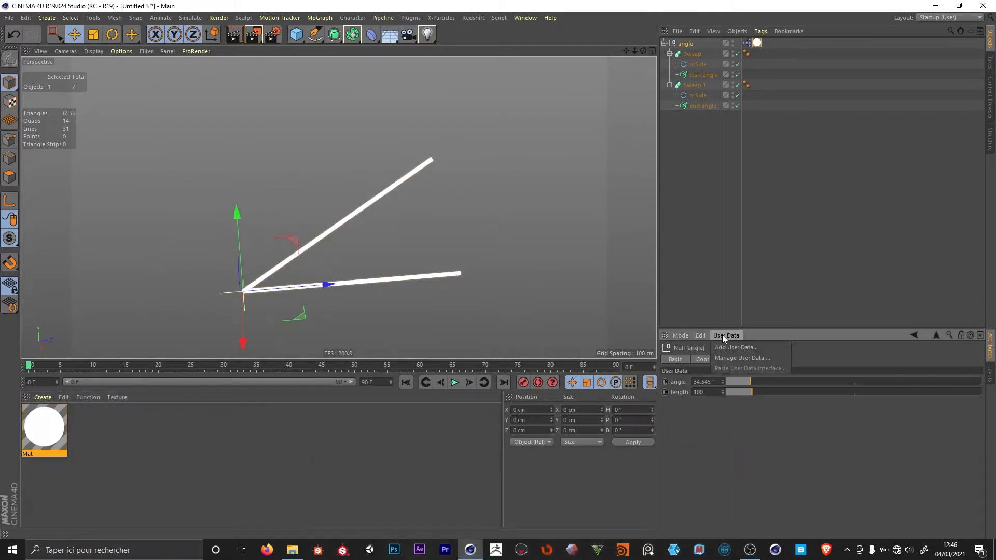
pyautogui.click(740, 358)
pyautogui.click(563, 247)
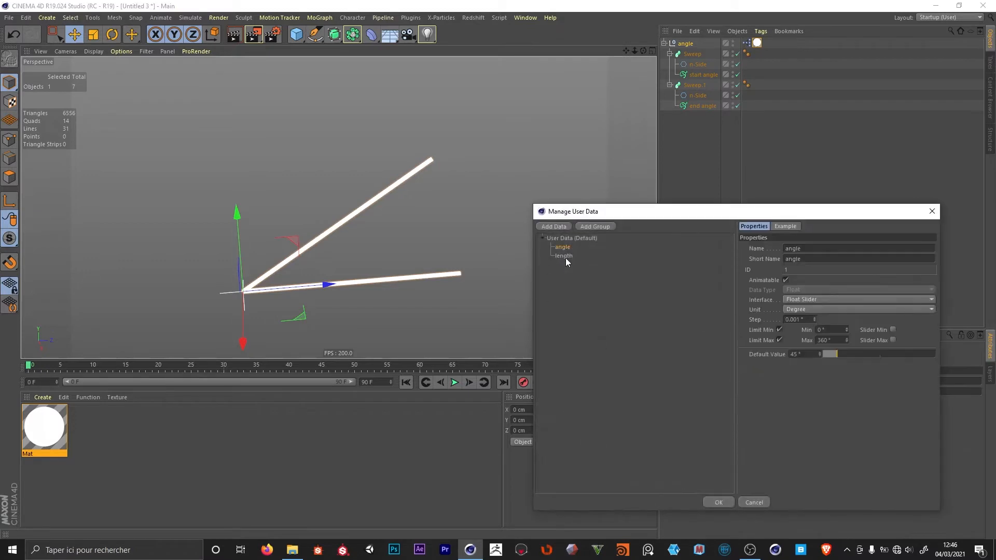
pyautogui.moveTo(563, 255); pyautogui.dragTo(563, 261)
pyautogui.keyDown('ctrl'); pyautogui.moveTo(564, 258); pyautogui.dragTo(566, 259); pyautogui.keyUp('ctrl')
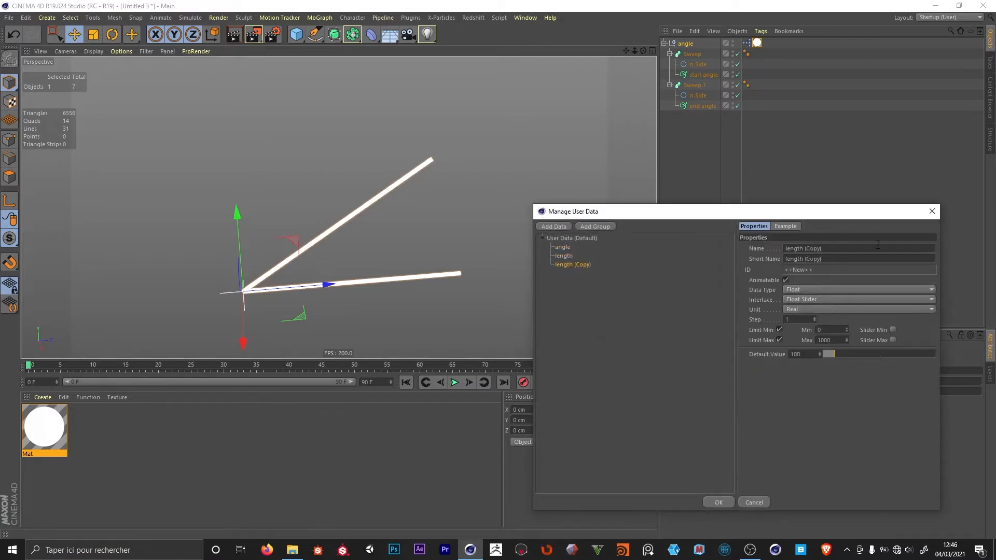
pyautogui.write('thickness')
pyautogui.press('Return')
pyautogui.press('Return')
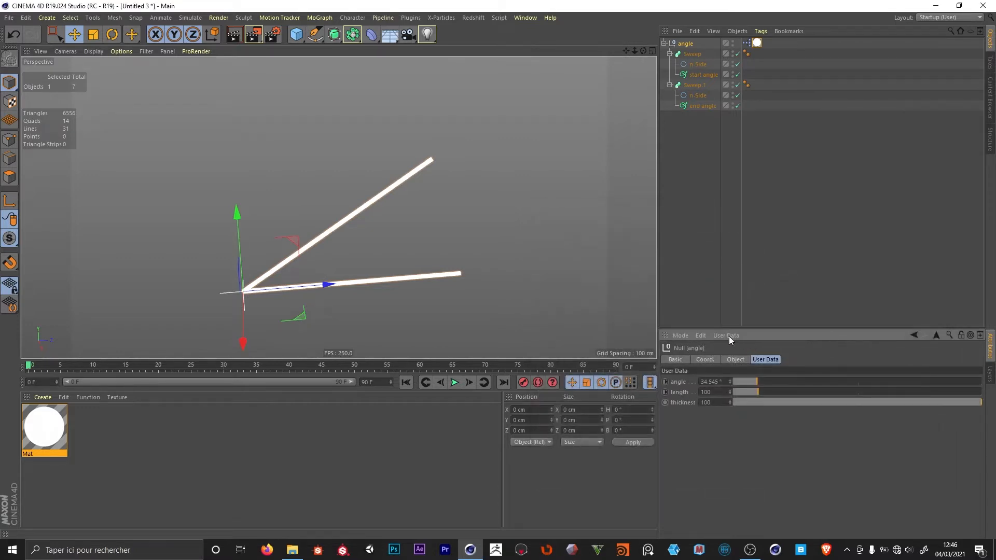
pyautogui.click(741, 403)
pyautogui.click(717, 404)
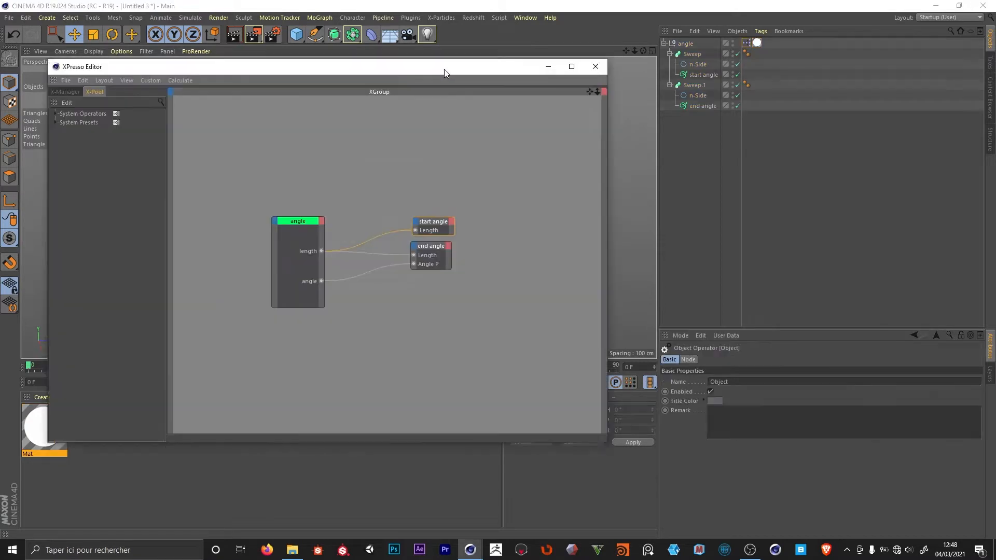
# Expose the thickness user data as an output port on the angle node in the XPresso graph.
pyautogui.moveTo(445, 69); pyautogui.dragTo(451, 127)
pyautogui.click(686, 43)
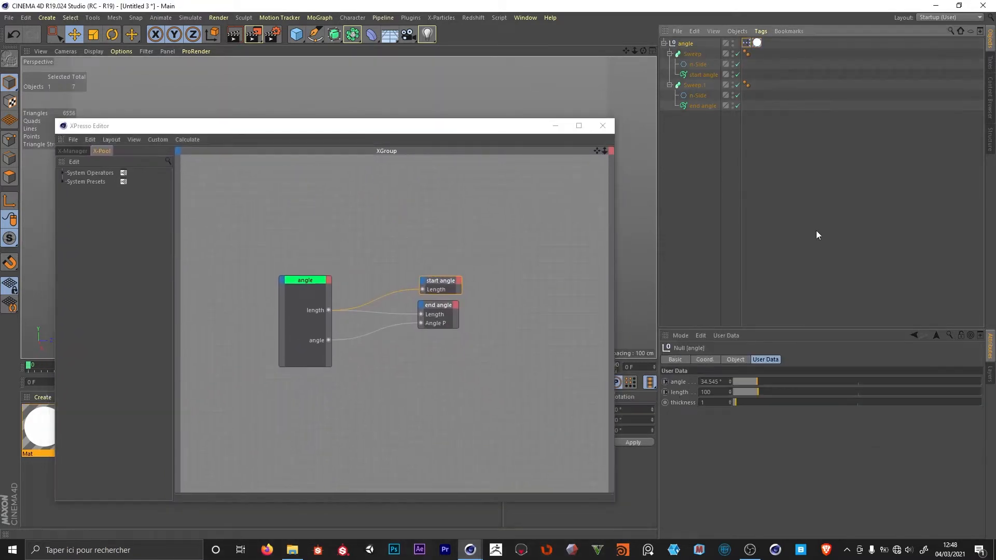
pyautogui.moveTo(683, 402); pyautogui.dragTo(327, 348)
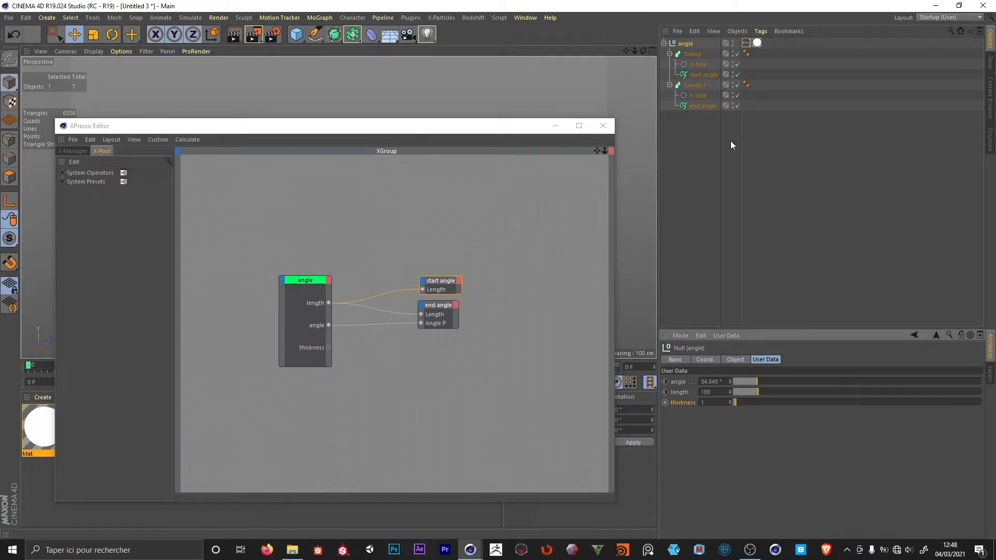
# Expose Width as an input port on the start angle and end angle nodes and drive both with the thickness output.
pyautogui.click(696, 76)
pyautogui.moveTo(687, 484); pyautogui.dragTo(425, 296)
pyautogui.click(695, 105)
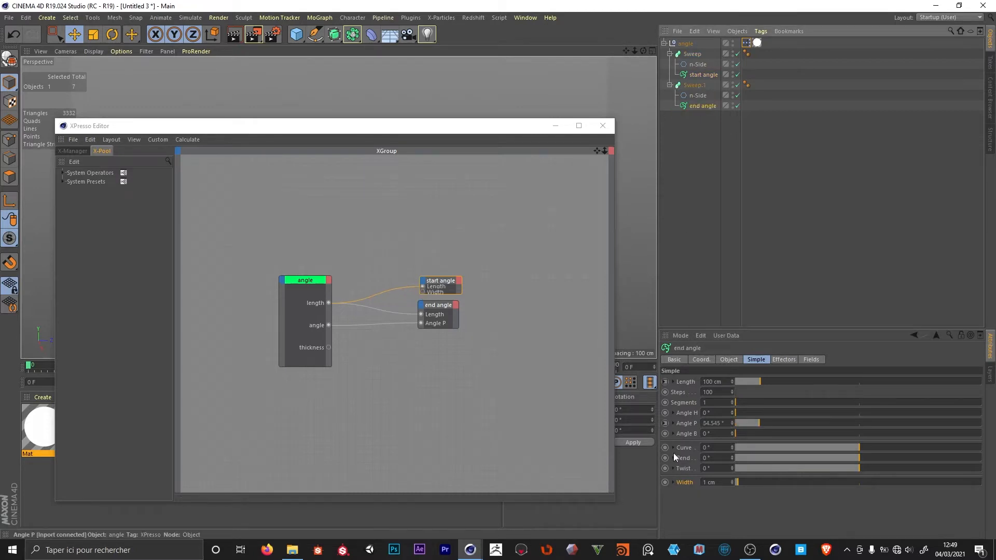
pyautogui.moveTo(682, 482); pyautogui.dragTo(425, 333)
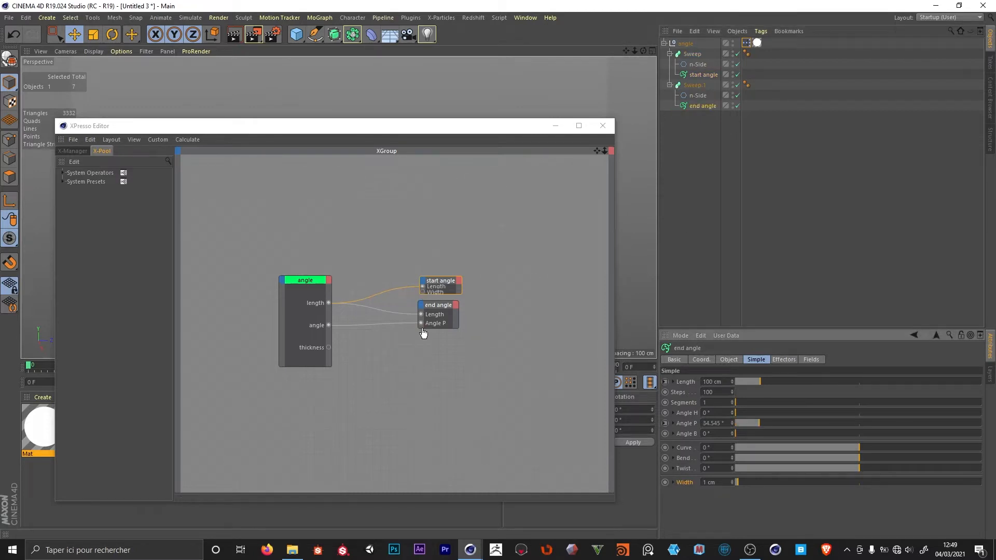
pyautogui.moveTo(682, 481); pyautogui.dragTo(421, 331)
pyautogui.moveTo(329, 348); pyautogui.dragTo(423, 293)
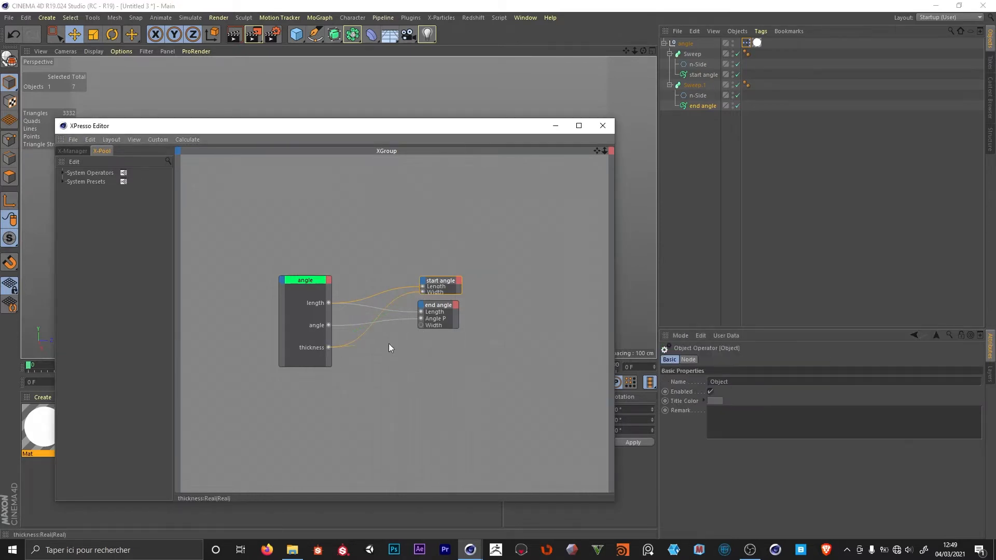
# Try out the thickness control on the angle null and set the thickness to 0.5.
pyautogui.moveTo(438, 127); pyautogui.dragTo(447, 353)
pyautogui.click(685, 44)
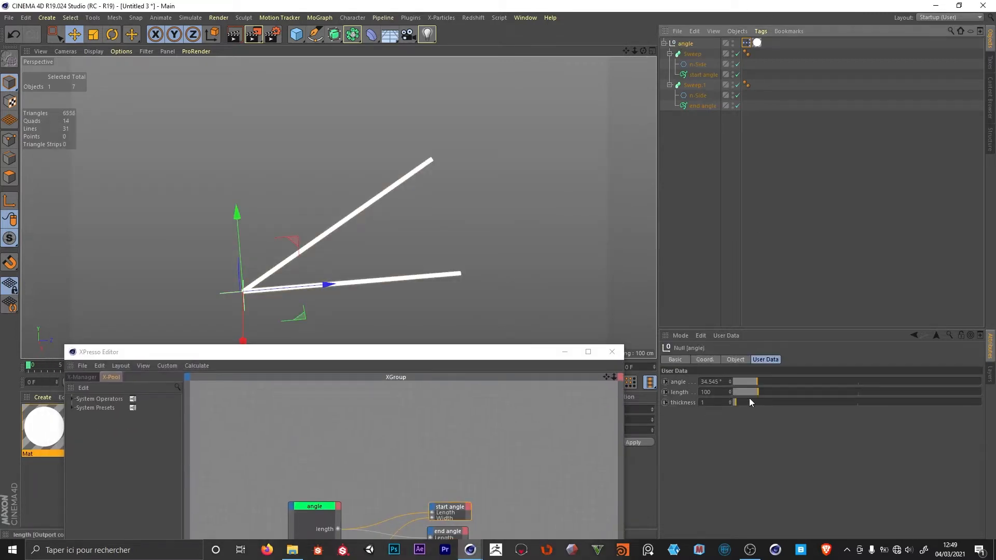
pyautogui.moveTo(749, 402)
pyautogui.mouseDown()
pyautogui.moveTo(786, 406)
pyautogui.moveTo(748, 403)
pyautogui.mouseUp()
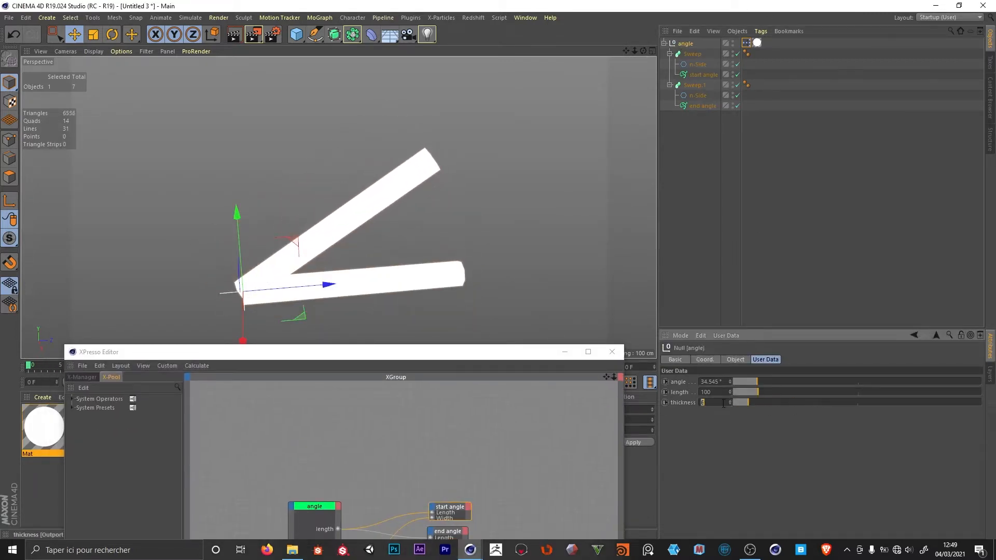
pyautogui.write('1')
pyautogui.press('Return')
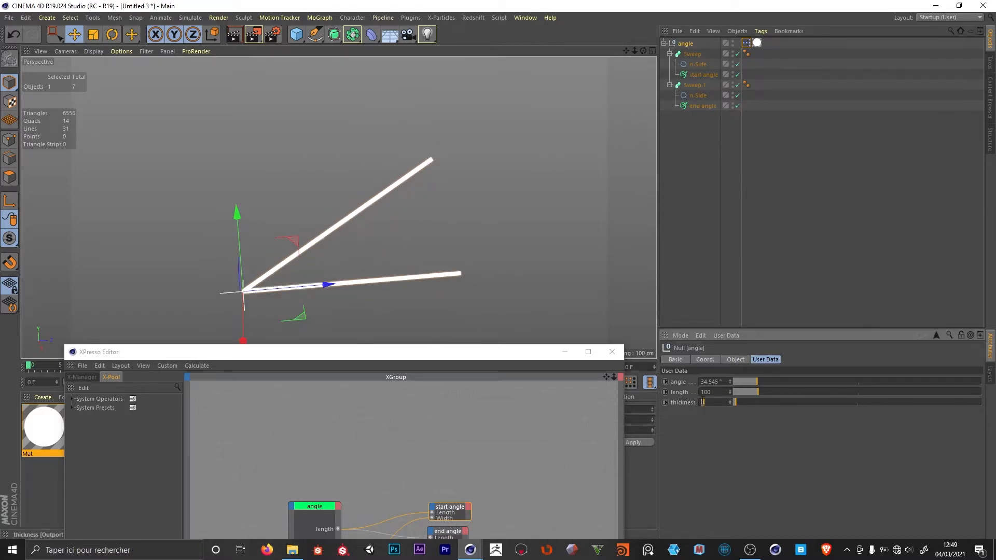
pyautogui.press('Return')
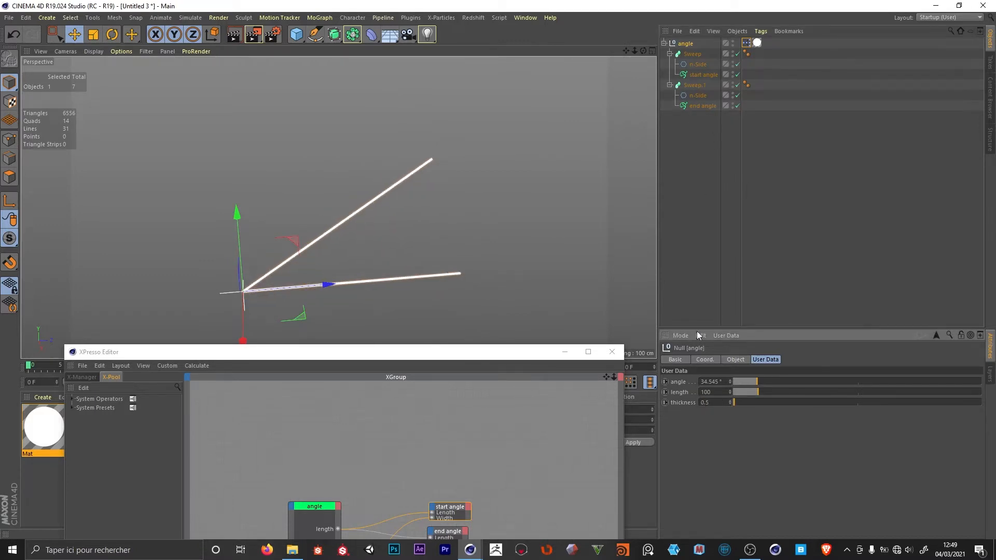
# Add a Connect object inside the angle null and place both Sweep objects under it.
pyautogui.click(728, 217)
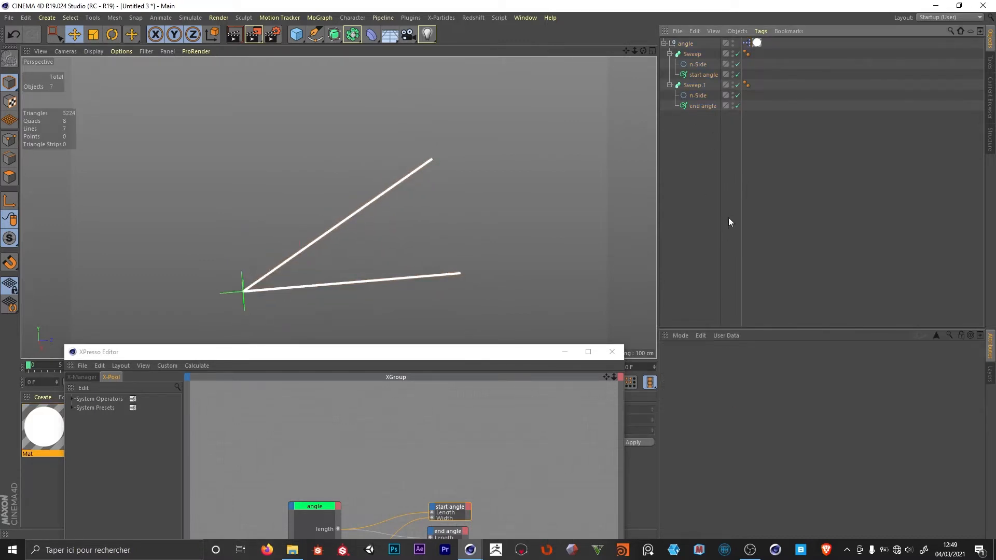
pyautogui.click(670, 54)
pyautogui.click(670, 64)
pyautogui.moveTo(334, 35); pyautogui.dragTo(464, 72)
pyautogui.click(691, 64)
pyautogui.moveTo(690, 60); pyautogui.dragTo(694, 54)
pyautogui.keyDown('ctrl'); pyautogui.click(694, 74); pyautogui.keyUp('ctrl')
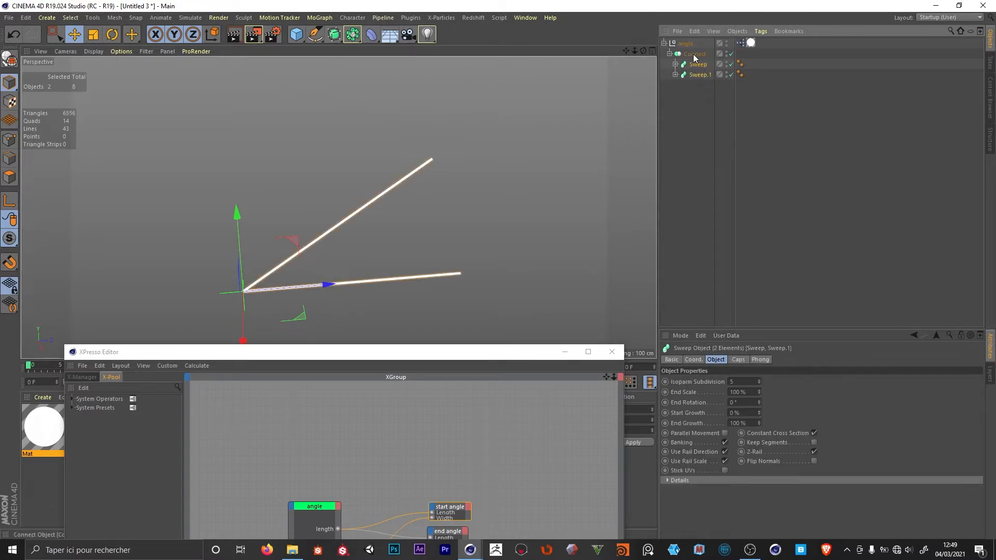
# Create a cylinder inside the angle null and orient it along the X axis.
pyautogui.click(256, 208)
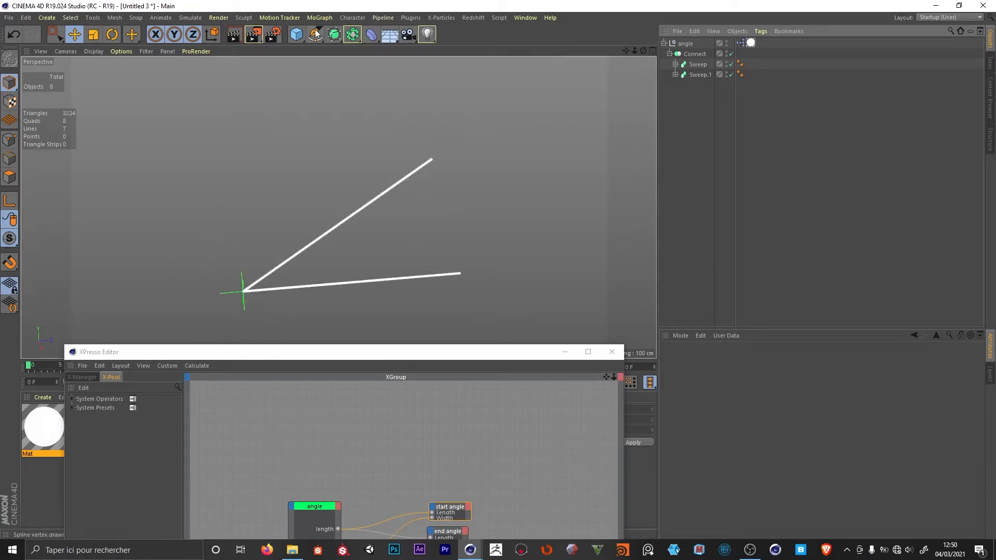
pyautogui.click(296, 34)
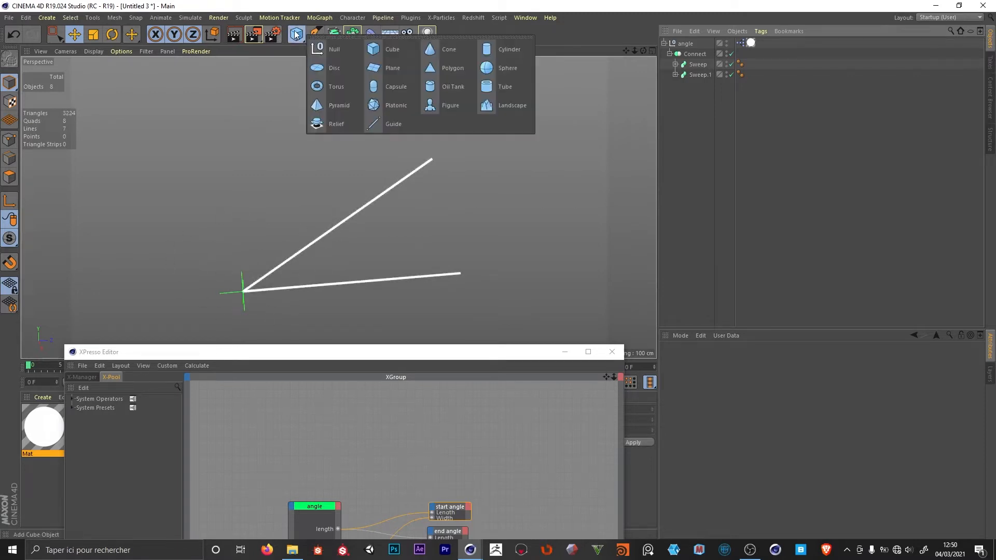
pyautogui.click(507, 48)
pyautogui.click(741, 423)
pyautogui.click(746, 426)
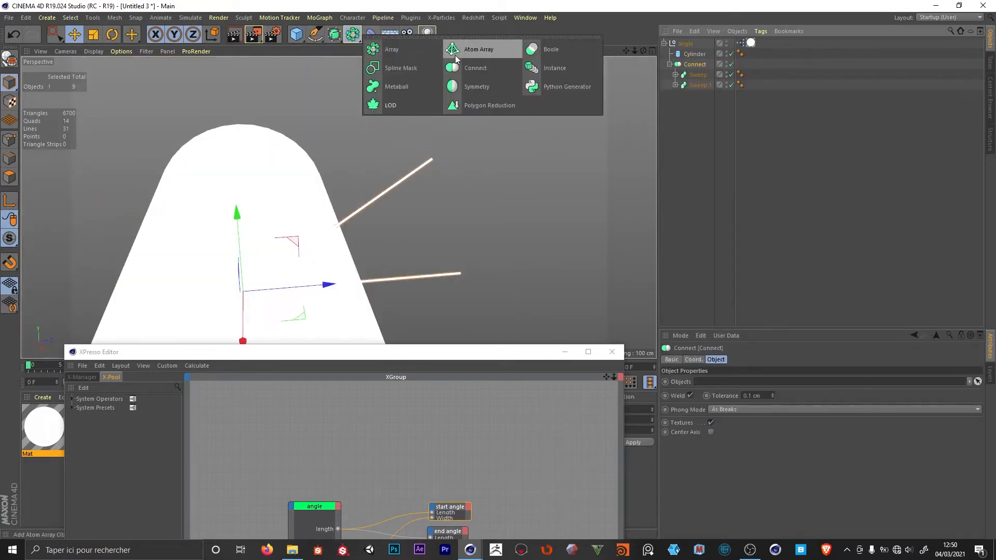
# Subtract the cylinder from the Connect object with a Boole and shorten the cylinder to a height of about 102 cm.
pyautogui.keyDown('alt'); pyautogui.click(540, 49); pyautogui.keyUp('alt')
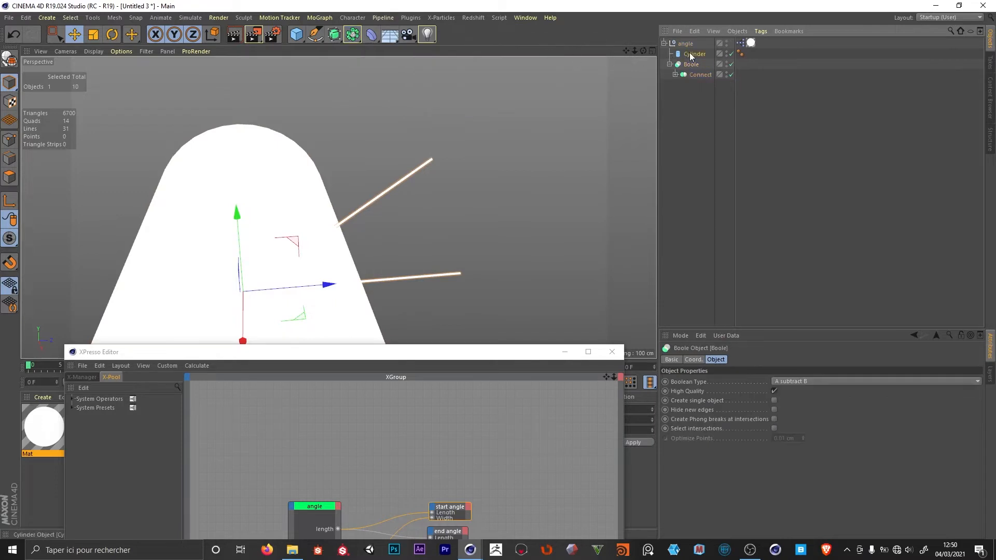
pyautogui.moveTo(685, 76); pyautogui.dragTo(683, 78)
pyautogui.keyDown('alt'); pyautogui.moveTo(302, 202); pyautogui.dragTo(239, 200); pyautogui.keyUp('alt')
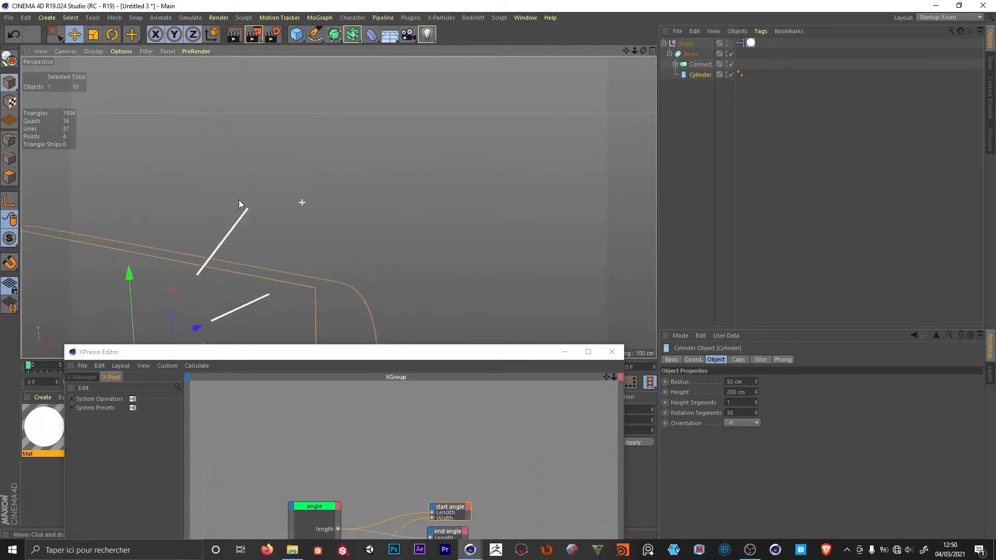
pyautogui.keyDown('alt'); pyautogui.moveTo(238, 200); pyautogui.dragTo(420, 66, button='middle'); pyautogui.keyUp('alt')
pyautogui.keyDown('alt'); pyautogui.moveTo(115, 245); pyautogui.dragTo(211, 260); pyautogui.keyUp('alt')
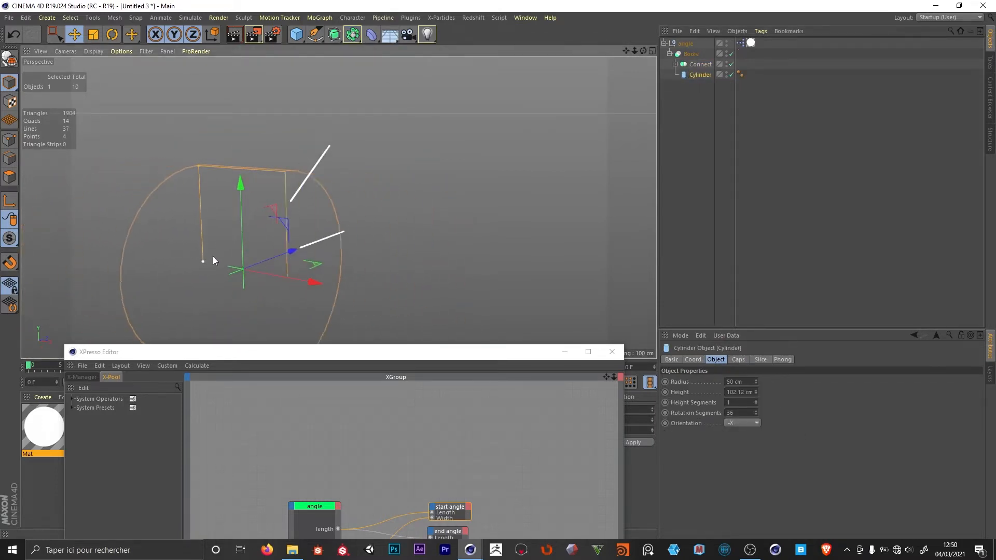
# Duplicate the angle null's thickness user data and name the copy "center offset".
pyautogui.click(686, 43)
pyautogui.click(724, 334)
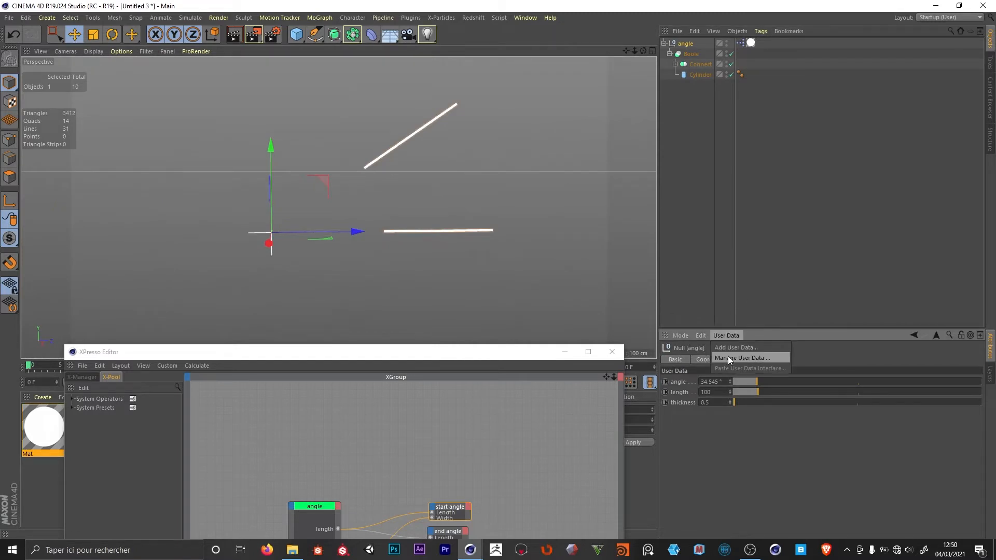
pyautogui.click(727, 356)
pyautogui.click(560, 262)
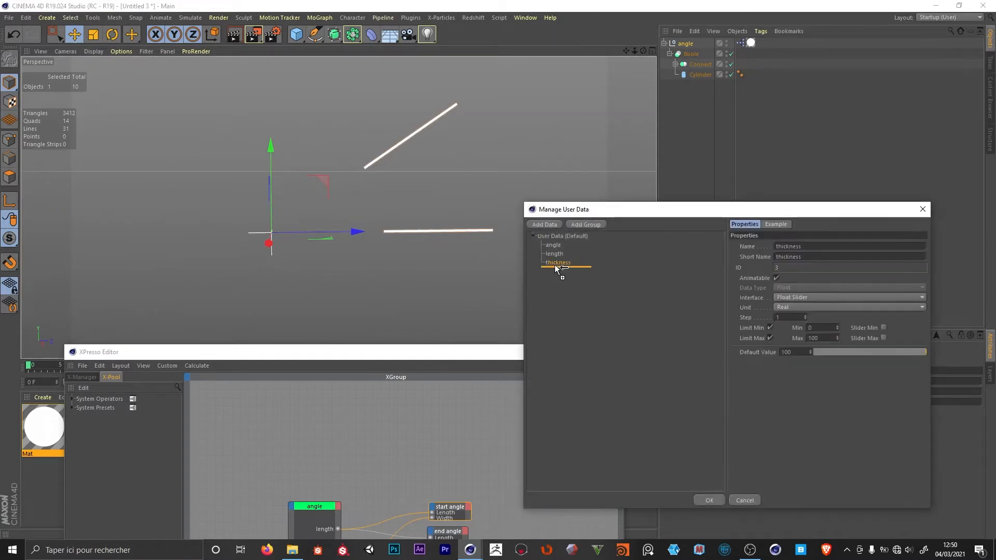
pyautogui.keyDown('ctrl'); pyautogui.moveTo(555, 264); pyautogui.dragTo(556, 271); pyautogui.keyUp('ctrl')
pyautogui.write('center offset')
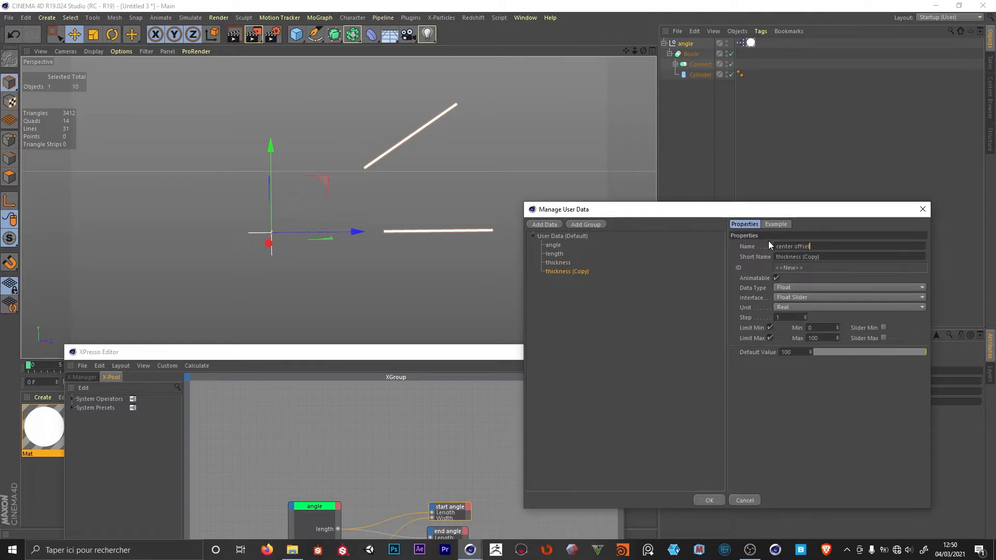
pyautogui.press('Return')
# Give the center offset user data a maximum of 1000 and a default value of 20.
pyautogui.click(554, 254)
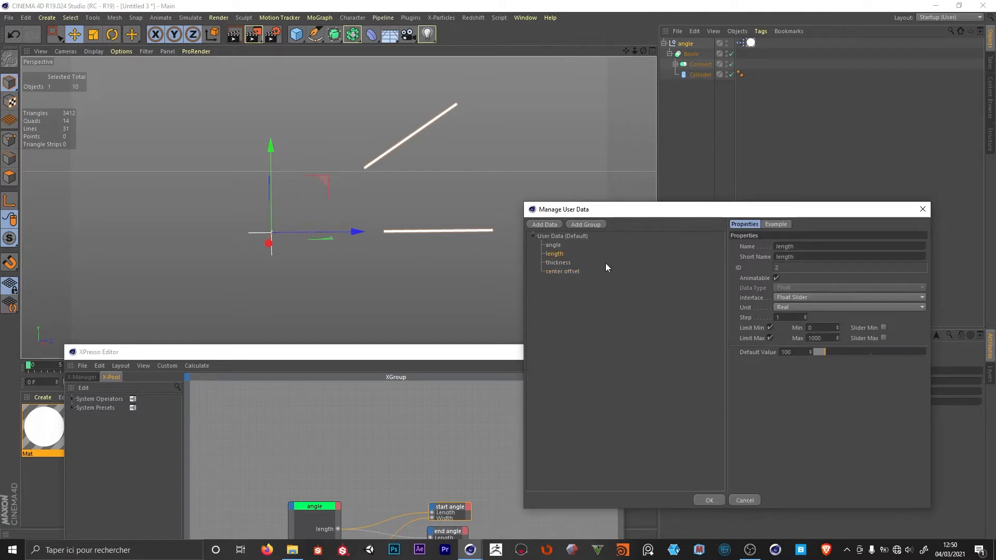
pyautogui.click(563, 272)
pyautogui.doubleClick(791, 351)
pyautogui.write('20')
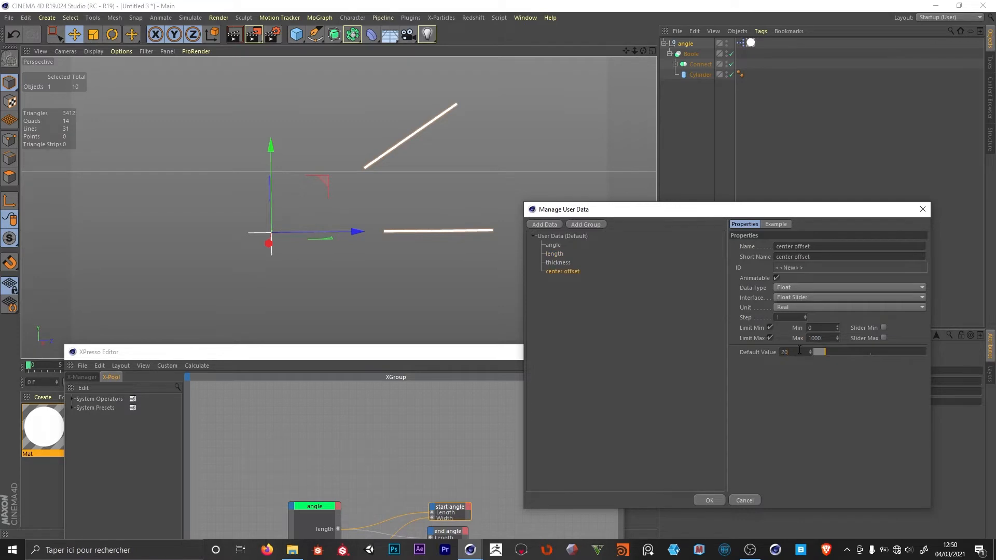
pyautogui.click(709, 500)
pyautogui.click(773, 192)
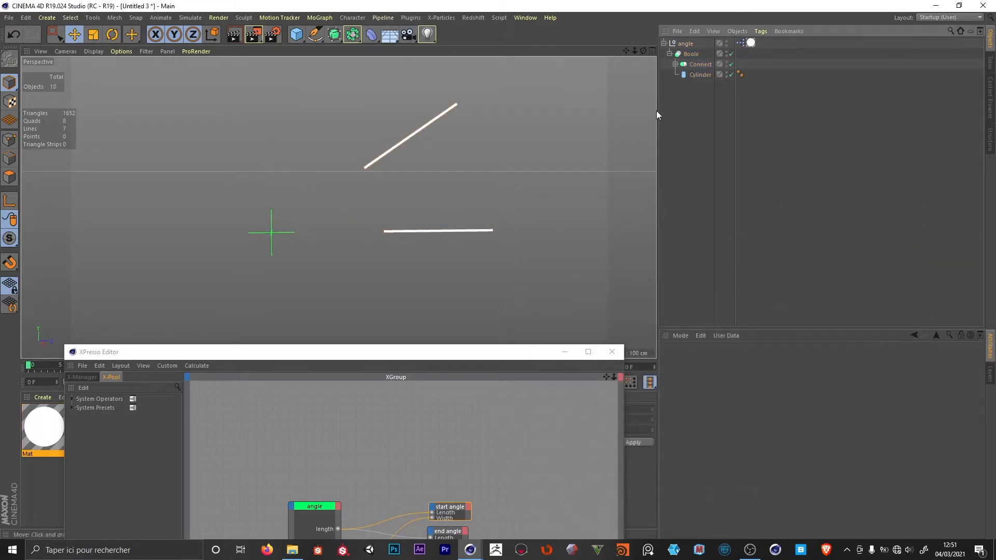
# Expose center offset as an output port on the angle node in the XPresso graph.
pyautogui.click(745, 44)
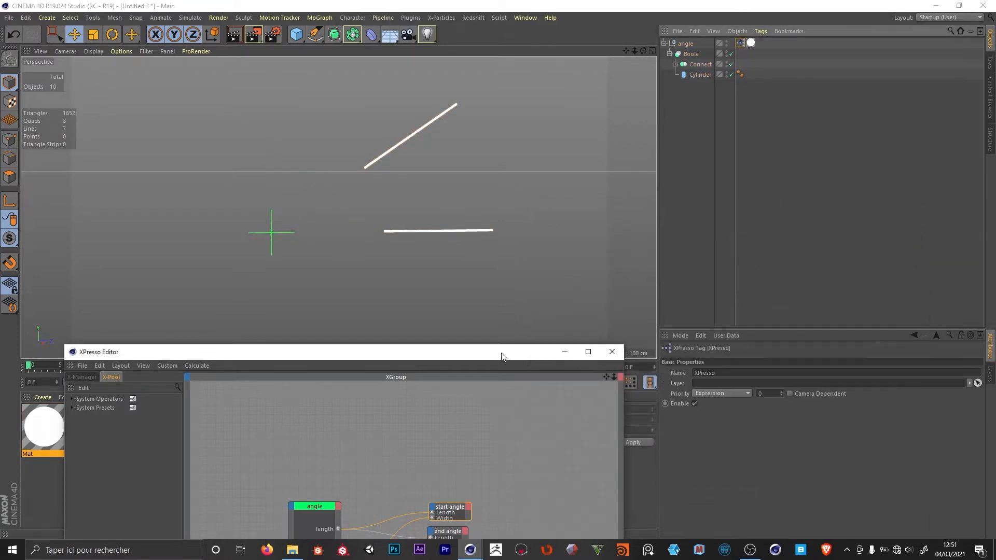
pyautogui.moveTo(500, 352); pyautogui.dragTo(455, 152)
pyautogui.click(686, 44)
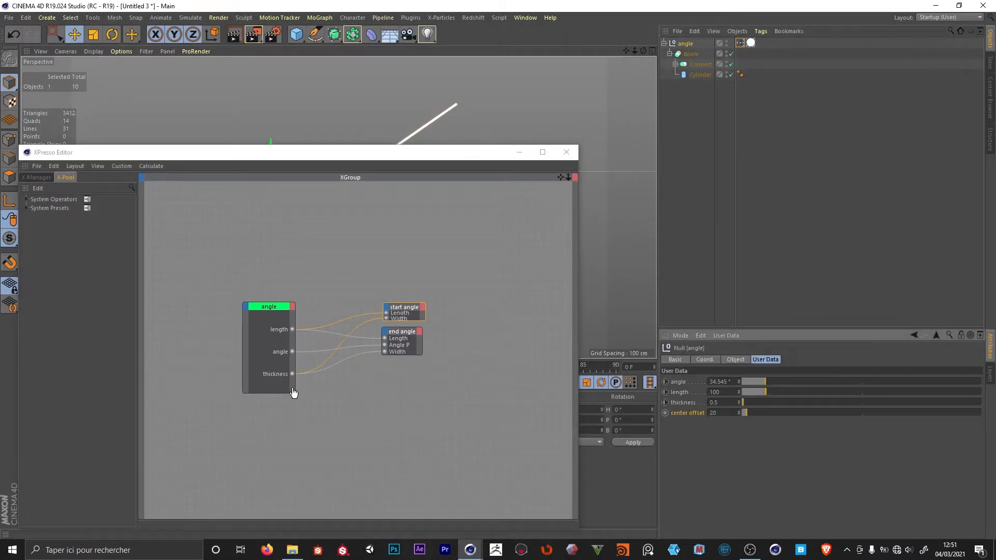
# Add the cylinder to the XPresso graph with its Radius driven by the center offset output, and set the center offset to 14.
pyautogui.moveTo(701, 74); pyautogui.dragTo(395, 378)
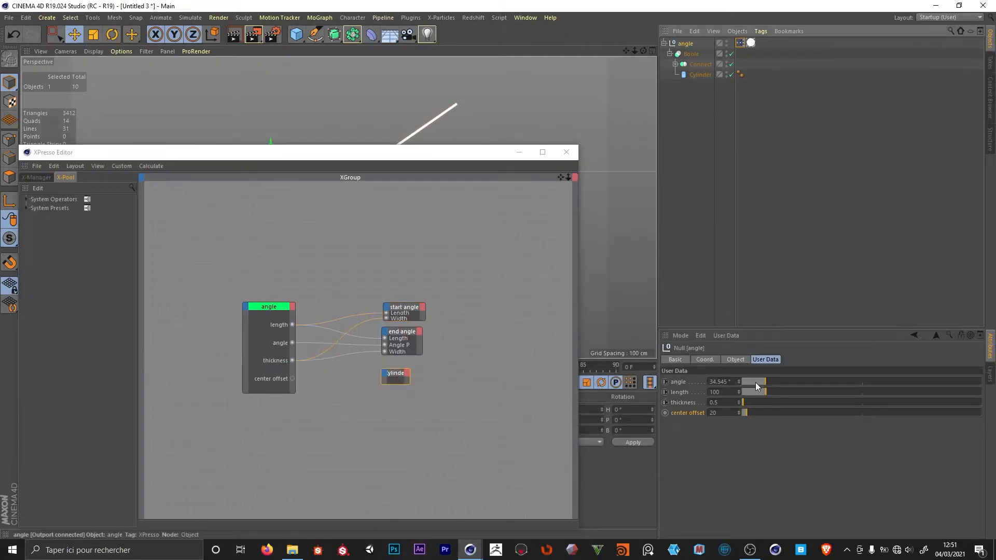
pyautogui.moveTo(680, 382); pyautogui.dragTo(395, 382)
pyautogui.moveTo(339, 412); pyautogui.dragTo(433, 415)
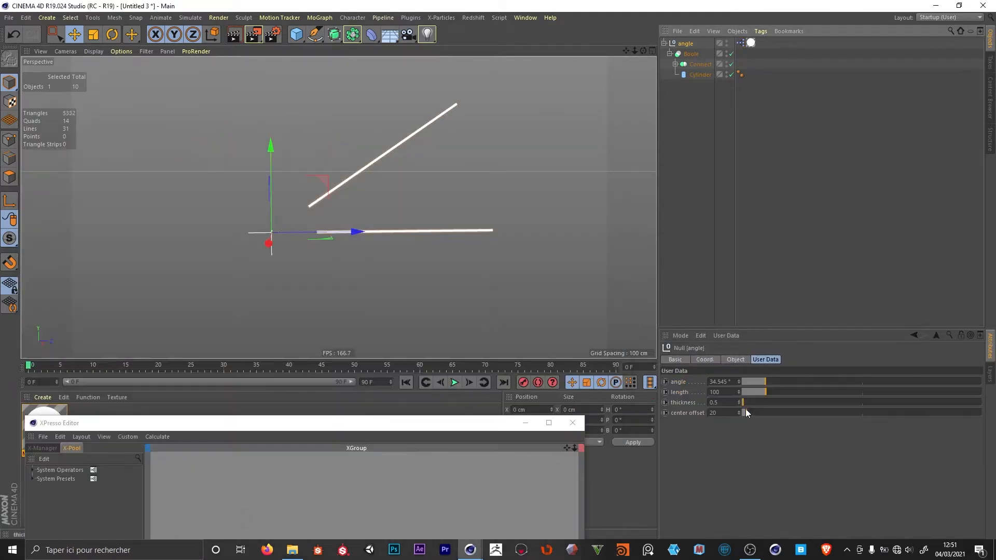
pyautogui.moveTo(746, 410); pyautogui.dragTo(749, 421)
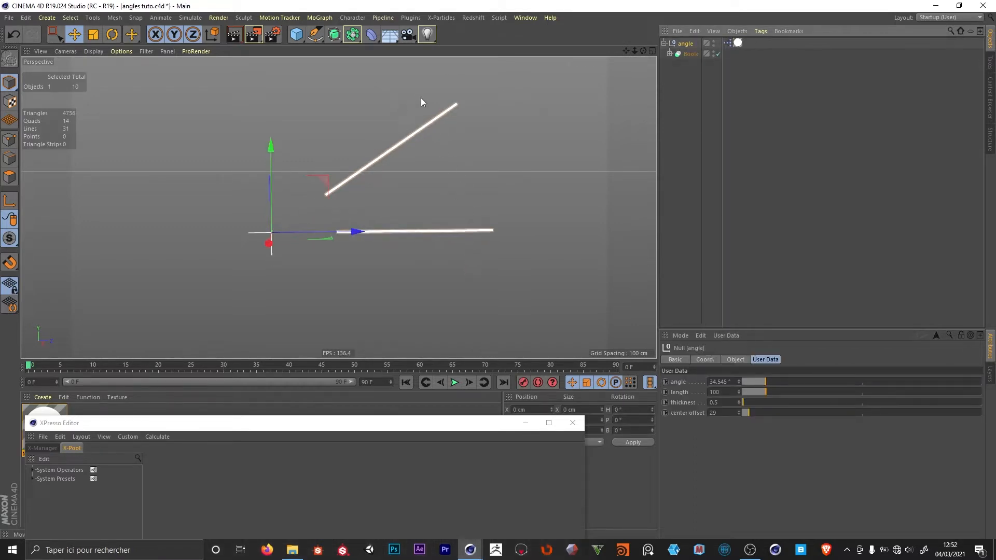
pyautogui.click(739, 221)
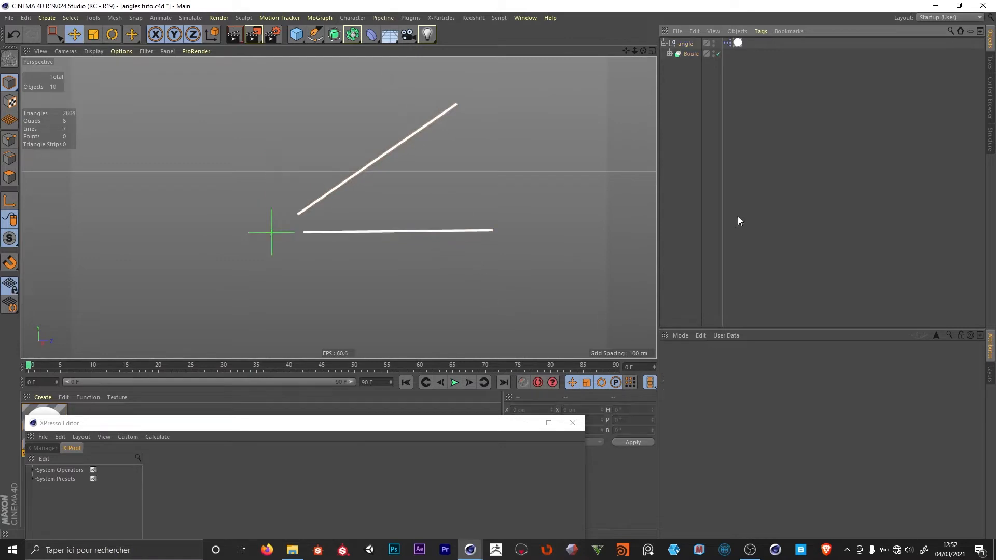
# Add an Arc spline inside the angle null and group it in a null named "arrow".
pyautogui.click(296, 34)
pyautogui.click(315, 34)
pyautogui.click(437, 43)
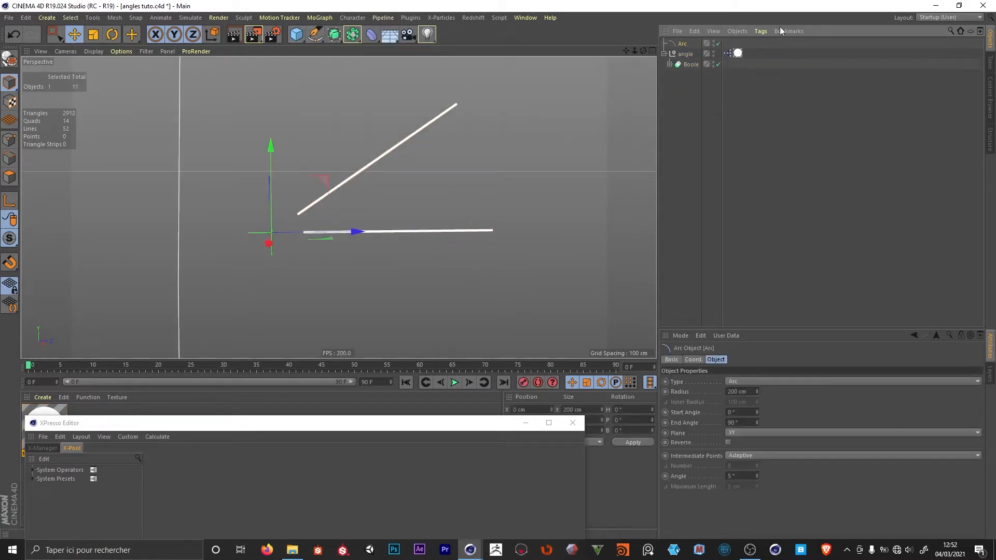
pyautogui.moveTo(688, 44); pyautogui.dragTo(687, 58)
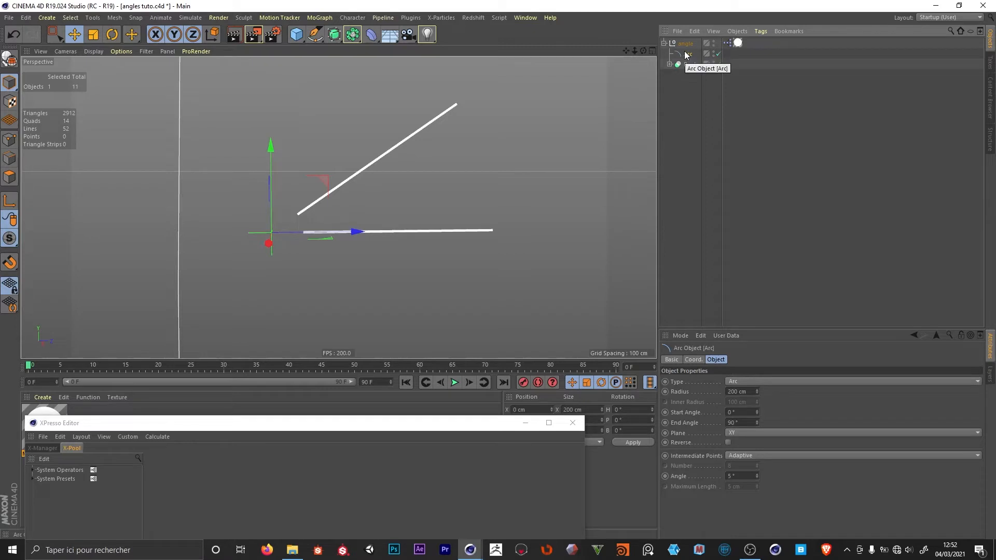
pyautogui.hotkey('alt', 'g')
pyautogui.doubleClick(690, 54)
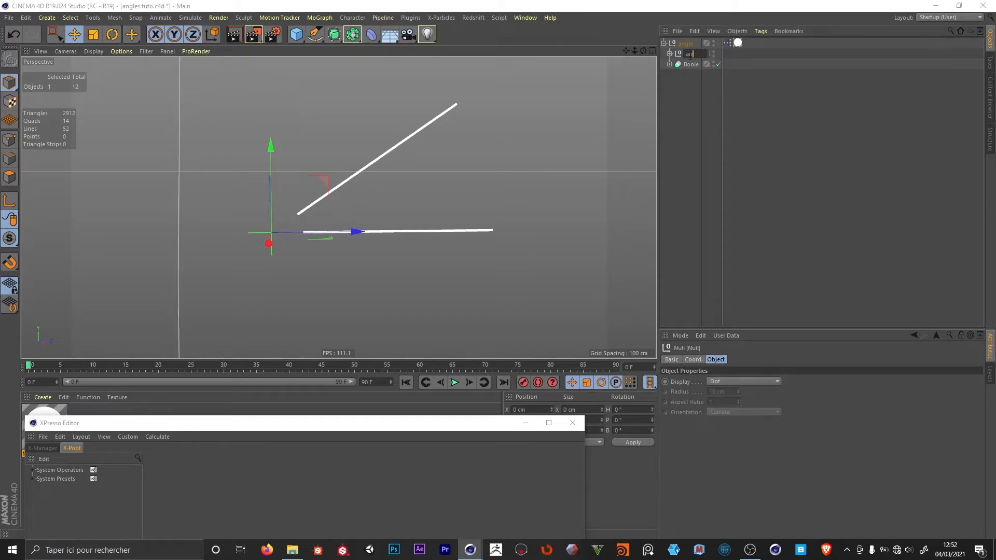
pyautogui.press('Return')
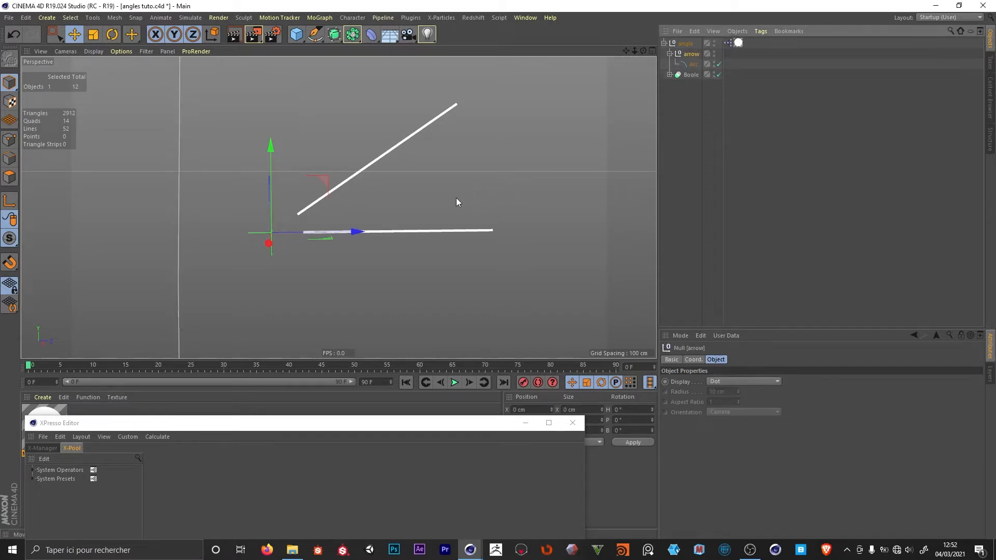
# Set the arc's plane to ZY.
pyautogui.scroll(-5, 456, 197)
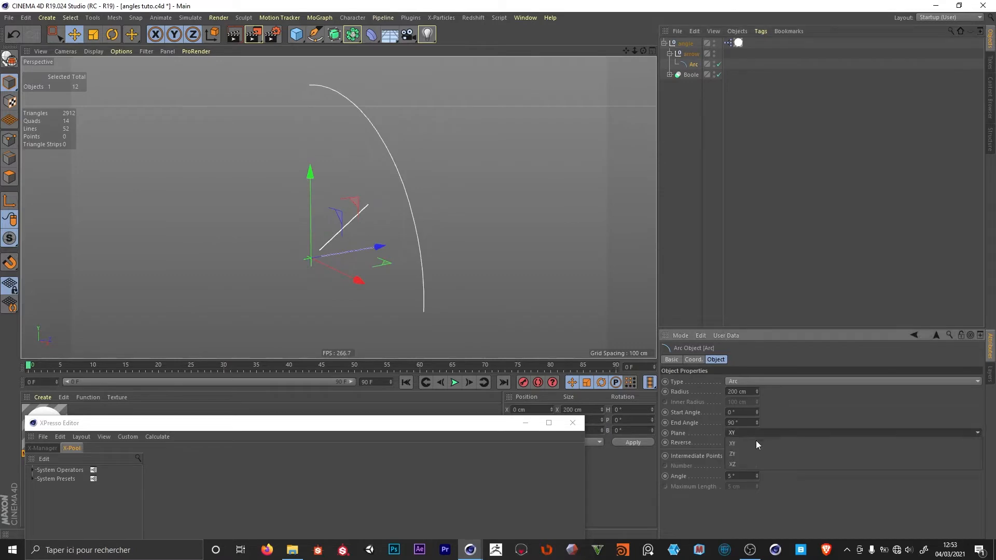
pyautogui.click(753, 435)
pyautogui.click(757, 450)
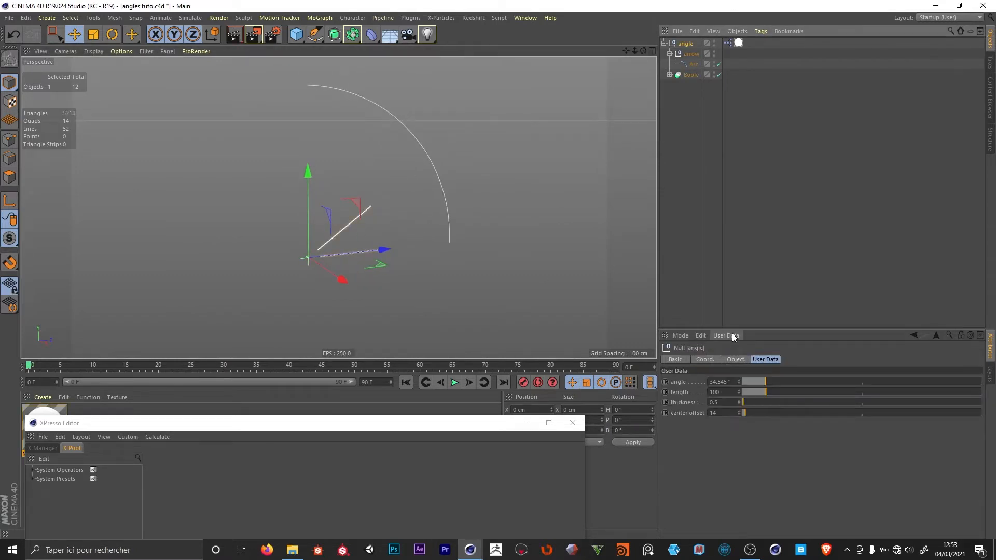
# Duplicate the angle null's center offset user data and name the copy "offset".
pyautogui.click(726, 336)
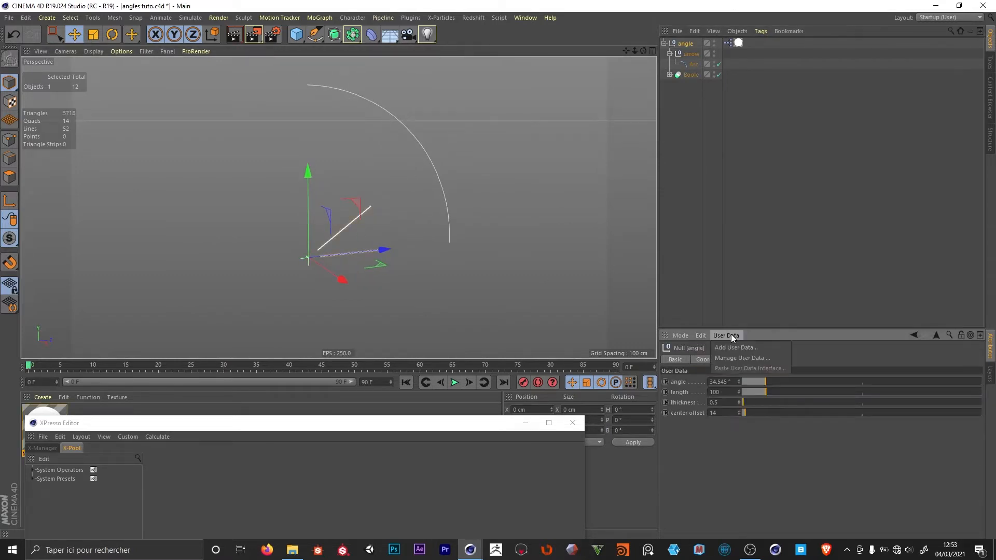
pyautogui.click(742, 356)
pyautogui.moveTo(431, 301); pyautogui.dragTo(429, 297)
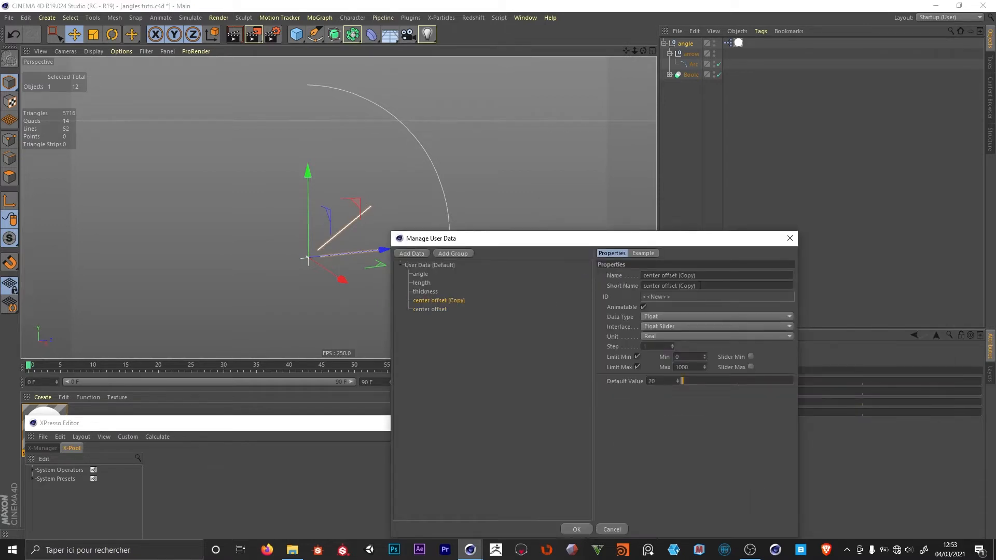
pyautogui.moveTo(665, 275); pyautogui.dragTo(581, 261)
pyautogui.press('BackSpace')
pyautogui.click(692, 273)
pyautogui.press('BackSpace')
pyautogui.press('BackSpace')
pyautogui.press('BackSpace')
pyautogui.press('BackSpace')
pyautogui.press('BackSpace')
pyautogui.press('BackSpace')
pyautogui.press('BackSpace')
pyautogui.press('Return')
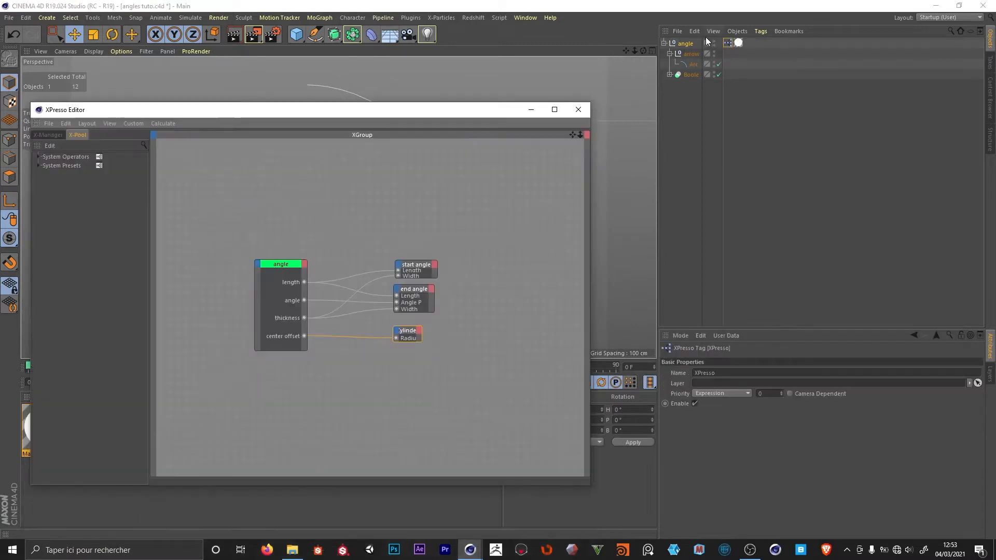
# Expose offset as an output port on the angle node and use it to drive the Radius of a new Arc node.
pyautogui.click(685, 44)
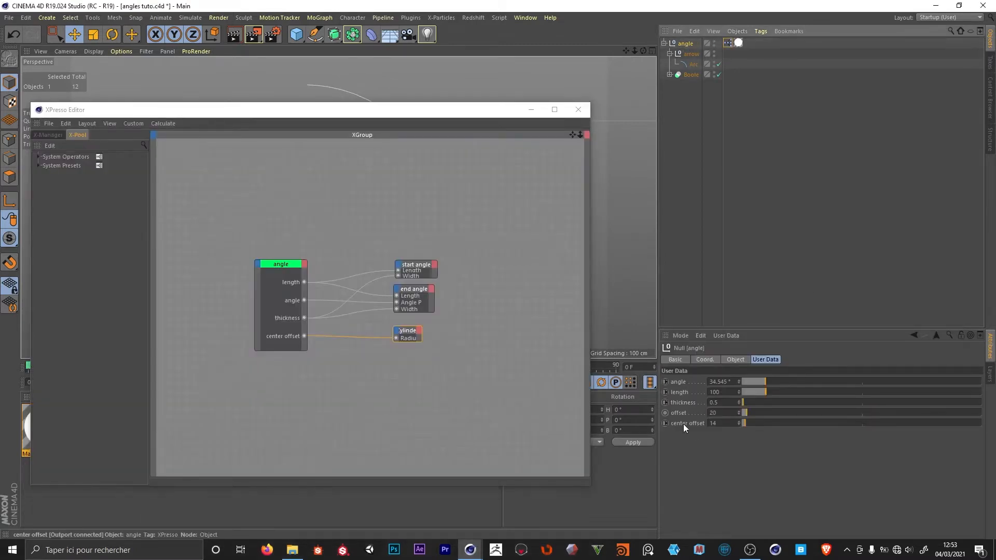
pyautogui.moveTo(681, 413); pyautogui.dragTo(308, 351)
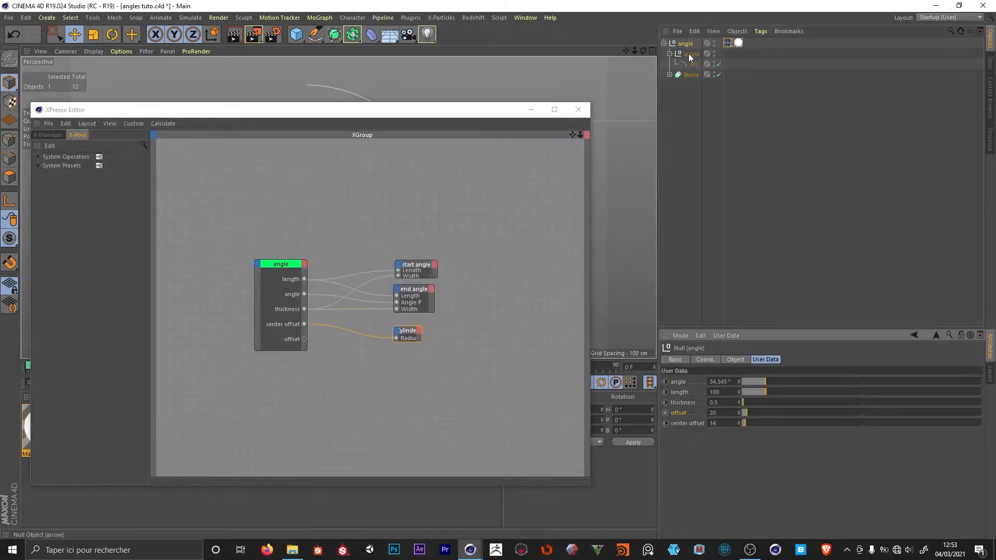
pyautogui.moveTo(694, 65); pyautogui.dragTo(410, 361)
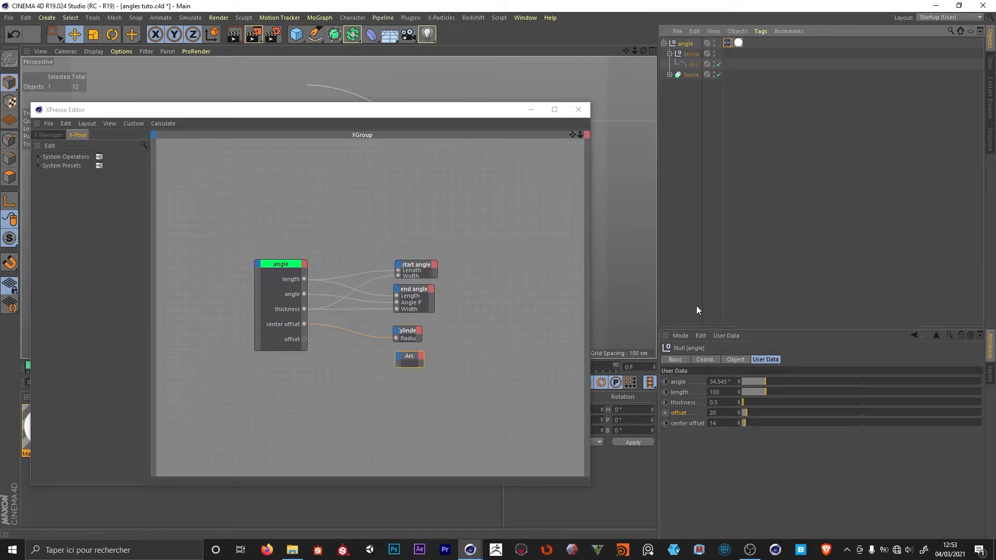
pyautogui.click(695, 62)
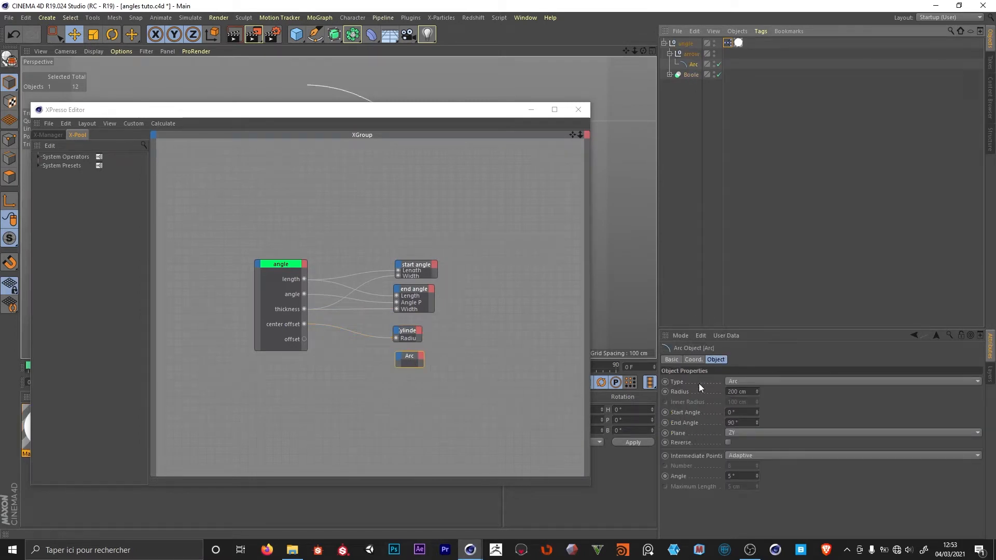
pyautogui.moveTo(679, 392); pyautogui.dragTo(303, 339)
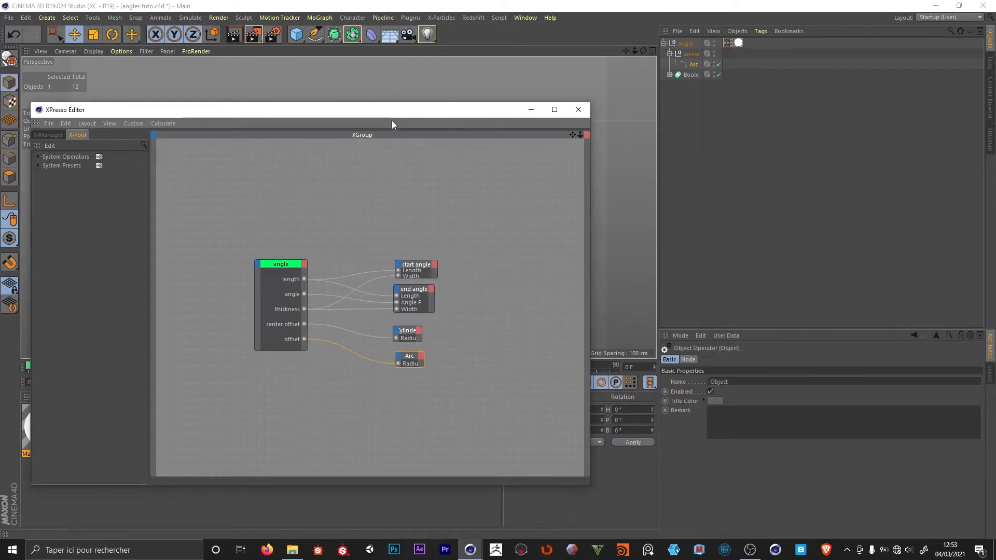
# Test the arc by setting the angle null's offset to 77 and the arc's End Angle to 79°.
pyautogui.moveTo(393, 114); pyautogui.dragTo(381, 377)
pyautogui.moveTo(381, 377); pyautogui.dragTo(383, 371)
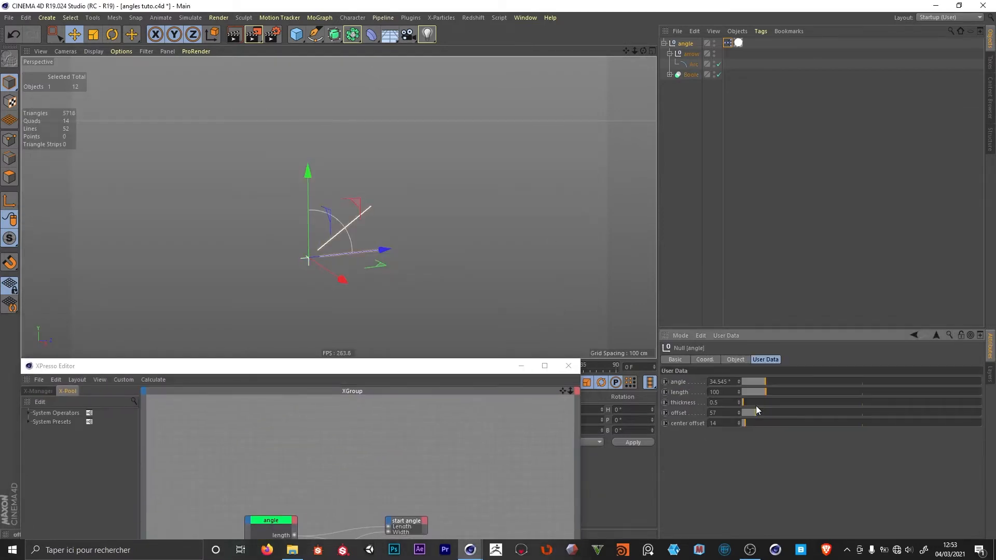
pyautogui.moveTo(755, 406); pyautogui.dragTo(765, 400)
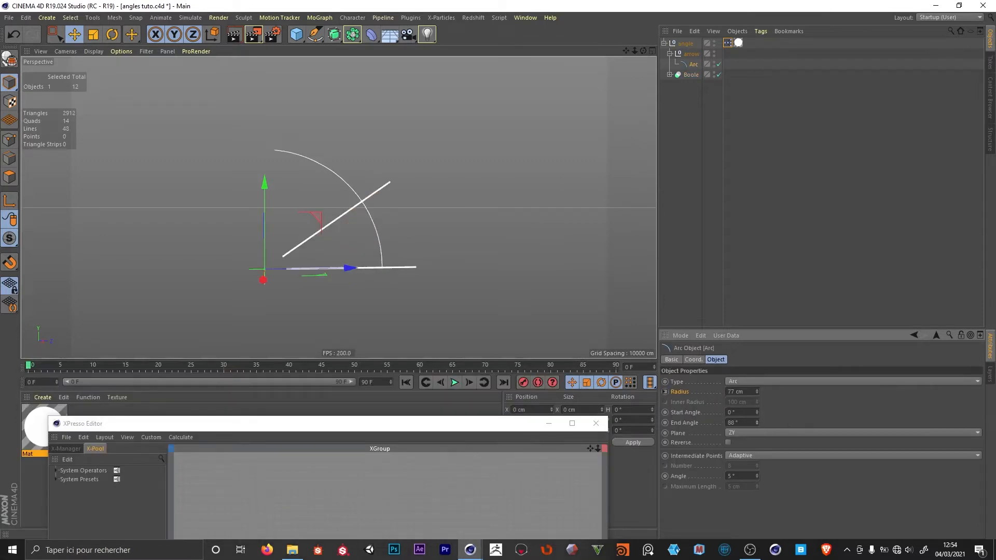
pyautogui.moveTo(757, 423)
pyautogui.mouseDown()
pyautogui.moveTo(757, 431)
pyautogui.moveTo(757, 420)
pyautogui.mouseUp()
# Add an End Angle input port to the Arc node and drive it from the angle node's angle output.
pyautogui.moveTo(476, 429); pyautogui.dragTo(470, 221)
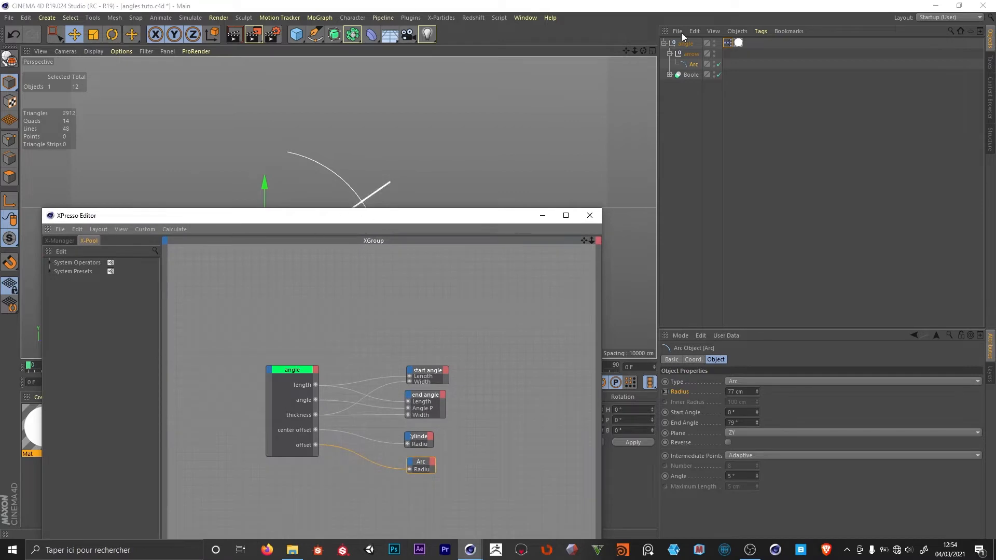
pyautogui.click(687, 430)
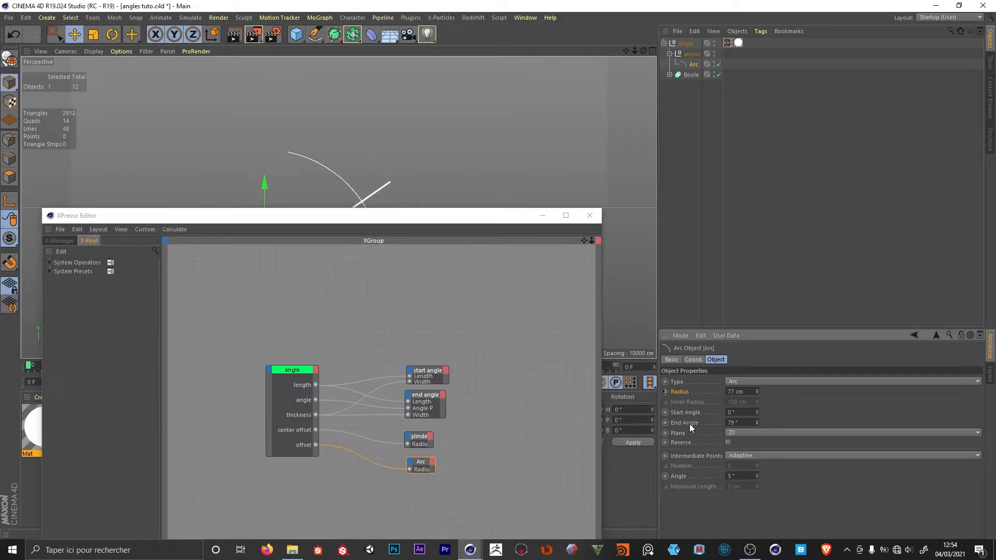
pyautogui.moveTo(431, 478); pyautogui.dragTo(411, 477)
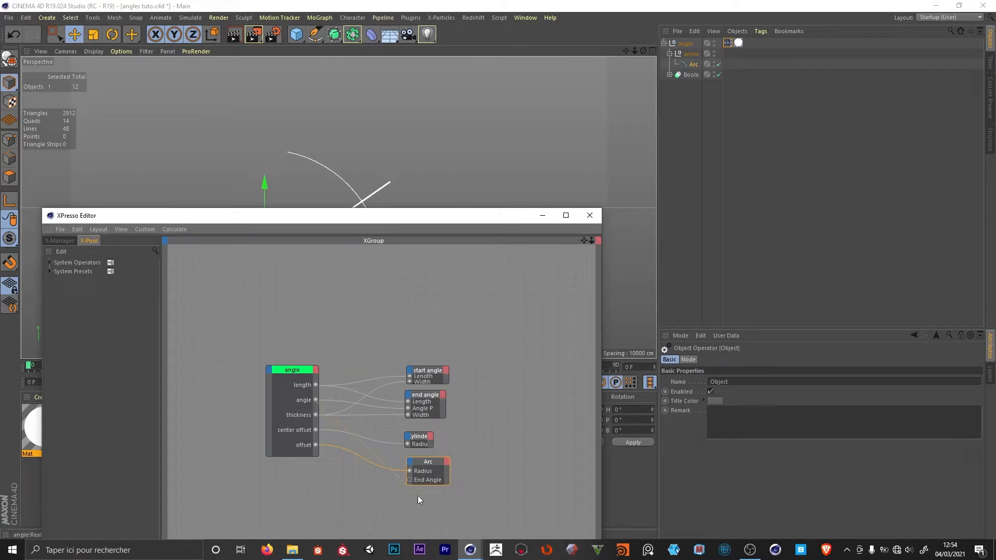
pyautogui.moveTo(409, 478); pyautogui.dragTo(409, 479)
# Set the angle null's angle user data to about 46.94° to test the linked arc.
pyautogui.moveTo(489, 217); pyautogui.dragTo(490, 391)
pyautogui.click(686, 43)
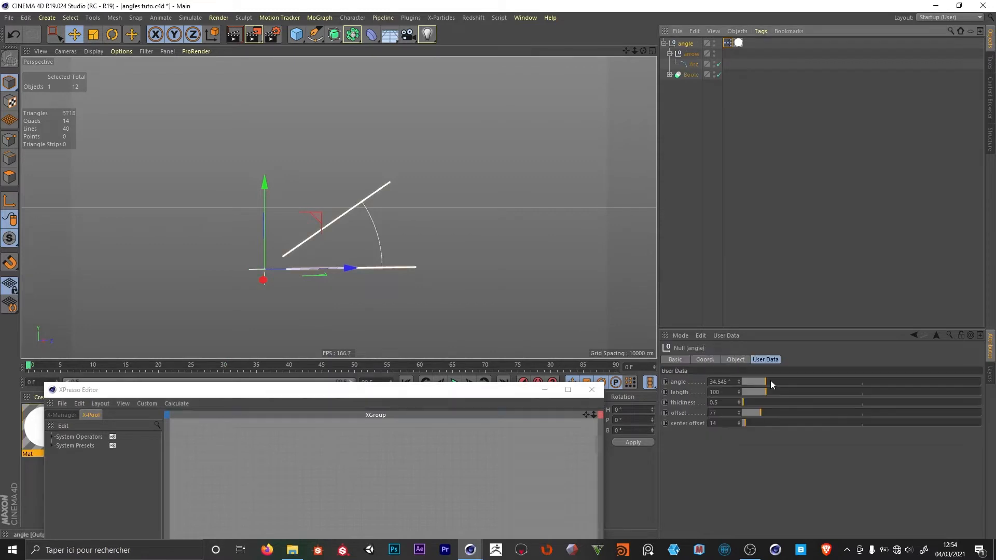
pyautogui.moveTo(771, 381)
pyautogui.mouseDown()
pyautogui.moveTo(785, 385)
pyautogui.moveTo(774, 382)
pyautogui.mouseUp()
# Place the arc in a new Sweep generator and add a MoSpline inside it as the profile.
pyautogui.click(693, 64)
pyautogui.click(352, 35)
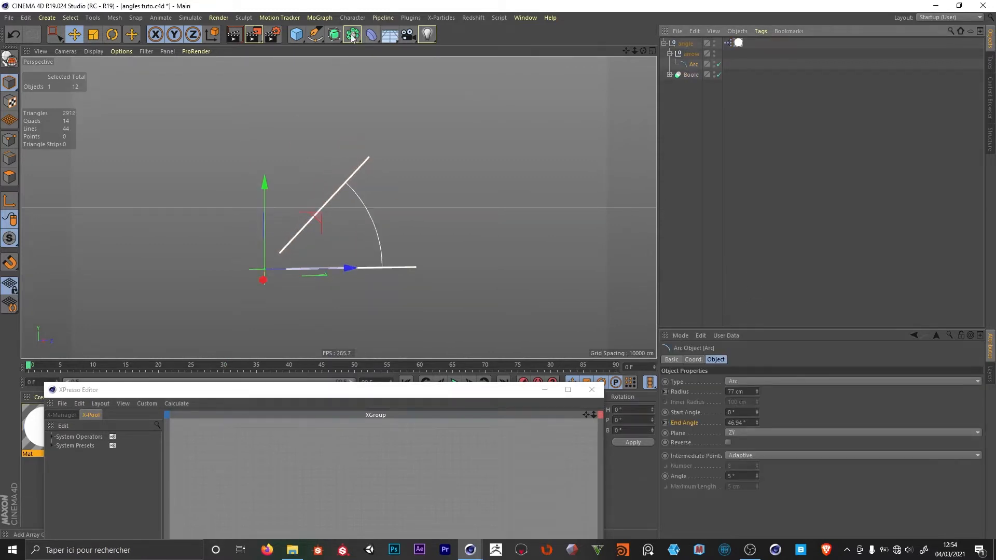
pyautogui.click(334, 35)
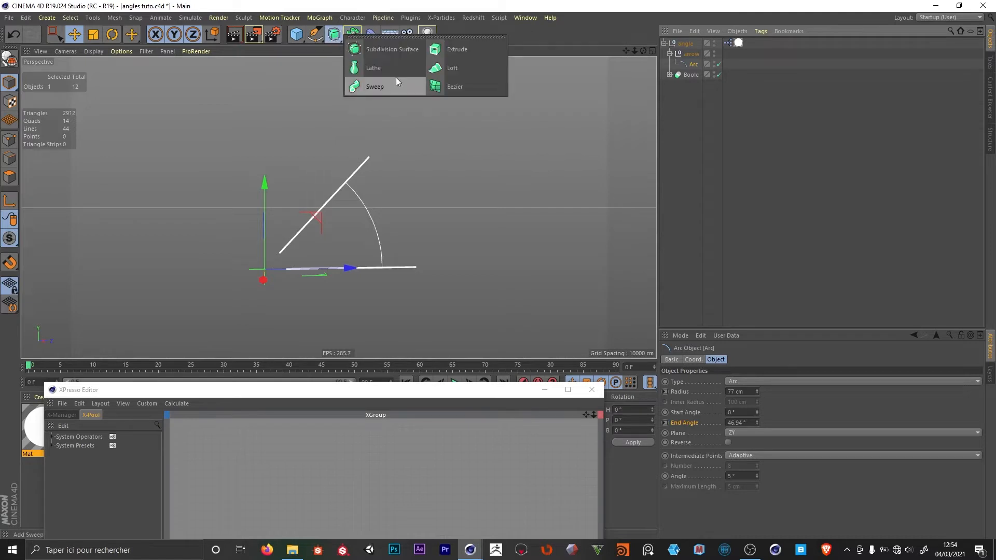
pyautogui.click(380, 88)
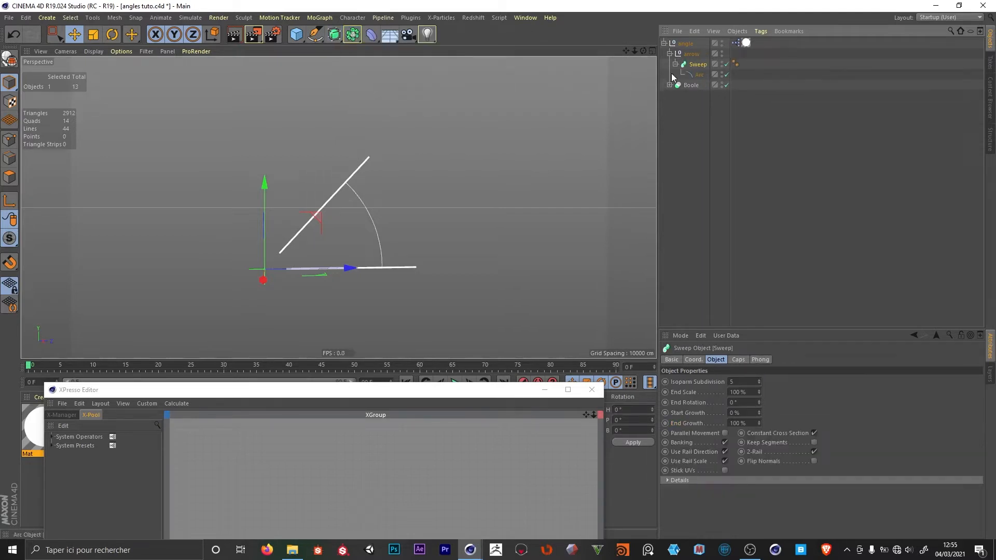
pyautogui.click(320, 17)
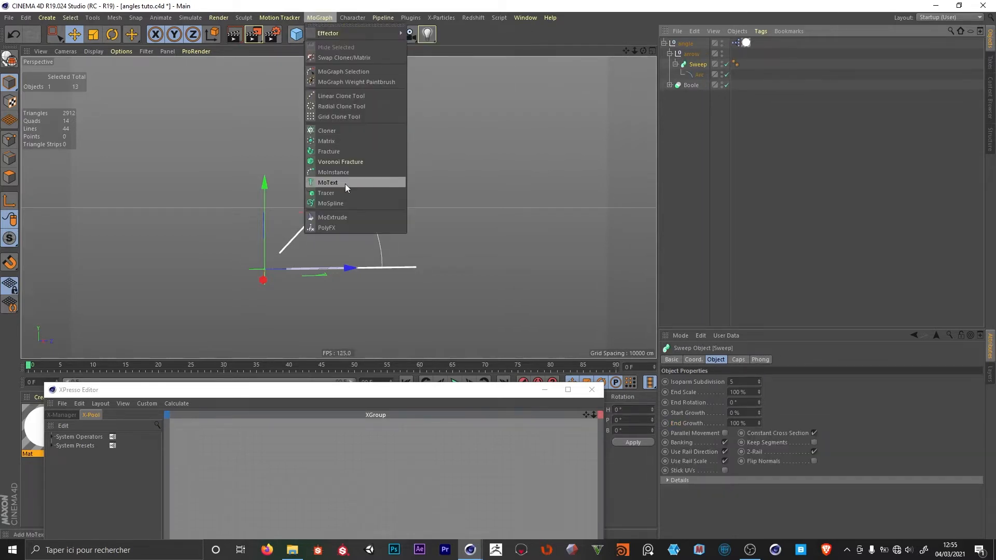
pyautogui.click(344, 203)
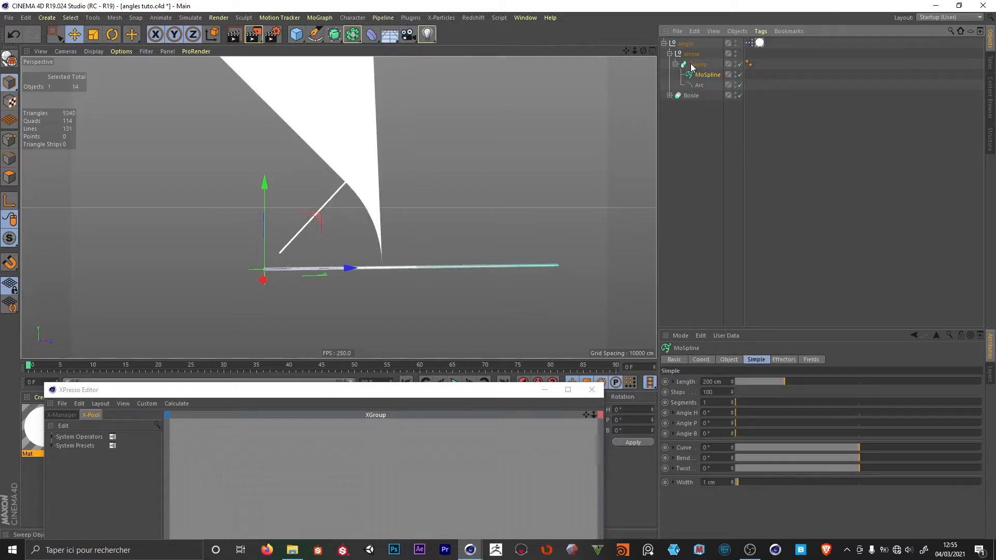
# Set the MoSpline's display mode to Line.
pyautogui.click(729, 359)
pyautogui.click(753, 490)
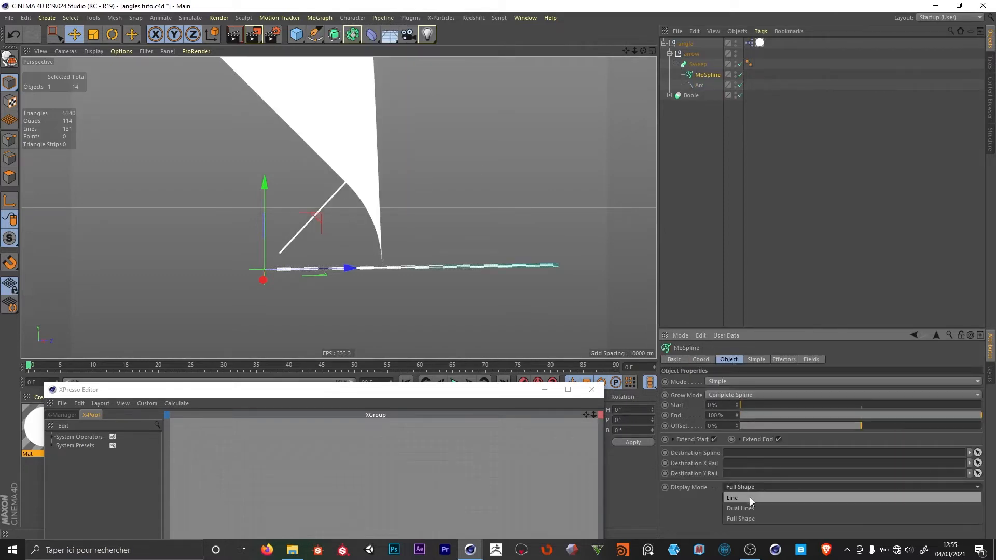
pyautogui.click(749, 497)
# Set the MoSpline's length to 10 cm and its Angle H to 90°.
pyautogui.click(755, 360)
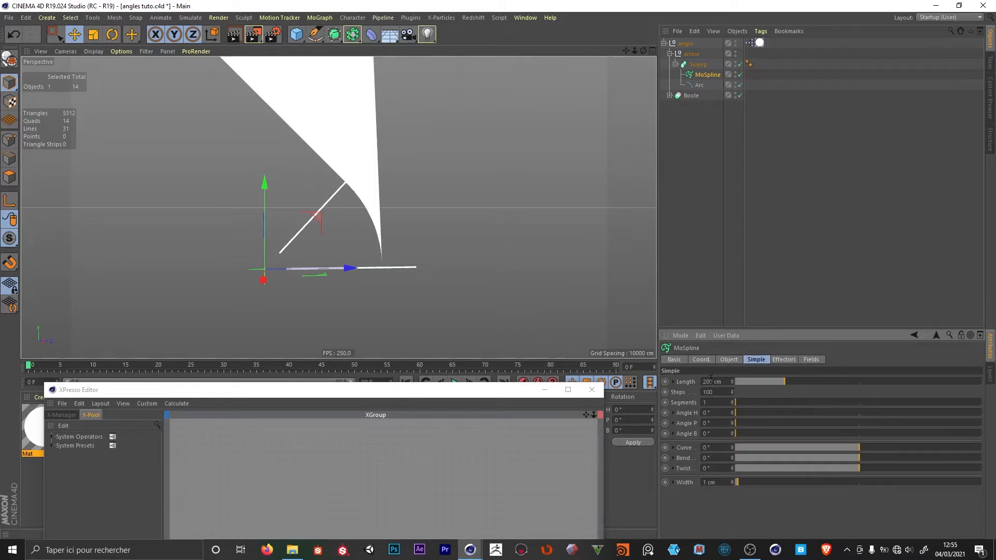
pyautogui.write('10')
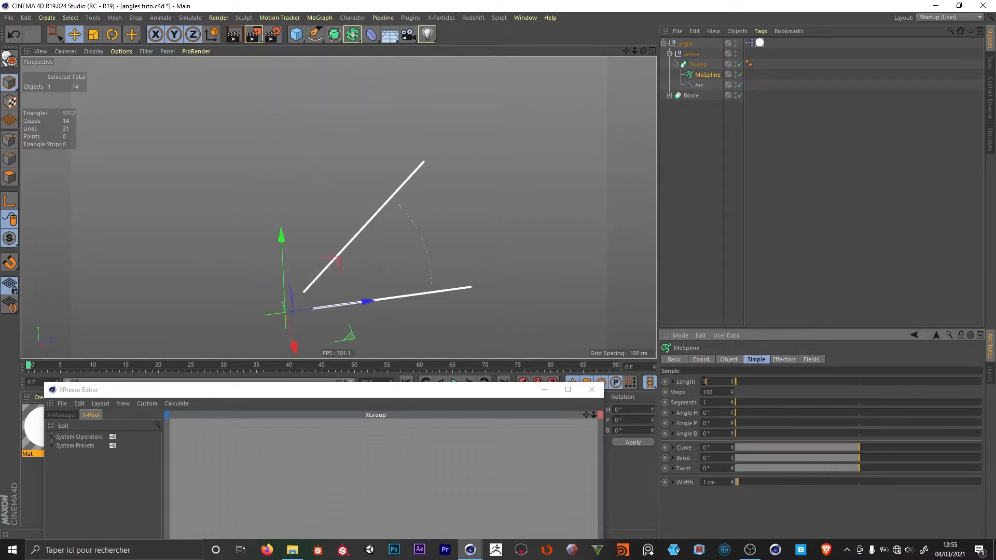
pyautogui.press('Return')
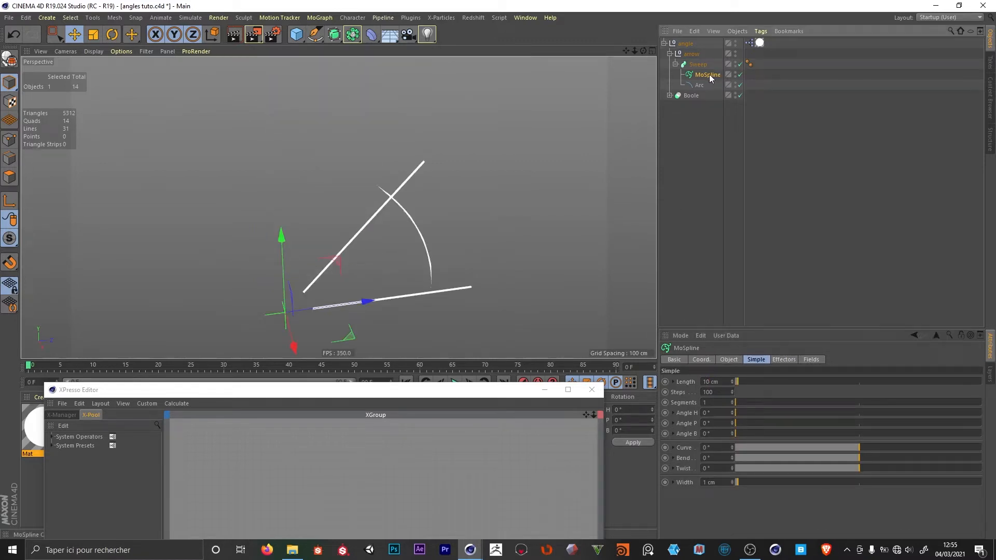
pyautogui.moveTo(739, 413); pyautogui.dragTo(799, 413)
pyautogui.doubleClick(714, 413)
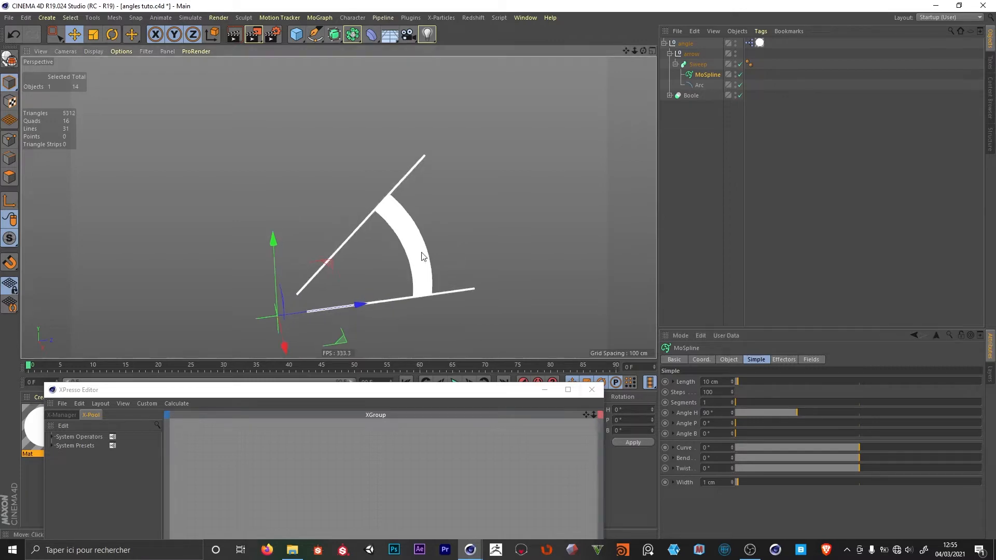
# Set both the start and end caps of the Sweep to None.
pyautogui.scroll(5, 431, 246)
pyautogui.click(407, 240)
pyautogui.scroll(5, 407, 238)
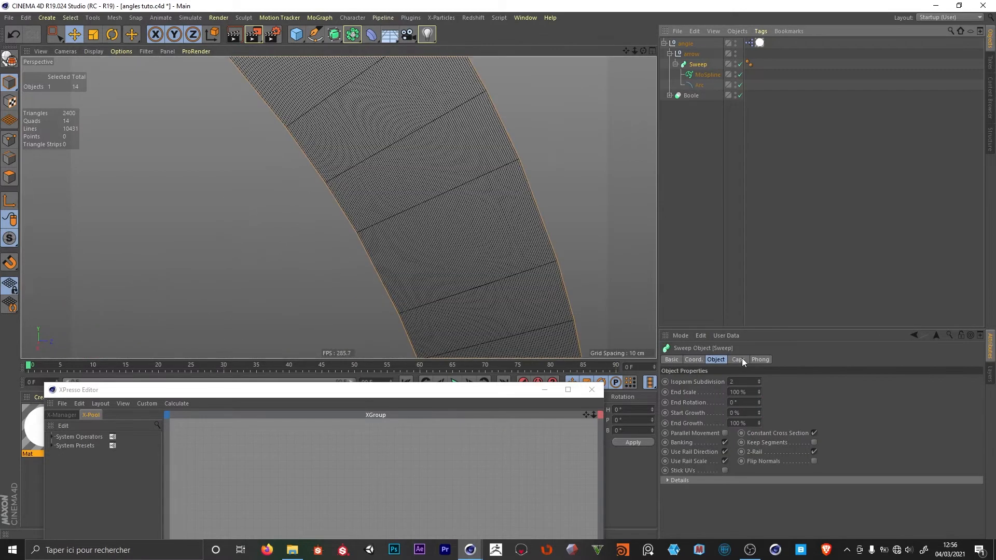
pyautogui.click(738, 359)
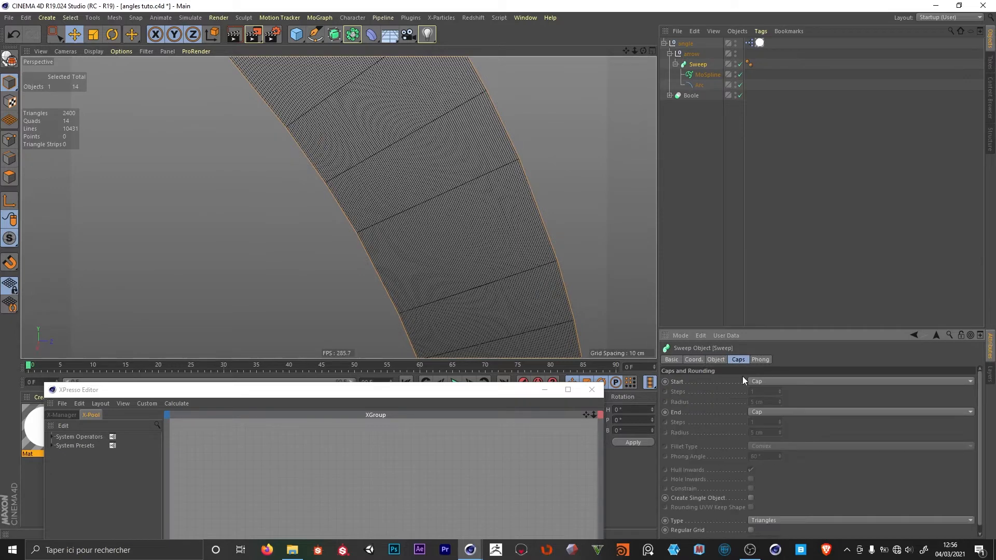
pyautogui.click(775, 382)
pyautogui.click(774, 391)
pyautogui.click(762, 412)
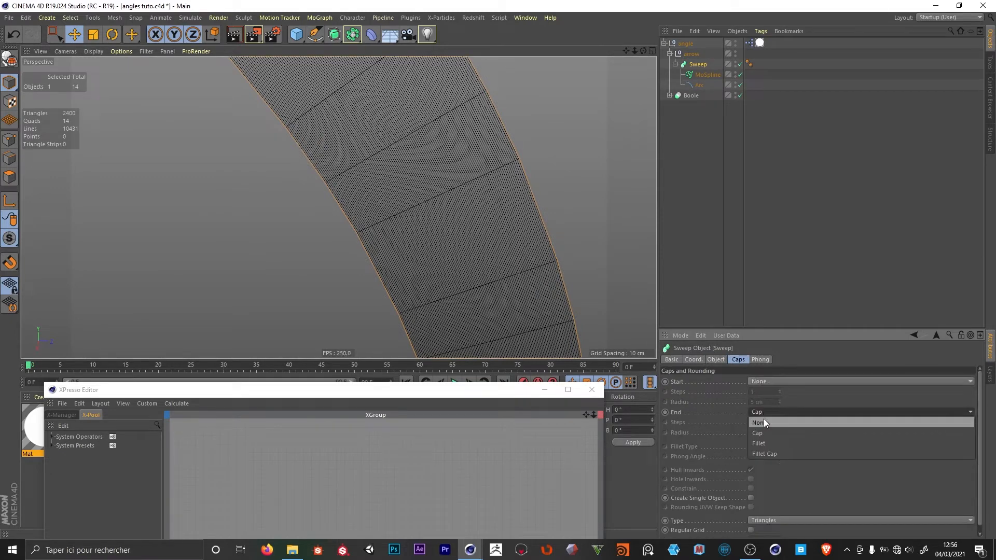
pyautogui.click(766, 424)
pyautogui.scroll(-5, 502, 300)
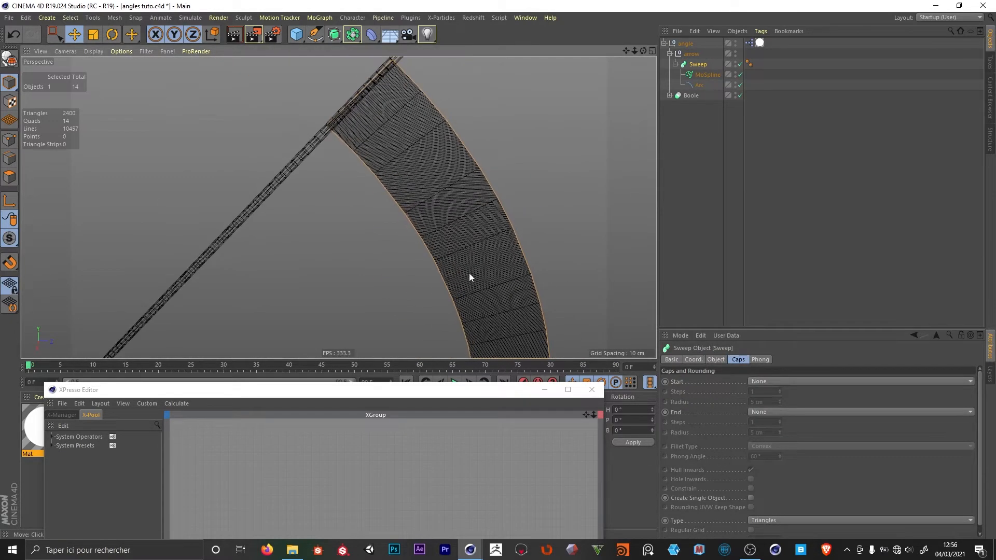
# Disable and re-enable the Sweep to compare the swept band's position with the arc spline.
pyautogui.click(698, 85)
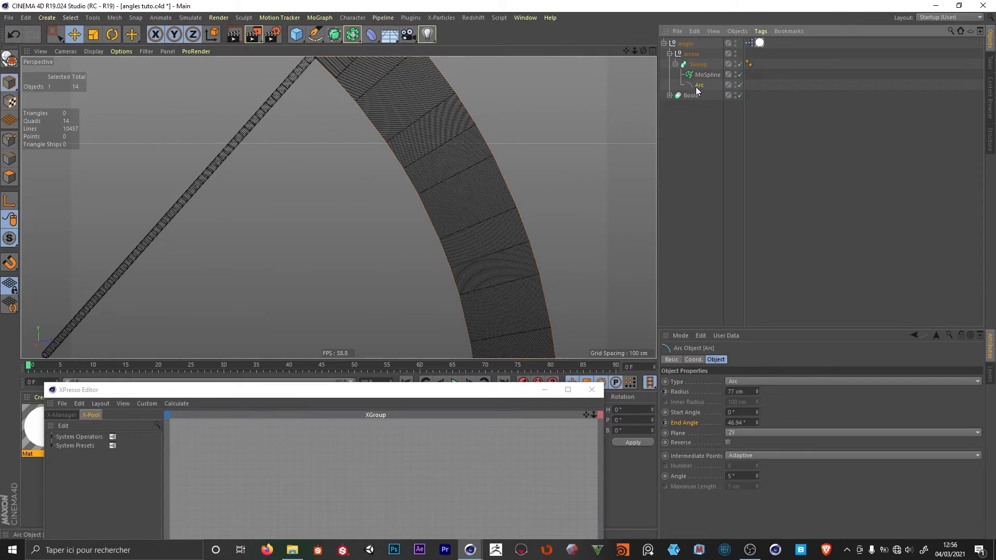
pyautogui.scroll(5, 334, 205)
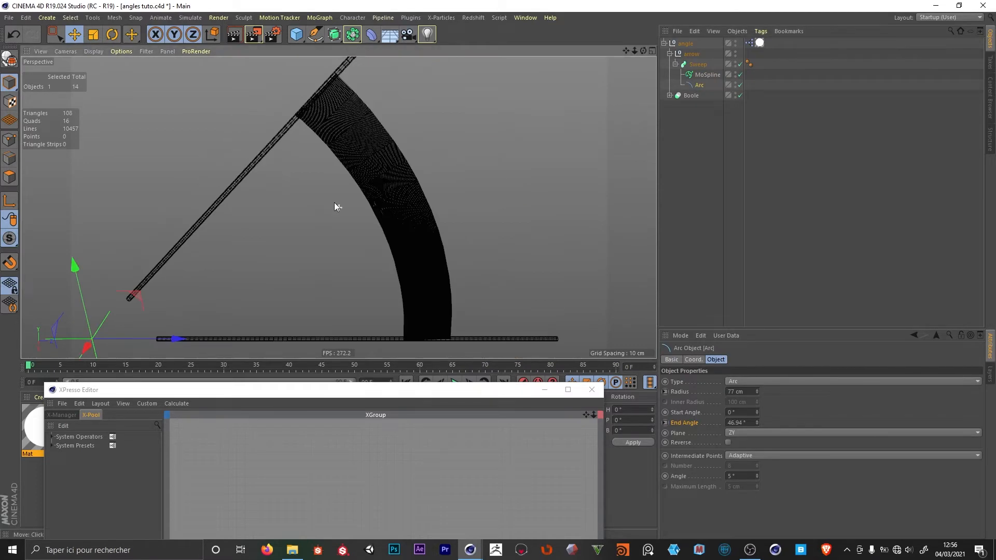
pyautogui.click(740, 64)
pyautogui.click(740, 64)
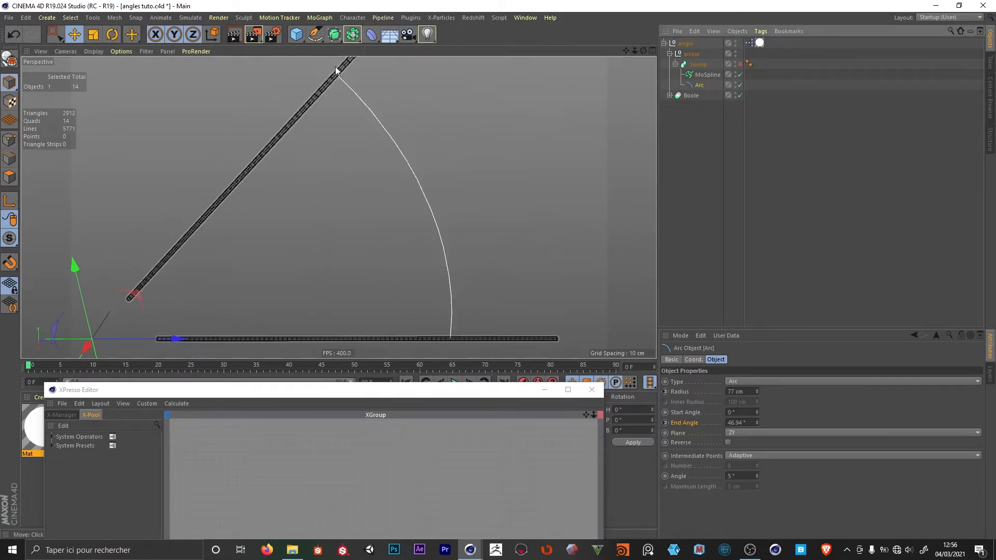
pyautogui.click(740, 64)
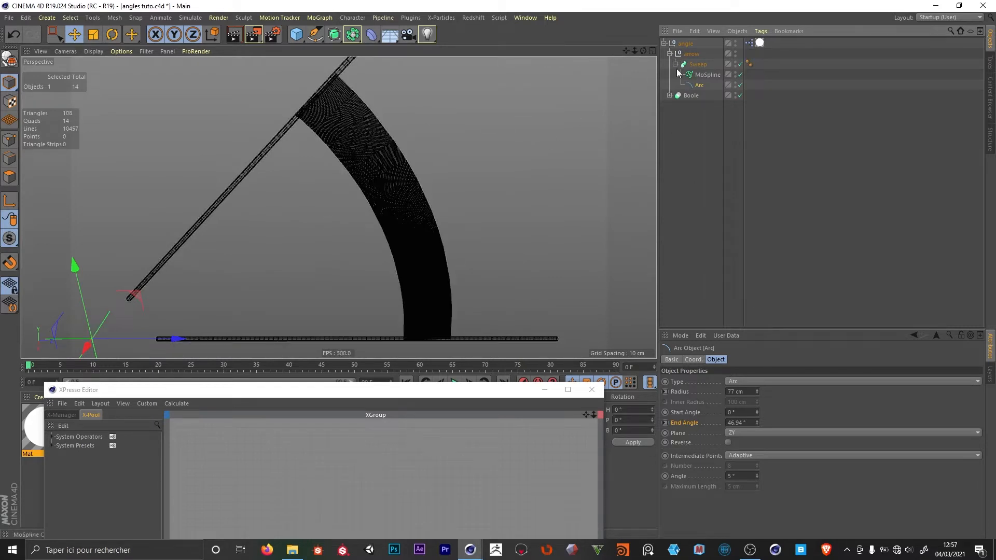
pyautogui.click(695, 65)
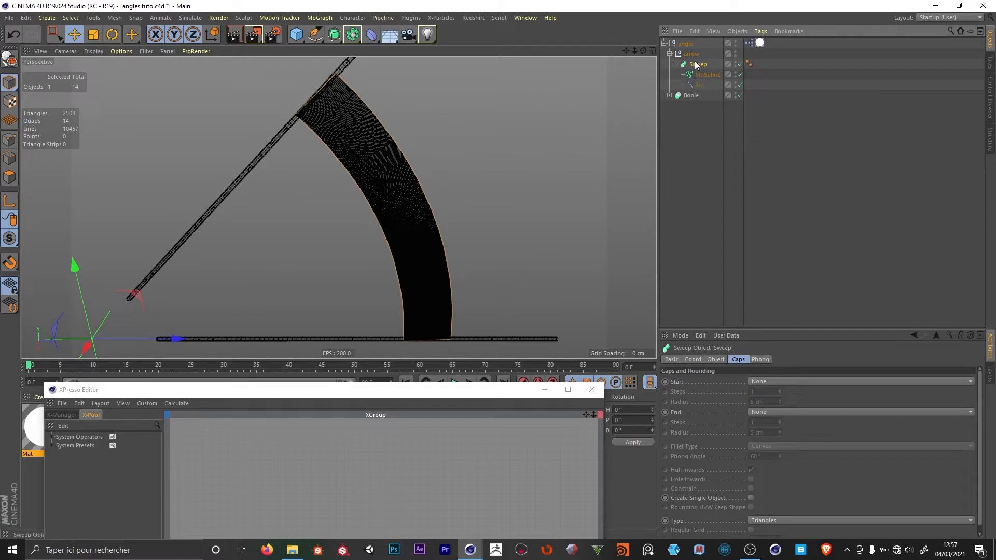
pyautogui.click(698, 86)
# Set the MoSpline's Offset to -50% to centre the swept band on the arc.
pyautogui.click(707, 75)
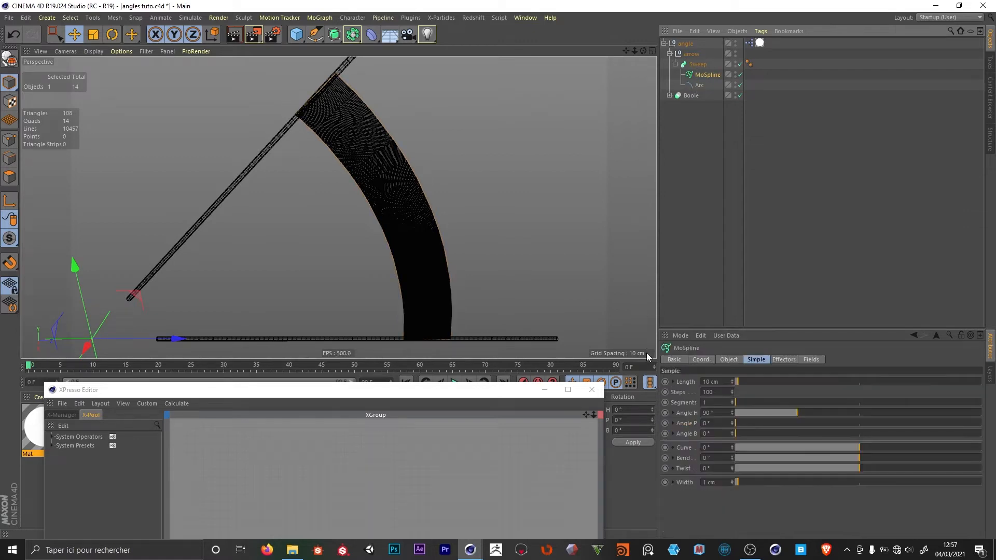
pyautogui.click(728, 360)
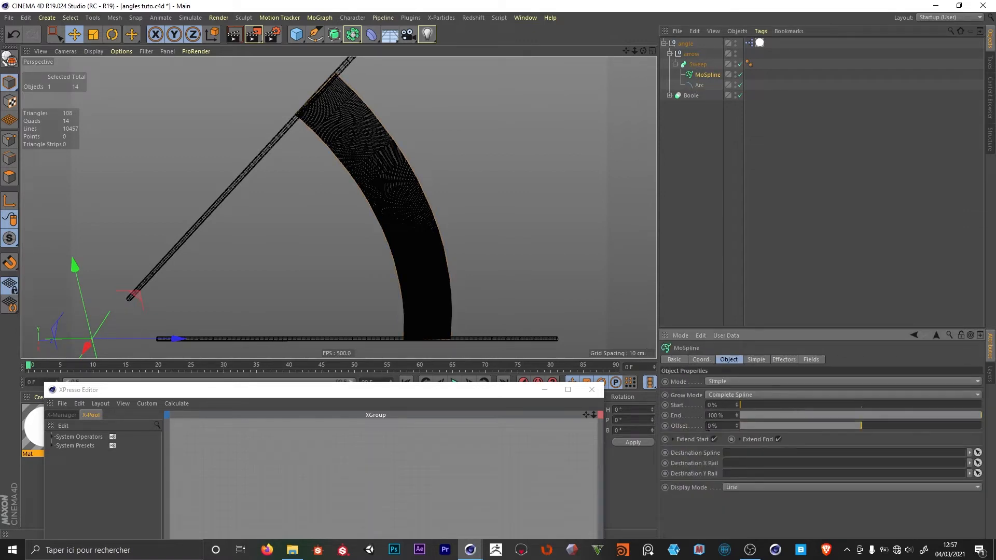
pyautogui.moveTo(836, 426)
pyautogui.mouseDown()
pyautogui.moveTo(852, 426)
pyautogui.moveTo(835, 426)
pyautogui.mouseUp()
pyautogui.doubleClick(719, 426)
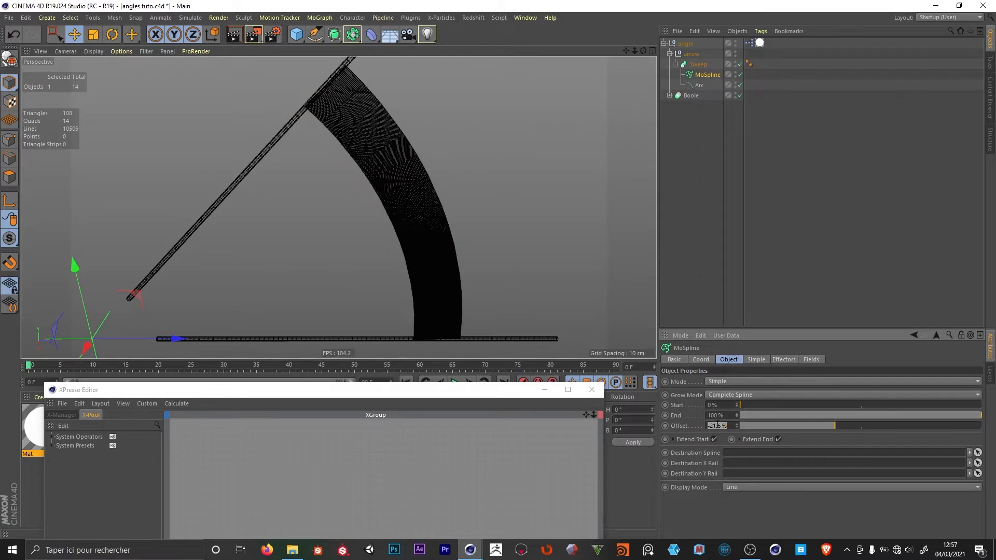
pyautogui.write('-50')
pyautogui.press('Return')
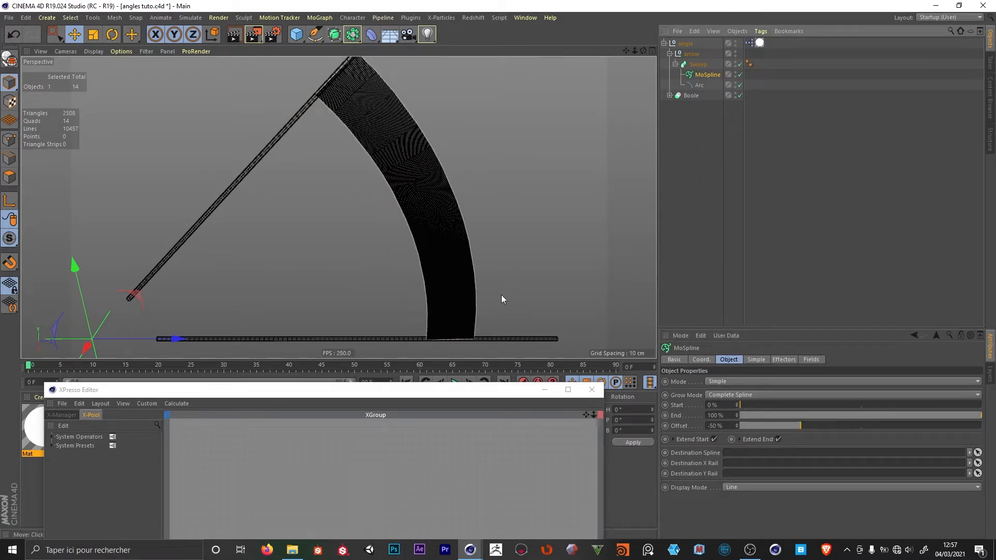
pyautogui.scroll(-2, 435, 170)
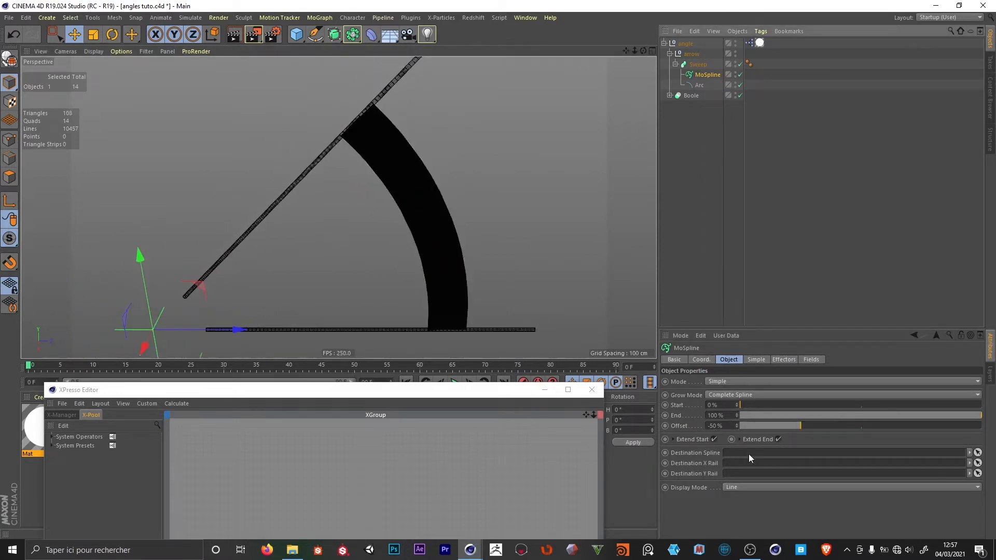
# Set the MoSpline's length to 2 cm to thin the swept arc.
pyautogui.click(756, 359)
pyautogui.click(707, 382)
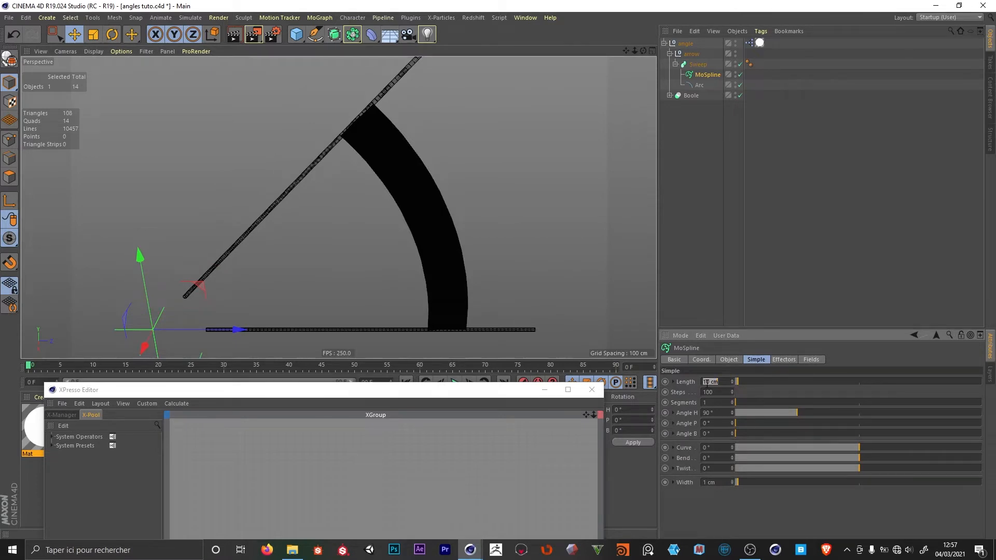
pyautogui.write('2')
pyautogui.press('Return')
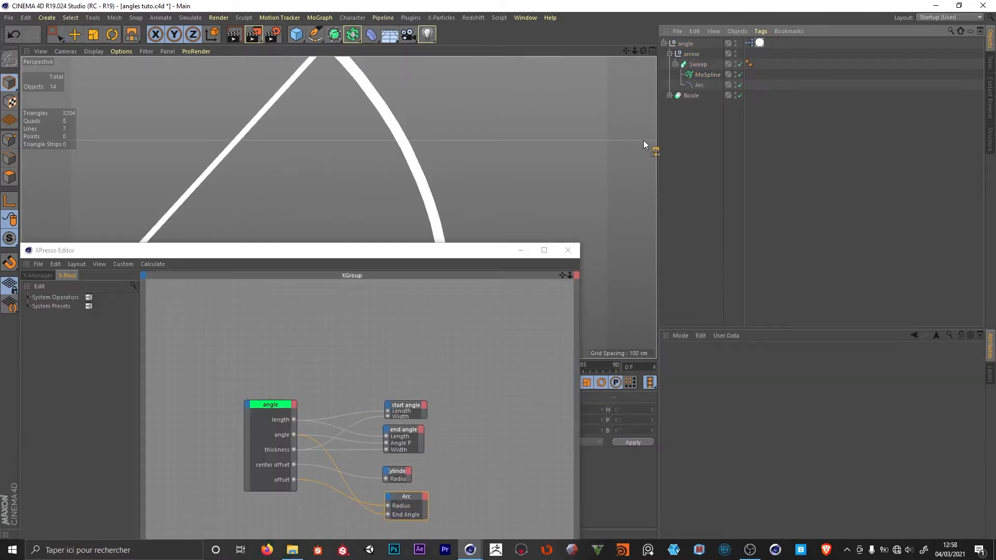
# Add a Disc primitive to the scene.
pyautogui.scroll(-6, 435, 148)
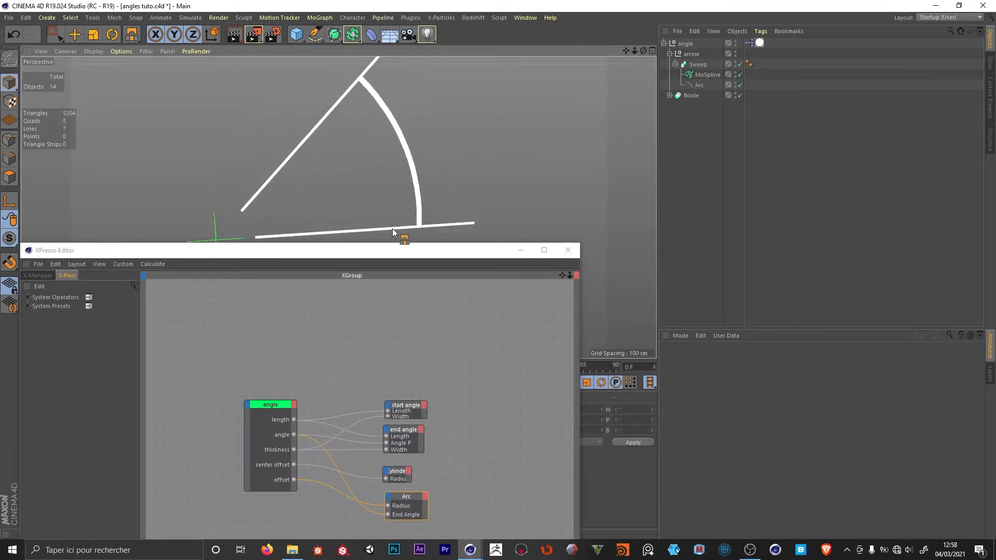
pyautogui.click(296, 35)
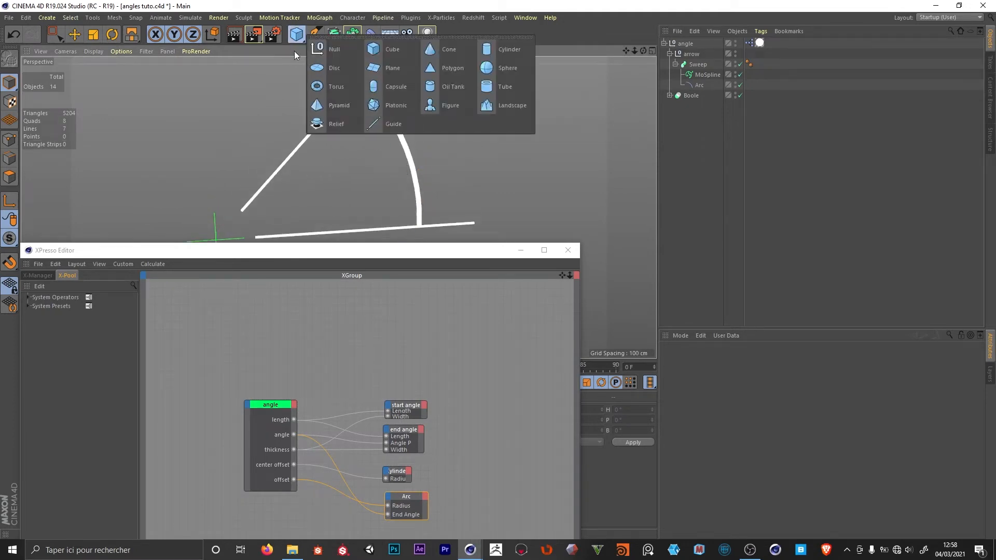
pyautogui.click(332, 68)
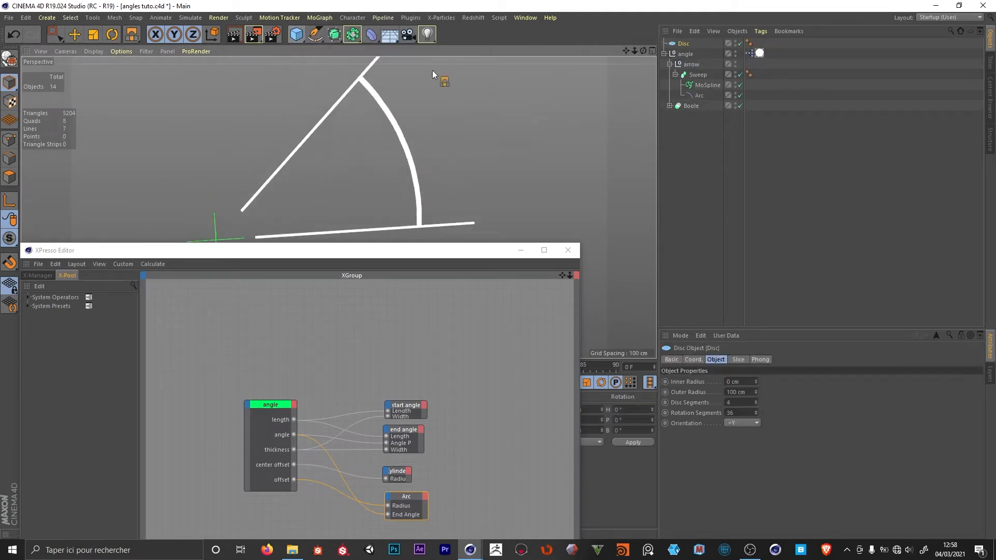
# Move the disc under the arrow null and group it in a new null named "arrow start".
pyautogui.moveTo(689, 69); pyautogui.dragTo(691, 70)
pyautogui.hotkey('alt', 'g')
pyautogui.doubleClick(694, 64)
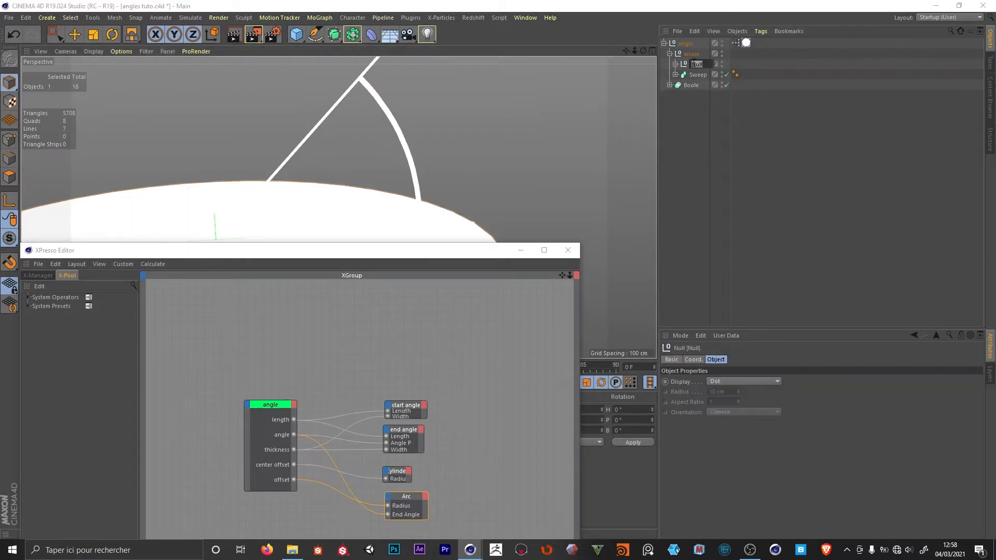
pyautogui.write('arro')
pyautogui.write('w start')
# Rename the disc as "start arrow" and set its outer radius to 10 cm.
pyautogui.press('Tab')
pyautogui.write('start')
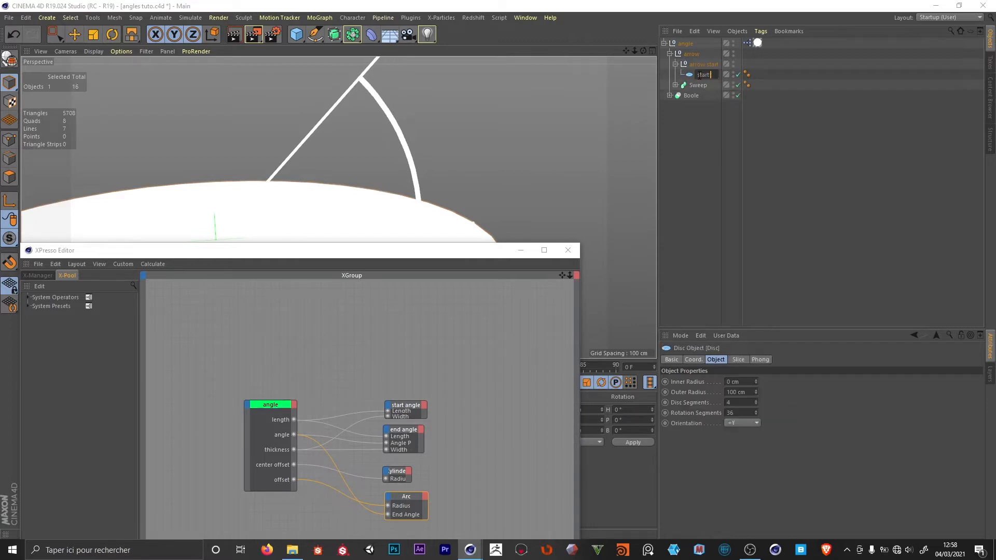
pyautogui.write(' arrow')
pyautogui.press('Return')
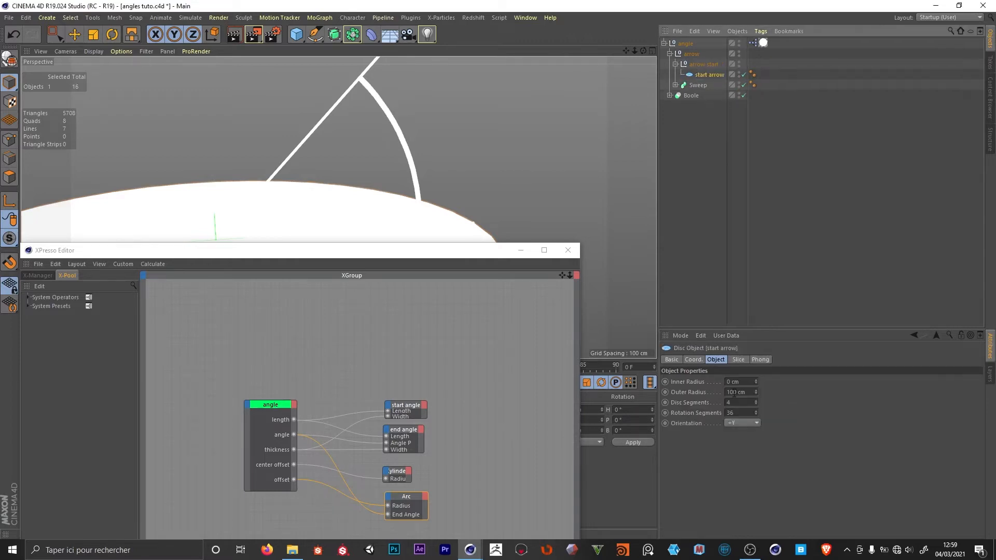
pyautogui.click(734, 392)
pyautogui.write('10')
pyautogui.press('Return')
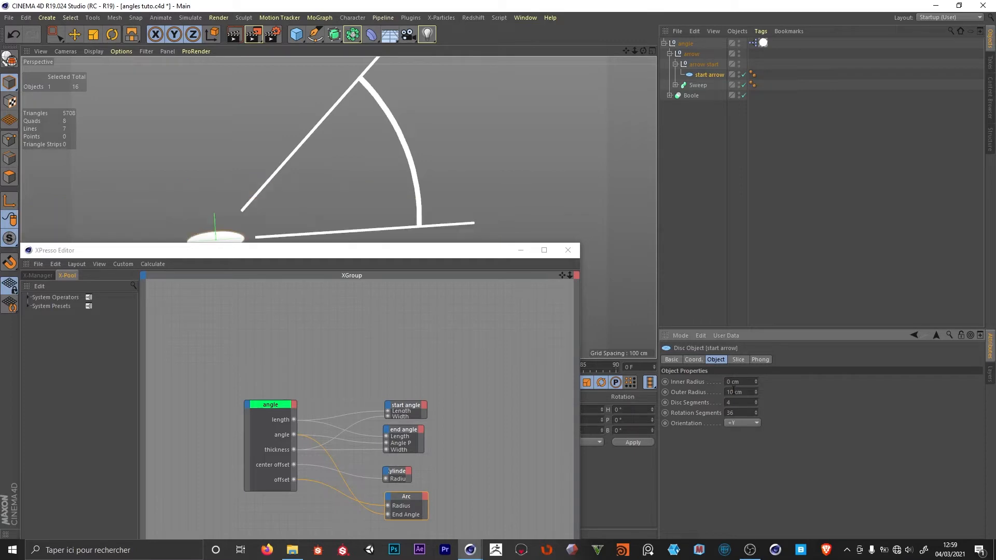
# Add an Align to Spline tag to the arrow start null.
pyautogui.moveTo(467, 251); pyautogui.dragTo(450, 355)
pyautogui.click(704, 64)
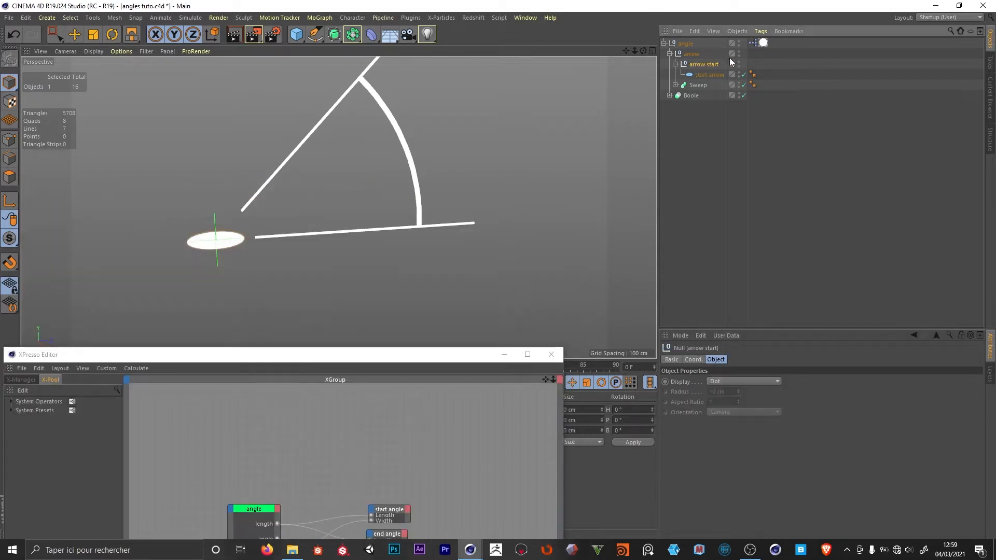
pyautogui.click(760, 31)
pyautogui.moveTo(794, 47)
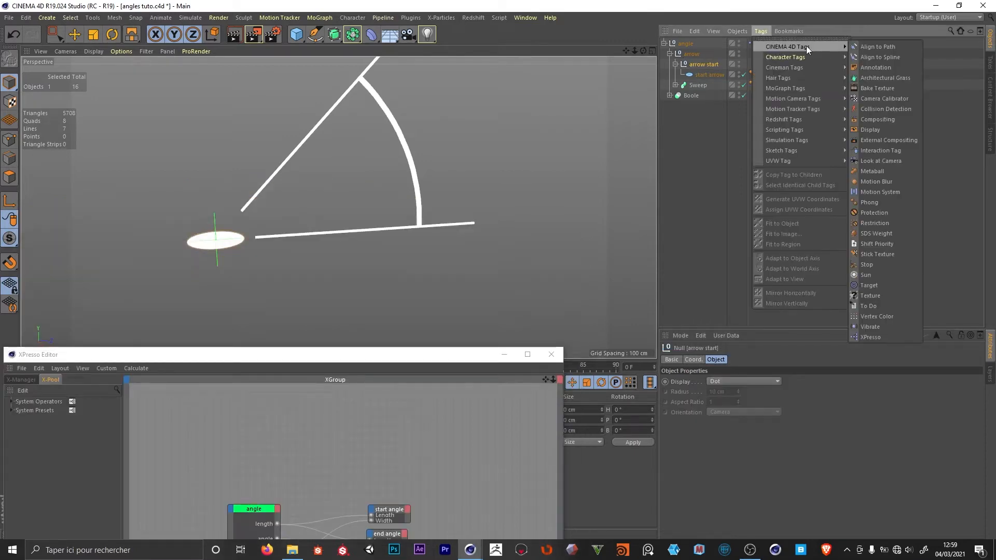
pyautogui.click(889, 57)
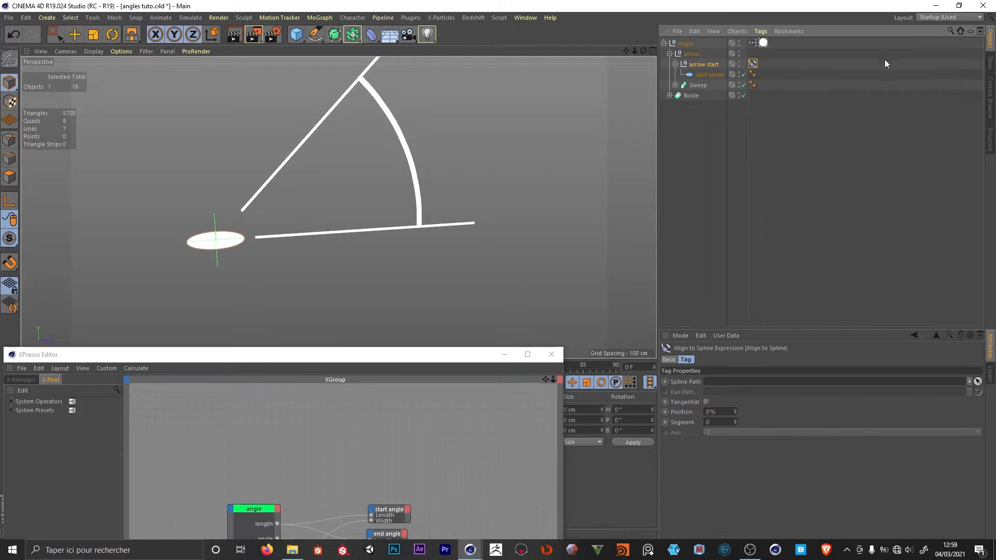
# Assign the Arc inside the Sweep as the spline path of the arrow start null's Align to Spline tag.
pyautogui.click(675, 85)
pyautogui.moveTo(700, 106); pyautogui.dragTo(737, 389)
pyautogui.keyDown('alt'); pyautogui.moveTo(514, 190); pyautogui.dragTo(512, 240, button='middle'); pyautogui.keyUp('alt')
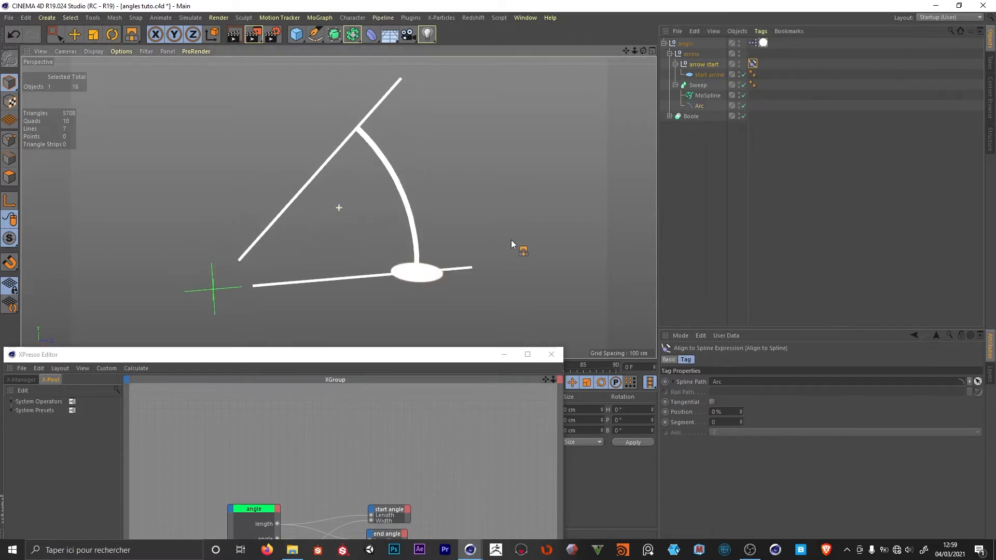
pyautogui.keyDown('alt'); pyautogui.moveTo(512, 240); pyautogui.dragTo(418, 265); pyautogui.keyUp('alt')
pyautogui.keyDown('alt'); pyautogui.moveTo(418, 264); pyautogui.dragTo(416, 256, button='middle'); pyautogui.keyUp('alt')
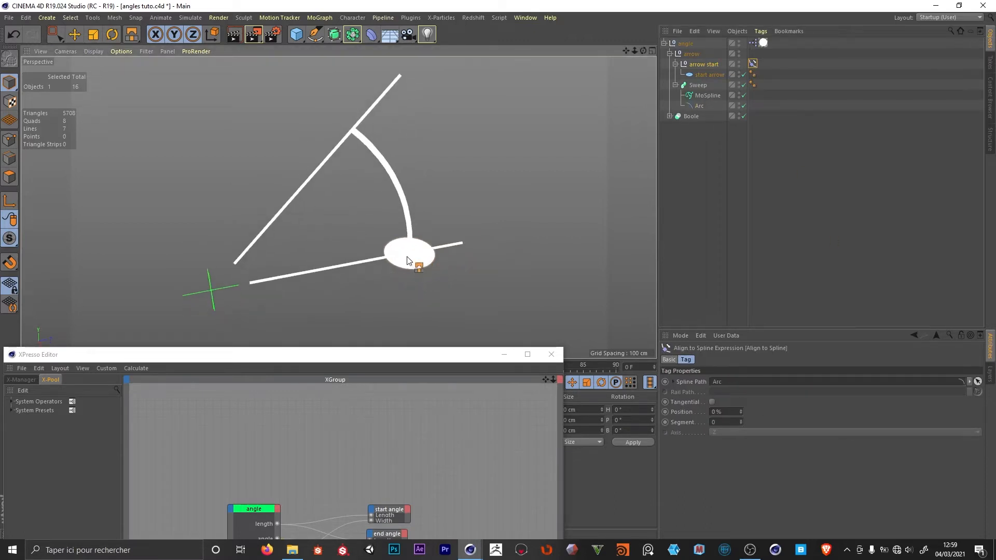
# Set the start arrow disc's orientation to +X.
pyautogui.click(707, 75)
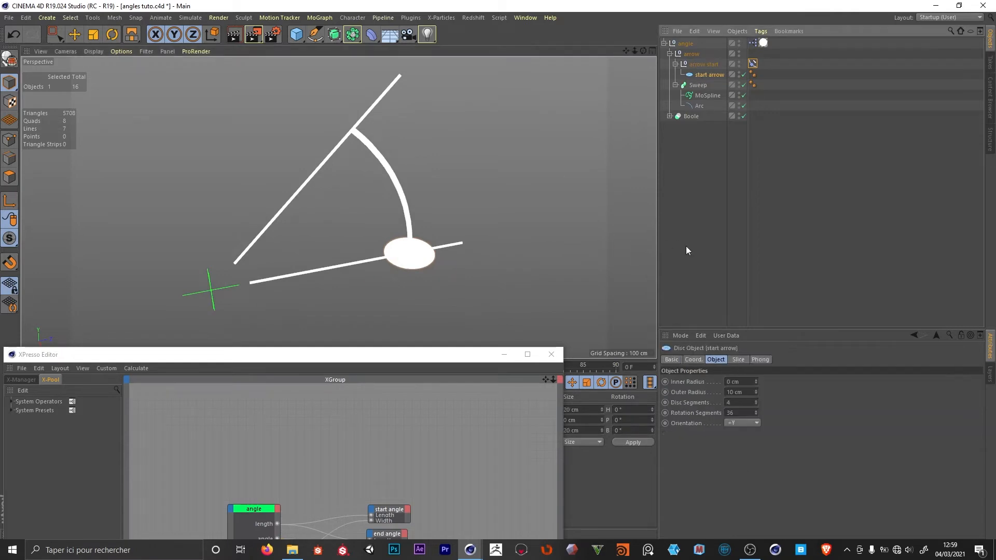
pyautogui.click(745, 422)
pyautogui.click(737, 434)
pyautogui.keyDown('alt'); pyautogui.moveTo(431, 267); pyautogui.dragTo(410, 280); pyautogui.keyUp('alt')
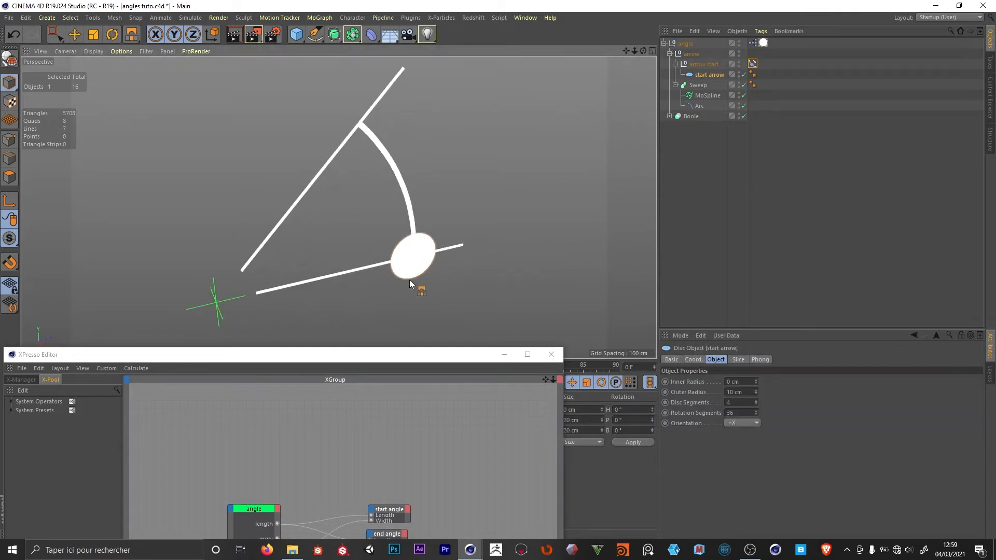
# Turn the start arrow disc into a triangle with 3 rotation segments and 1 disc segment.
pyautogui.click(740, 411)
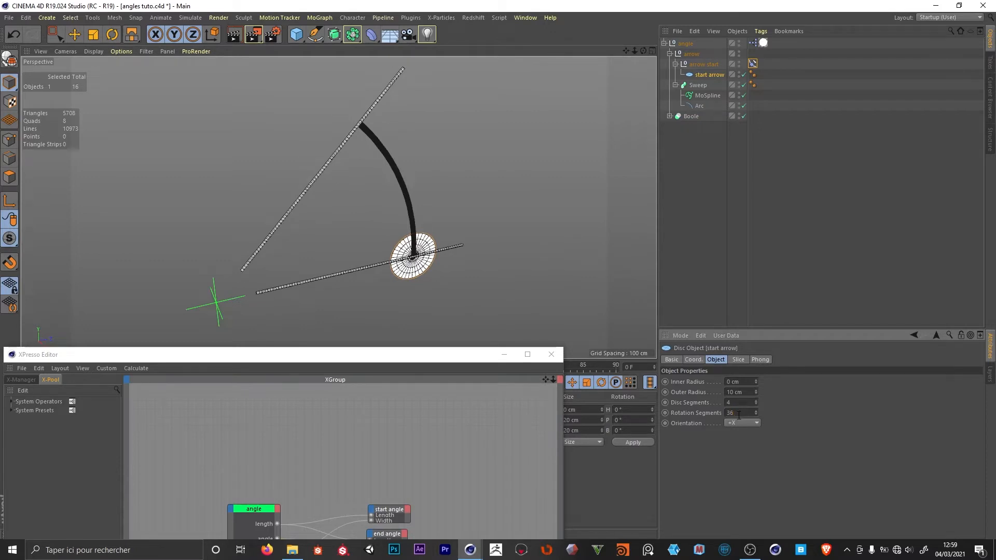
pyautogui.write('3')
pyautogui.press('BackSpace')
pyautogui.press('BackSpace')
pyautogui.press('BackSpace')
pyautogui.write('3')
pyautogui.hotkey('shift', 'Tab')
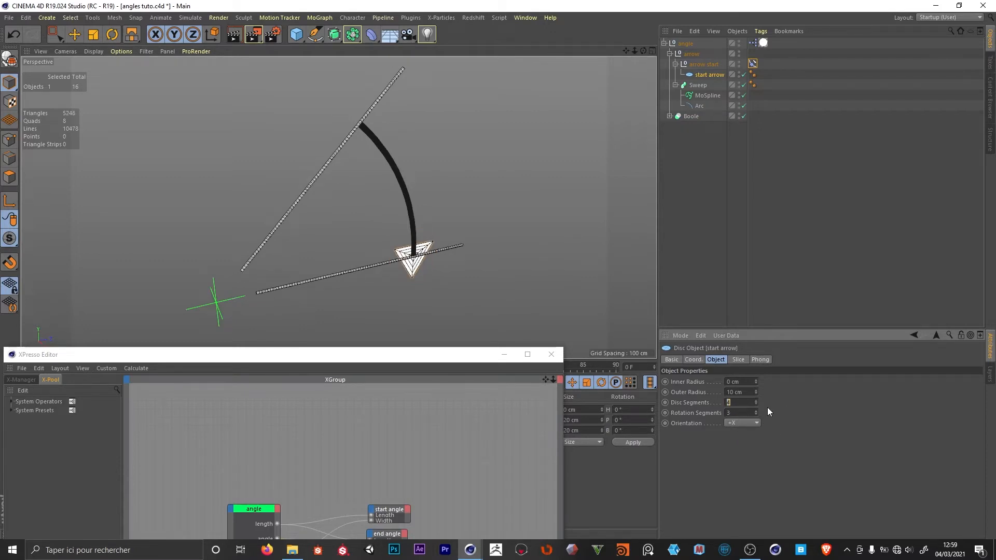
pyautogui.write('1')
pyautogui.press('Return')
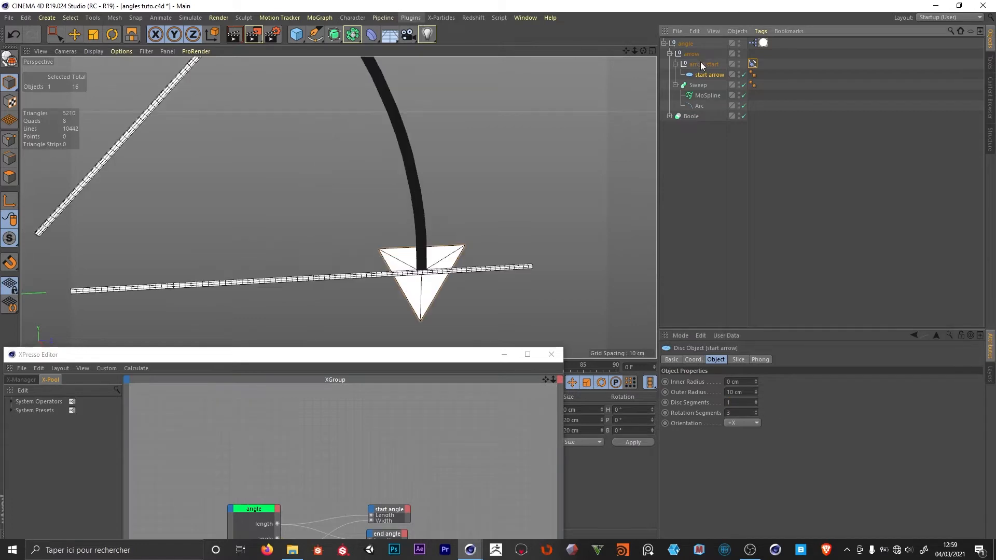
# Add a Plain effector as a child of the start arrow disc and set its deformation to Object.
pyautogui.click(317, 18)
pyautogui.moveTo(338, 33)
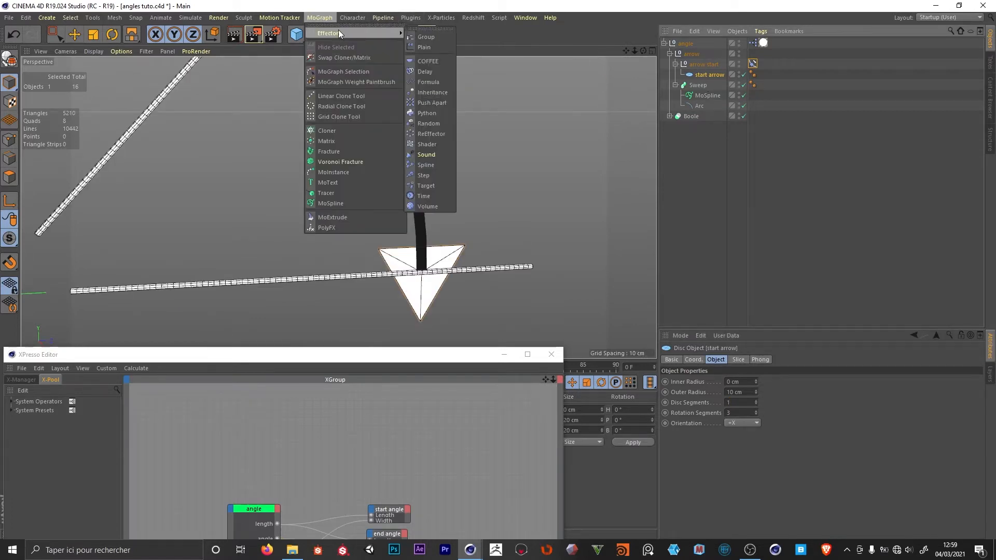
pyautogui.click(426, 47)
pyautogui.click(797, 360)
pyautogui.click(745, 381)
pyautogui.click(736, 412)
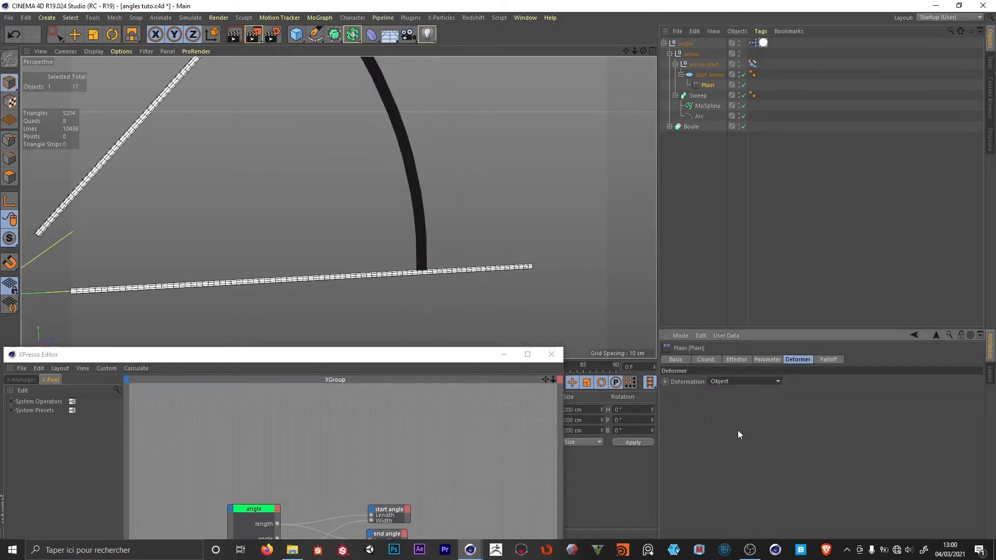
# Disable the Plain effector's position, enable its scale and set the Z scale to -0.6 to narrow the arrowhead.
pyautogui.click(768, 360)
pyautogui.click(703, 400)
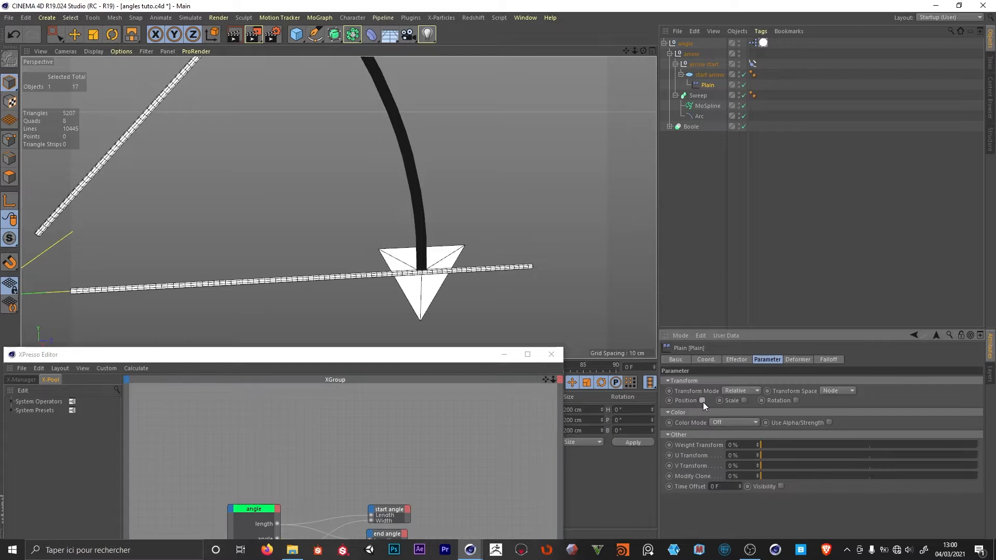
pyautogui.click(745, 400)
pyautogui.click(783, 430)
pyautogui.write('-0.5')
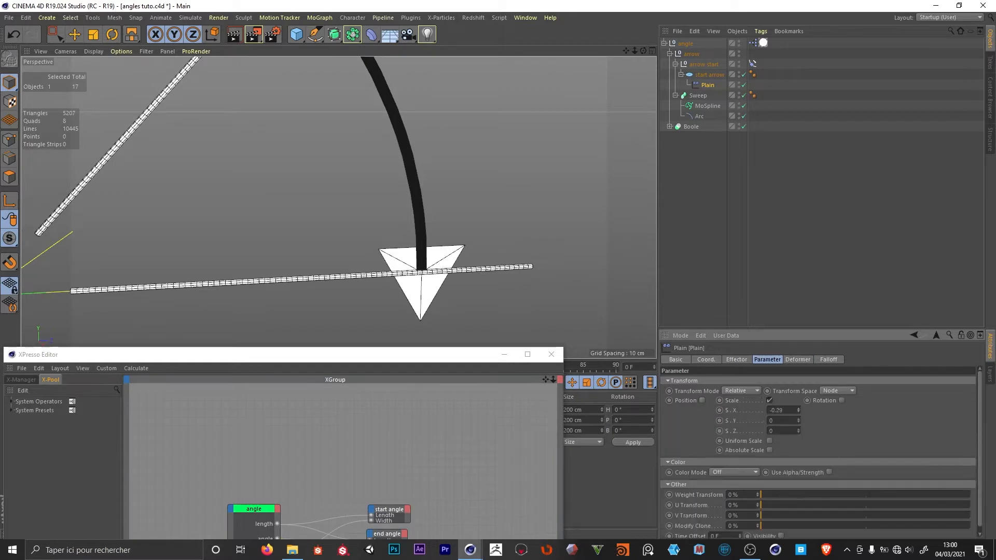
pyautogui.press('Return')
pyautogui.write('-0.')
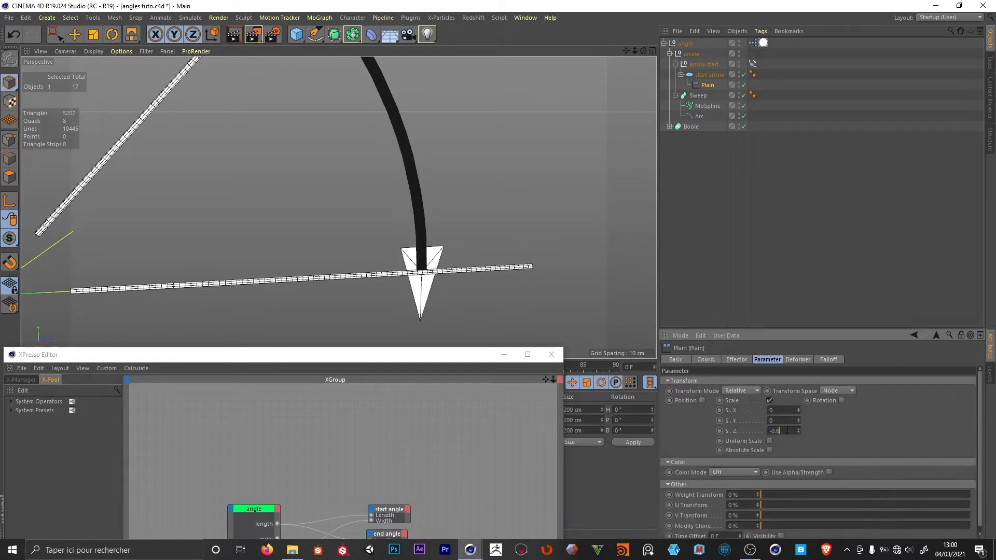
pyautogui.write('6')
pyautogui.press('Return')
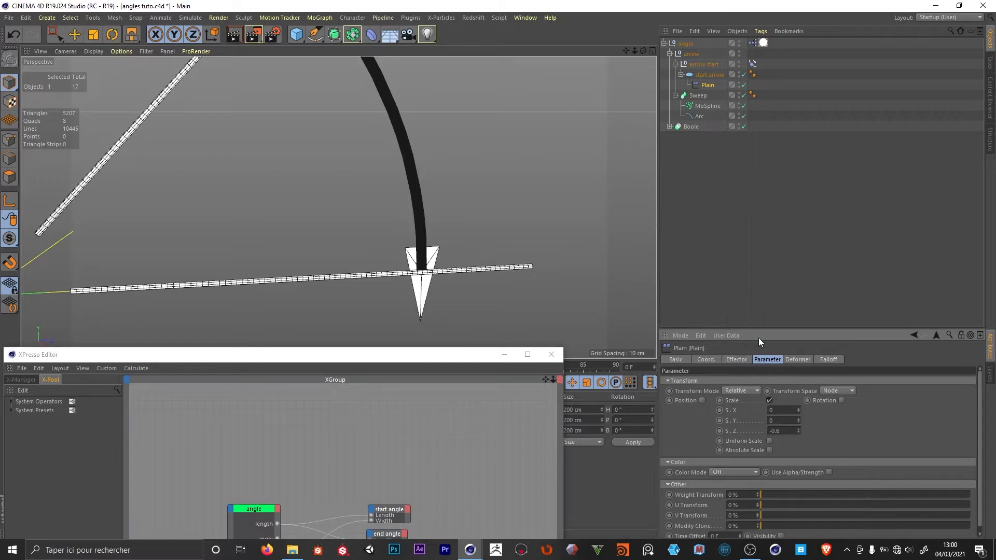
# Duplicate the arrow start null within the arrow group and rename the copy as "arrow end".
pyautogui.click(675, 64)
pyautogui.keyDown('ctrl'); pyautogui.moveTo(696, 64); pyautogui.dragTo(696, 72); pyautogui.keyUp('ctrl')
pyautogui.doubleClick(695, 73)
pyautogui.press('BackSpace')
pyautogui.press('BackSpace')
pyautogui.press('BackSpace')
pyautogui.press('BackSpace')
pyautogui.press('BackSpace')
pyautogui.press('BackSpace')
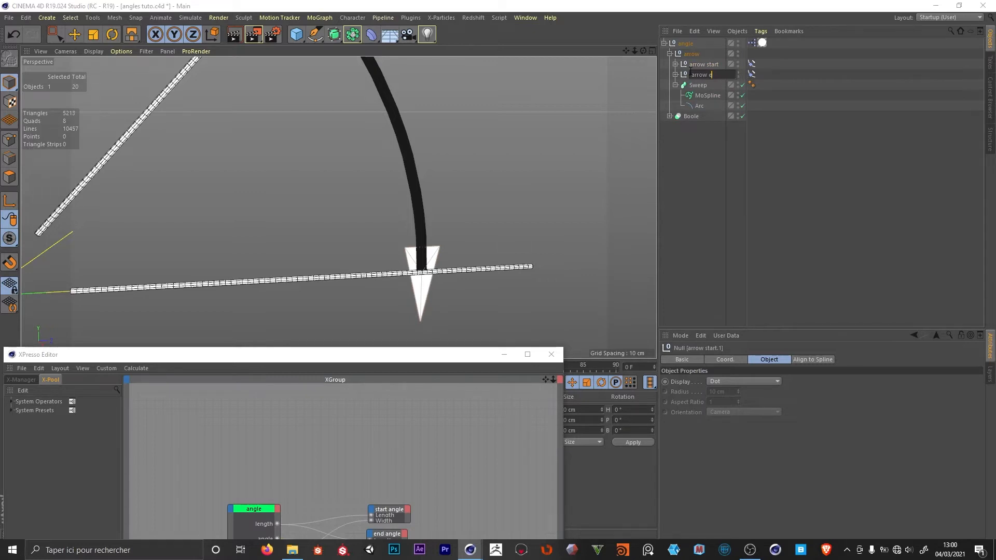
# Rename the disc inside the arrow end null as "end arrow".
pyautogui.click(676, 74)
pyautogui.doubleClick(705, 85)
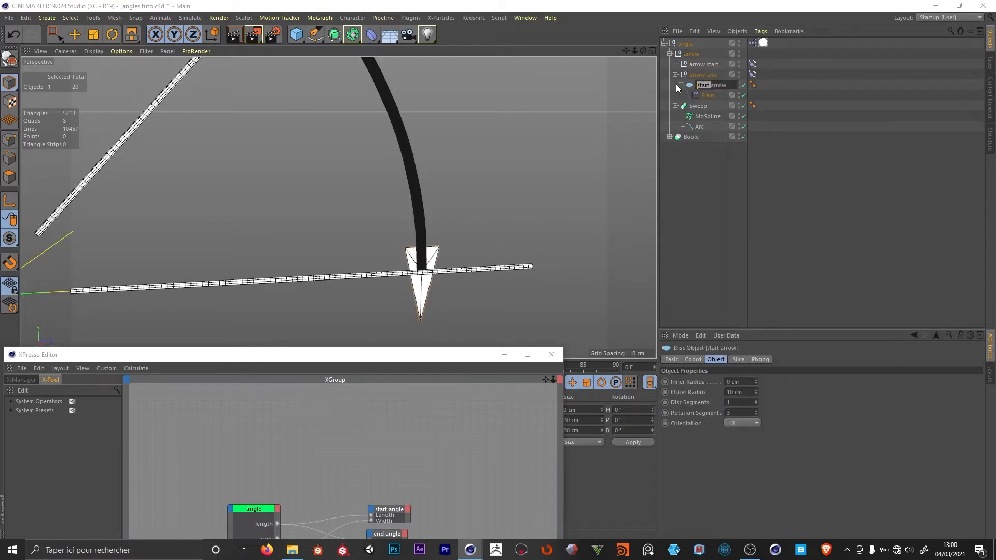
pyautogui.write('end')
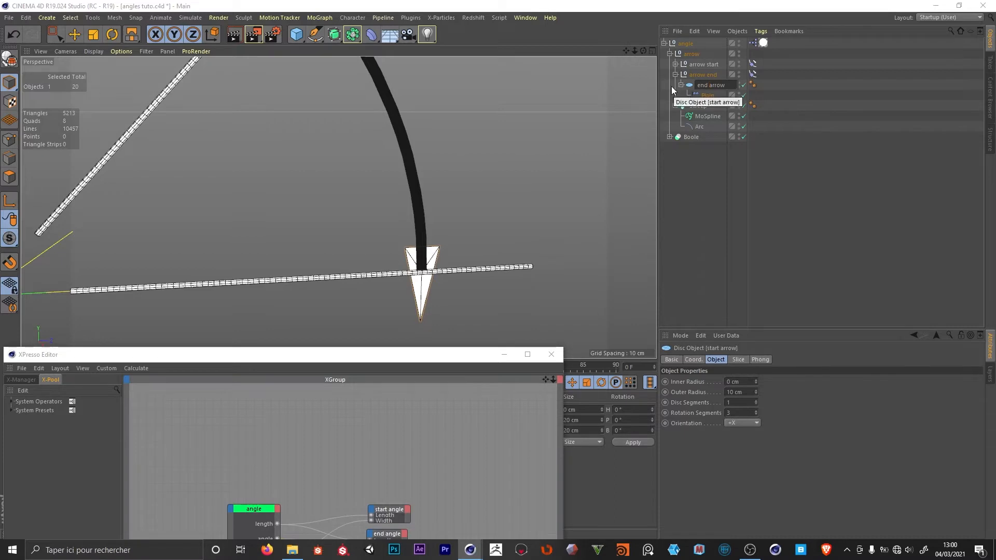
pyautogui.press('Return')
# Hide the Plain effectors of both arrows in the viewport.
pyautogui.click(737, 94)
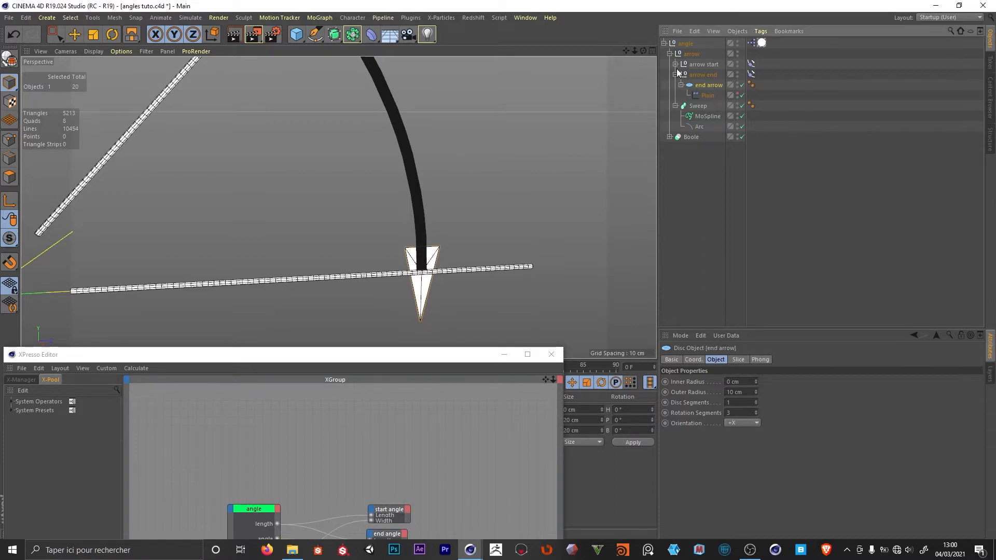
pyautogui.click(675, 64)
pyautogui.click(739, 84)
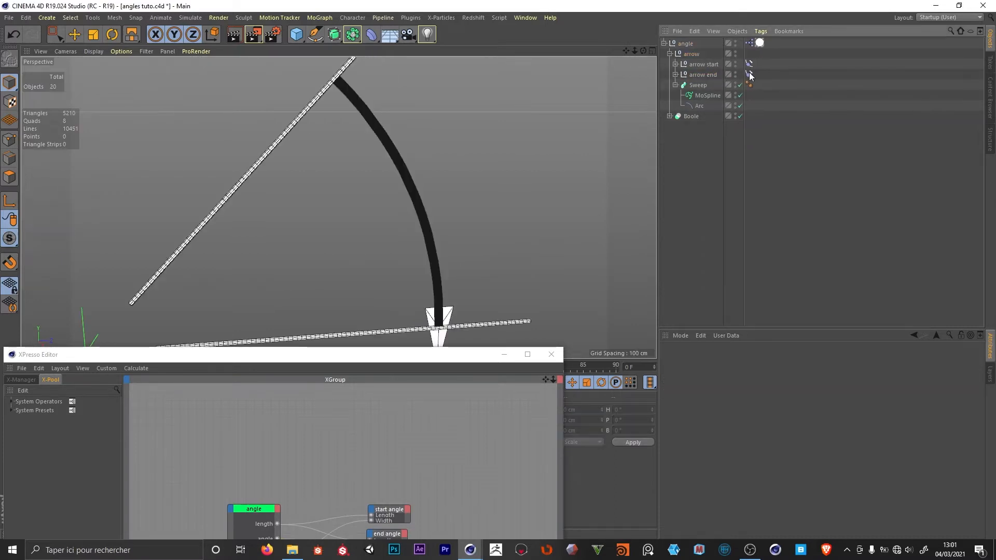
# Set the arrow end null's Align to Spline position to 100%.
pyautogui.click(750, 74)
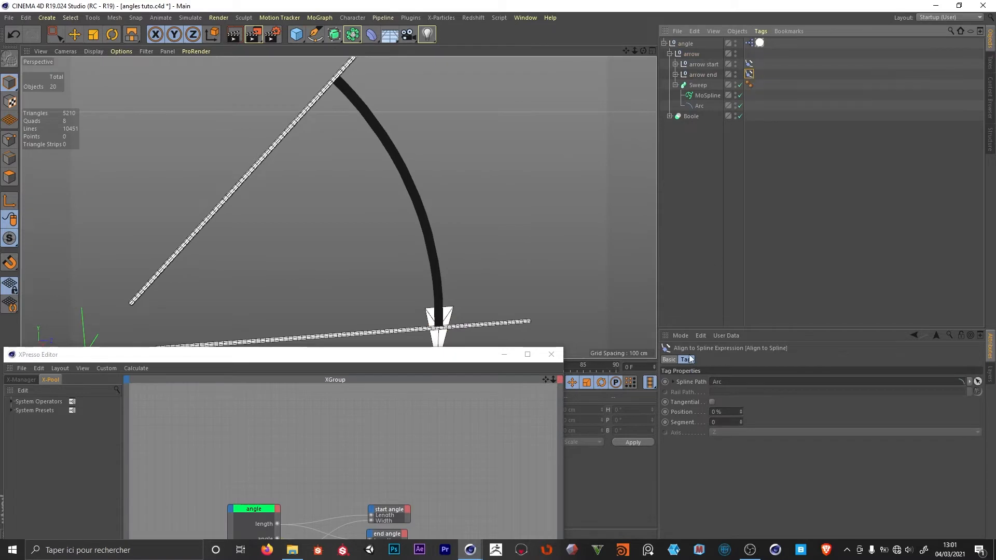
pyautogui.click(718, 412)
pyautogui.write('10')
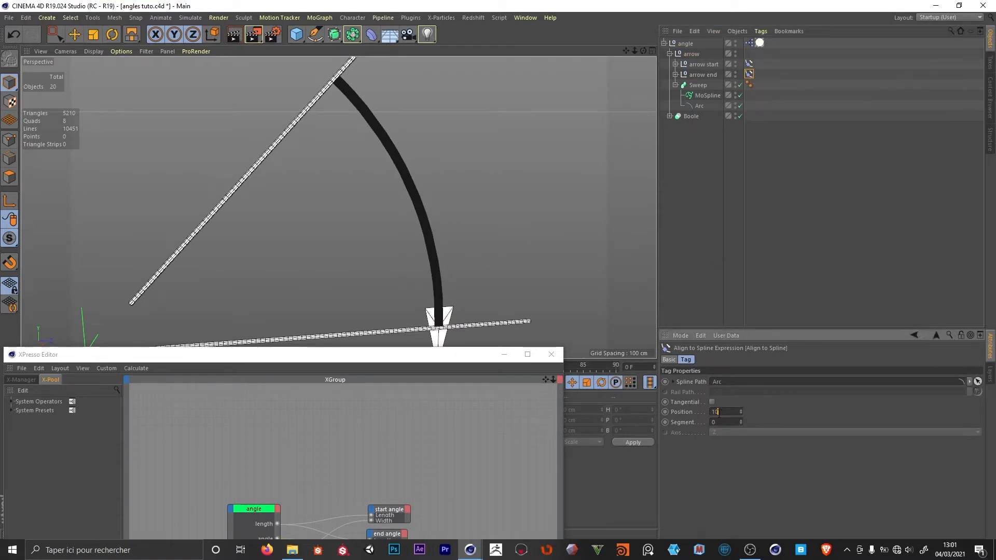
pyautogui.write('0')
pyautogui.press('Return')
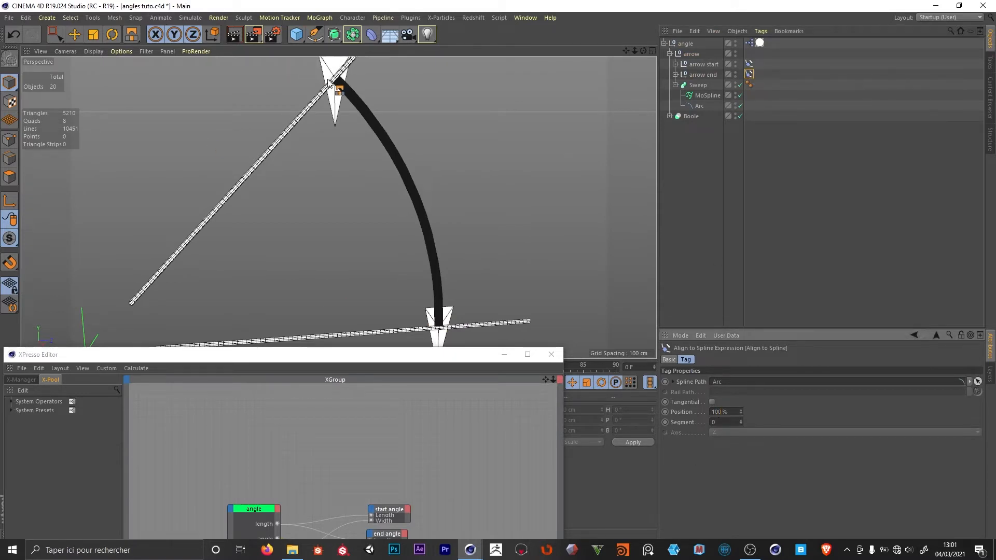
# Enable Tangential in the Align to Spline tags of the arrow end and arrow start nulls.
pyautogui.click(712, 401)
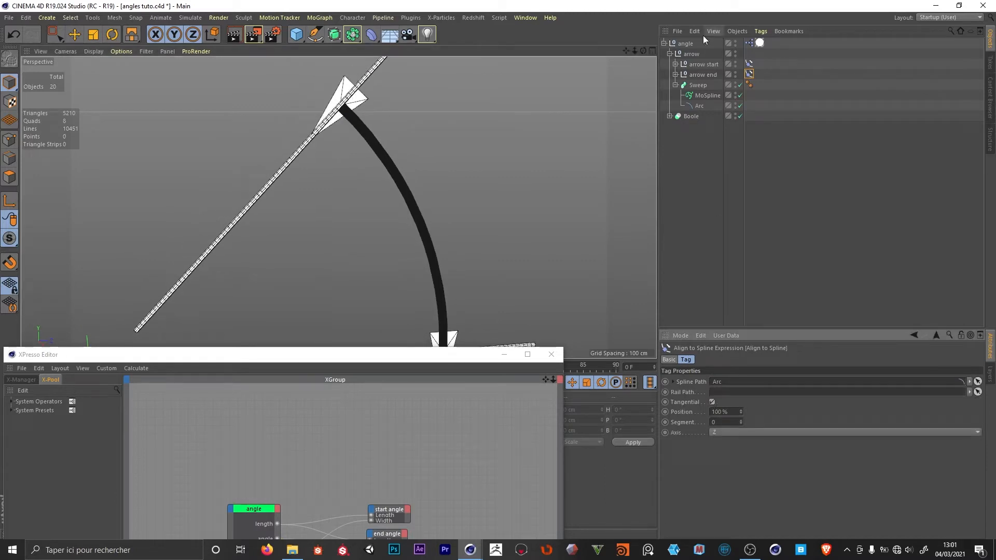
pyautogui.click(750, 64)
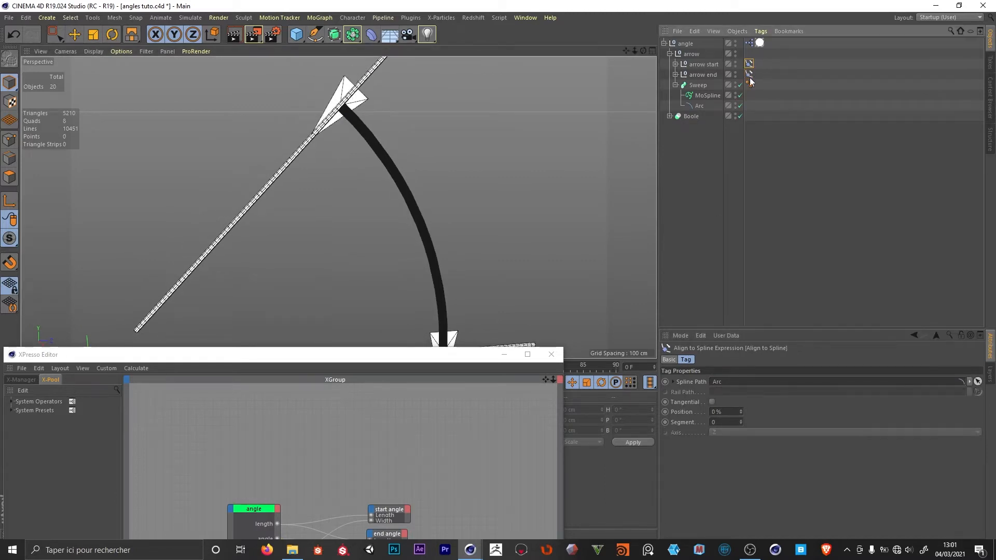
pyautogui.click(712, 401)
# Rotate the start arrow disc to a pitch of -90° so it points outward along the arc.
pyautogui.click(676, 64)
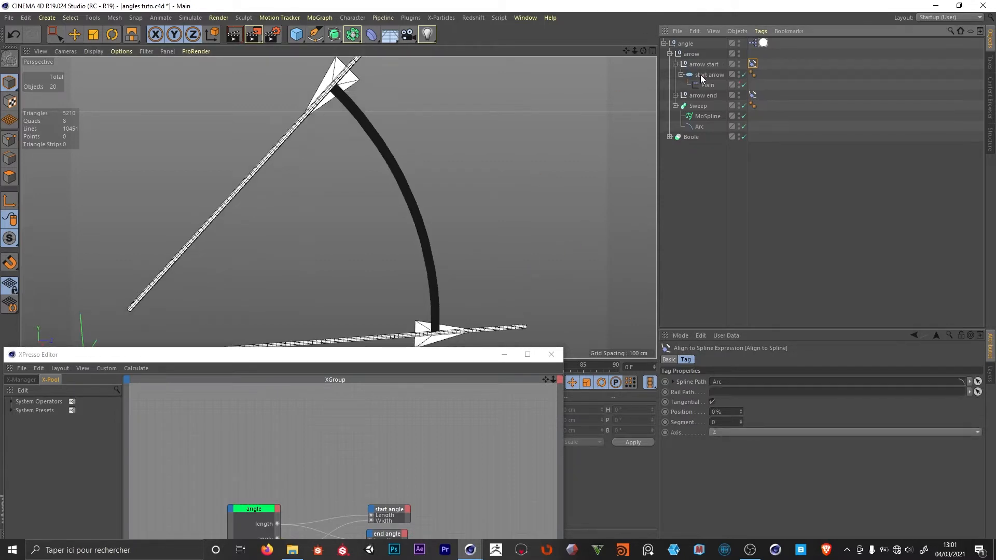
pyautogui.click(703, 74)
pyautogui.press('r')
pyautogui.moveTo(411, 294); pyautogui.dragTo(491, 290)
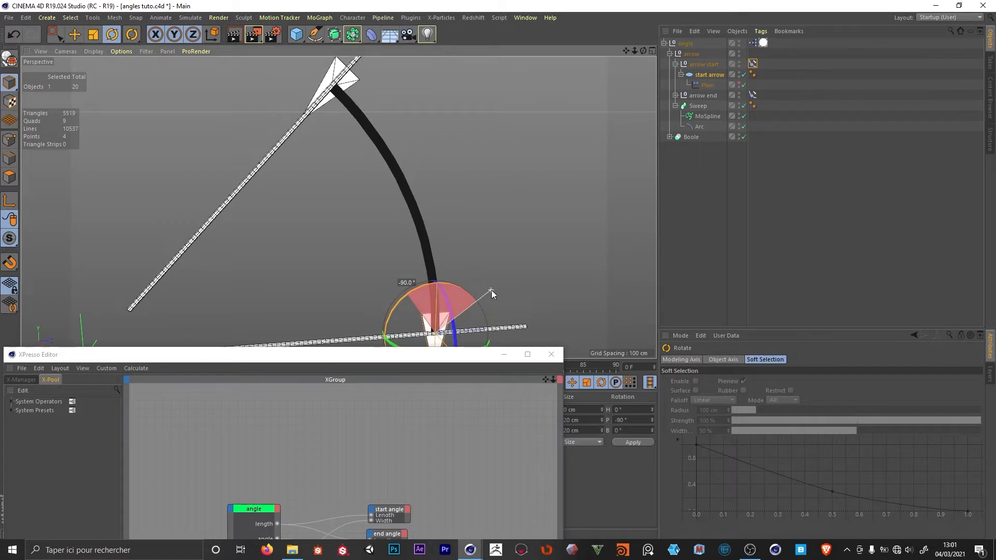
# Rotate the end arrow disc so it points outward from the arc's upper end, and save the scene.
pyautogui.click(675, 95)
pyautogui.click(709, 105)
pyautogui.moveTo(383, 98); pyautogui.dragTo(316, 161)
pyautogui.scroll(-4, 467, 186)
pyautogui.hotkey('ctrl', 's')
pyautogui.click(480, 195)
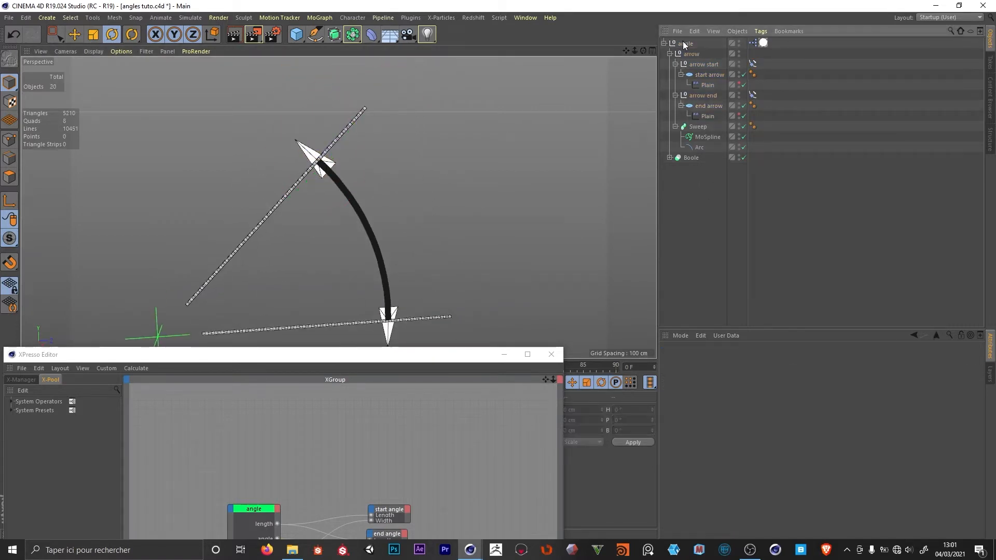
# Duplicate the center offset user data on the angle null and name the copy arrow size.
pyautogui.click(685, 43)
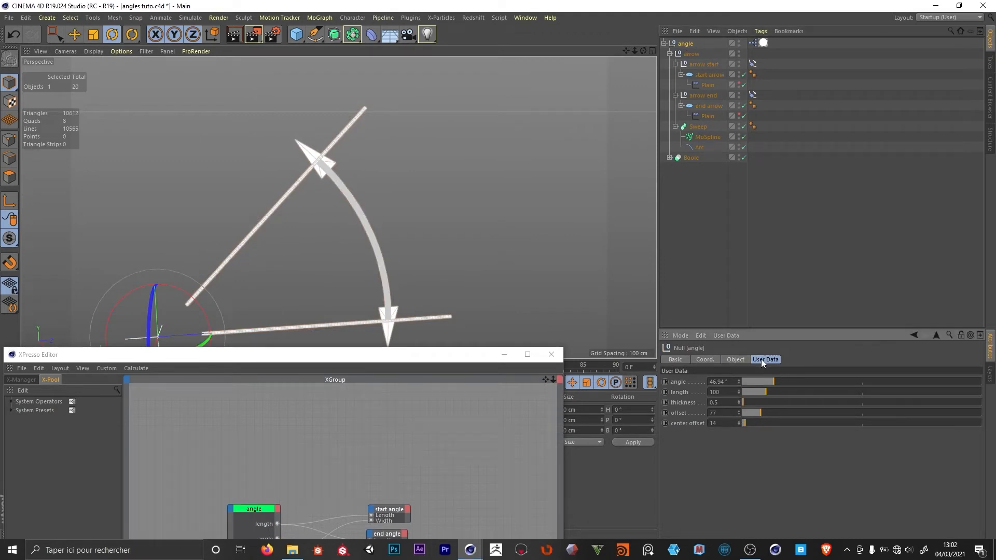
pyautogui.click(729, 336)
pyautogui.click(742, 358)
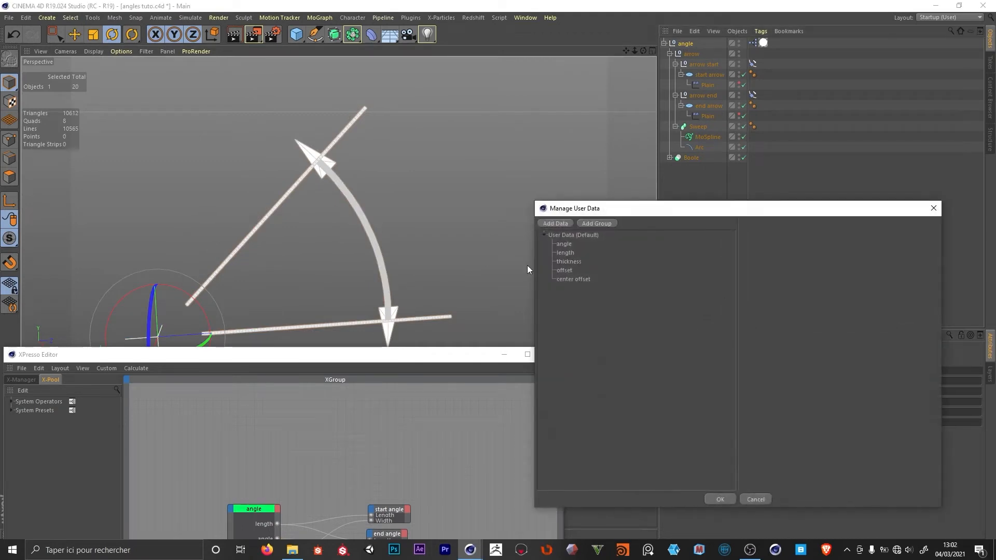
pyautogui.click(567, 280)
pyautogui.keyDown('ctrl'); pyautogui.moveTo(566, 280); pyautogui.dragTo(567, 287); pyautogui.keyUp('ctrl')
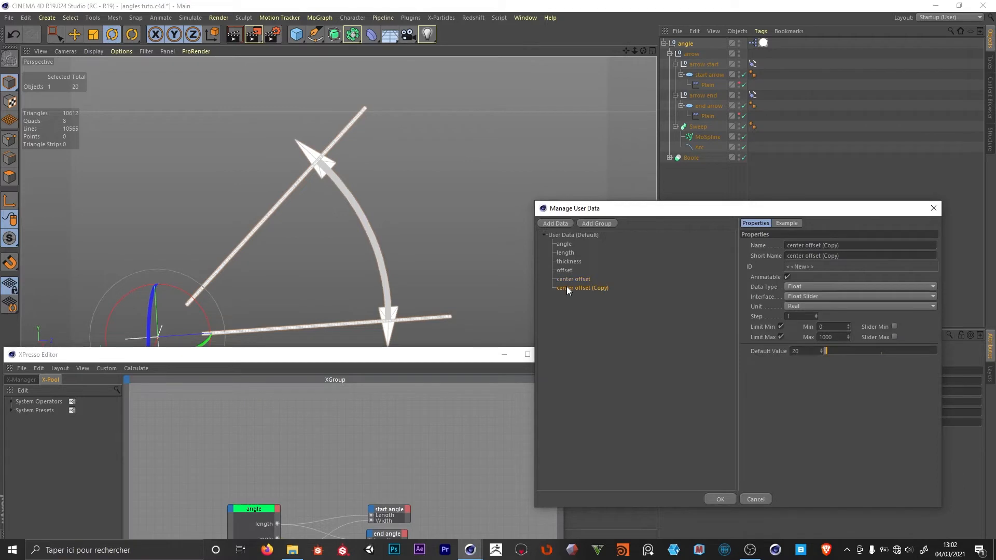
pyautogui.doubleClick(566, 287)
pyautogui.write('an')
pyautogui.click(719, 499)
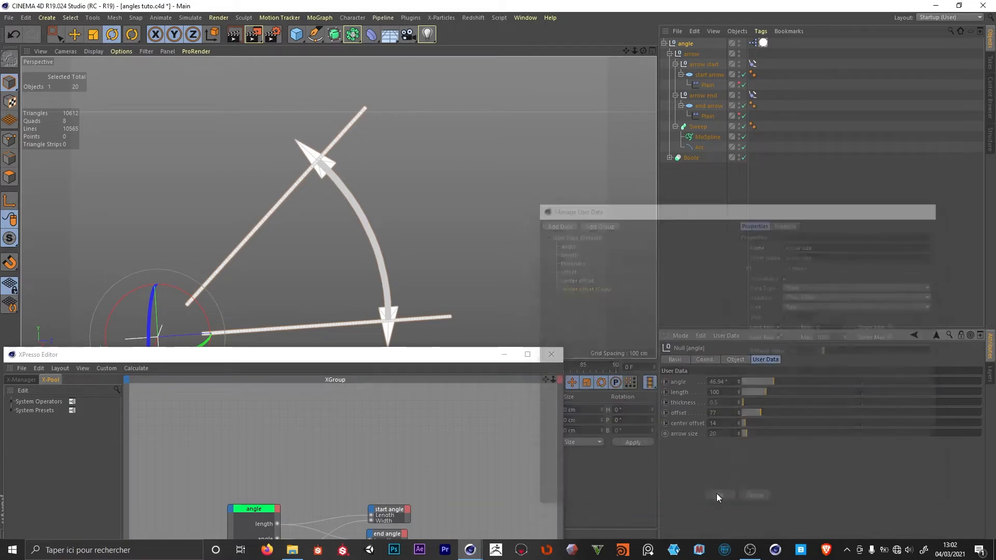
# Add a second angle node to the XPresso graph, match its title color to the existing green node, and give it an arrow size output.
pyautogui.moveTo(451, 356); pyautogui.dragTo(480, 58)
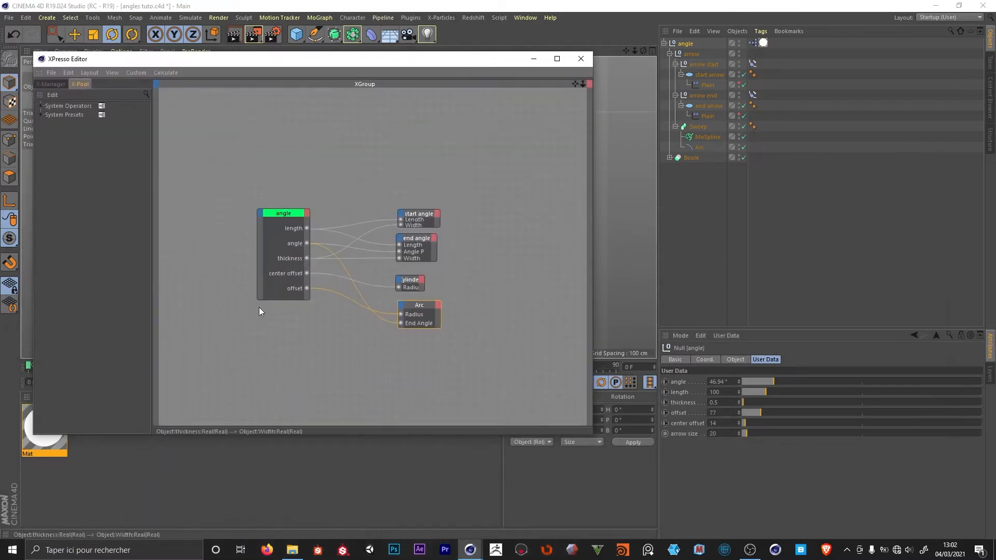
pyautogui.moveTo(686, 44); pyautogui.dragTo(296, 408)
pyautogui.keyDown('alt'); pyautogui.moveTo(385, 399); pyautogui.dragTo(360, 333, button='middle'); pyautogui.keyUp('alt')
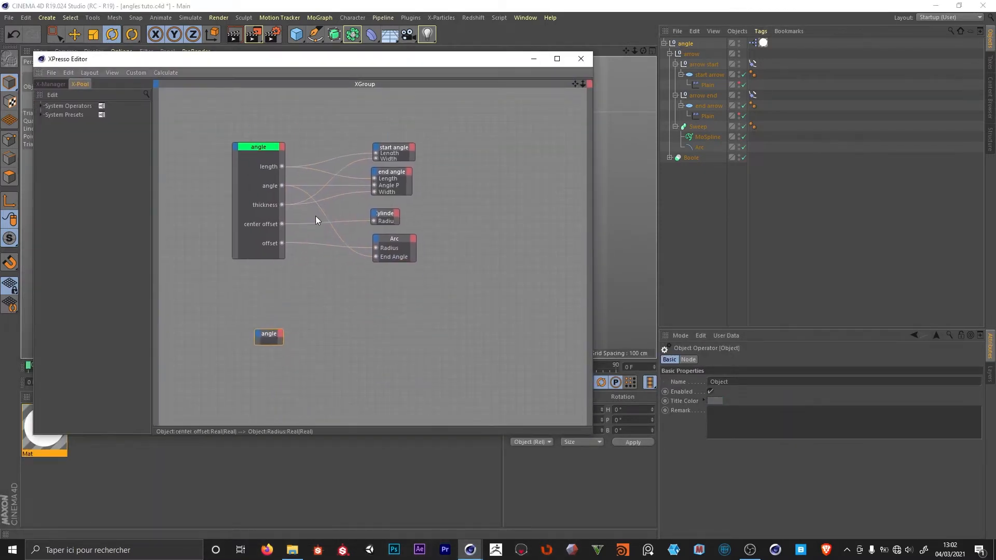
pyautogui.click(715, 401)
pyautogui.click(793, 386)
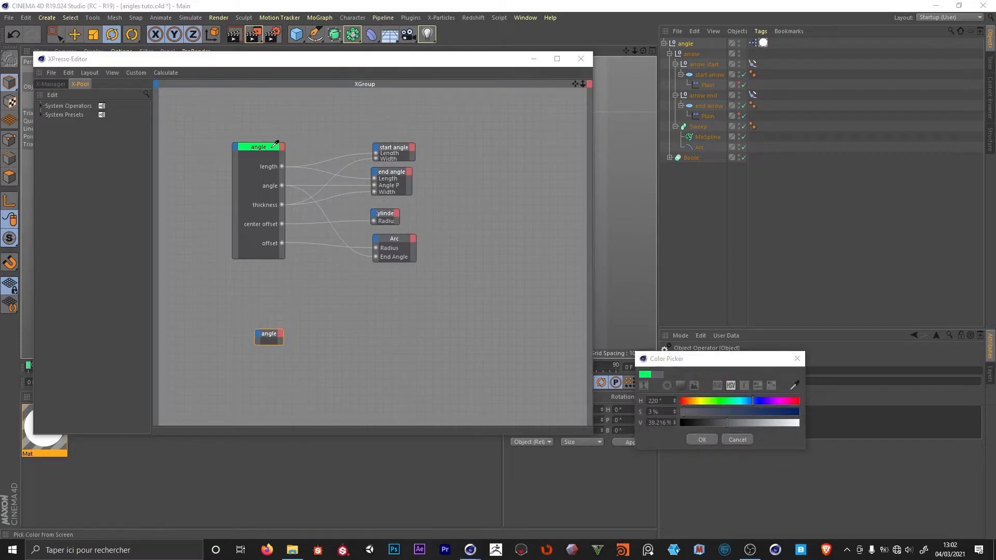
pyautogui.click(275, 144)
pyautogui.click(706, 442)
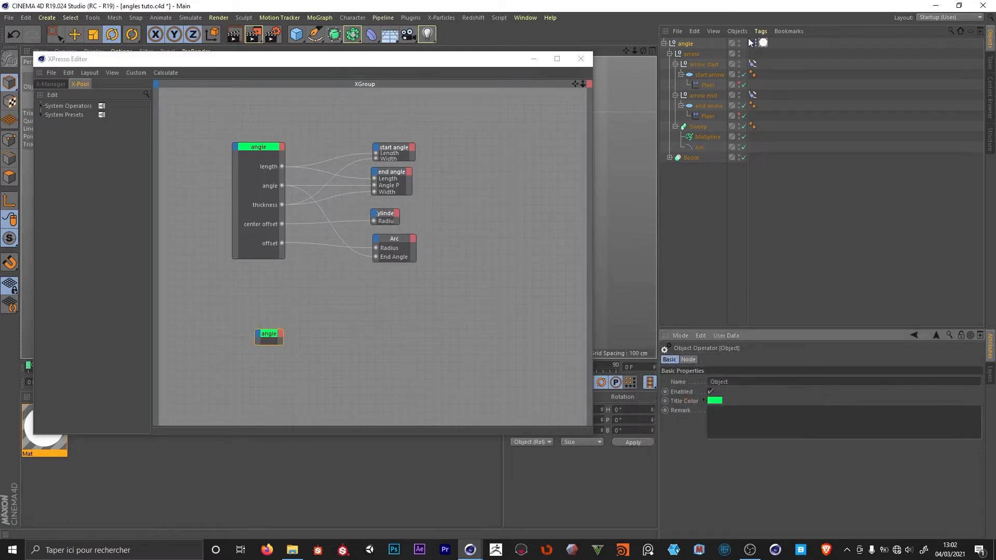
pyautogui.click(675, 44)
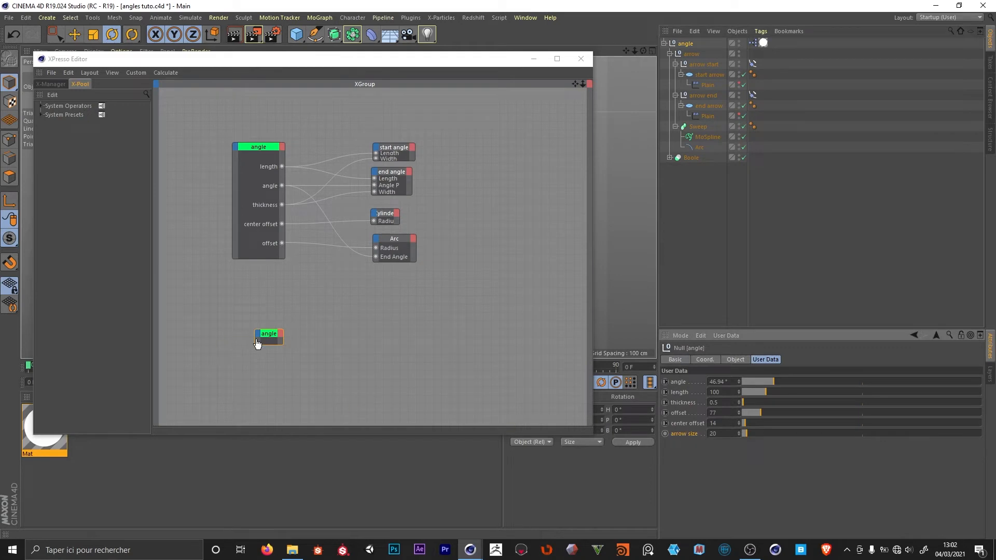
pyautogui.moveTo(260, 345); pyautogui.dragTo(236, 359)
# Add start arrow and end arrow nodes to the XPresso graph, each with an Outer Radius input.
pyautogui.click(709, 75)
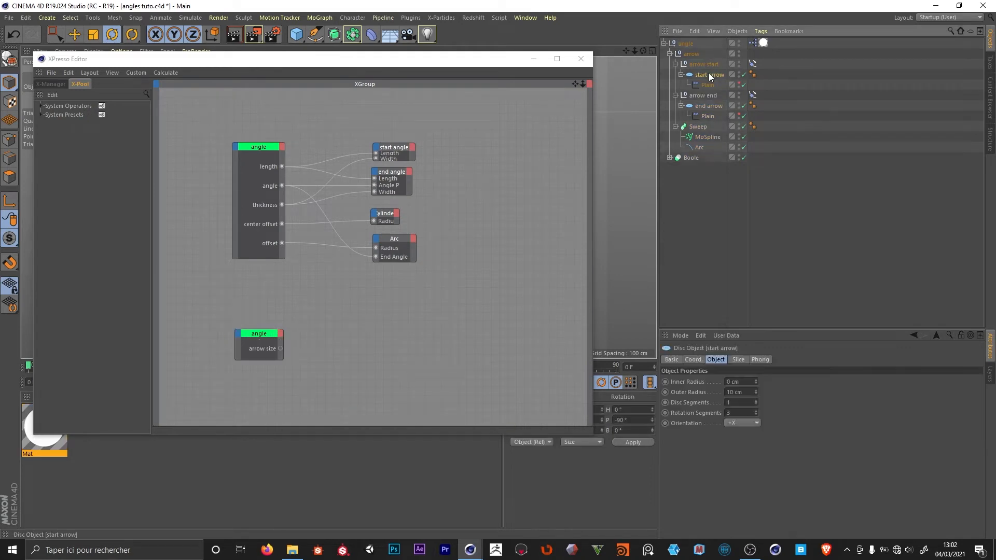
pyautogui.keyDown('shift'); pyautogui.click(707, 105); pyautogui.keyUp('shift')
pyautogui.moveTo(709, 104); pyautogui.dragTo(407, 367)
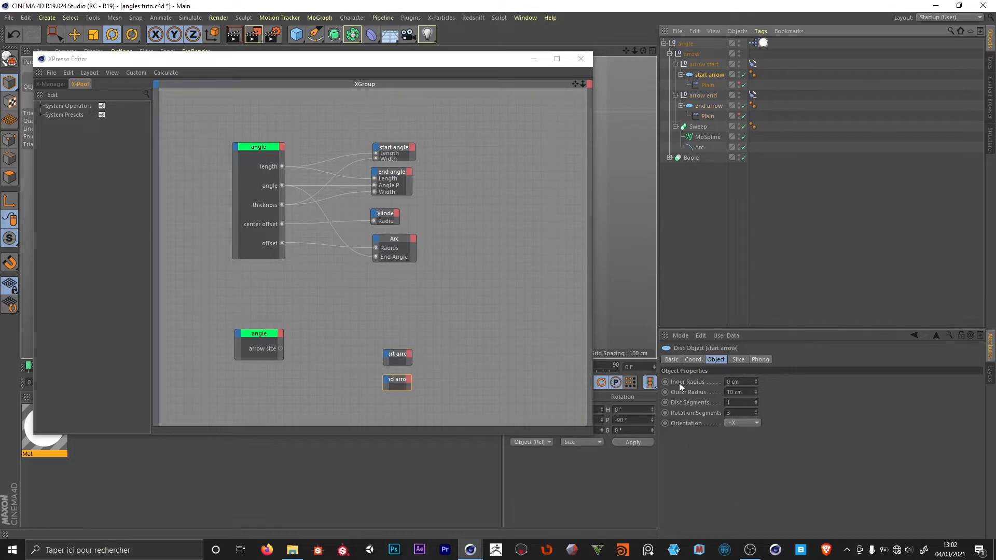
pyautogui.moveTo(691, 393); pyautogui.dragTo(385, 362)
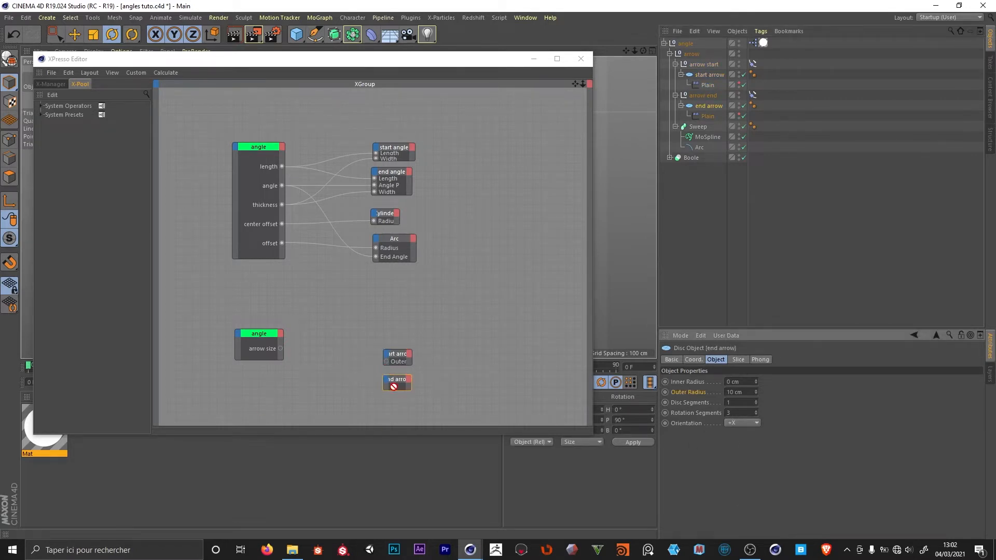
pyautogui.moveTo(392, 386); pyautogui.dragTo(386, 387)
pyautogui.click(771, 214)
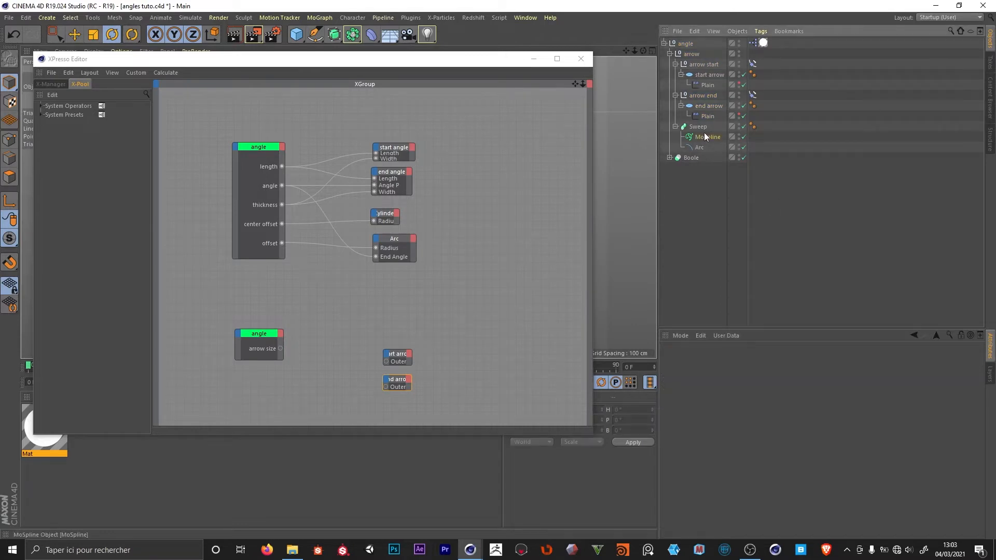
# Add a MoSpline node with a Length input, and connect arrow size to both arrow discs' Outer Radius inputs.
pyautogui.moveTo(705, 136); pyautogui.dragTo(394, 405)
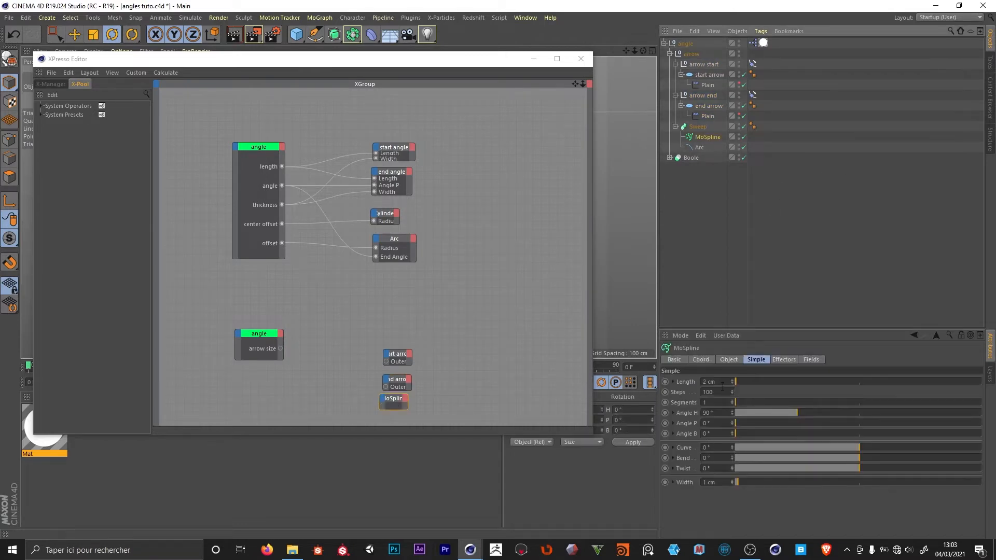
pyautogui.moveTo(684, 381); pyautogui.dragTo(394, 408)
pyautogui.moveTo(280, 349); pyautogui.dragTo(386, 364)
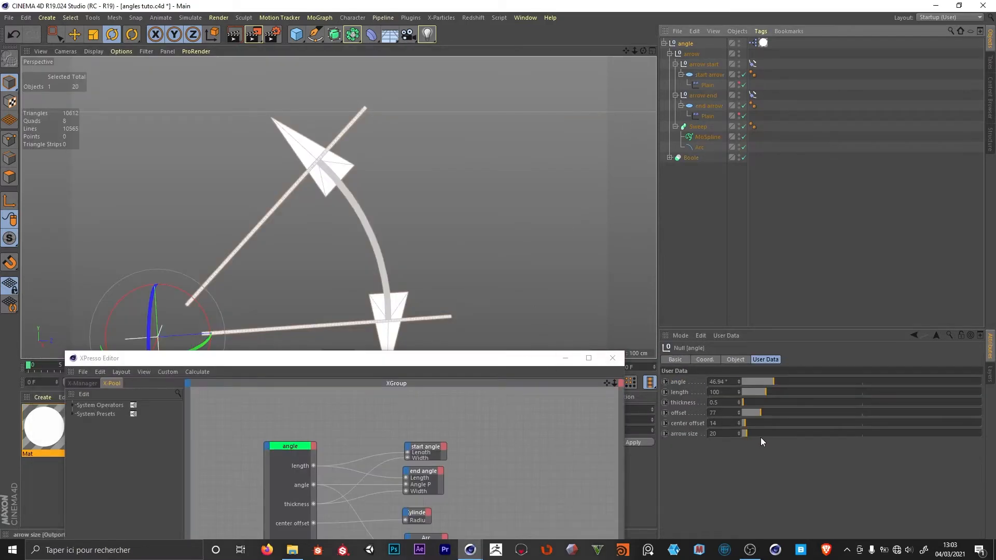
# Set arrow size to 10, lower its user data maximum limit, and try the slider.
pyautogui.moveTo(744, 434)
pyautogui.mouseDown()
pyautogui.moveTo(753, 434)
pyautogui.moveTo(745, 441)
pyautogui.mouseUp()
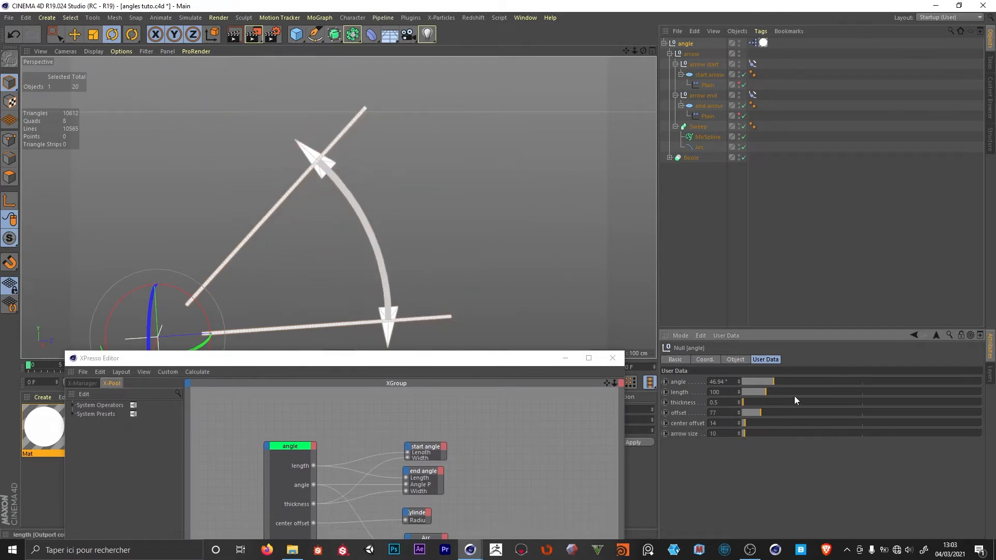
pyautogui.click(727, 336)
pyautogui.click(737, 357)
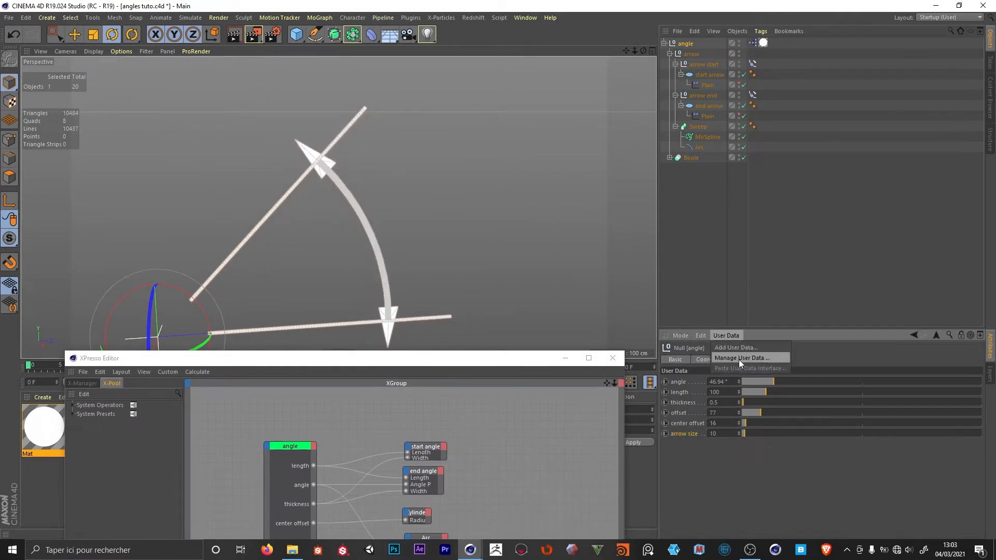
pyautogui.click(579, 291)
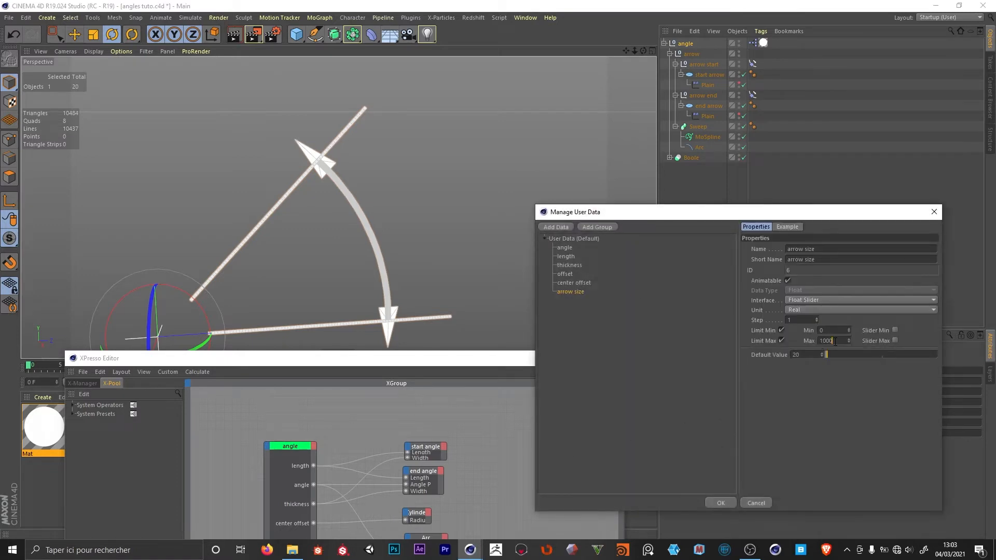
pyautogui.press('Return')
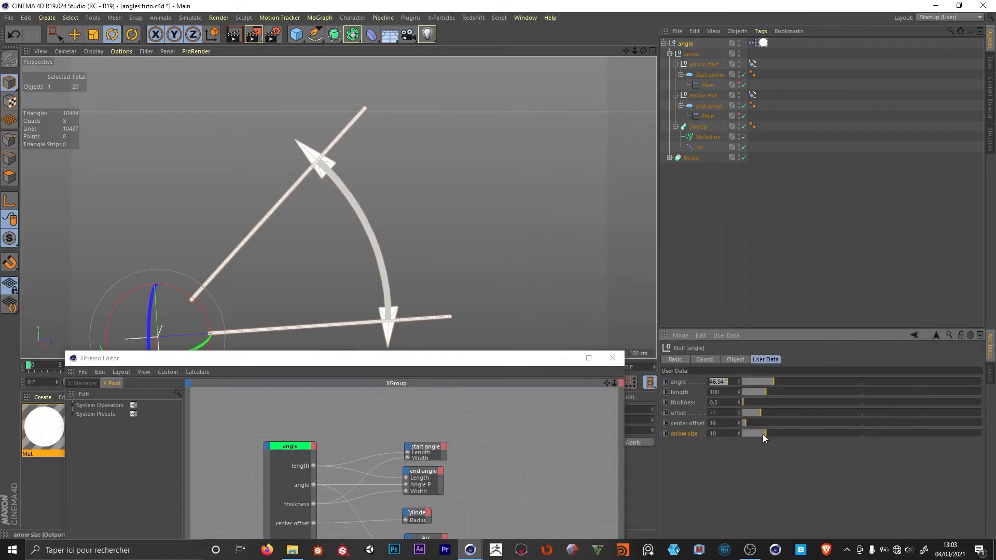
pyautogui.moveTo(763, 434)
pyautogui.mouseDown()
pyautogui.moveTo(752, 440)
pyautogui.moveTo(763, 422)
pyautogui.mouseUp()
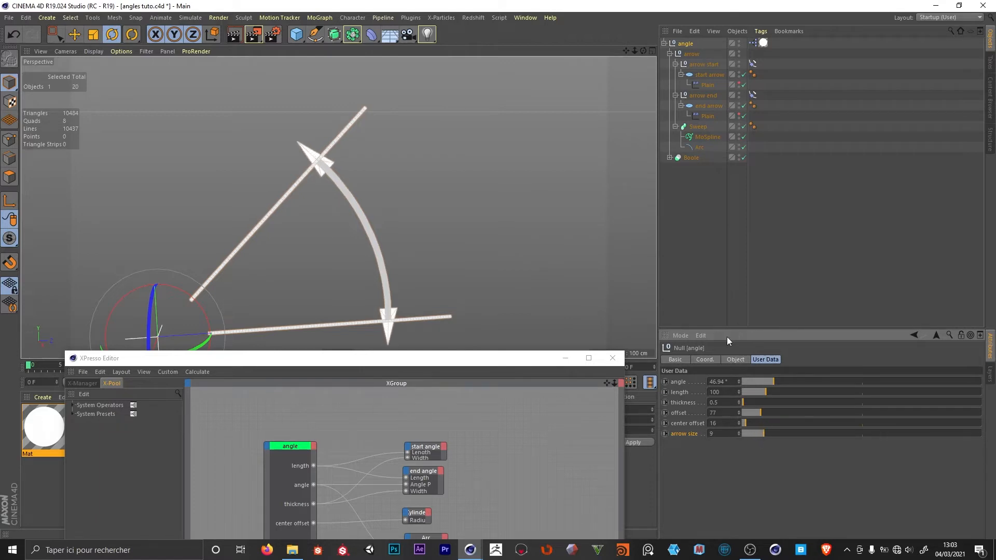
# Set the user data step of length, thickness, offset, center offset and arrow size to 0.001, and reduce arrow size to 4.
pyautogui.hotkey('ctrl', 'shift', 'u')
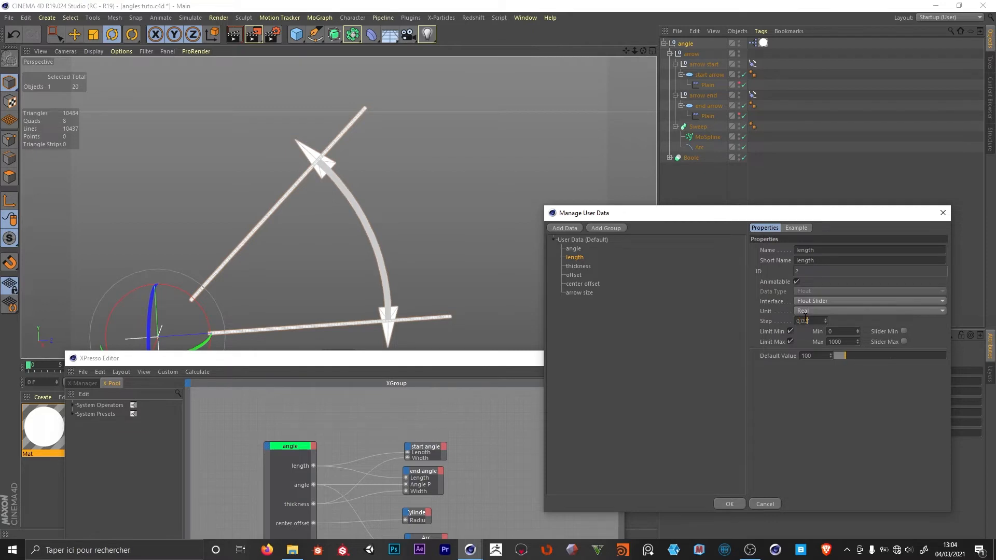
pyautogui.keyDown('ctrl'); pyautogui.click(578, 267); pyautogui.keyUp('ctrl')
pyautogui.doubleClick(802, 321)
pyautogui.write('0,001')
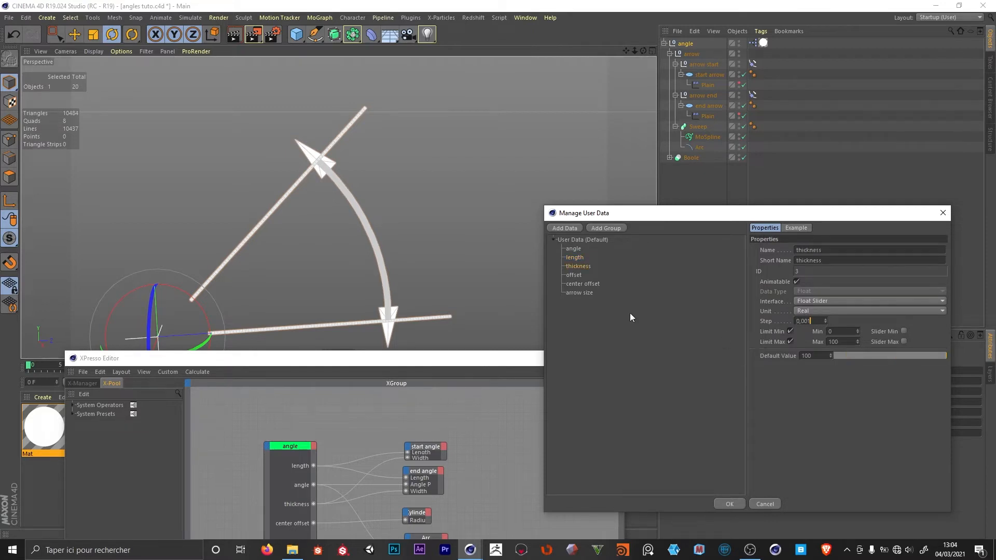
pyautogui.click(574, 275)
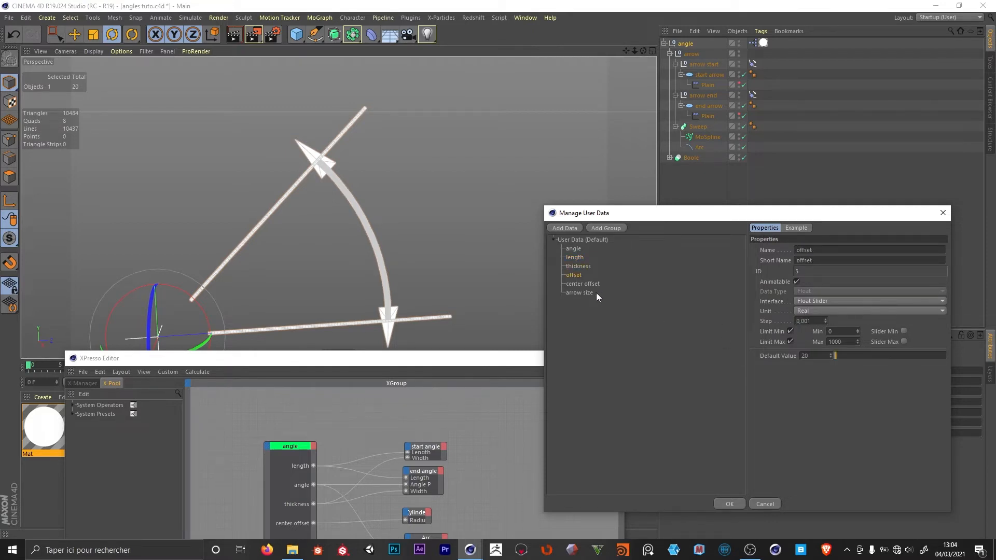
pyautogui.click(583, 284)
pyautogui.click(580, 292)
pyautogui.press('Return')
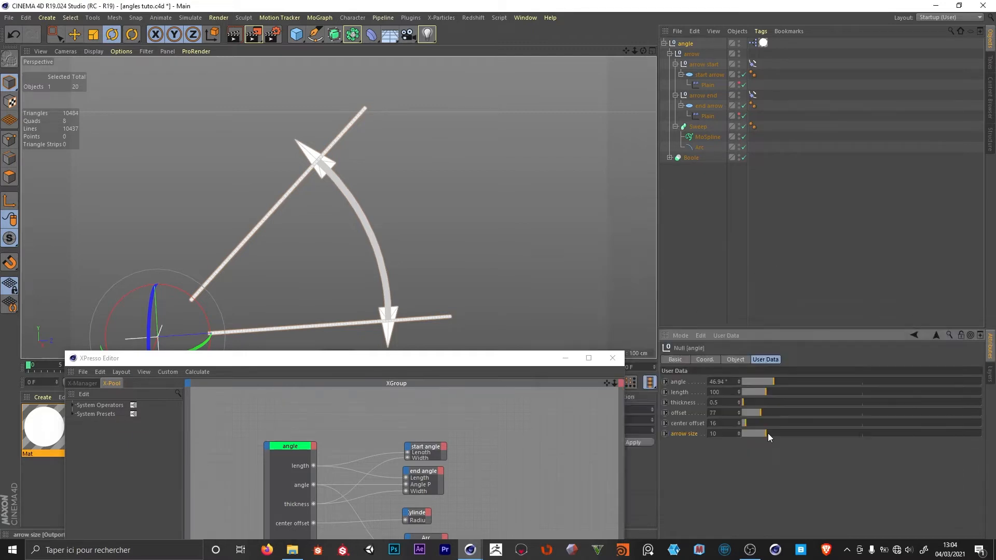
pyautogui.moveTo(768, 434)
pyautogui.mouseDown()
pyautogui.moveTo(799, 437)
pyautogui.moveTo(757, 444)
pyautogui.mouseUp()
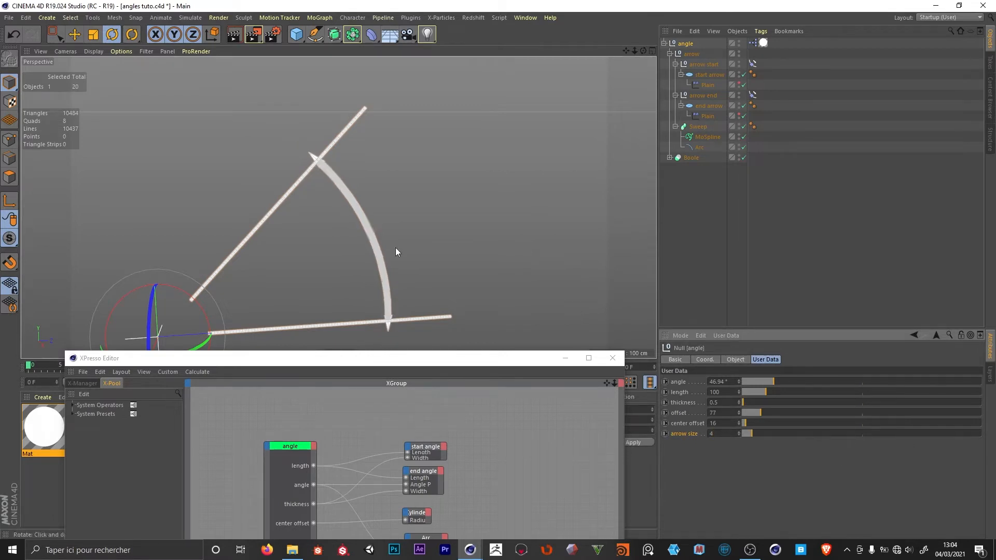
# Insert a Math node in the XPresso graph between the arrow size output and the MoSpline Length input.
pyautogui.moveTo(394, 298); pyautogui.dragTo(433, 313)
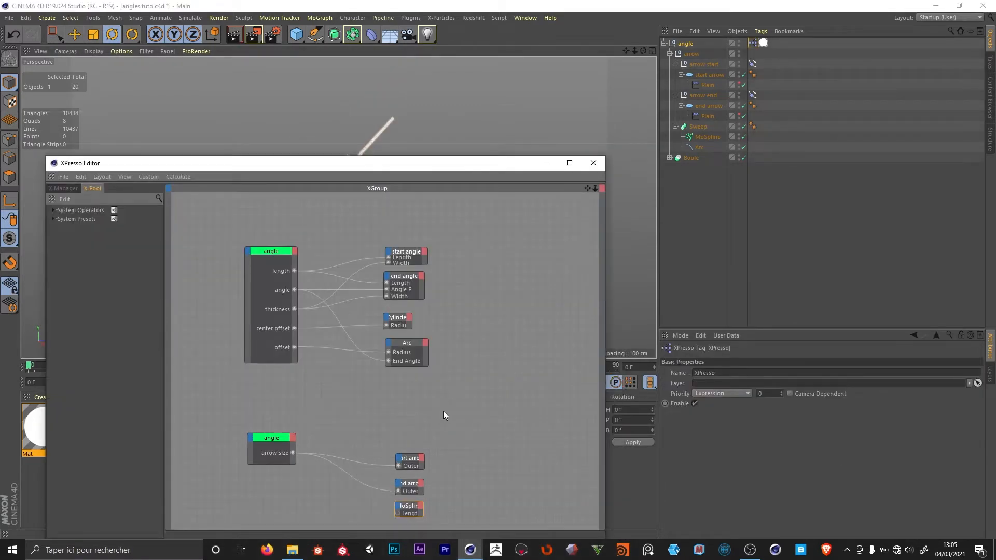
pyautogui.moveTo(459, 159); pyautogui.dragTo(453, 77)
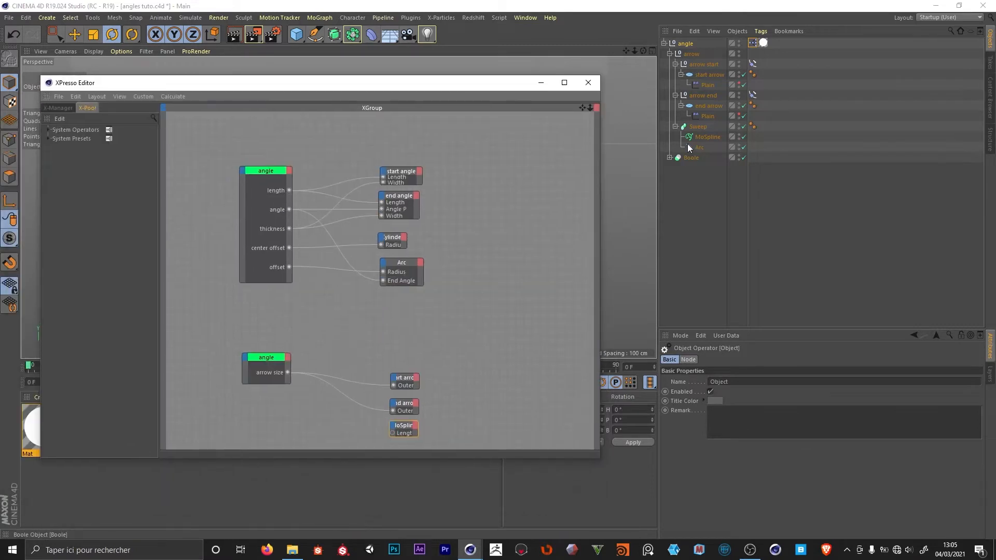
pyautogui.click(705, 137)
pyautogui.click(154, 118)
pyautogui.write('math')
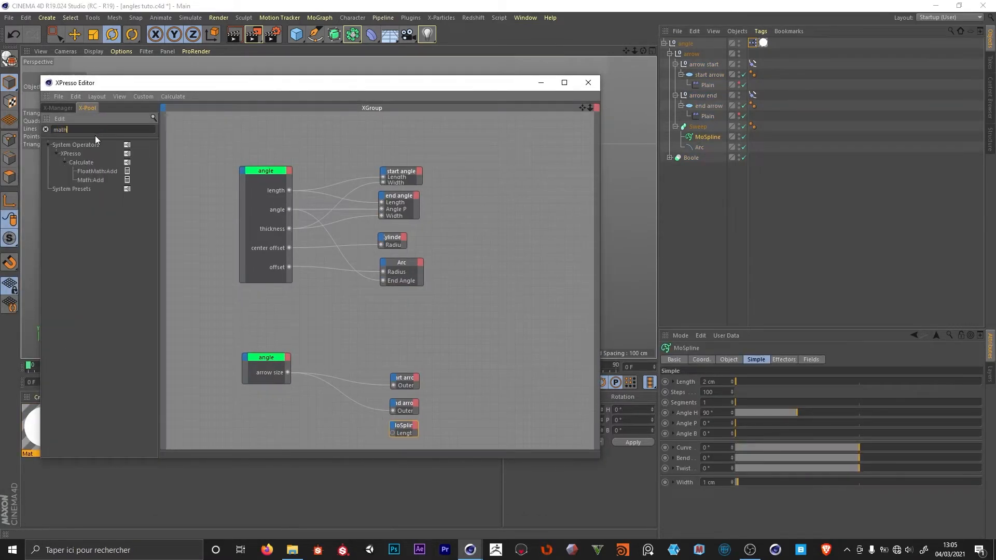
pyautogui.moveTo(90, 180); pyautogui.dragTo(325, 418)
pyautogui.moveTo(289, 373); pyautogui.dragTo(300, 416)
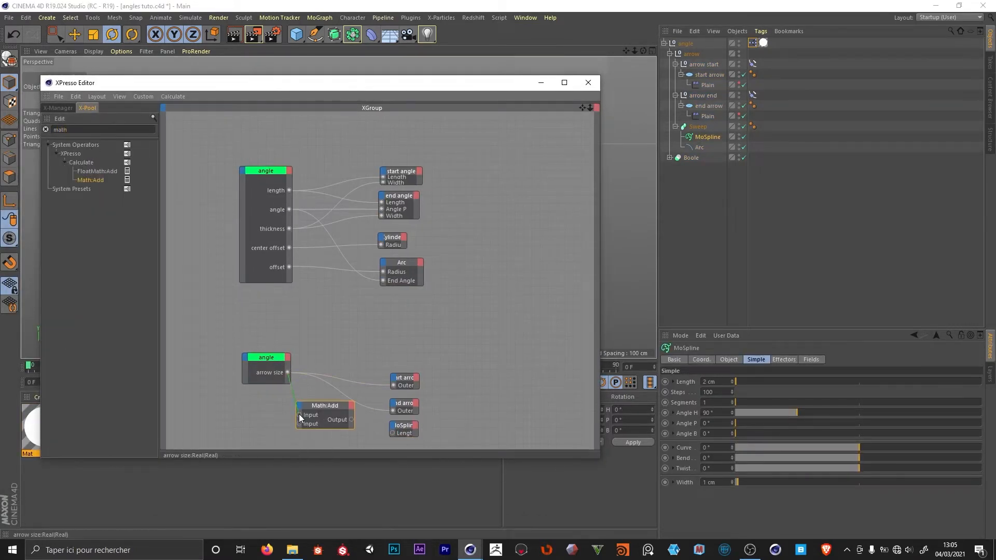
pyautogui.moveTo(388, 432); pyautogui.dragTo(393, 433)
# Change the Math node's function to Multiply and set its second input to 0.2.
pyautogui.click(706, 360)
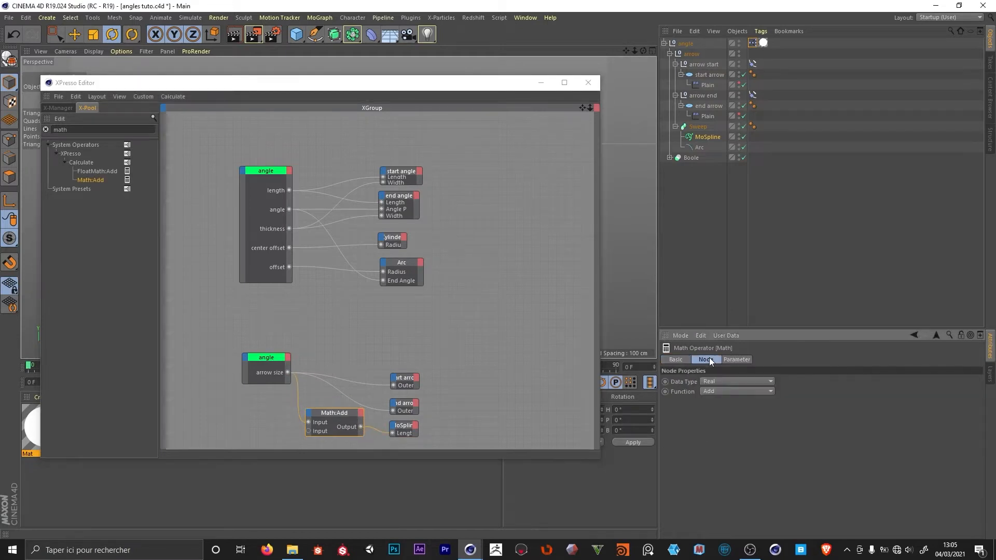
pyautogui.click(726, 391)
pyautogui.click(732, 424)
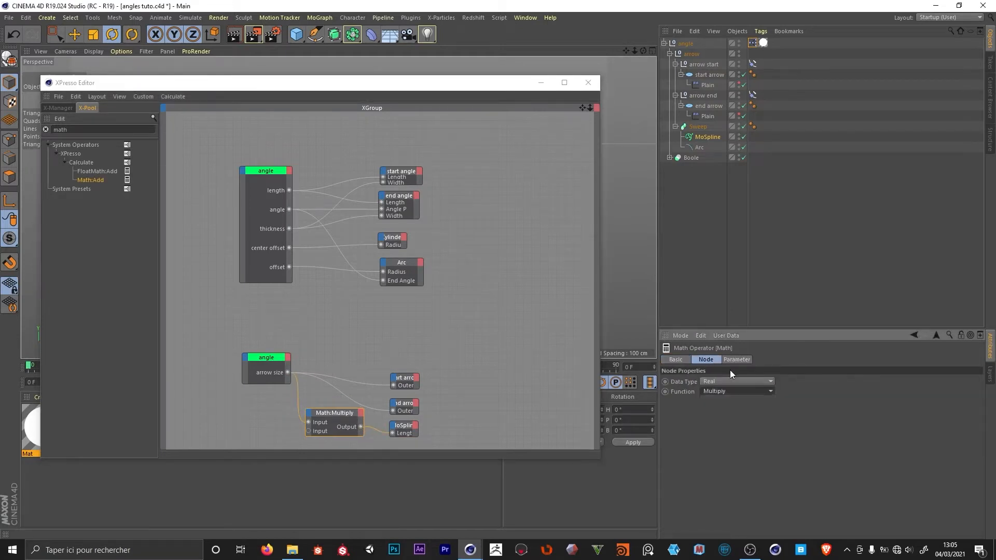
pyautogui.click(736, 360)
pyautogui.moveTo(456, 85); pyautogui.dragTo(507, 354)
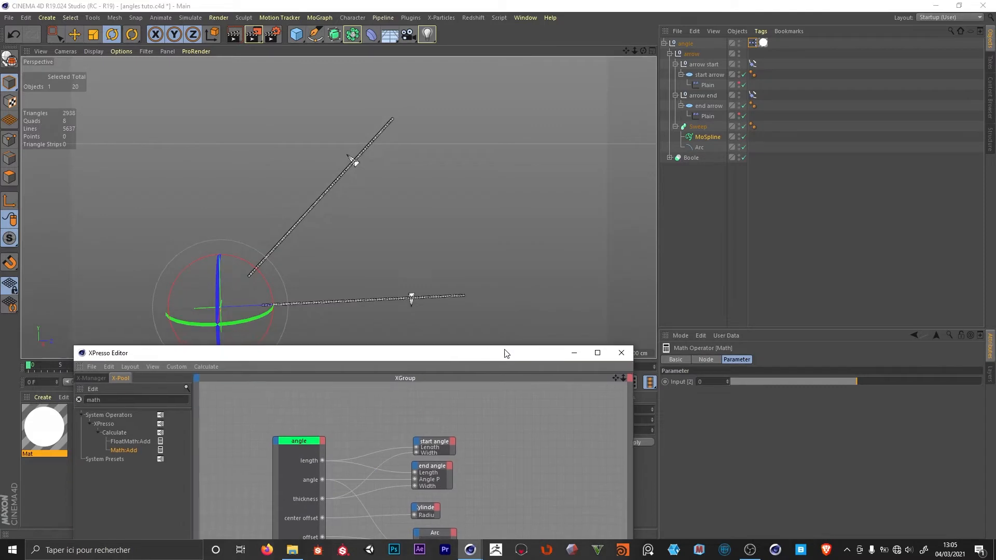
pyautogui.click(716, 382)
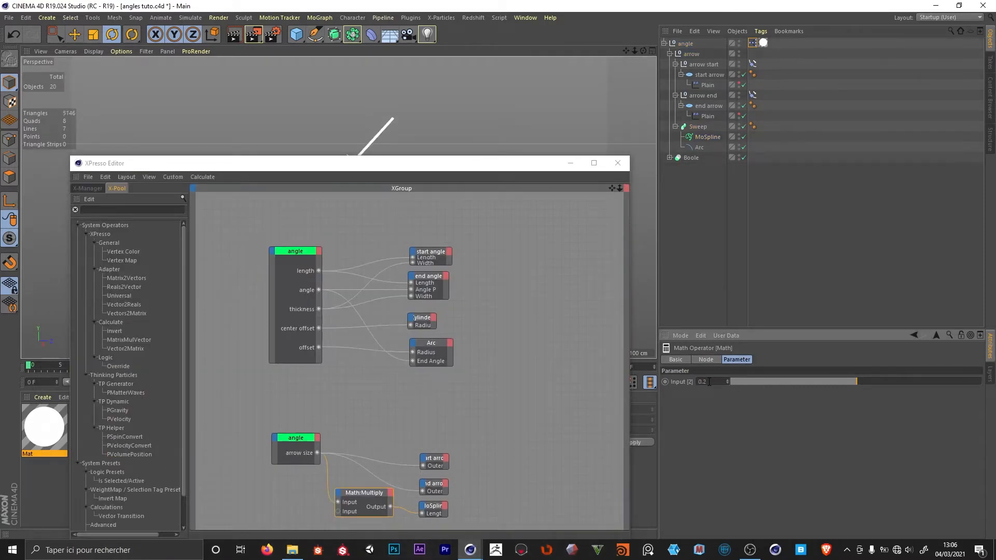
# Close the XPresso Editor and adjust the angle null's arrow size to about 3.987.
pyautogui.click(618, 163)
pyautogui.click(686, 43)
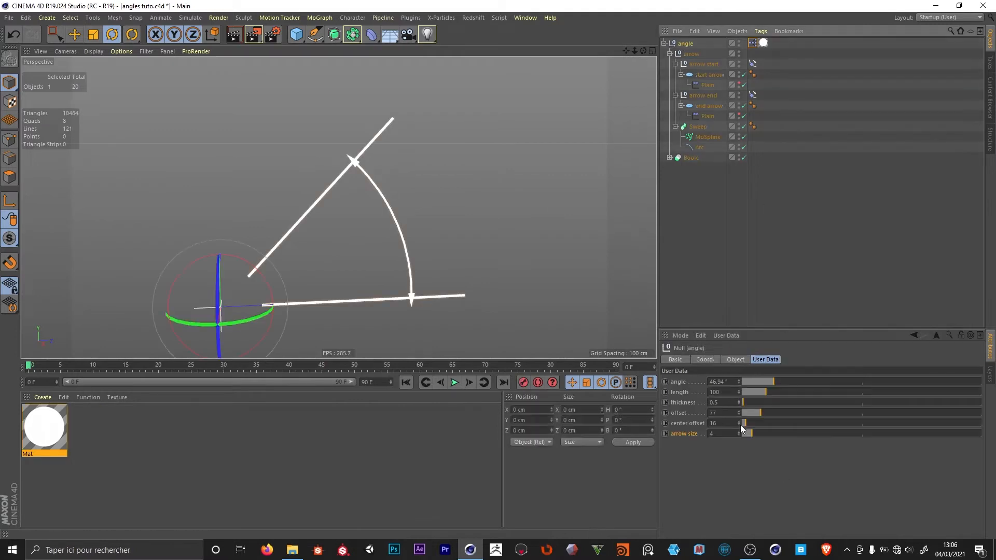
pyautogui.moveTo(758, 432)
pyautogui.mouseDown()
pyautogui.moveTo(782, 433)
pyautogui.moveTo(751, 433)
pyautogui.mouseUp()
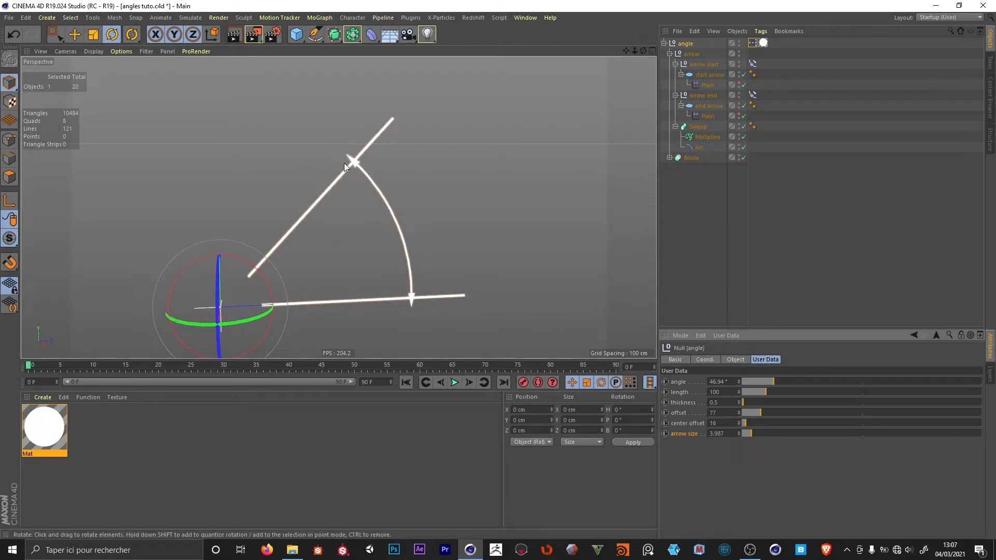
# Set the arrow size to 4, and insert a Math node between the thickness output and the end angle node's Width input.
pyautogui.doubleClick(716, 434)
pyautogui.write('4')
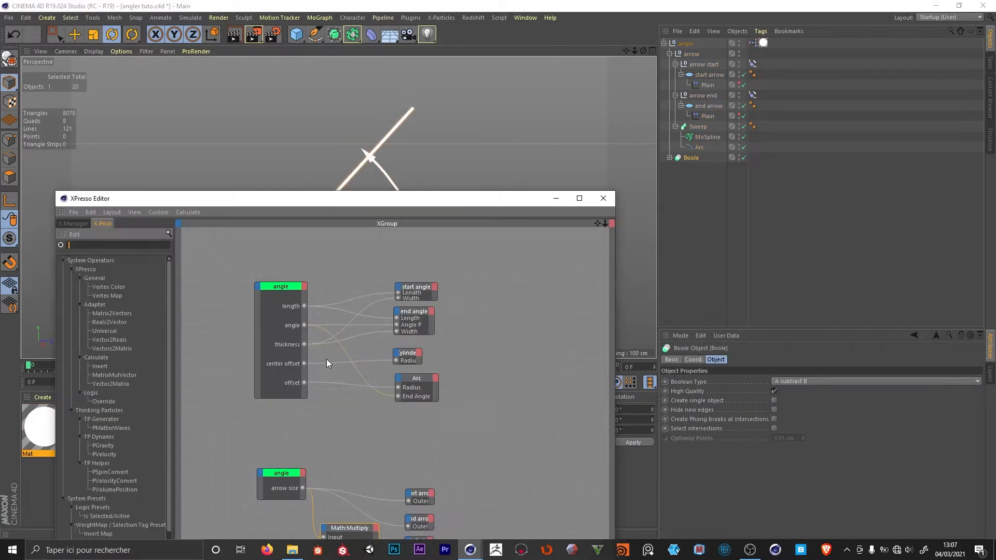
pyautogui.moveTo(415, 311); pyautogui.dragTo(512, 307)
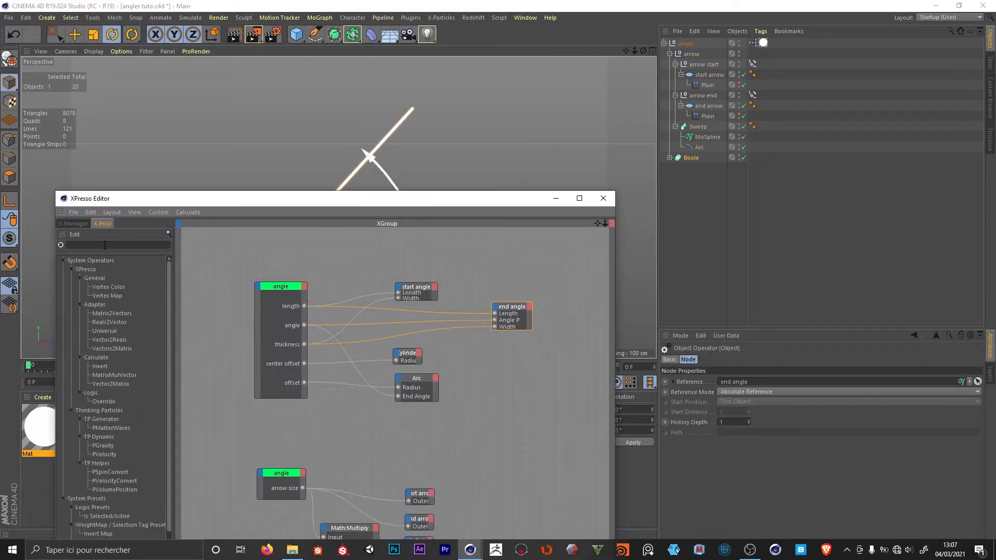
pyautogui.click(86, 244)
pyautogui.write('math')
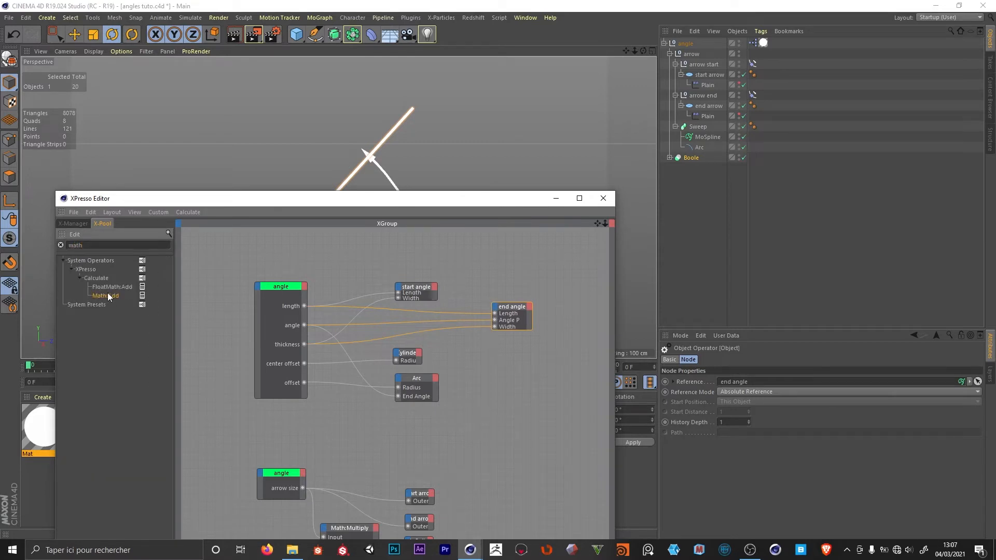
pyautogui.moveTo(108, 295); pyautogui.dragTo(304, 344)
pyautogui.moveTo(485, 336); pyautogui.dragTo(428, 321)
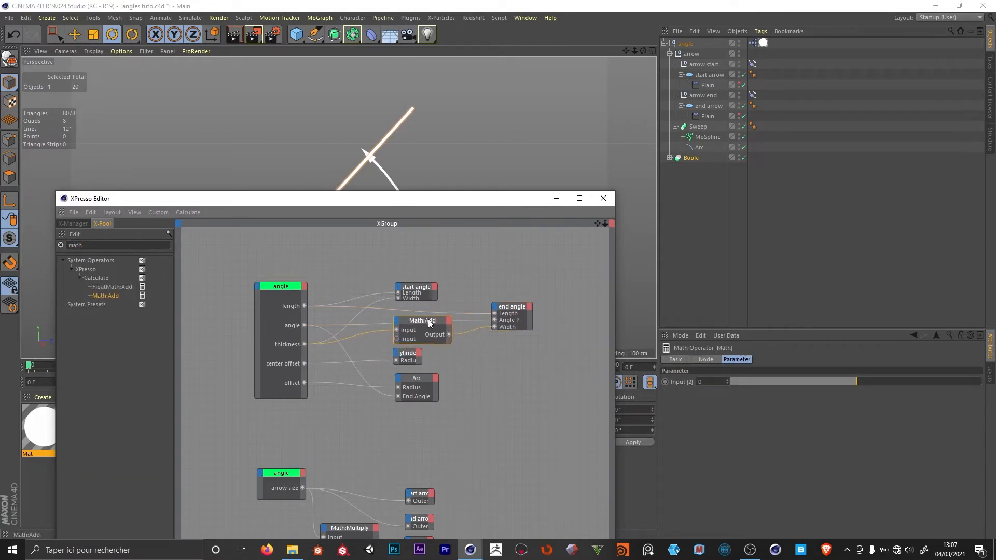
# Change the new Math node's function to Divide with a second input of 2, and move the start angle node beyond it.
pyautogui.click(705, 359)
pyautogui.click(718, 392)
pyautogui.click(725, 434)
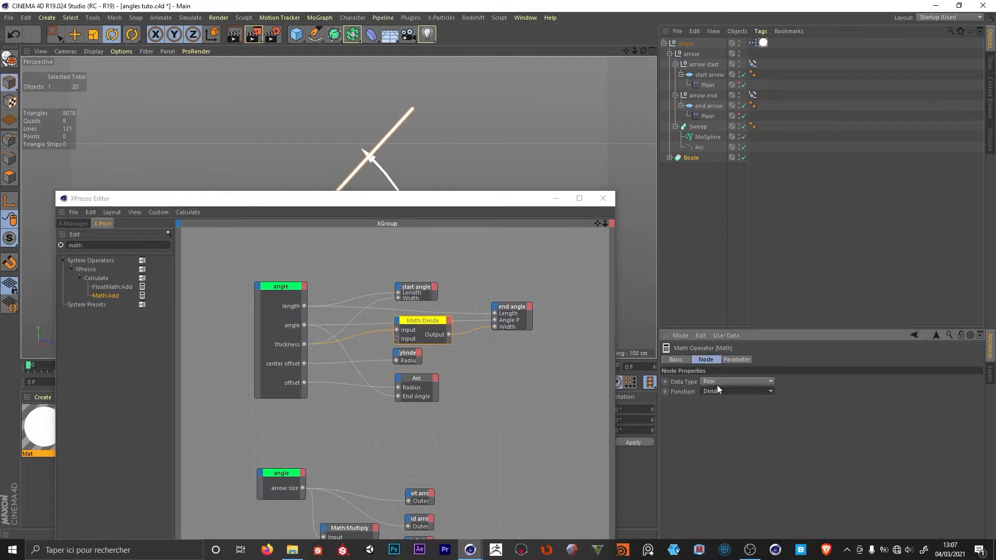
pyautogui.click(739, 359)
pyautogui.write('2')
pyautogui.press('Return')
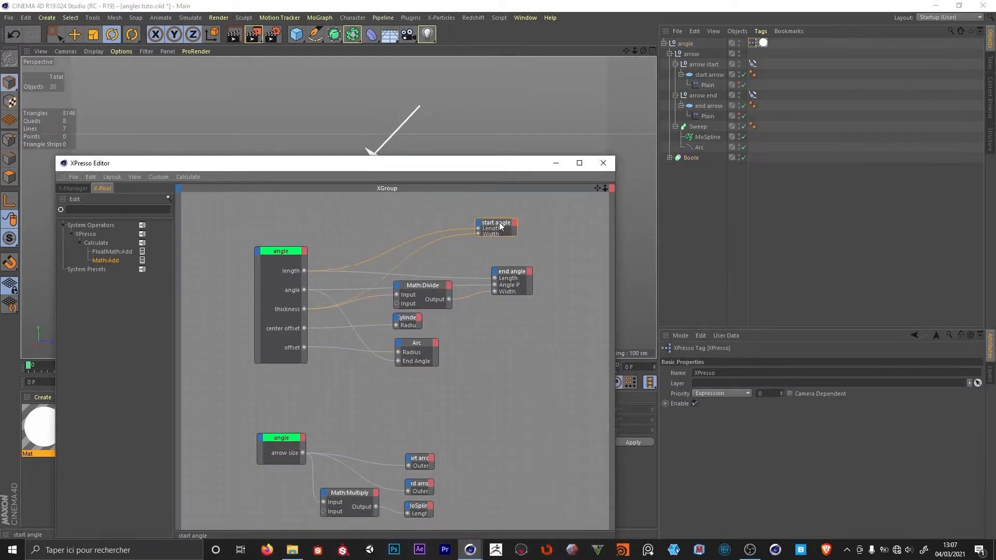
pyautogui.moveTo(500, 222); pyautogui.dragTo(513, 234)
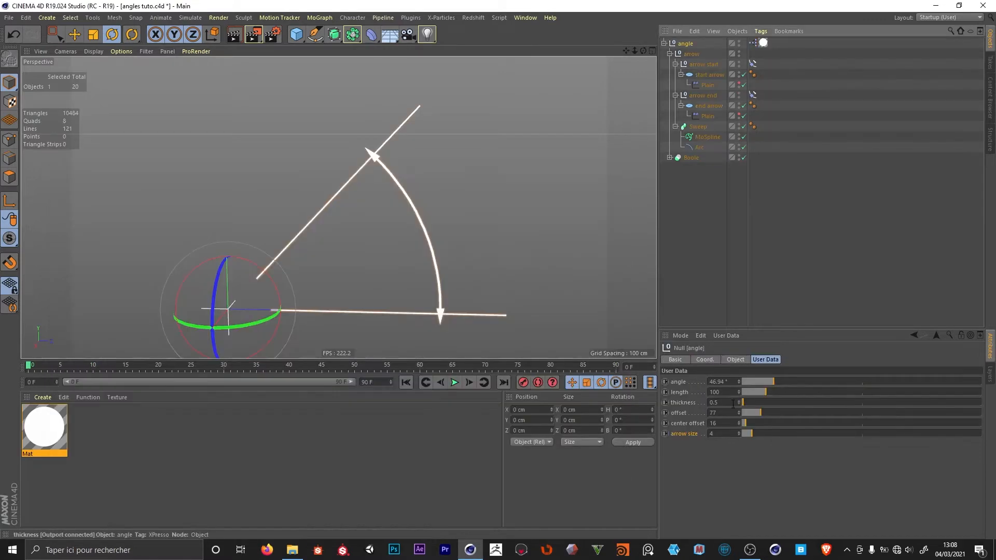
# Set the angle null's thickness user data to 1.
pyautogui.doubleClick(732, 403)
pyautogui.write('1')
pyautogui.press('Return')
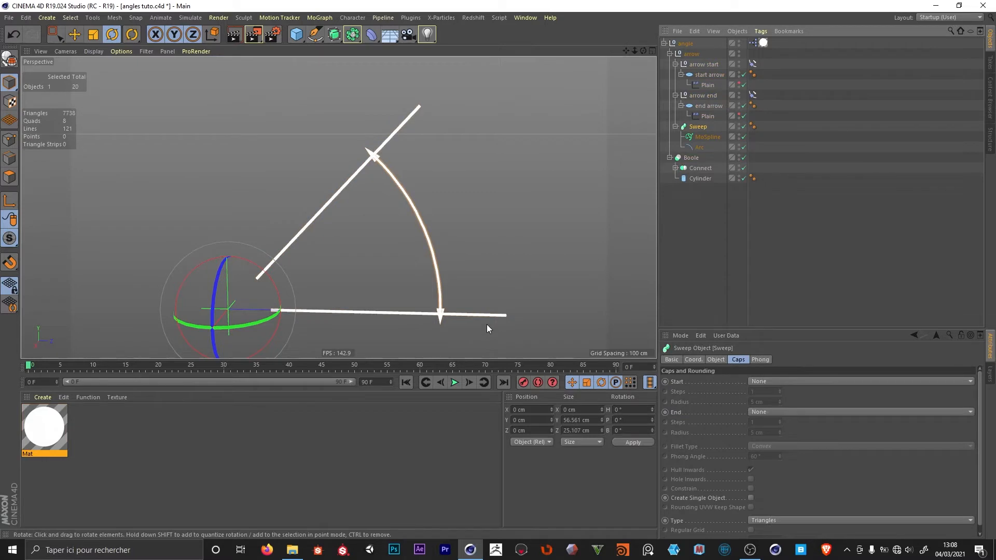
# Expand the Connect object inside the Boole, and set the angle null's angle to about 39.181°.
pyautogui.click(488, 315)
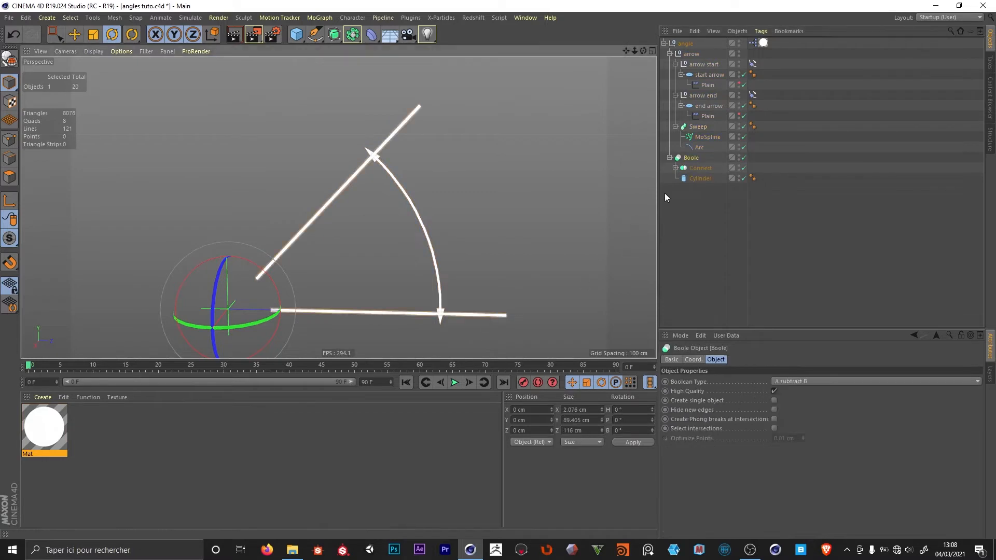
pyautogui.click(675, 168)
pyautogui.click(705, 180)
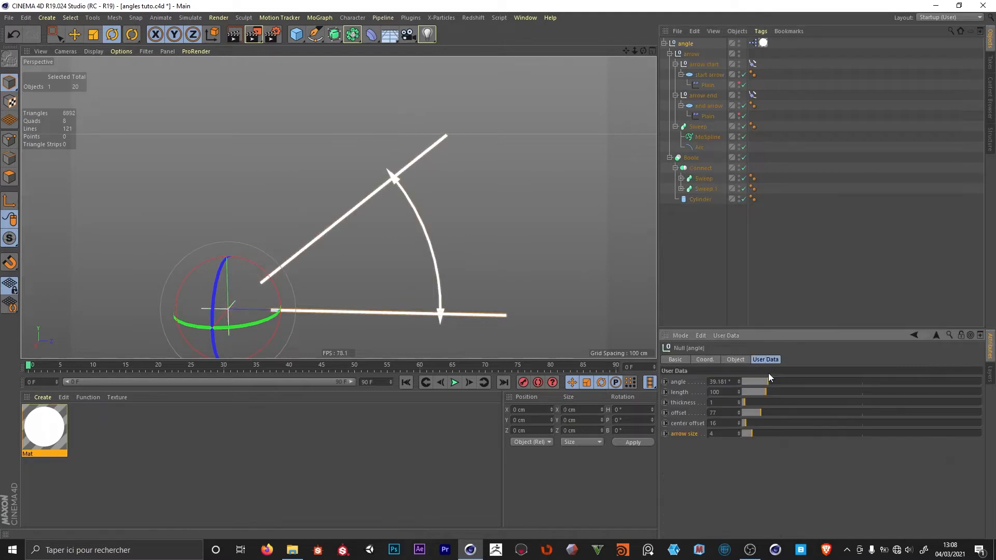
pyautogui.click(699, 297)
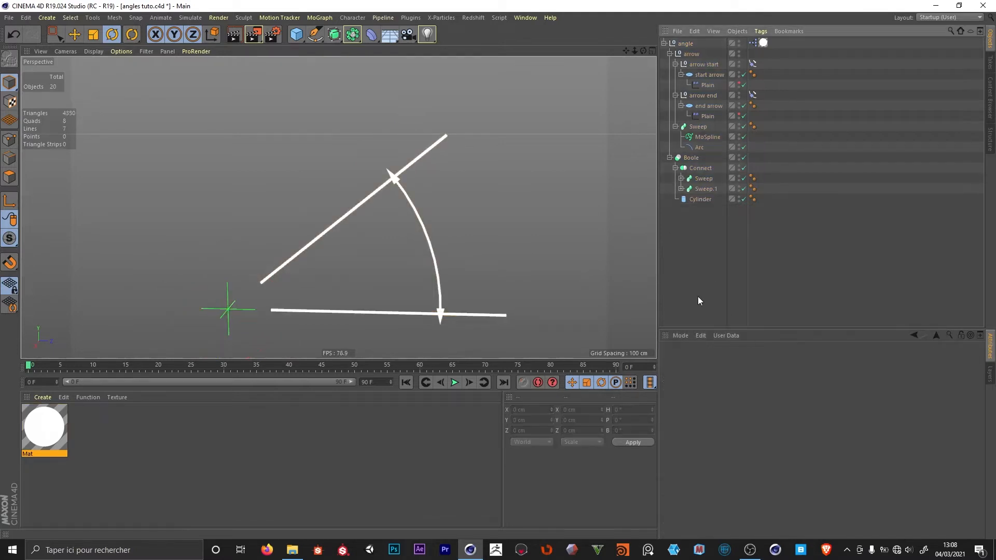
pyautogui.keyDown('alt'); pyautogui.moveTo(382, 304); pyautogui.dragTo(407, 283); pyautogui.keyUp('alt')
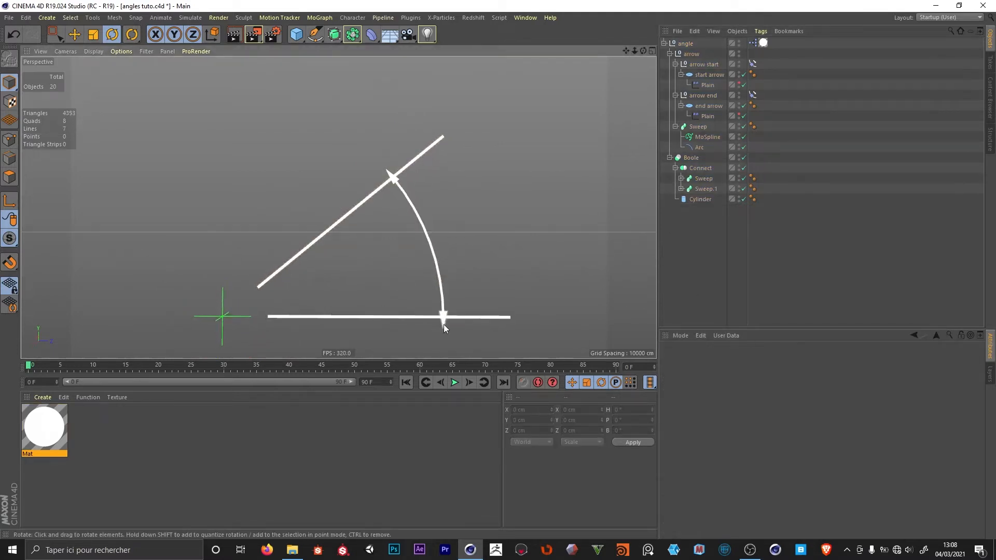
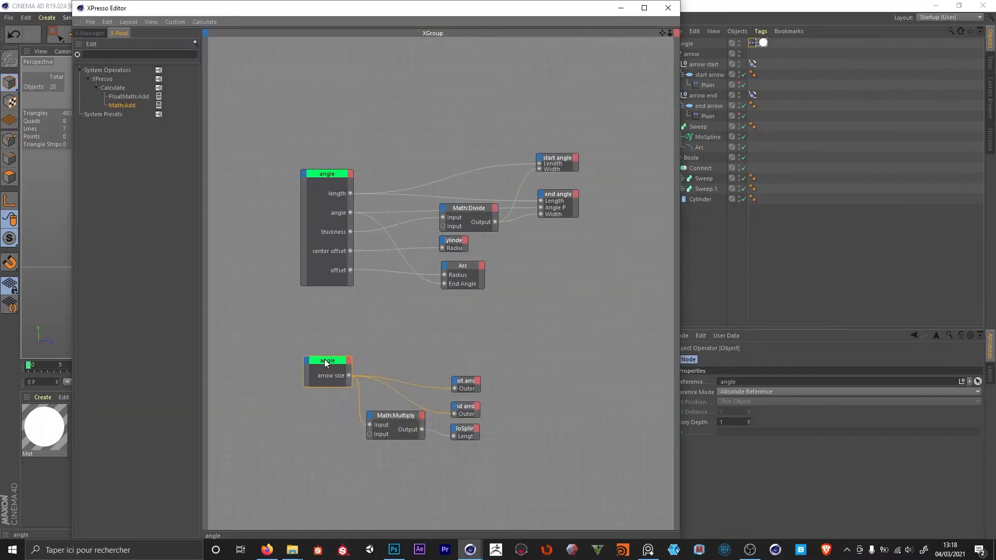
# Duplicate the arrow size angle node below the graph, remove the copy's ports and add an arrow size output to it.
pyautogui.keyDown('ctrl'); pyautogui.moveTo(325, 359); pyautogui.dragTo(327, 493); pyautogui.keyUp('ctrl')
pyautogui.rightClick(323, 497)
pyautogui.click(355, 532)
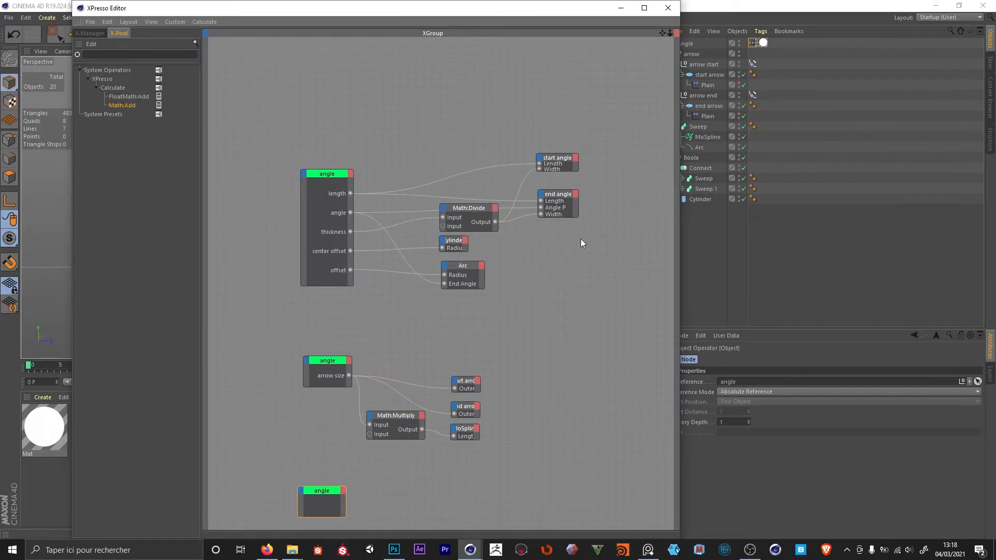
pyautogui.moveTo(581, 239); pyautogui.dragTo(557, 172, button='middle')
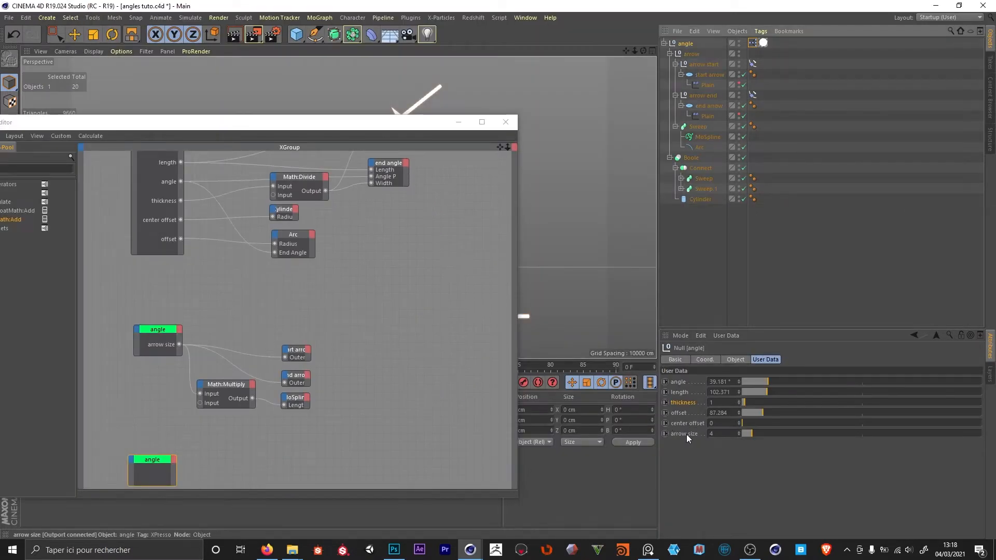
pyautogui.moveTo(684, 434); pyautogui.dragTo(175, 478)
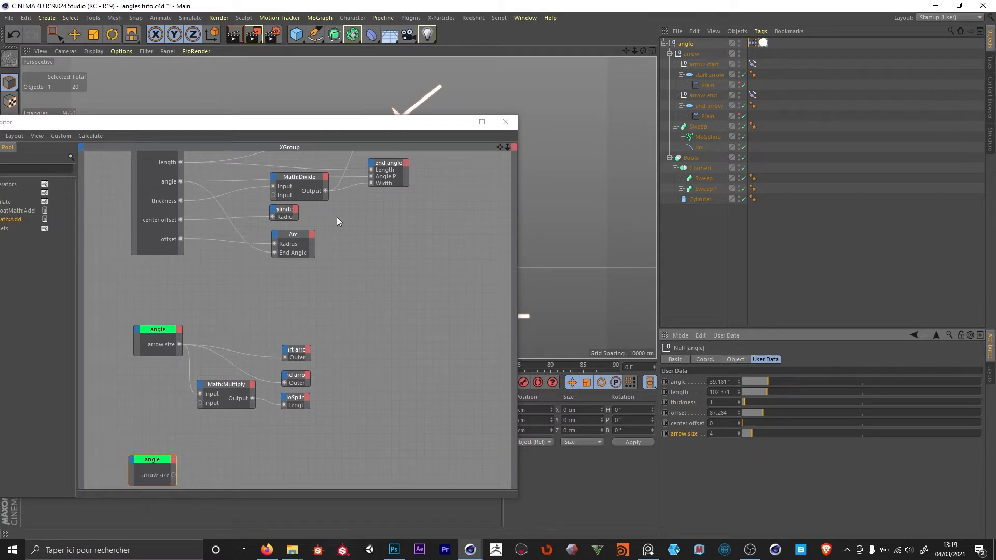
# Add thickness and offset outputs to the duplicated angle node, and lower the null's offset to about 85.129.
pyautogui.moveTo(377, 127); pyautogui.dragTo(243, 75)
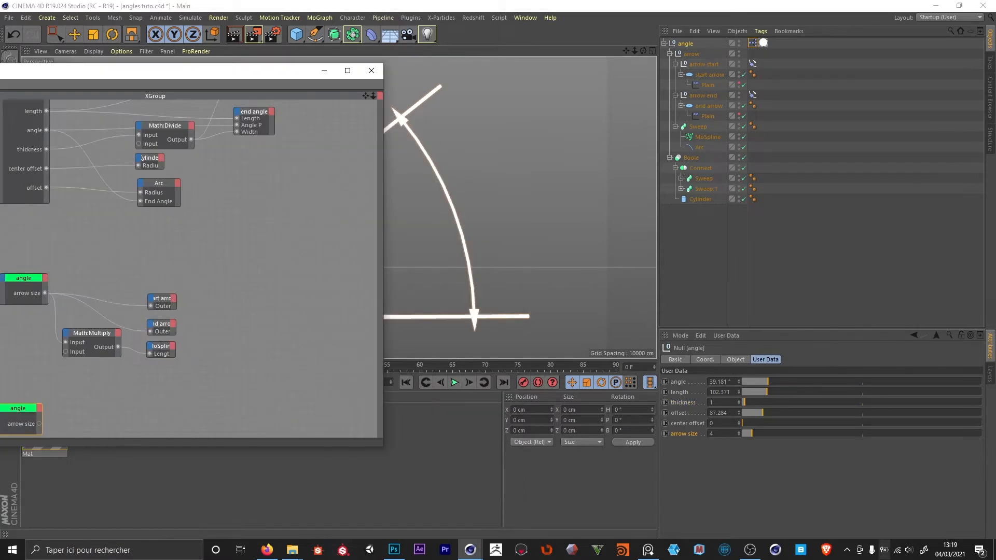
pyautogui.click(683, 404)
pyautogui.moveTo(36, 443); pyautogui.dragTo(23, 424)
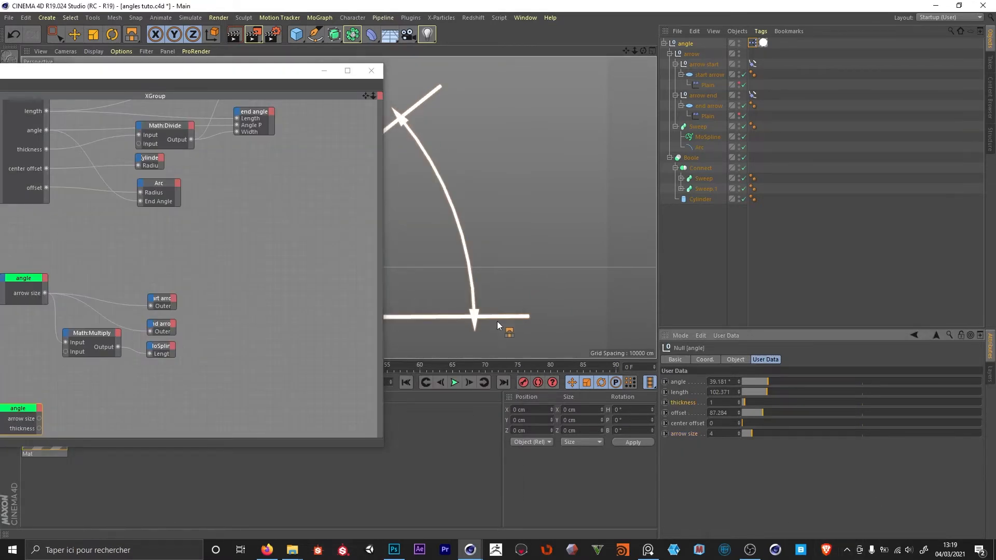
pyautogui.moveTo(216, 77); pyautogui.dragTo(328, 395)
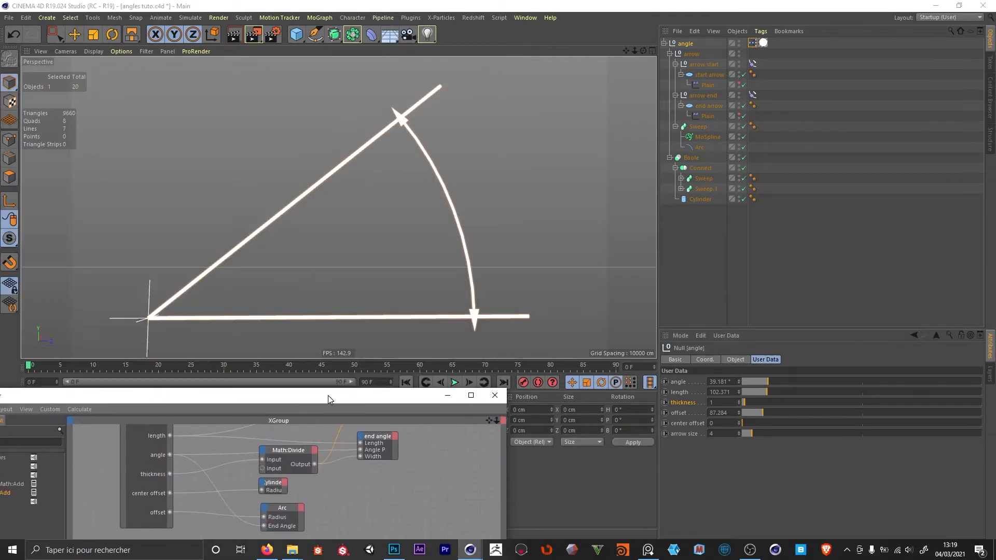
pyautogui.moveTo(763, 414); pyautogui.dragTo(762, 414)
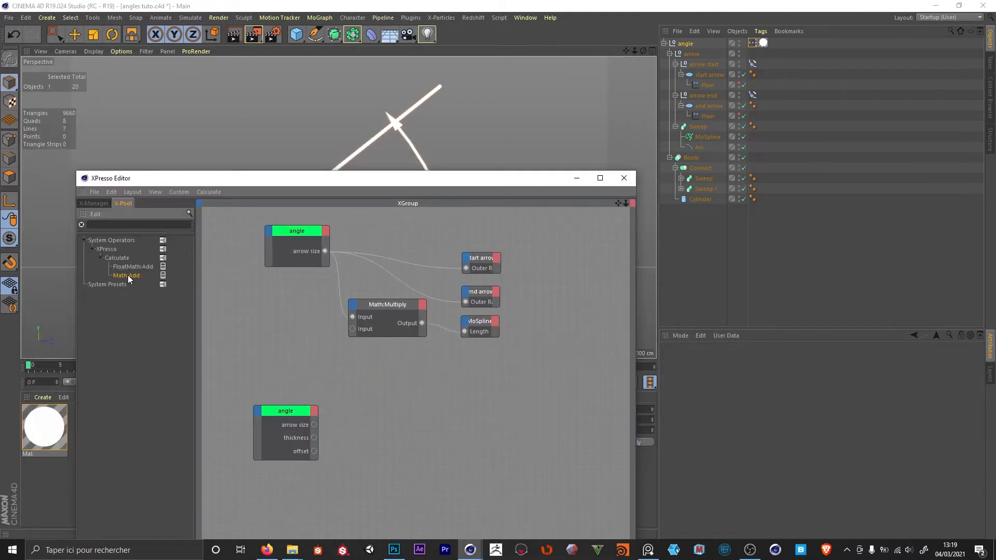
# Add a Math:Add node fed by the arrow size and thickness outputs of the duplicated angle node.
pyautogui.moveTo(128, 275); pyautogui.dragTo(354, 427)
pyautogui.moveTo(314, 438); pyautogui.dragTo(354, 439)
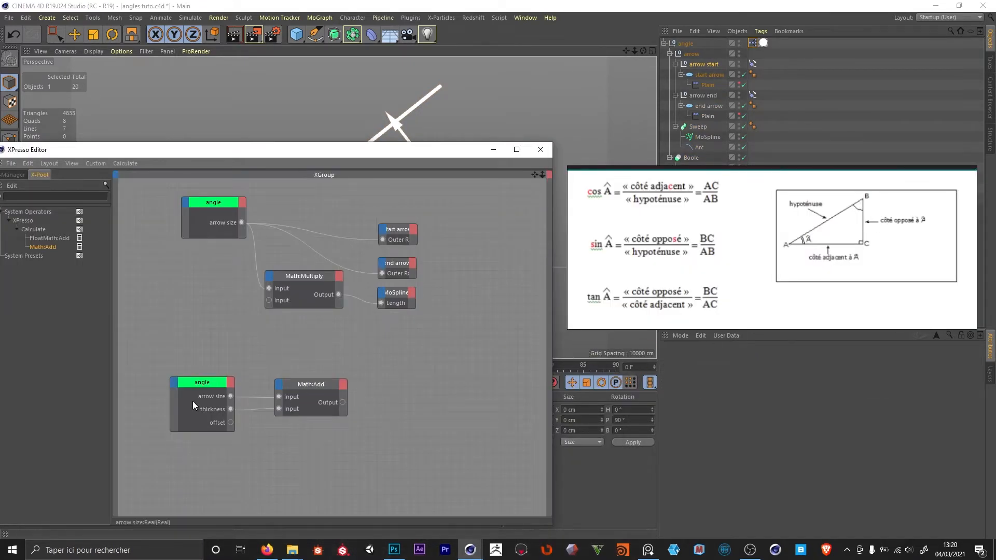
pyautogui.moveTo(305, 383); pyautogui.dragTo(311, 383)
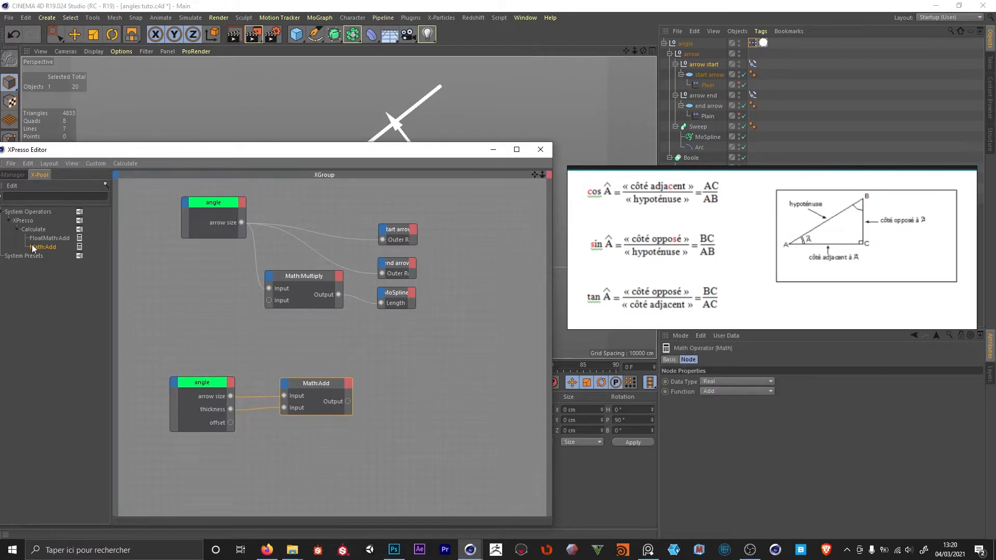
# Add a second Math node set to Divide, feeding it the Math:Add output and the angle node's offset.
pyautogui.moveTo(33, 249); pyautogui.dragTo(401, 423)
pyautogui.moveTo(347, 401); pyautogui.dragTo(384, 412)
pyautogui.click(712, 359)
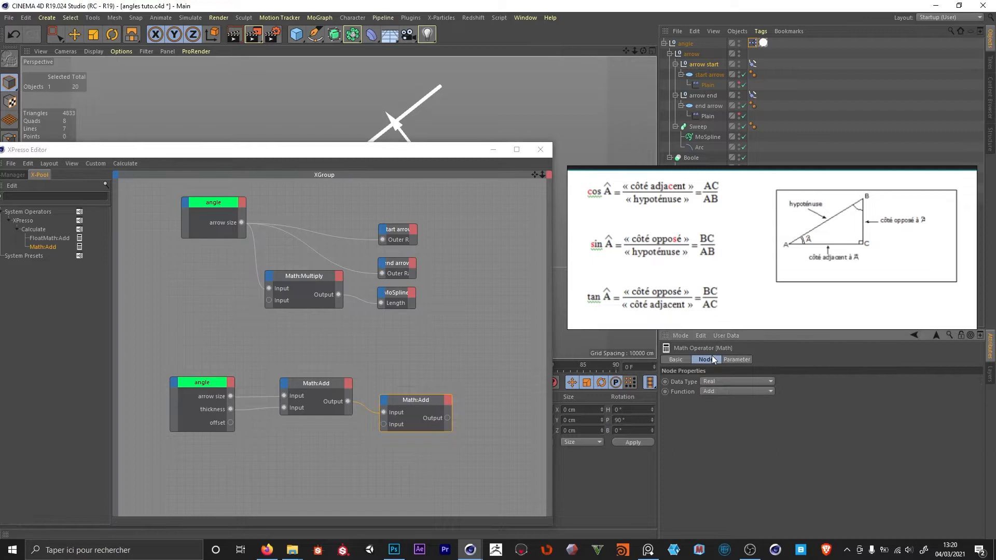
pyautogui.click(711, 392)
pyautogui.click(726, 435)
pyautogui.click(234, 422)
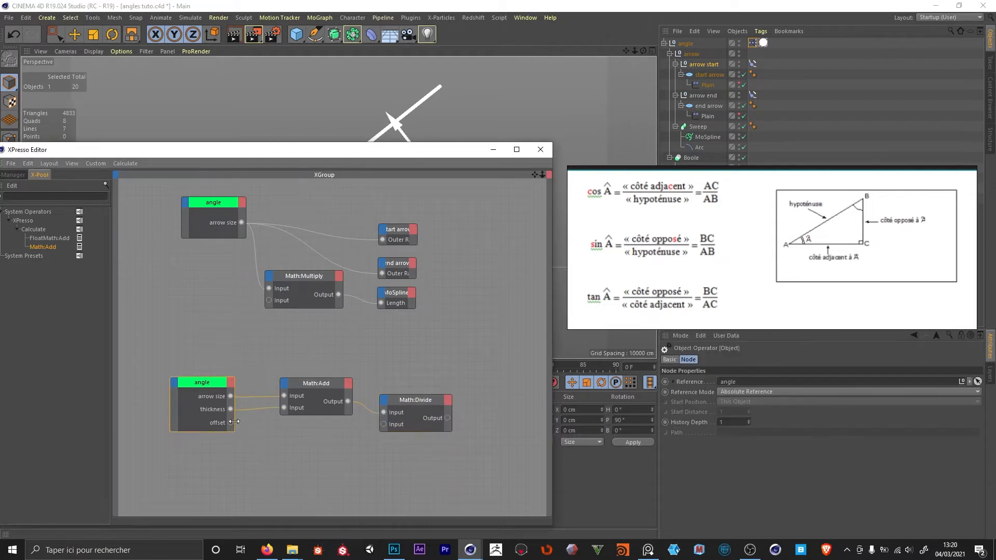
pyautogui.moveTo(232, 423); pyautogui.dragTo(384, 424)
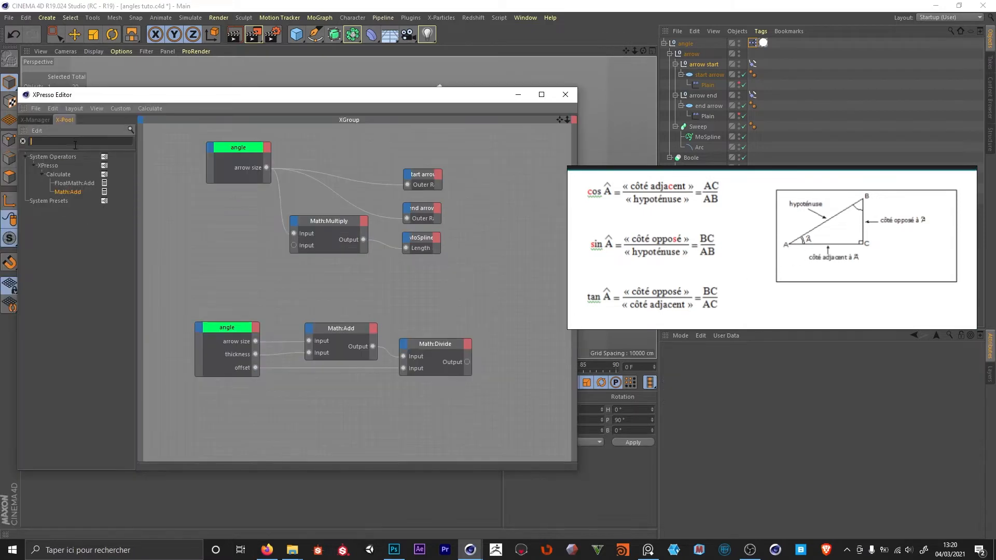
# Add a Trigonometric node fed by the Math:Divide output and set its function to Tan.
pyautogui.write('trig')
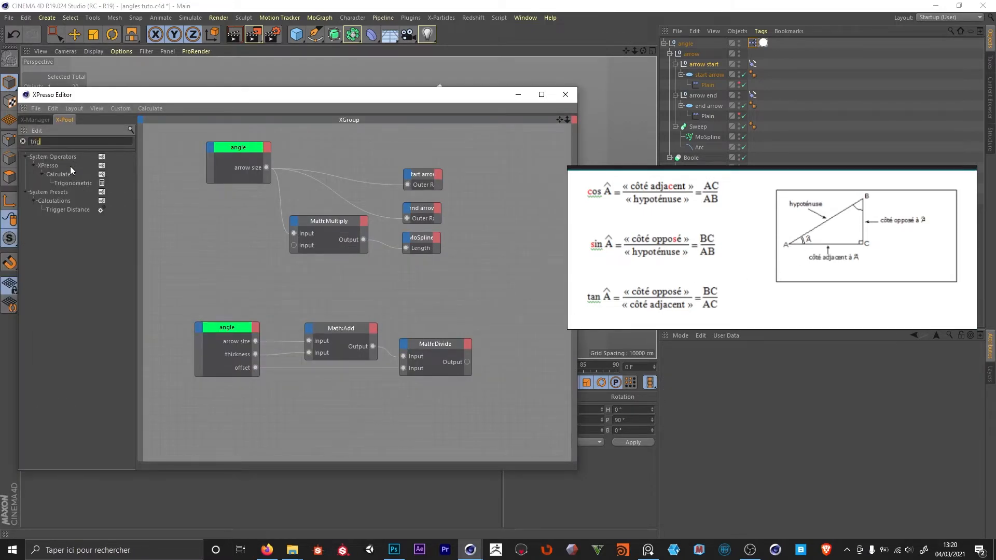
pyautogui.moveTo(86, 180); pyautogui.dragTo(493, 363)
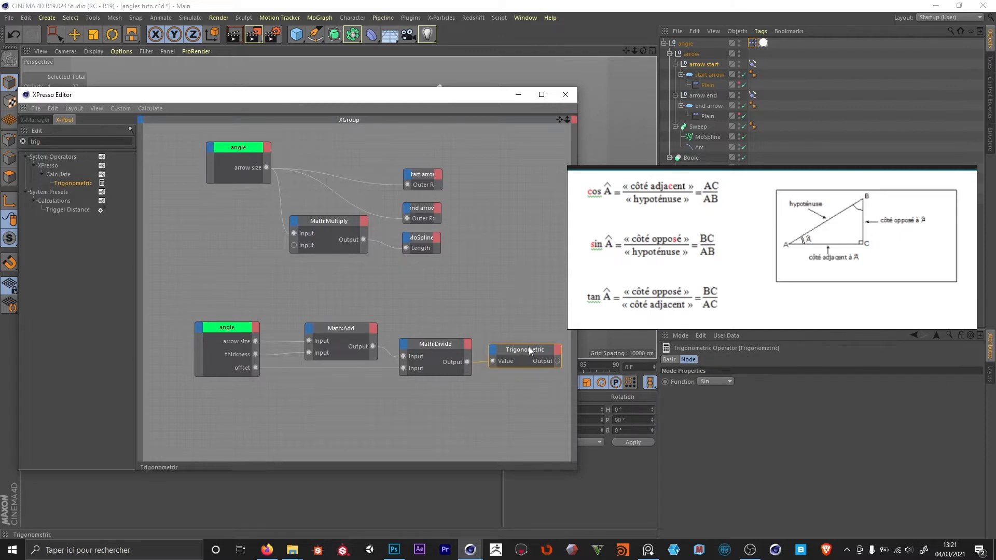
pyautogui.doubleClick(529, 348)
pyautogui.doubleClick(524, 348)
pyautogui.click(706, 382)
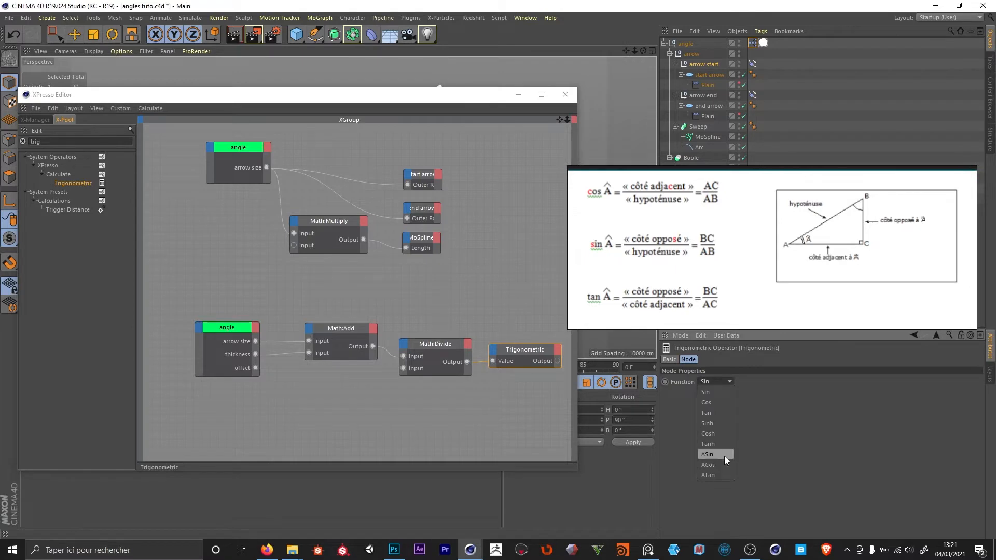
pyautogui.click(724, 410)
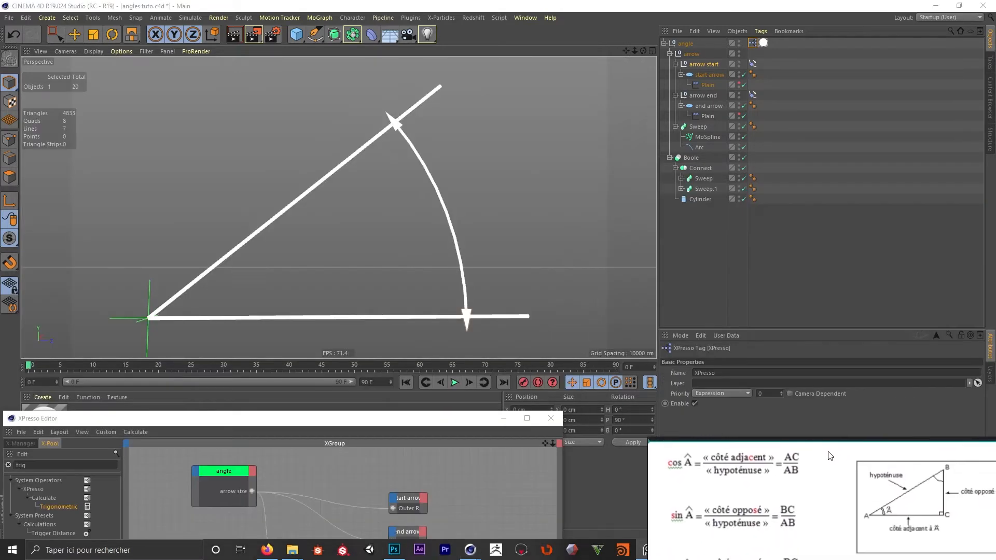
# Add the Arc object as a new node beside the Trigonometric node.
pyautogui.moveTo(471, 421); pyautogui.dragTo(446, 141)
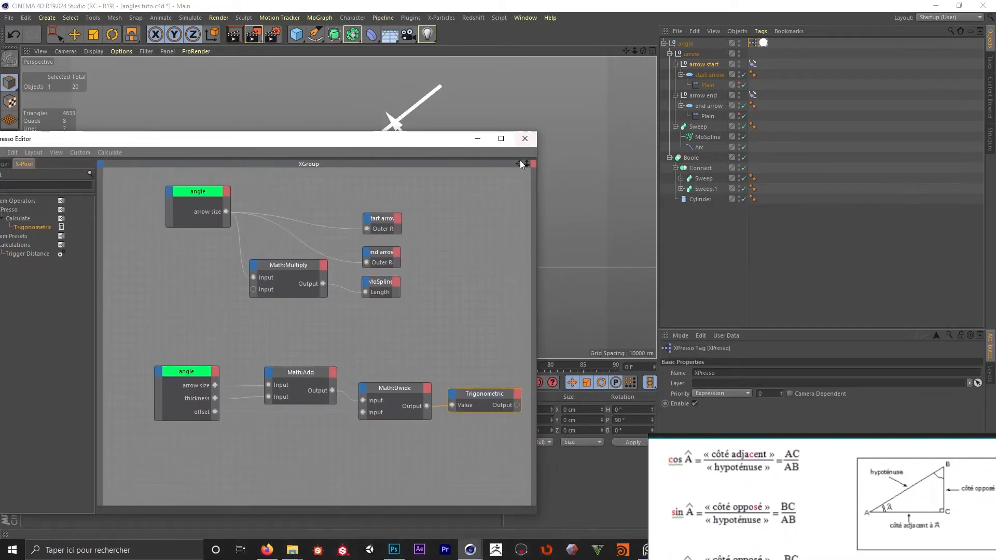
pyautogui.moveTo(520, 164); pyautogui.dragTo(469, 141)
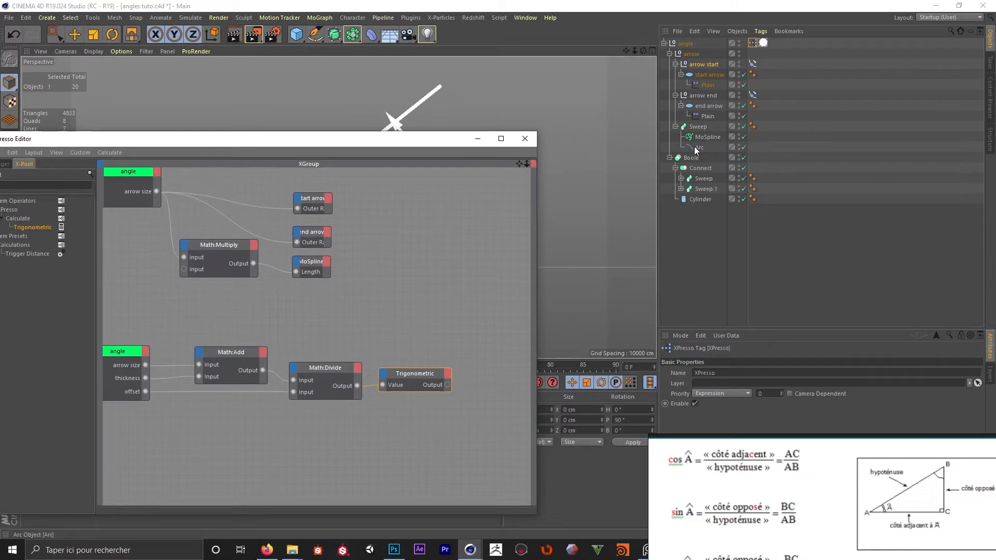
pyautogui.moveTo(697, 147); pyautogui.dragTo(487, 351)
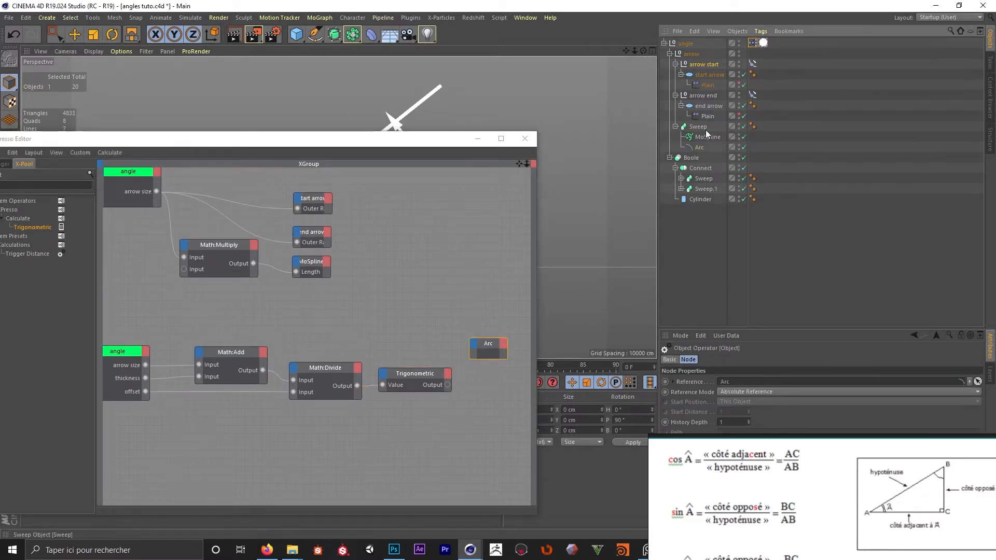
pyautogui.click(699, 148)
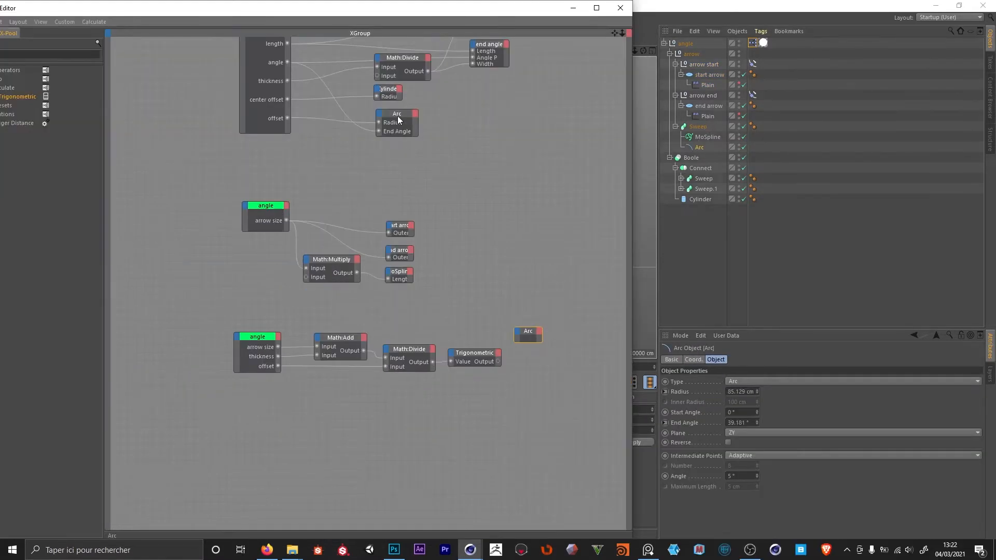
# Move the existing connected Arc node away from the upper angle node, and delete the unconnected Arc node.
pyautogui.moveTo(398, 116); pyautogui.dragTo(462, 122)
pyautogui.click(529, 334)
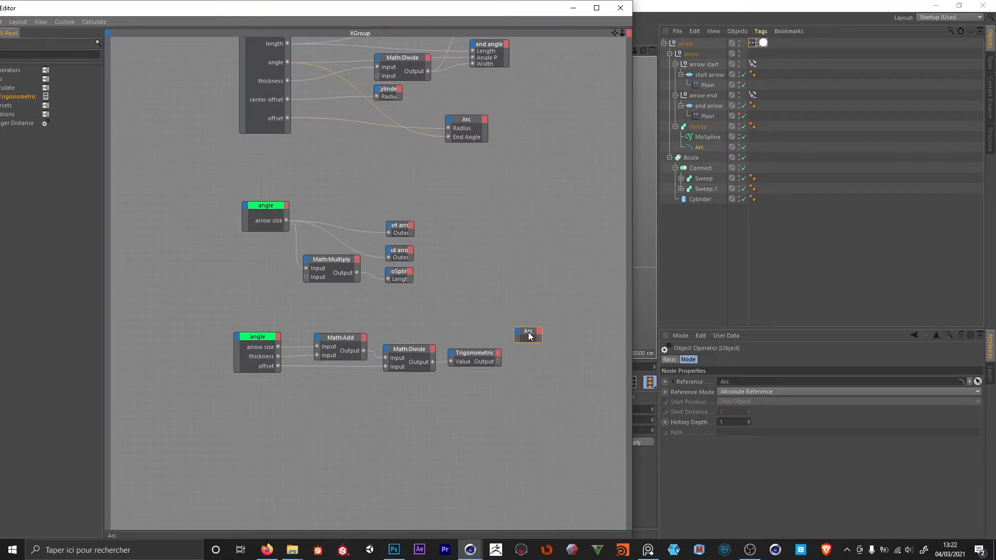
pyautogui.press('Delete')
# Move the arrow size node group to the bottom of the graph and the trigonometry node chain up beneath the main angle node.
pyautogui.moveTo(243, 181); pyautogui.dragTo(449, 288)
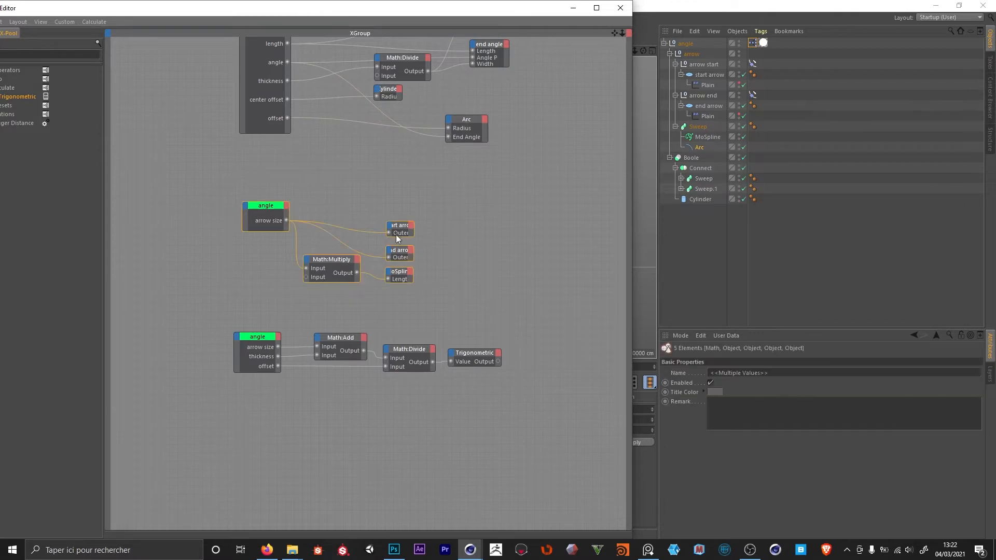
pyautogui.moveTo(399, 230); pyautogui.dragTo(397, 442)
pyautogui.moveTo(194, 270); pyautogui.dragTo(256, 258)
pyautogui.moveTo(186, 358); pyautogui.dragTo(368, 505)
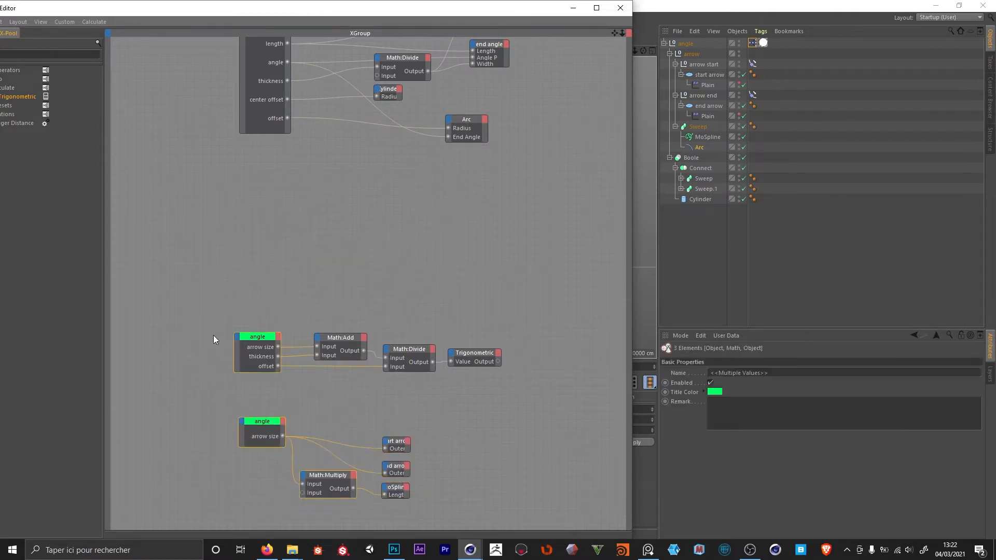
pyautogui.moveTo(200, 306); pyautogui.dragTo(555, 386)
pyautogui.moveTo(344, 338); pyautogui.dragTo(288, 166)
pyautogui.moveTo(485, 240); pyautogui.dragTo(476, 317, button='middle')
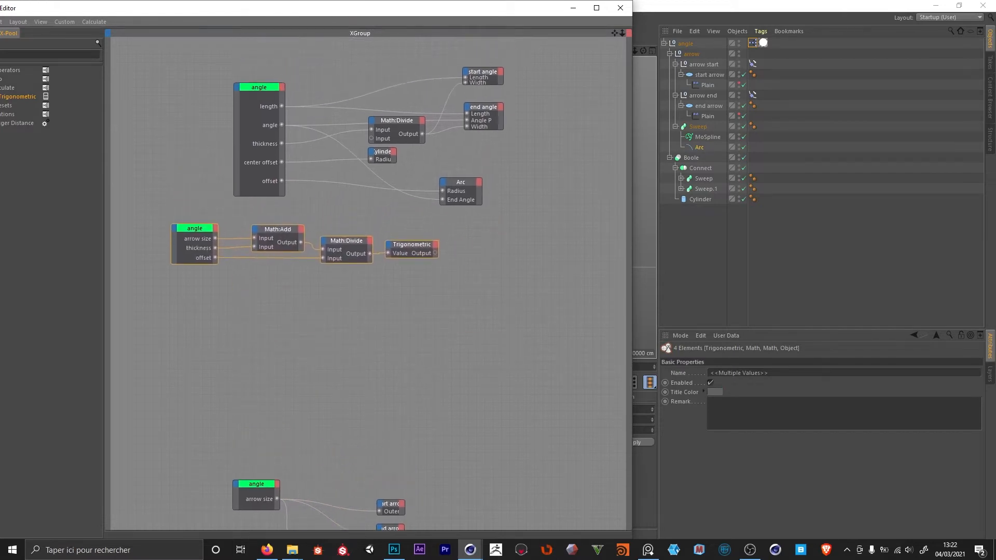
# Add a Start Angle input to the Arc node and connect the Trigonometric output to it.
pyautogui.click(458, 205)
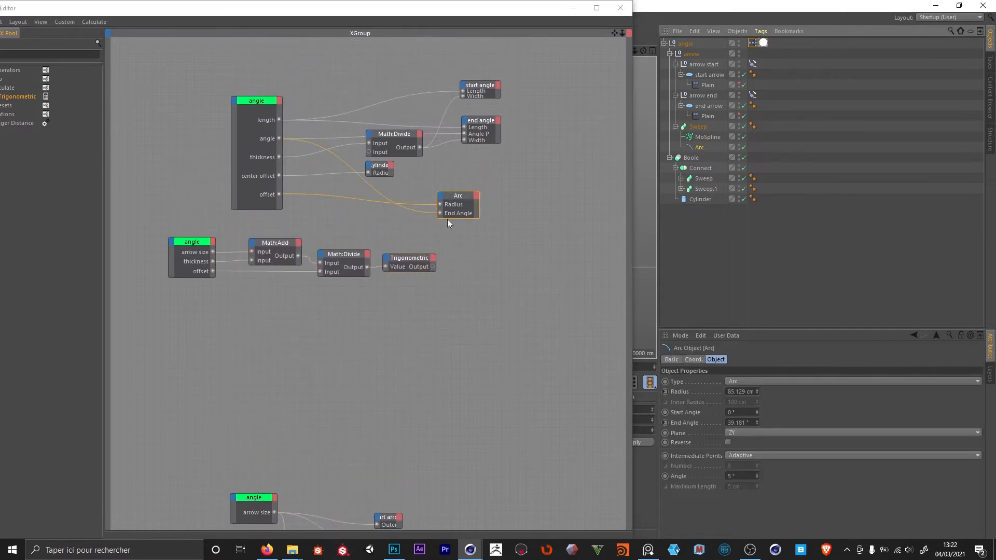
pyautogui.doubleClick(472, 7)
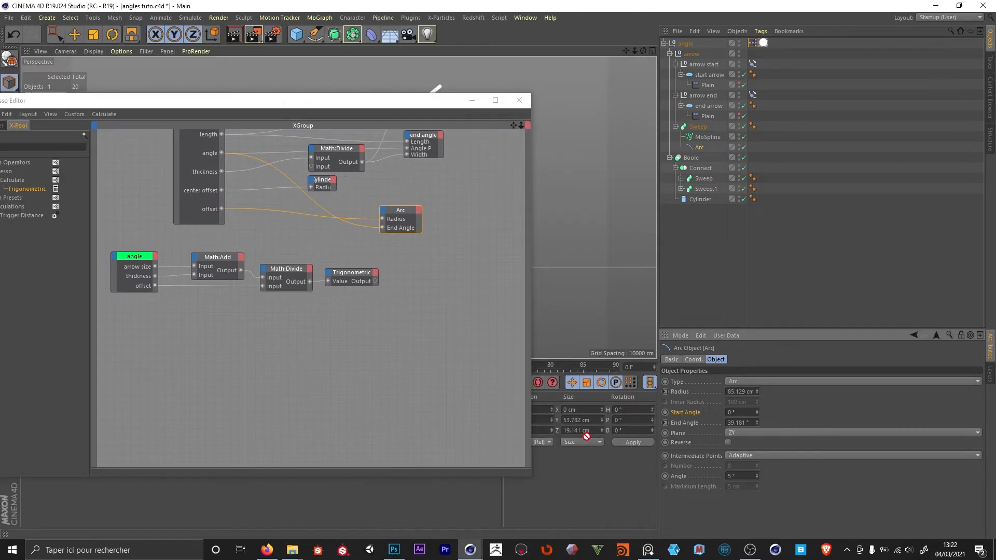
pyautogui.moveTo(381, 233); pyautogui.dragTo(383, 228)
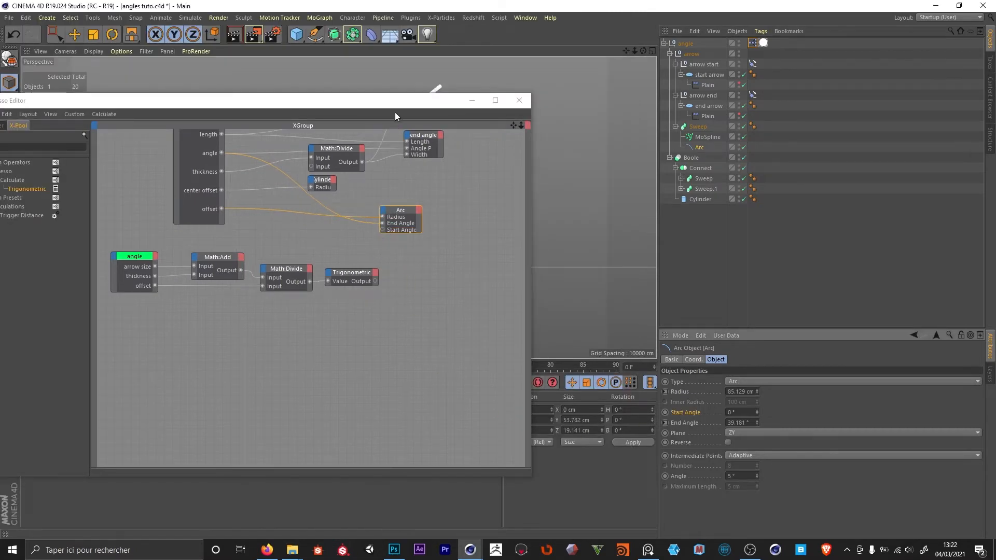
pyautogui.moveTo(394, 108); pyautogui.dragTo(269, 179)
pyautogui.moveTo(249, 352); pyautogui.dragTo(257, 301)
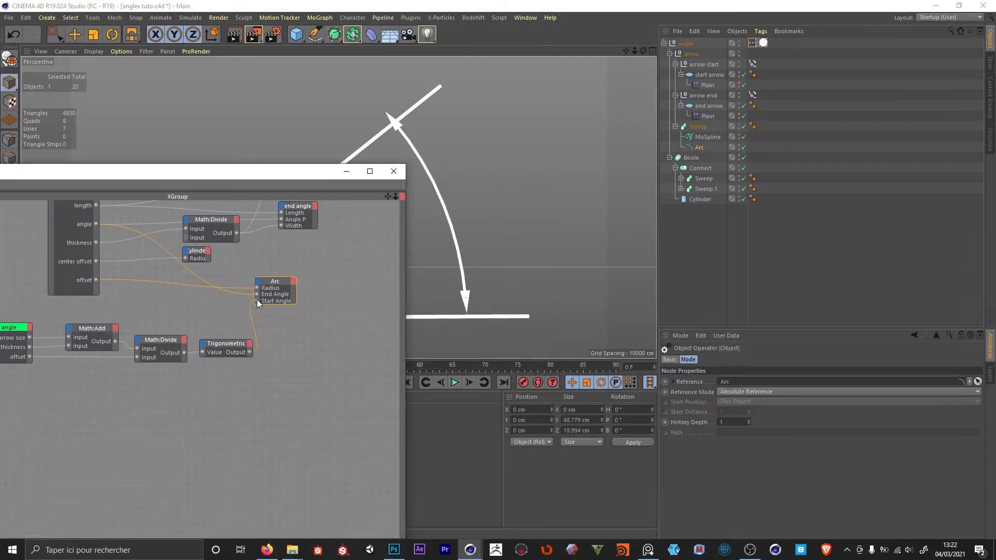
pyautogui.scroll(5, 465, 318)
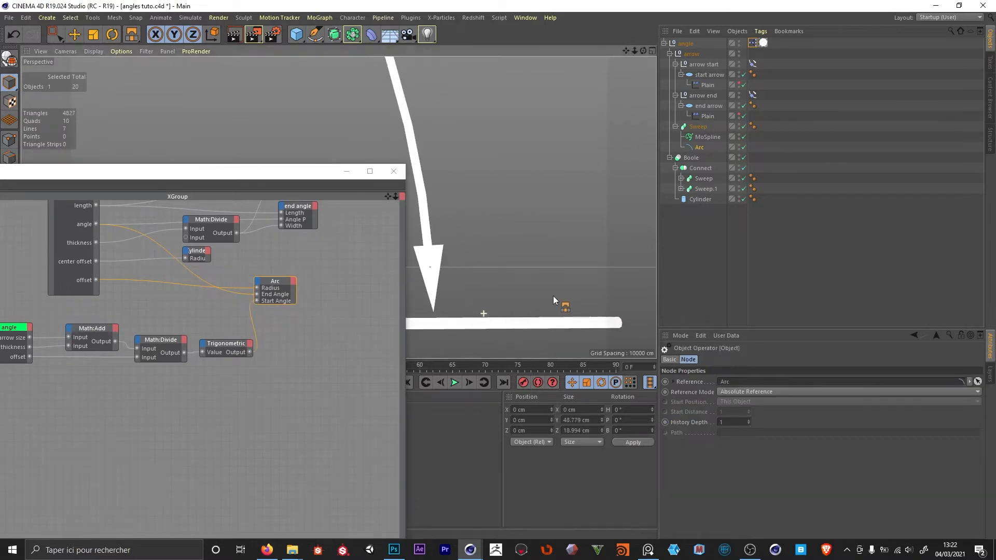
pyautogui.keyDown('alt'); pyautogui.moveTo(502, 303); pyautogui.dragTo(508, 305, button='middle'); pyautogui.keyUp('alt')
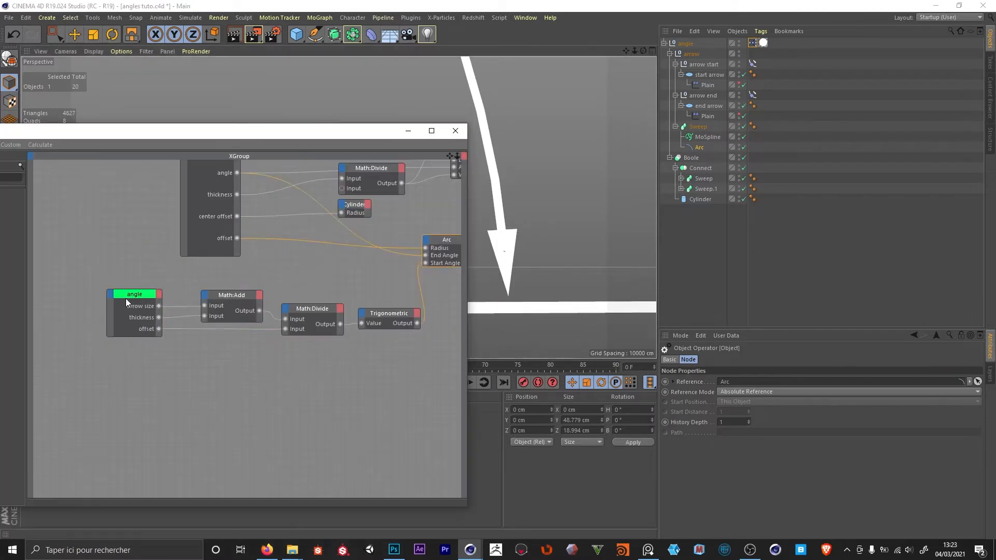
# Duplicate the Math:Add node and route the angle node's thickness through the copy into the original Math:Add's second input.
pyautogui.moveTo(126, 298); pyautogui.dragTo(99, 297)
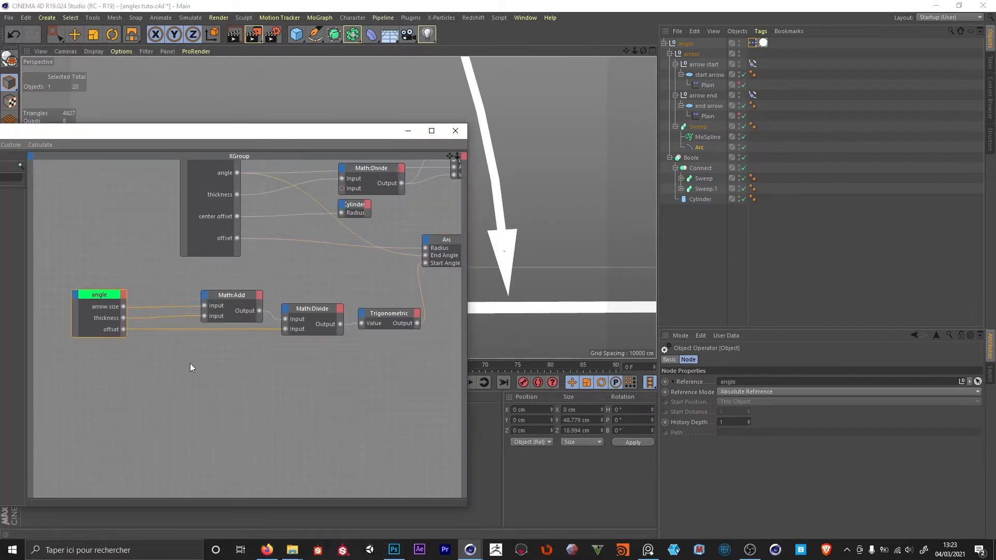
pyautogui.click(240, 307)
pyautogui.keyDown('ctrl'); pyautogui.moveTo(238, 304); pyautogui.dragTo(182, 371); pyautogui.keyUp('ctrl')
pyautogui.moveTo(123, 318); pyautogui.dragTo(205, 317)
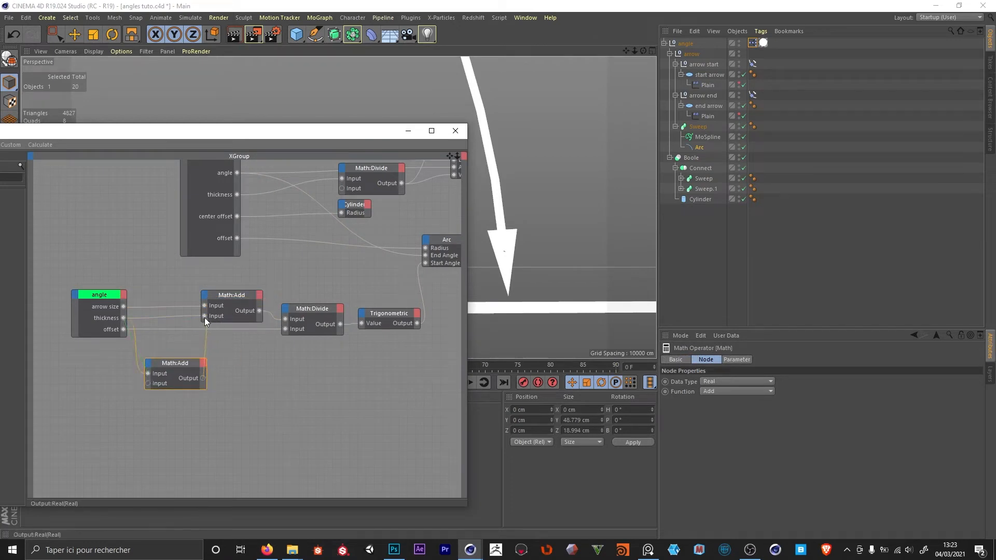
# Set the duplicated Math node to Divide with Input [2] at 2, and place it between the angle and Math:Add nodes.
pyautogui.click(723, 395)
pyautogui.click(717, 431)
pyautogui.click(745, 360)
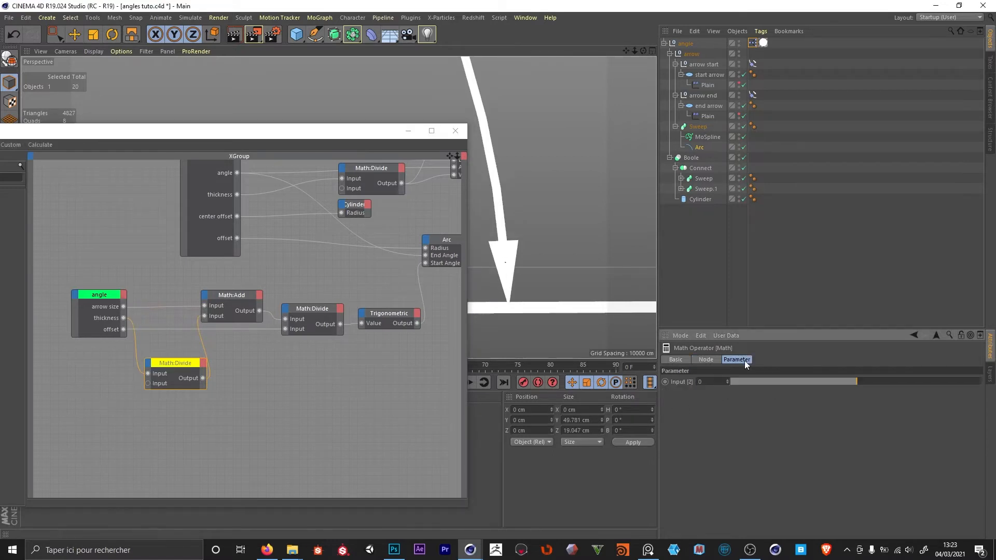
pyautogui.write('2')
pyautogui.press('Return')
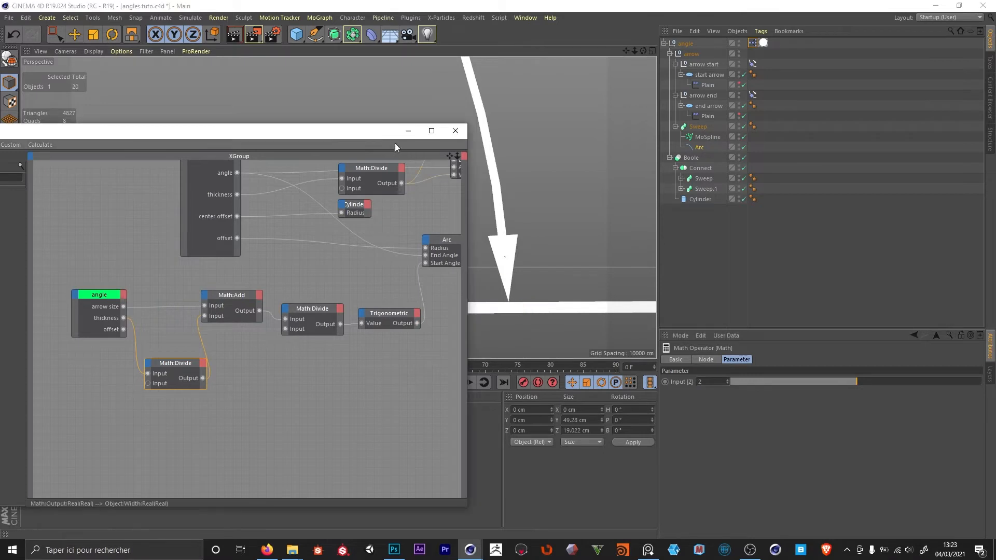
pyautogui.moveTo(183, 360); pyautogui.dragTo(170, 295)
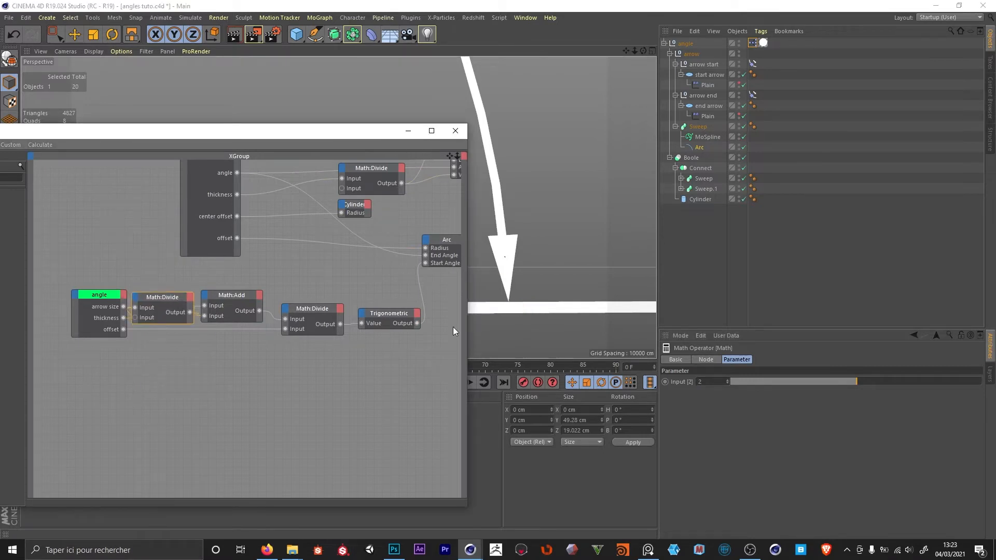
# Make room beside the Arc node, duplicate the thickness Math:Divide node there, and set the copy's function to Subtract.
pyautogui.moveTo(471, 279); pyautogui.dragTo(618, 279)
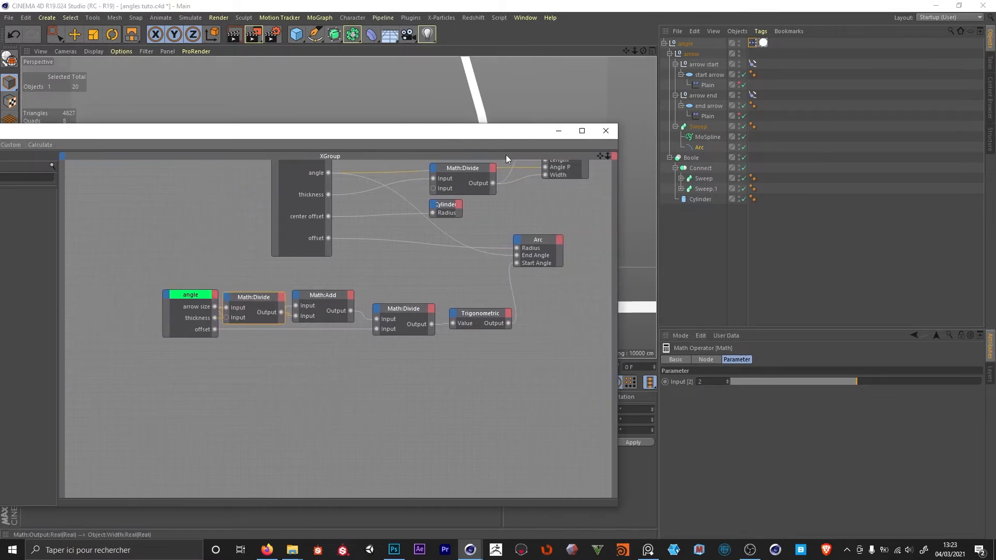
pyautogui.moveTo(476, 133); pyautogui.dragTo(487, 280)
pyautogui.scroll(-4, 505, 121)
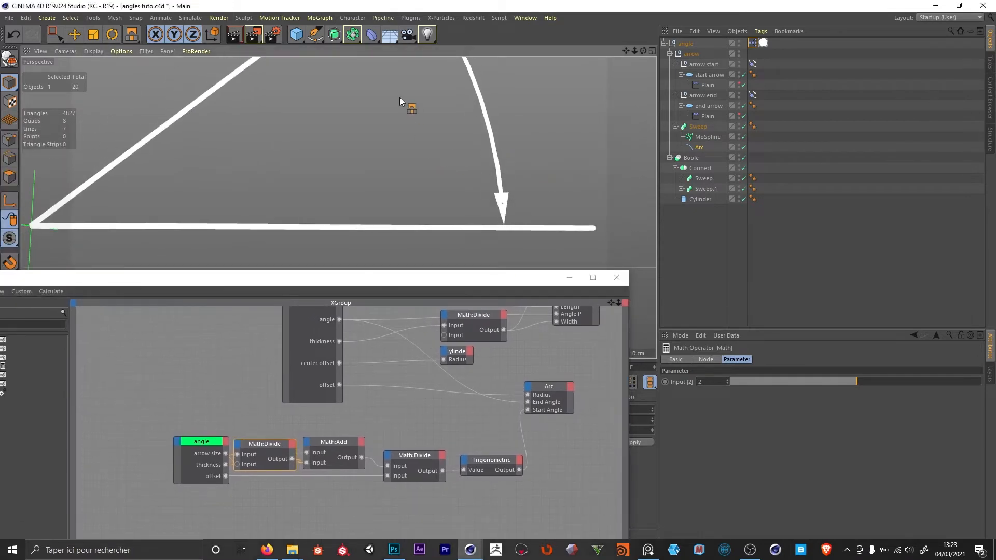
pyautogui.keyDown('alt'); pyautogui.moveTo(399, 98); pyautogui.dragTo(422, 271, button='middle'); pyautogui.keyUp('alt')
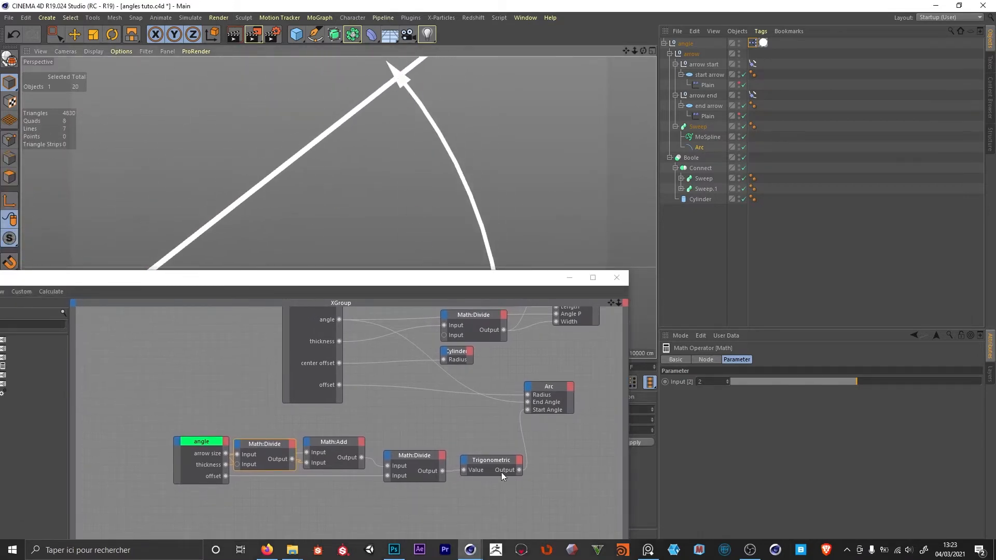
pyautogui.moveTo(549, 400); pyautogui.dragTo(602, 398)
pyautogui.hotkey('ctrl', 'v')
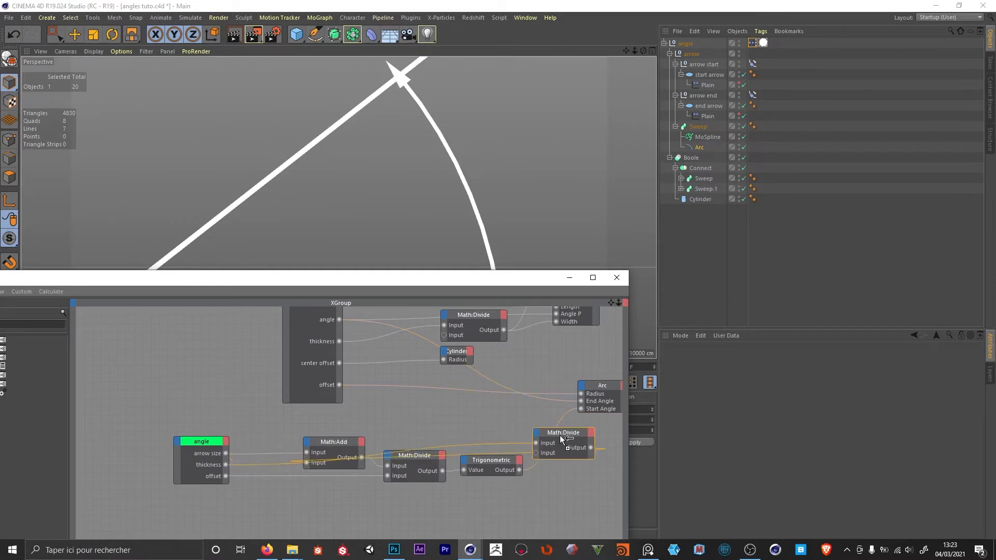
pyautogui.moveTo(541, 445); pyautogui.dragTo(516, 422)
pyautogui.click(539, 413)
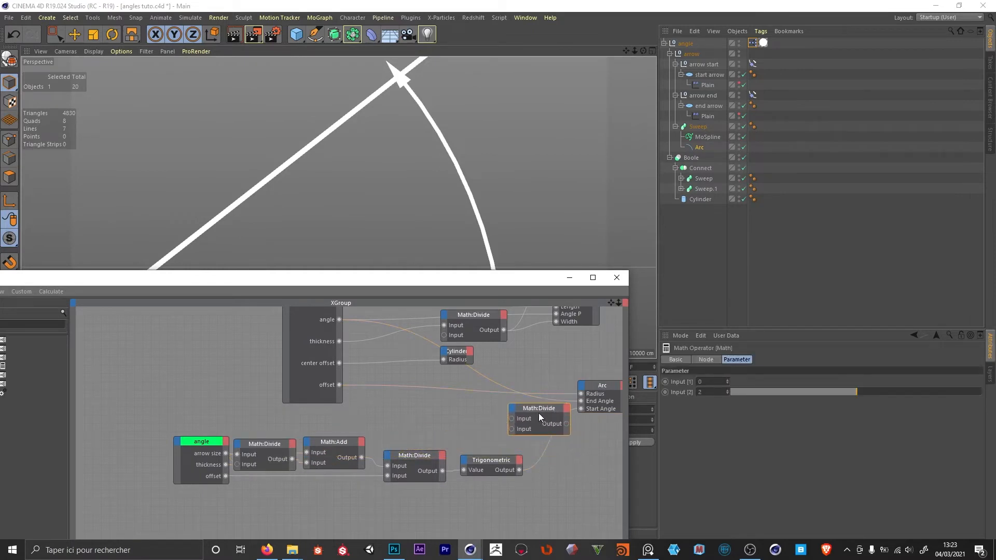
pyautogui.click(715, 357)
pyautogui.scroll(2, 723, 390)
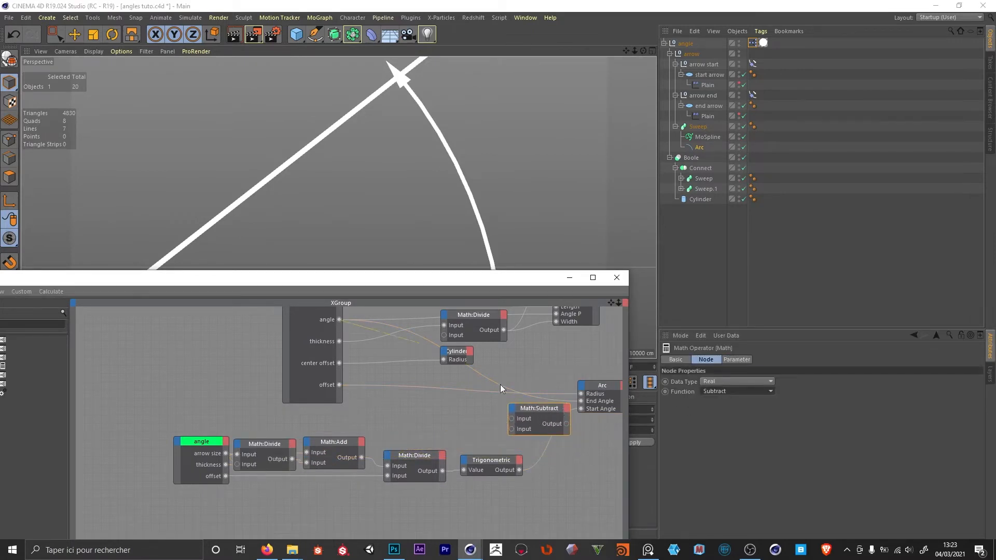
# Wire the Math:Subtract node into the Arc's End Angle connection, minimise the XPresso editor and test the rig's angle.
pyautogui.moveTo(511, 427); pyautogui.dragTo(540, 392)
pyautogui.click(570, 278)
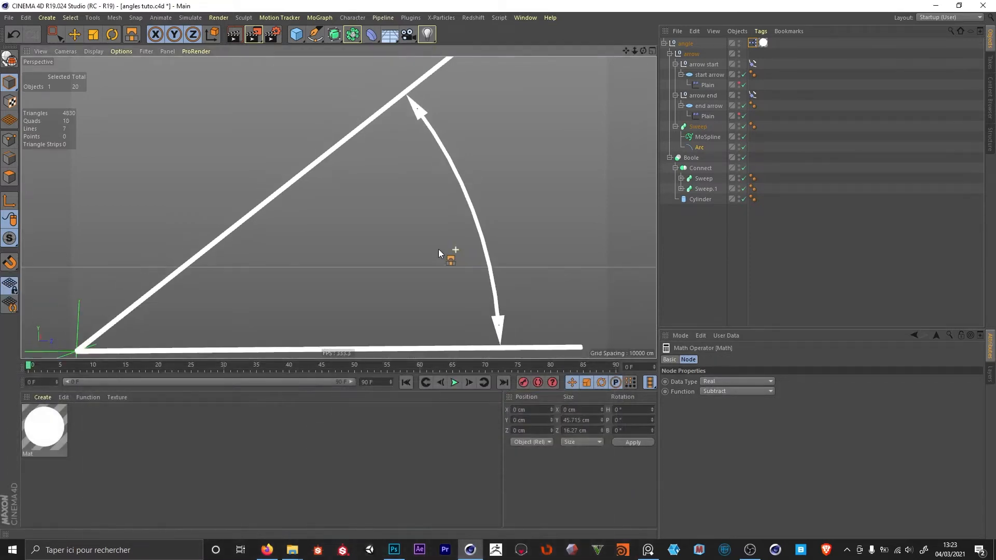
pyautogui.moveTo(771, 380); pyautogui.dragTo(762, 379)
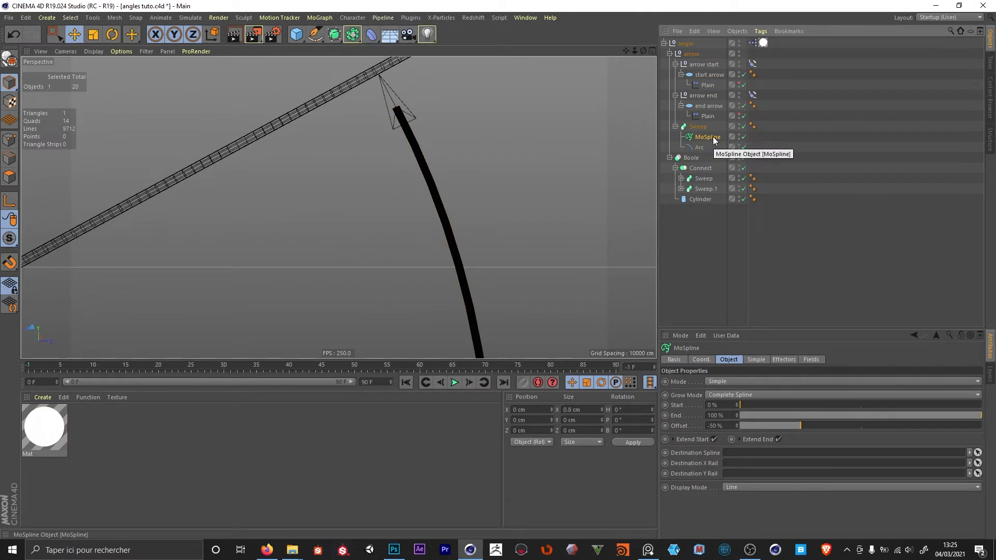
# Set the MoSpline's Steps to 2 in its Simple settings to reduce the arc's excess segments.
pyautogui.keyDown('alt'); pyautogui.moveTo(420, 147); pyautogui.dragTo(557, 121, button='right'); pyautogui.keyUp('alt')
pyautogui.keyDown('alt'); pyautogui.moveTo(369, 209); pyautogui.dragTo(347, 209, button='right'); pyautogui.keyUp('alt')
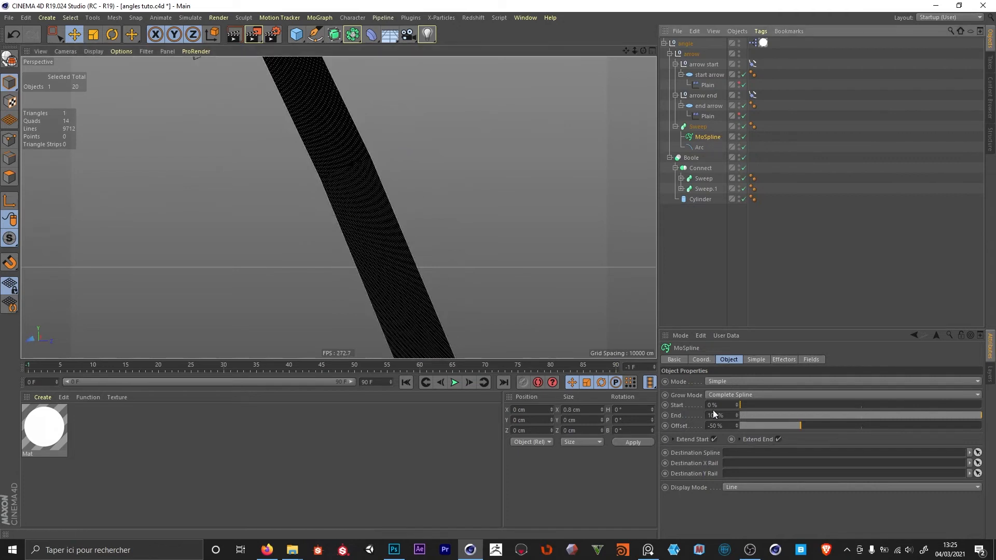
pyautogui.click(756, 359)
pyautogui.doubleClick(709, 392)
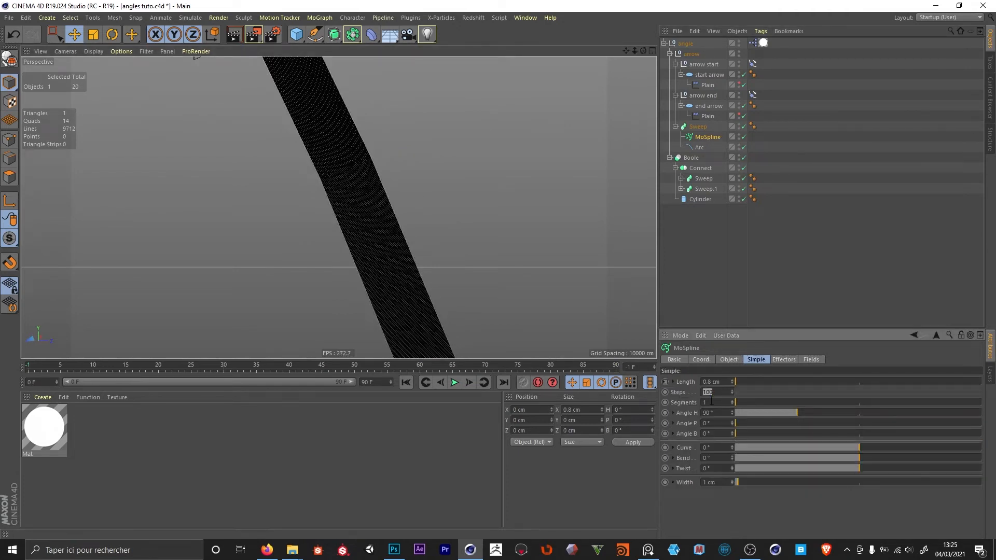
pyautogui.write('2')
pyautogui.press('Return')
pyautogui.keyDown('alt'); pyautogui.moveTo(366, 207); pyautogui.dragTo(285, 216, button='right'); pyautogui.keyUp('alt')
pyautogui.keyDown('alt'); pyautogui.moveTo(285, 216); pyautogui.dragTo(336, 199, button='right'); pyautogui.keyUp('alt')
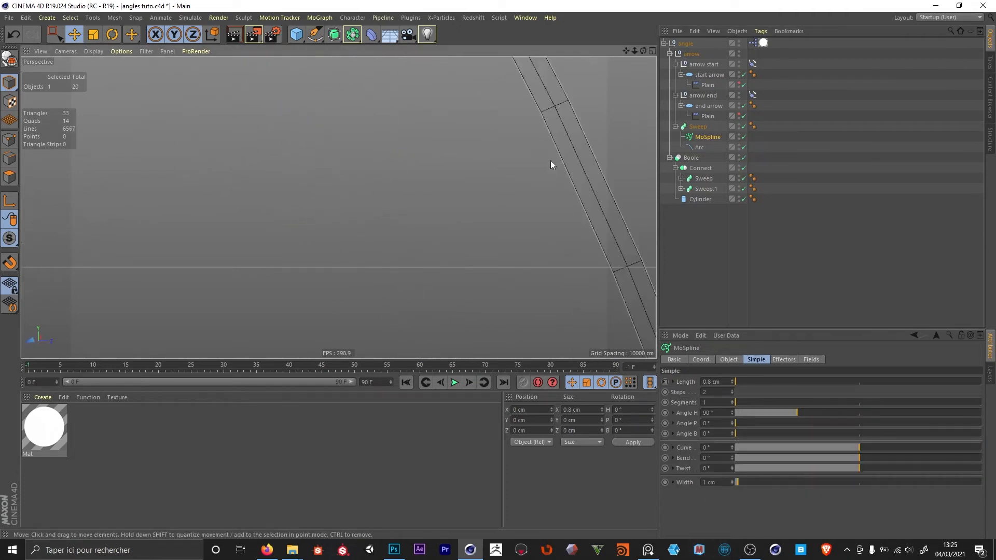
pyautogui.keyDown('alt'); pyautogui.moveTo(551, 165); pyautogui.dragTo(438, 170, button='middle'); pyautogui.keyUp('alt')
pyautogui.keyDown('alt'); pyautogui.moveTo(438, 170); pyautogui.dragTo(365, 174, button='right'); pyautogui.keyUp('alt')
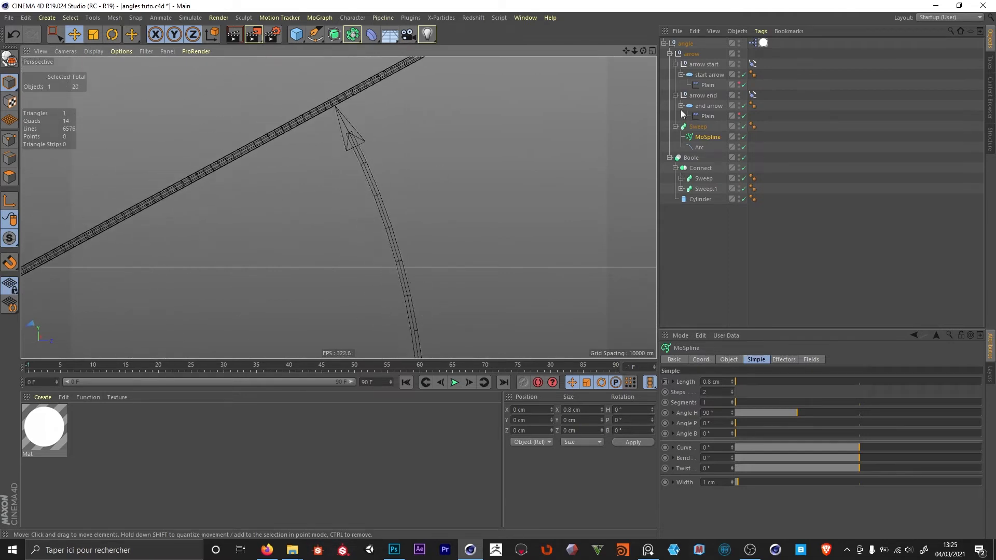
# Set the Arc's adaptive intermediate points Angle to 1° and deselect everything.
pyautogui.click(699, 148)
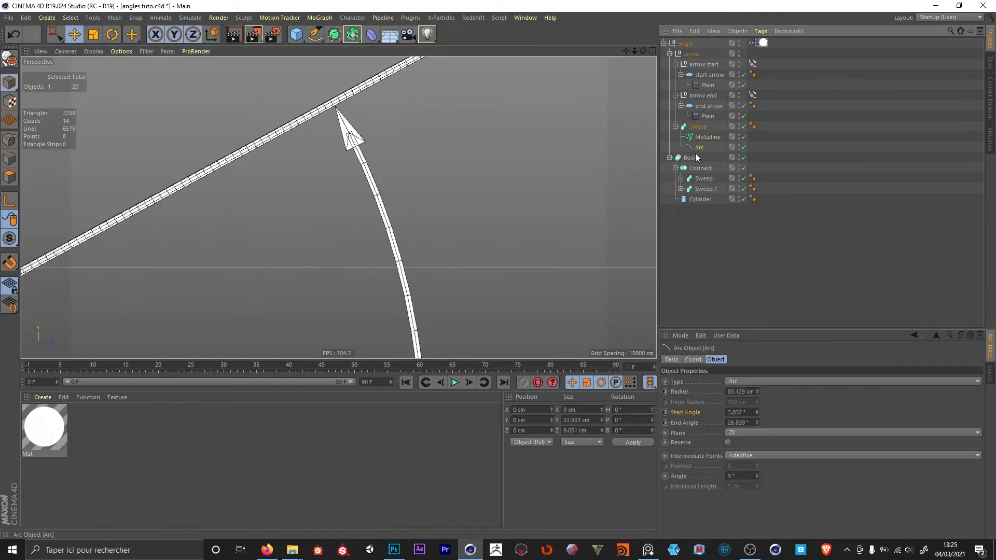
pyautogui.click(741, 476)
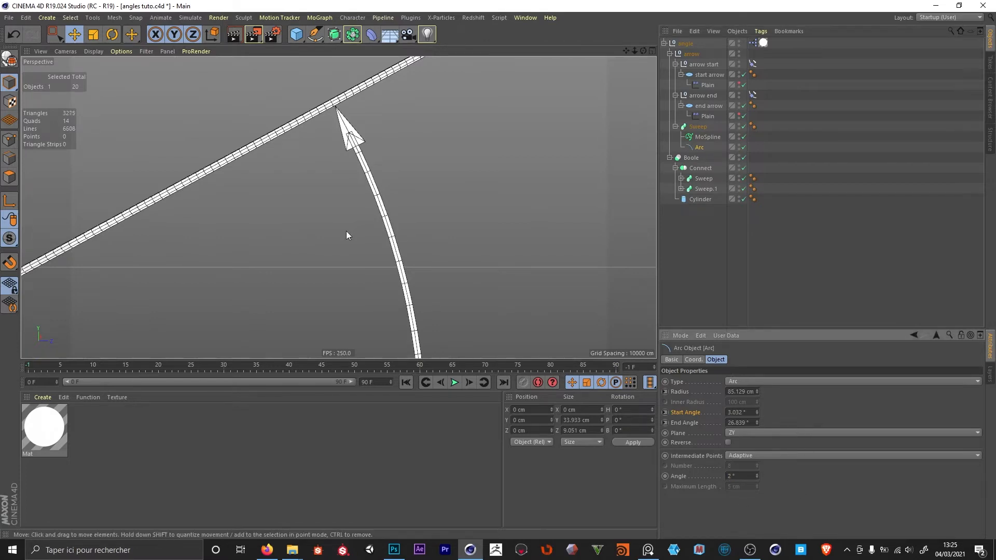
pyautogui.scroll(-3, 389, 223)
pyautogui.doubleClick(732, 476)
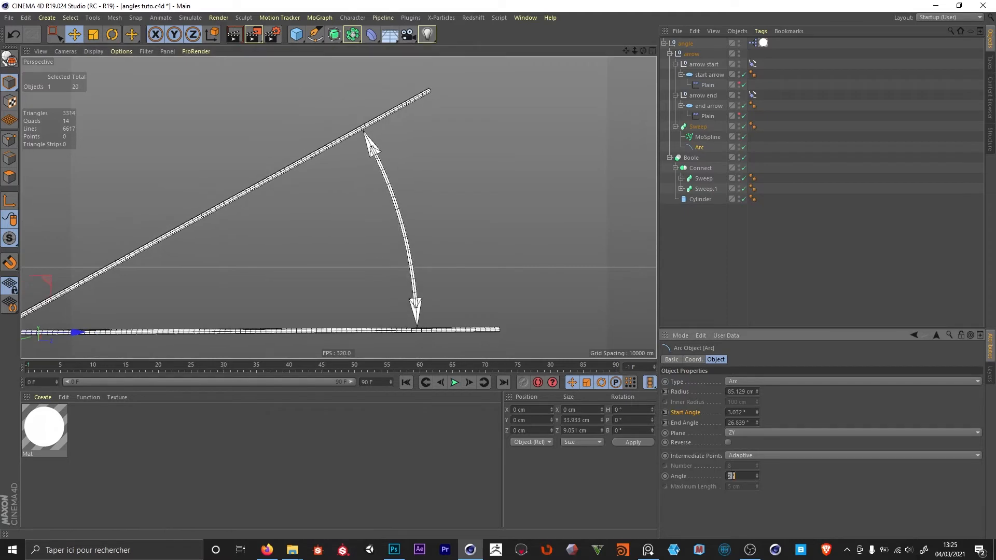
pyautogui.write('1')
pyautogui.click(694, 253)
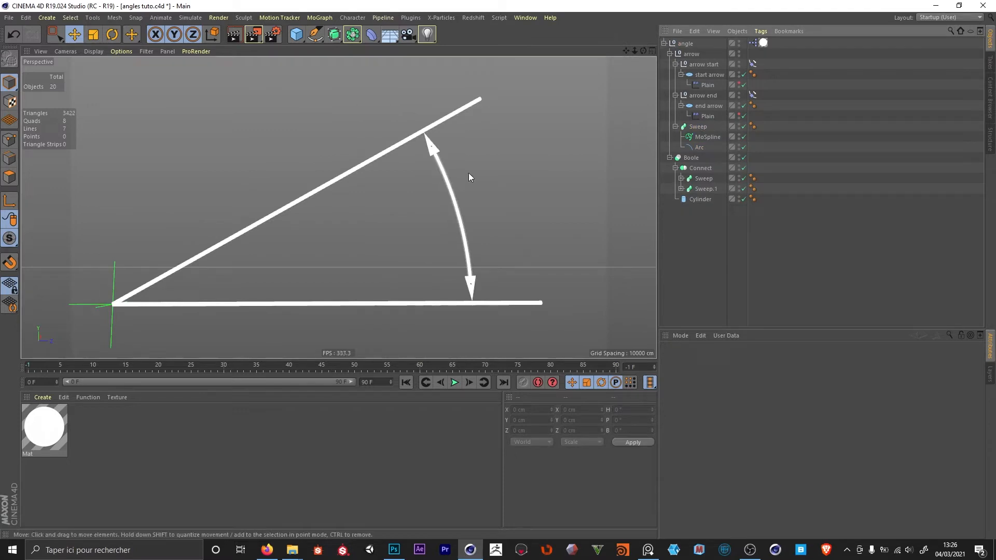
# Add a MoText object and set its Depth to 0 cm.
pyautogui.click(320, 17)
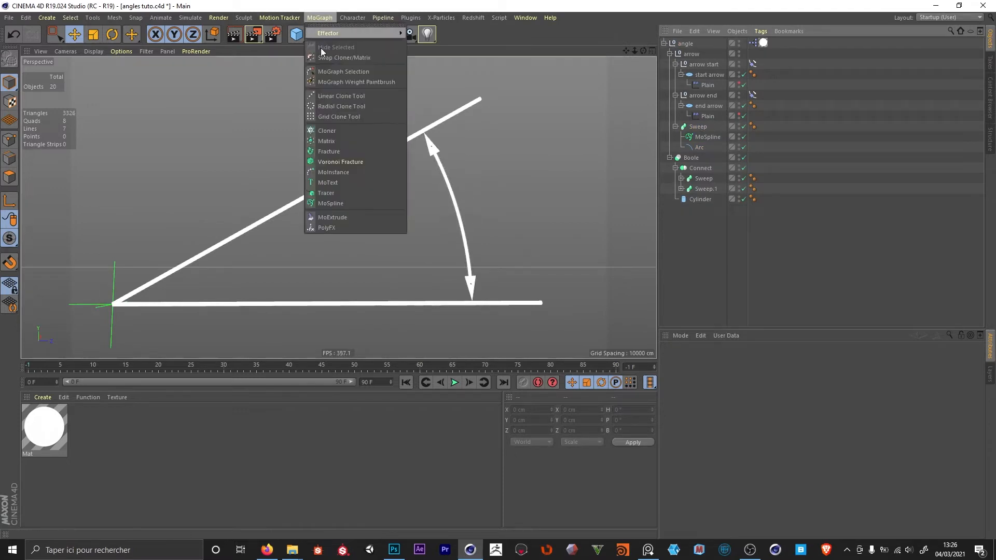
pyautogui.click(332, 183)
pyautogui.doubleClick(718, 382)
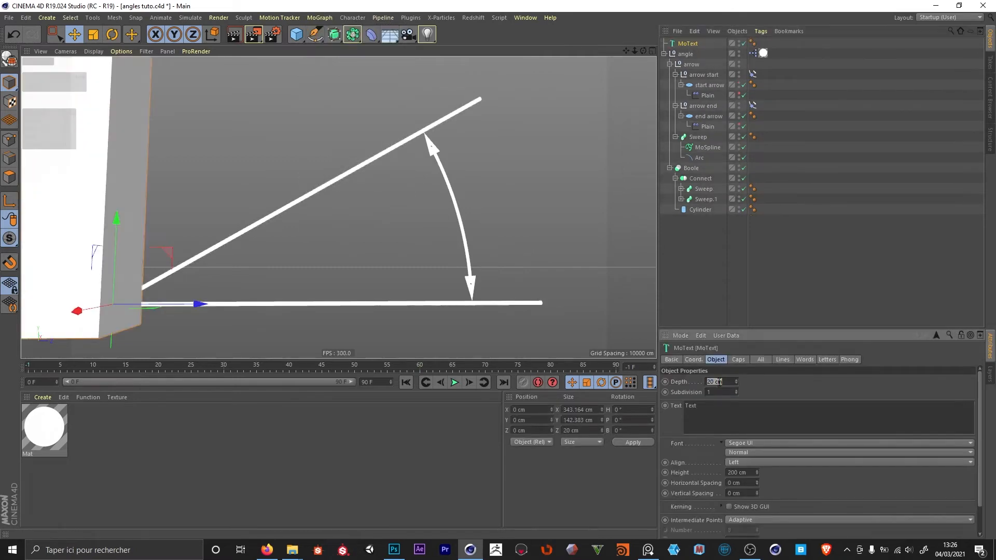
pyautogui.press('BackSpace')
pyautogui.write('0')
pyautogui.press('Return')
pyautogui.scroll(-4, 378, 276)
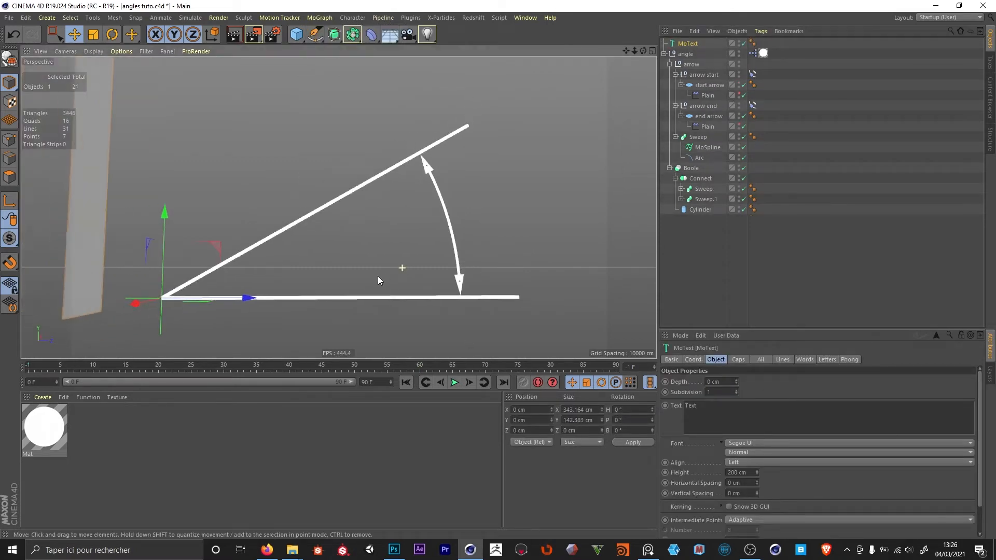
pyautogui.scroll(-3, 412, 290)
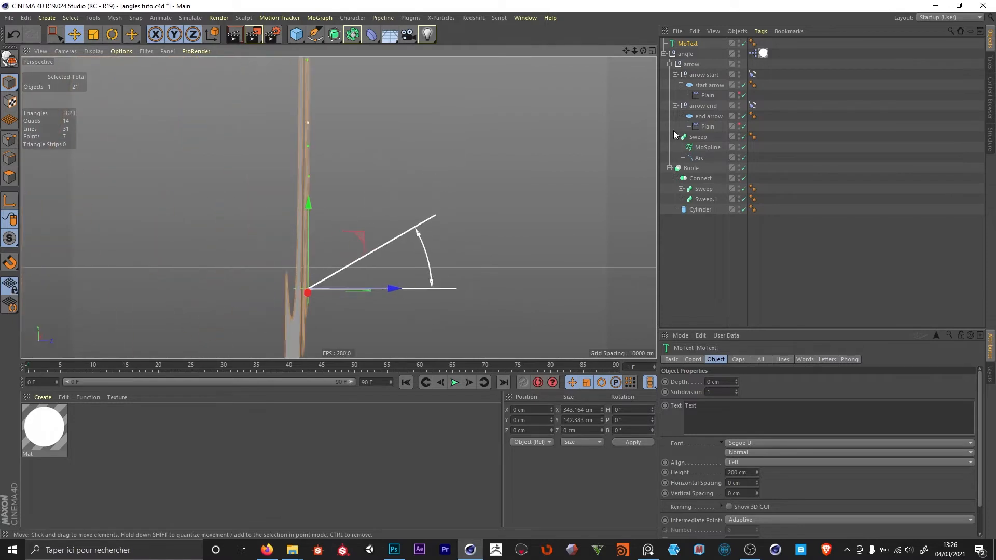
# Group the MoText in a null named measure and nest that null inside angle, below Boole.
pyautogui.hotkey('alt', 'g')
pyautogui.doubleClick(685, 44)
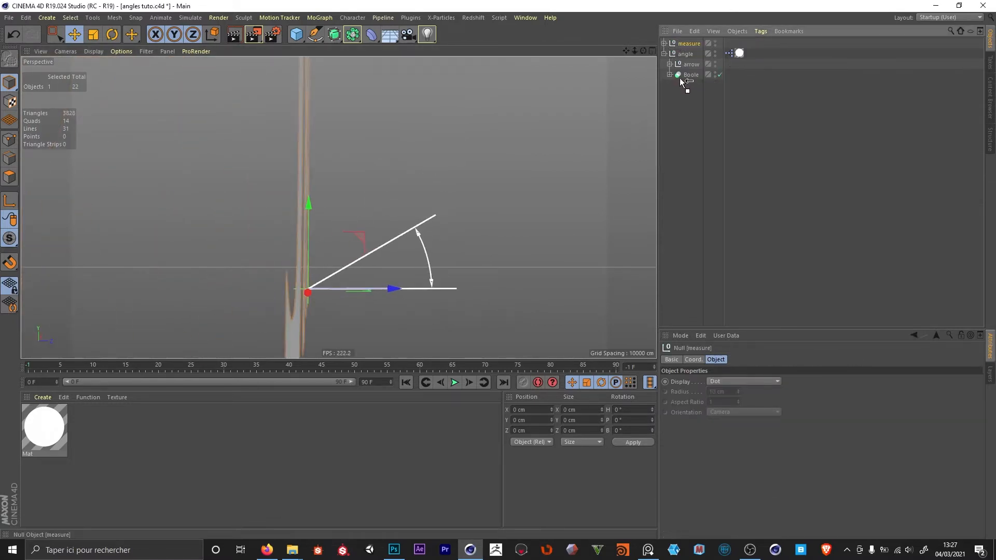
pyautogui.click(686, 119)
pyautogui.click(680, 73)
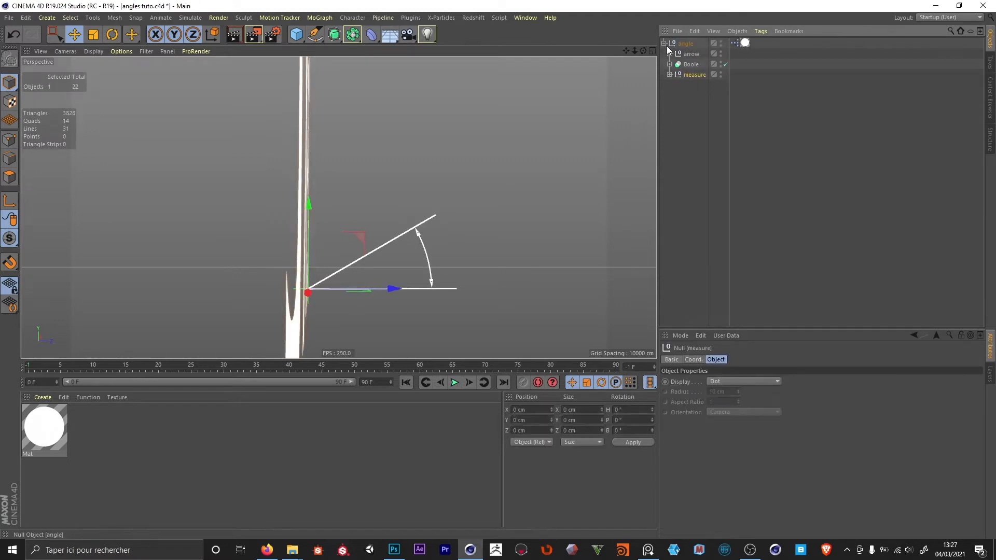
# Add an Align to Spline tag to the measure null and assign the Arc as its Spline Path.
pyautogui.click(669, 54)
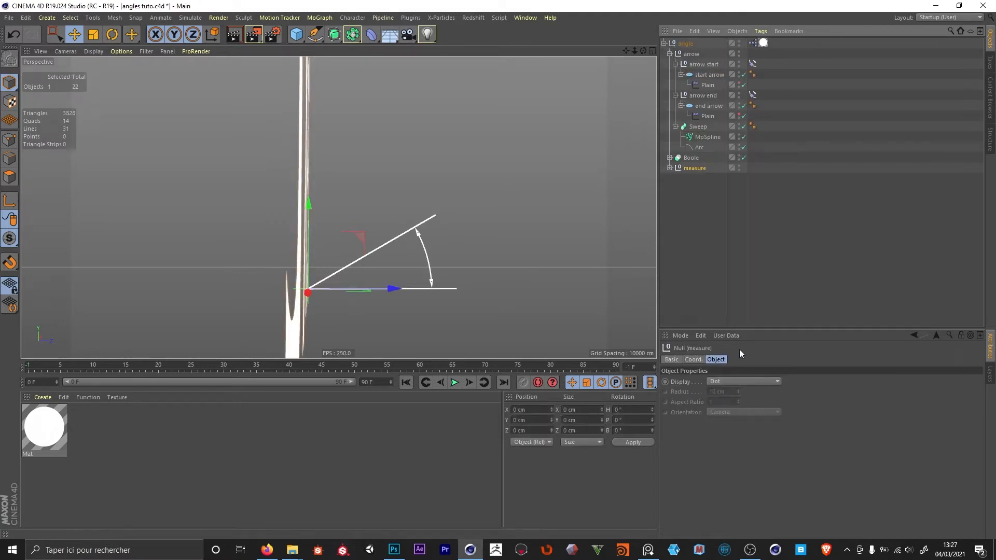
pyautogui.click(760, 31)
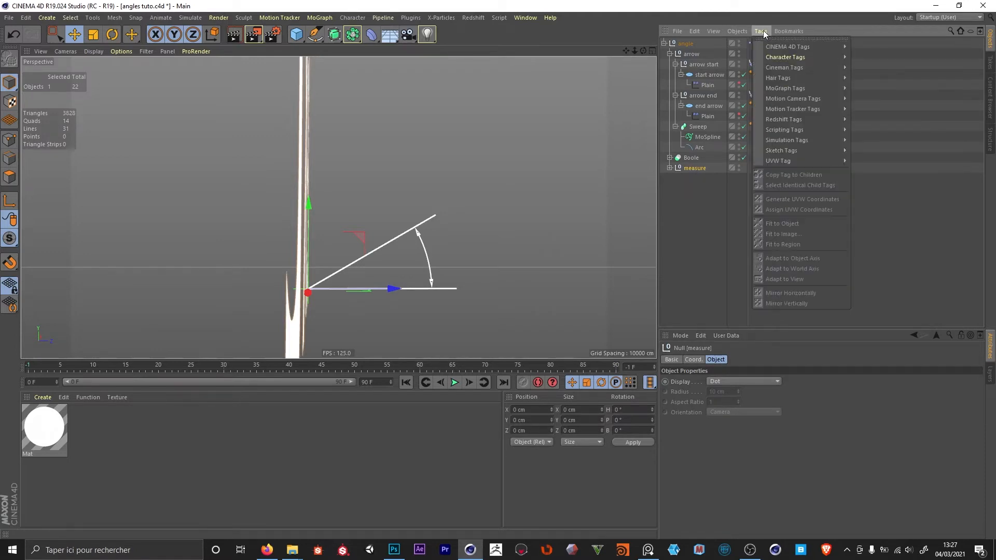
pyautogui.moveTo(789, 54)
pyautogui.click(871, 55)
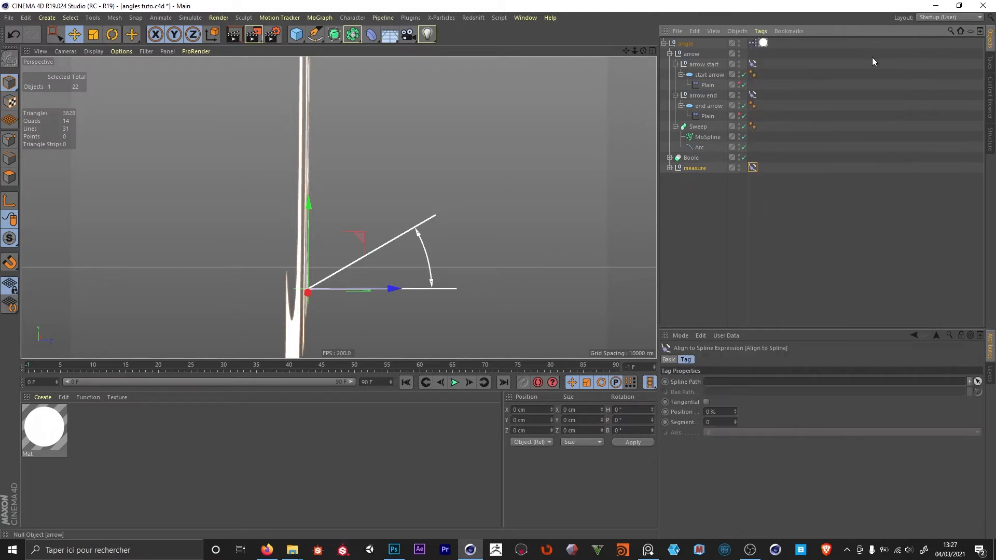
pyautogui.moveTo(701, 147); pyautogui.dragTo(732, 388)
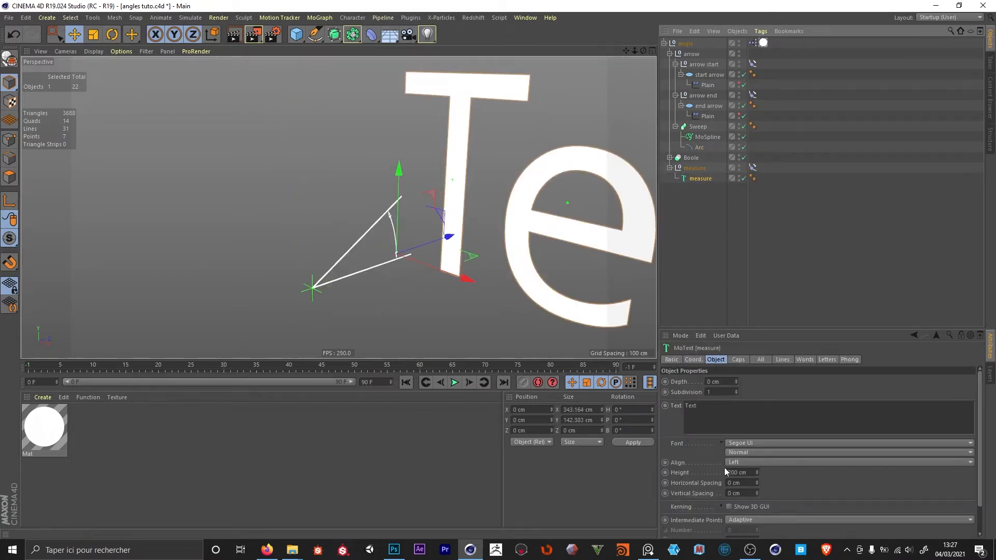
# Set the measure text's height to 20 cm and its alignment to Middle.
pyautogui.press('Return')
pyautogui.click(761, 462)
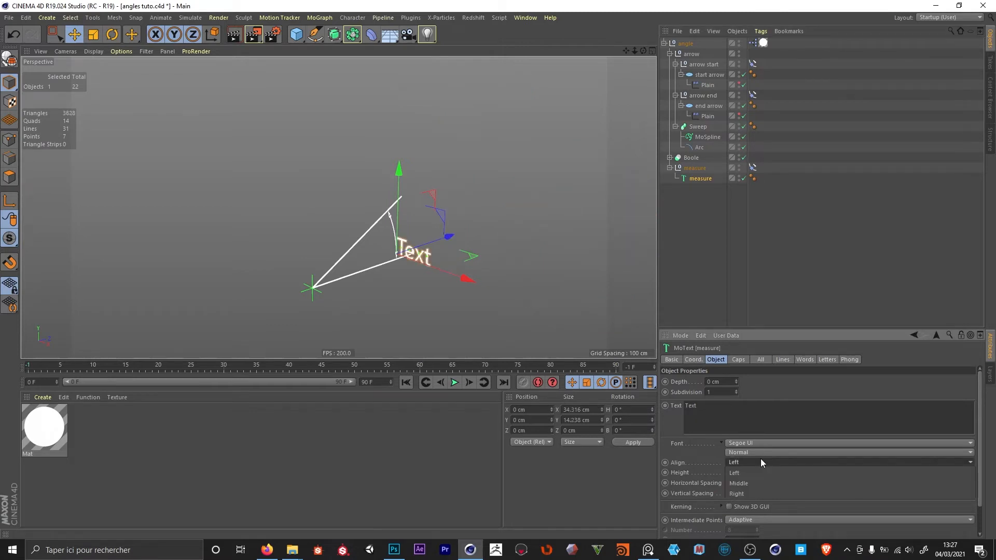
pyautogui.click(745, 484)
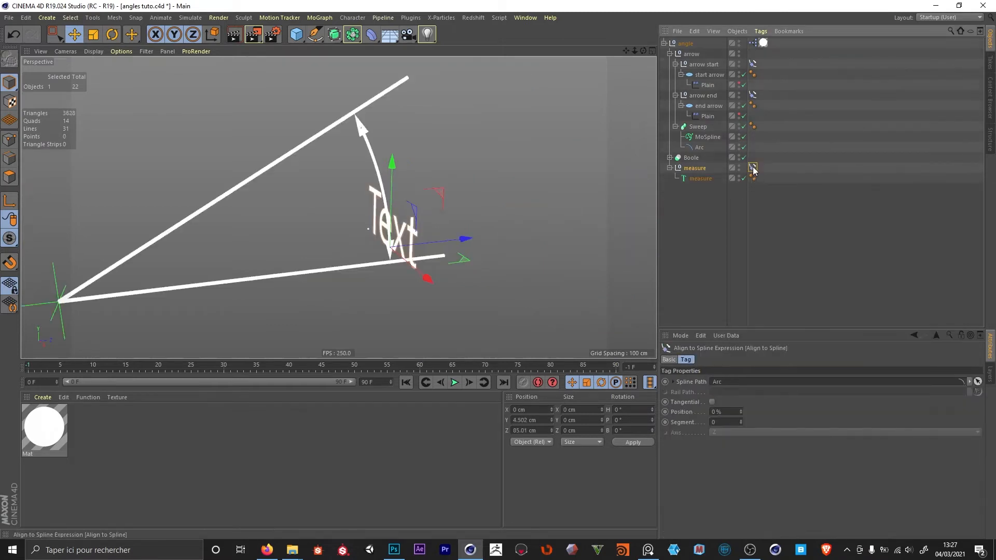
# Make the measure null's Align to Spline tag tangential and set its position on the arc to 50%.
pyautogui.click(713, 402)
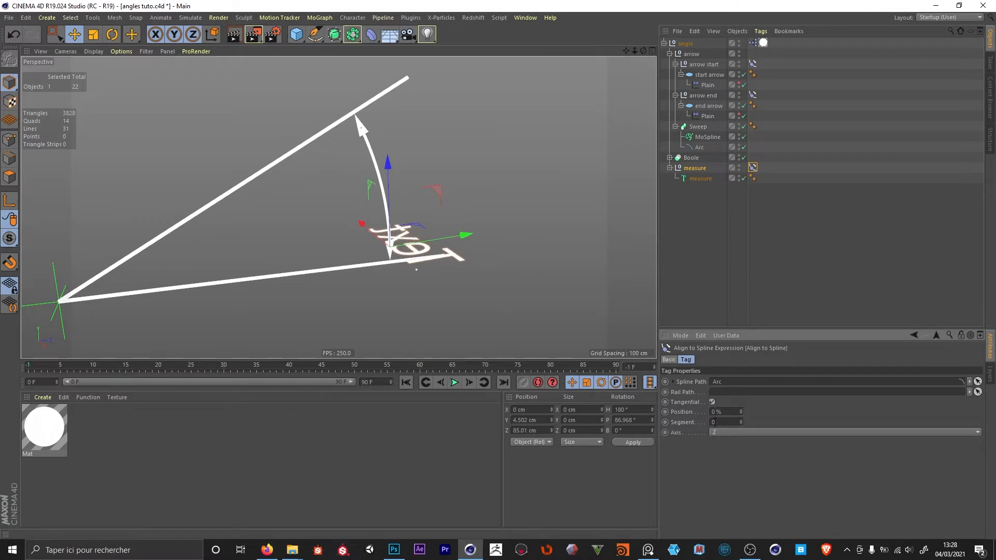
pyautogui.click(722, 413)
pyautogui.write('50')
pyautogui.press('Return')
# Rotate the measure text so it lies in the plane of the angle and reads along the arc.
pyautogui.press('r')
pyautogui.click(402, 189)
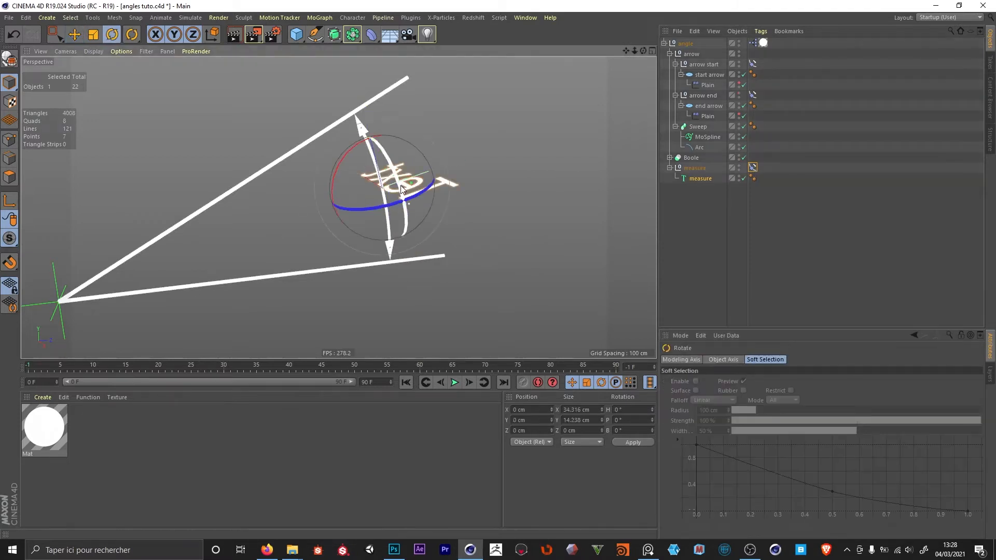
pyautogui.moveTo(402, 189); pyautogui.dragTo(336, 57)
# Duplicate the arrow size user data of the angle null and name the copy text size.
pyautogui.click(685, 43)
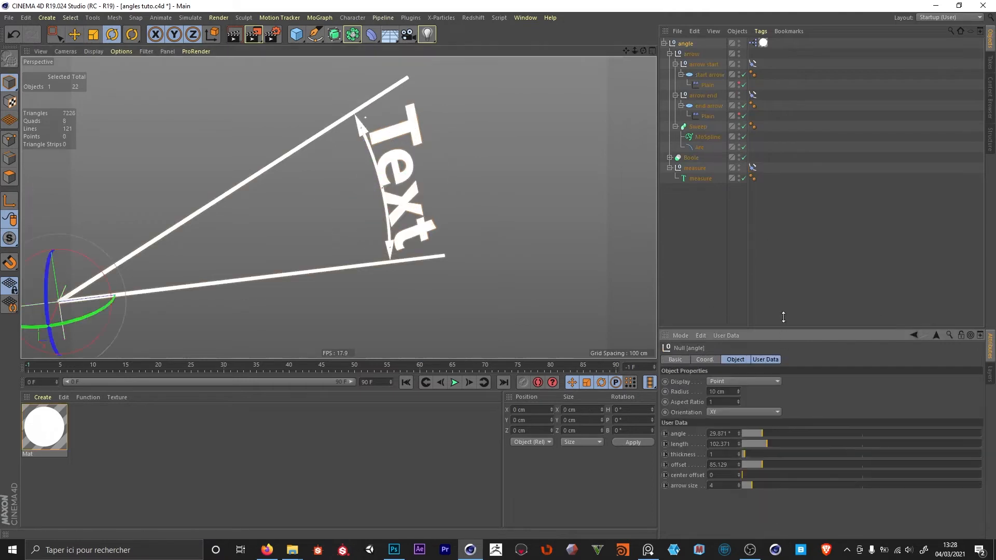
pyautogui.doubleClick(760, 359)
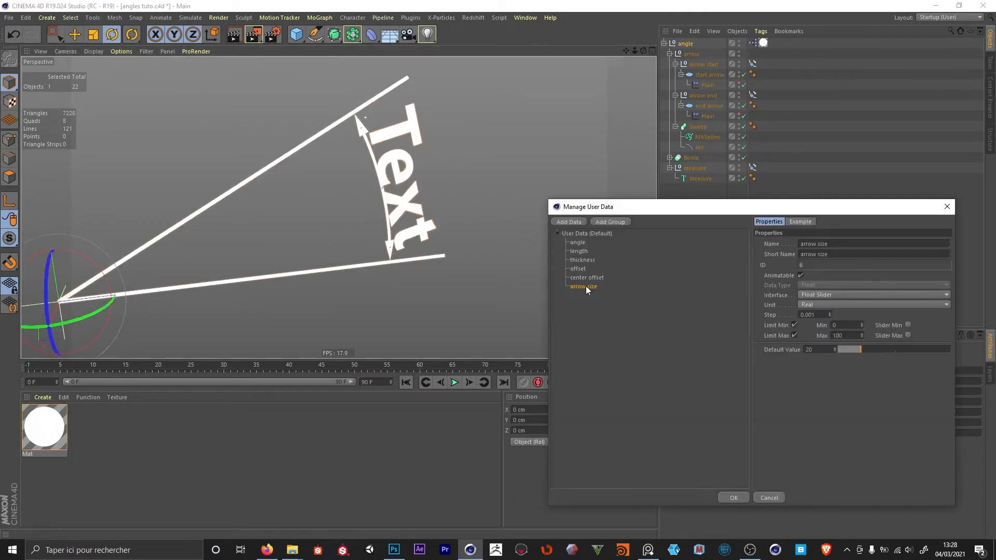
pyautogui.hotkey('ctrl', 'c')
pyautogui.hotkey('ctrl', 'v')
pyautogui.tripleClick(869, 246)
pyautogui.write('text size')
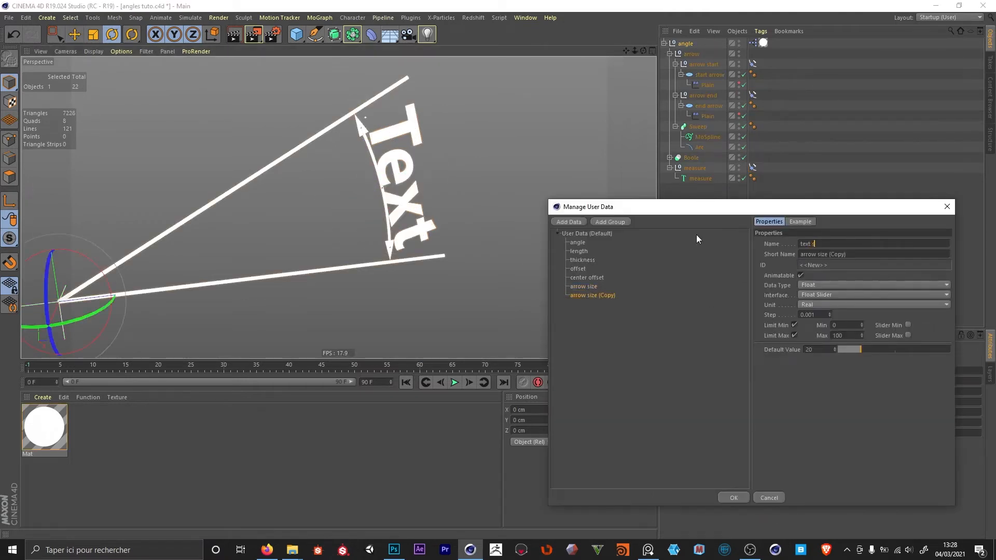
pyautogui.press('Return')
# Set the default value of the text size user data to 5 and apply the user data changes.
pyautogui.doubleClick(816, 348)
pyautogui.write('5')
pyautogui.press('Return')
pyautogui.click(735, 498)
# Open the angle null's XPresso setup and add nodes for the angle null and the measure text below the existing ones.
pyautogui.doubleClick(753, 42)
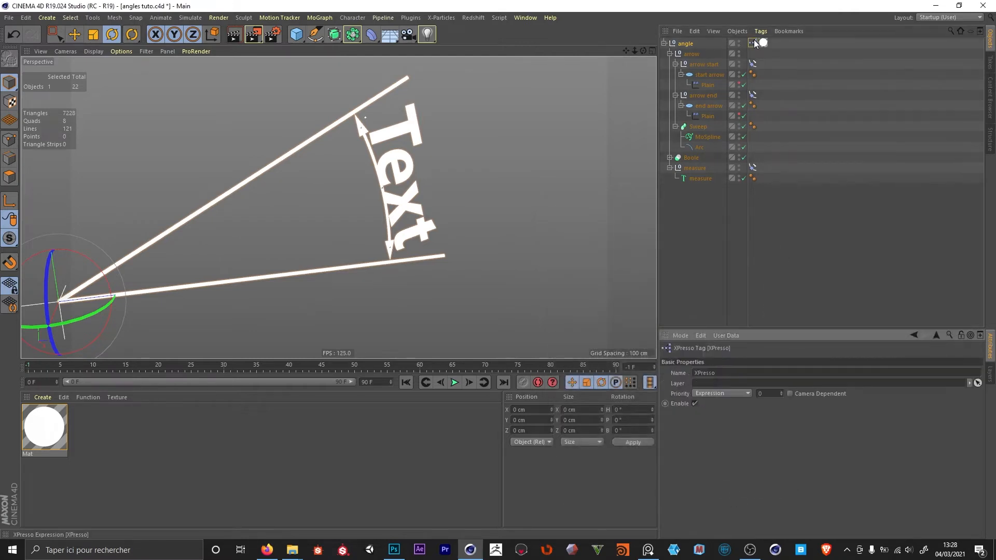
pyautogui.moveTo(381, 139); pyautogui.dragTo(378, 138)
pyautogui.scroll(-3, 301, 375)
pyautogui.moveTo(685, 43); pyautogui.dragTo(298, 441)
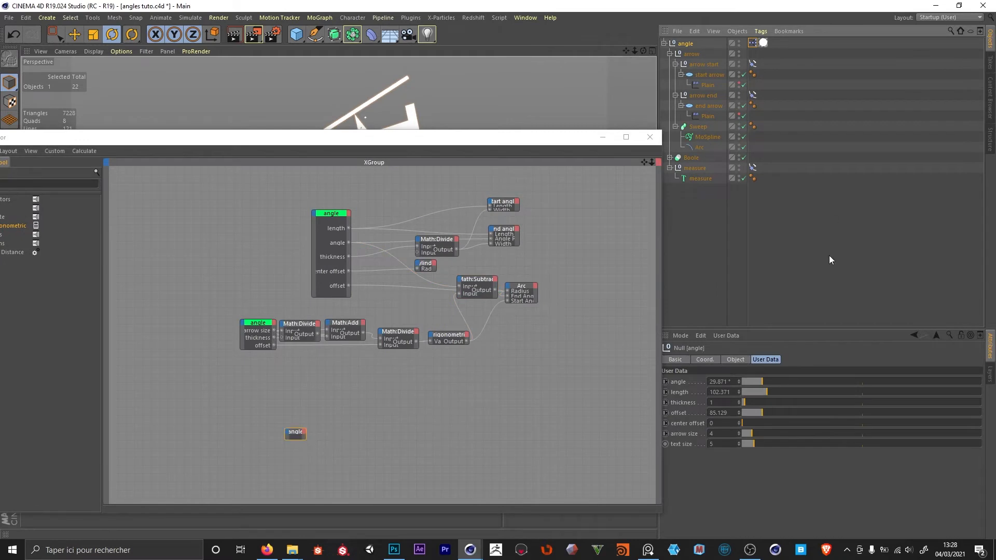
pyautogui.moveTo(696, 178); pyautogui.dragTo(352, 450)
# Connect the new angle node's text size output to the Height input of the measure text node.
pyautogui.click(701, 179)
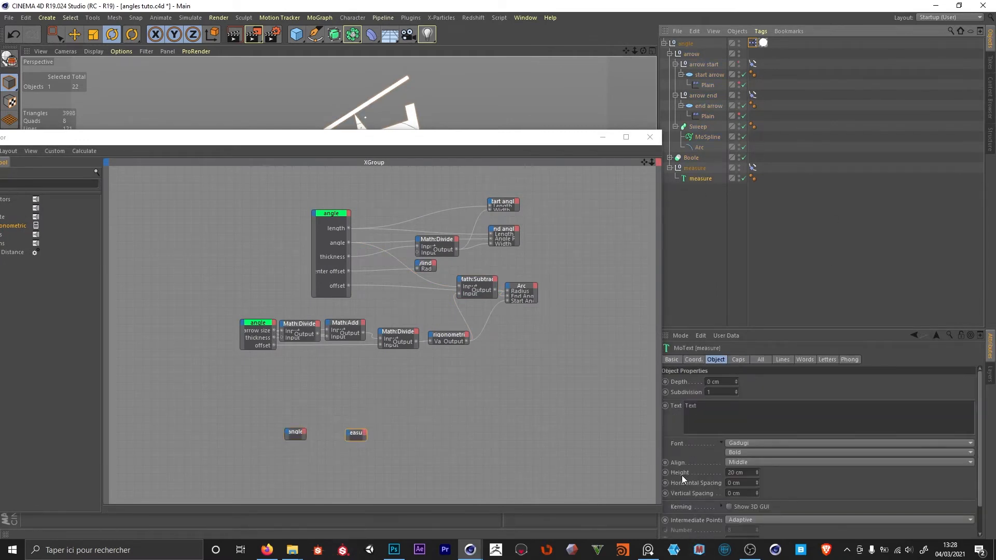
pyautogui.moveTo(682, 475); pyautogui.dragTo(353, 440)
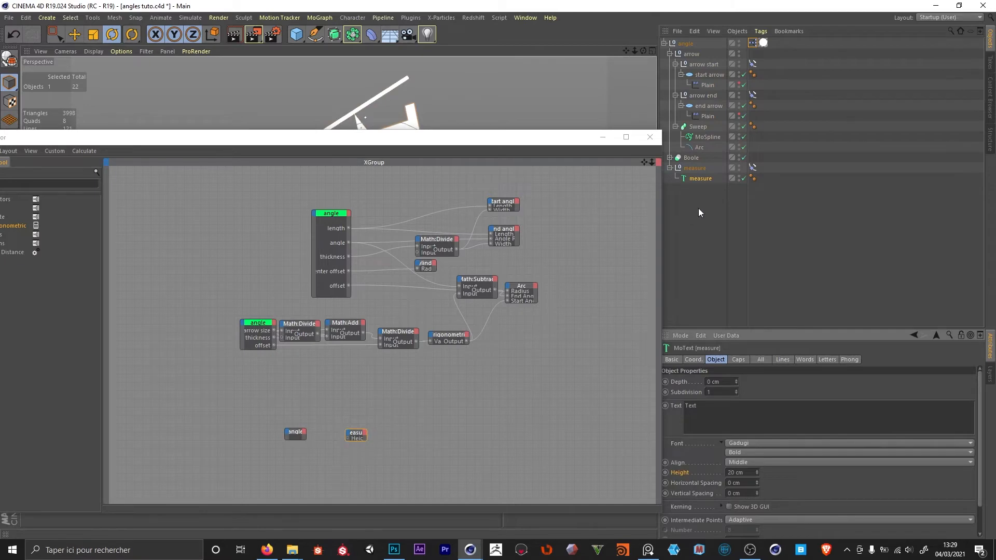
pyautogui.click(685, 44)
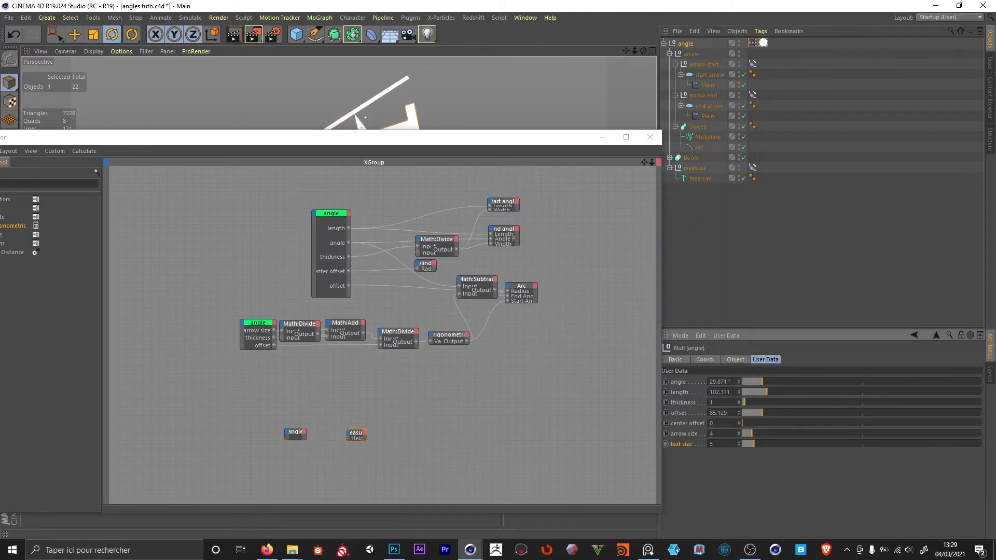
pyautogui.moveTo(286, 470); pyautogui.dragTo(348, 439)
# Match the text size node's title color to the green of the other angle nodes, and set the angle to about 29.1°.
pyautogui.click(297, 433)
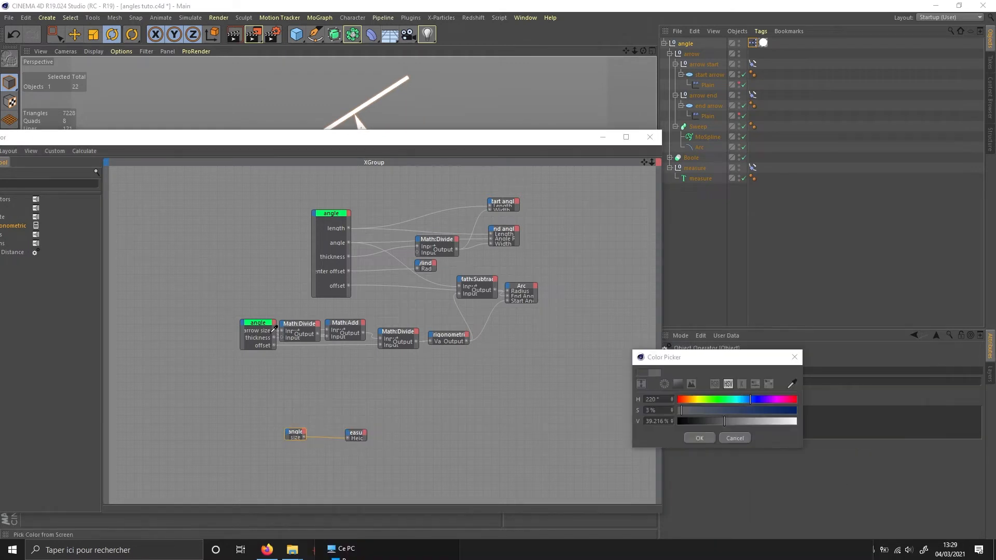
pyautogui.click(268, 323)
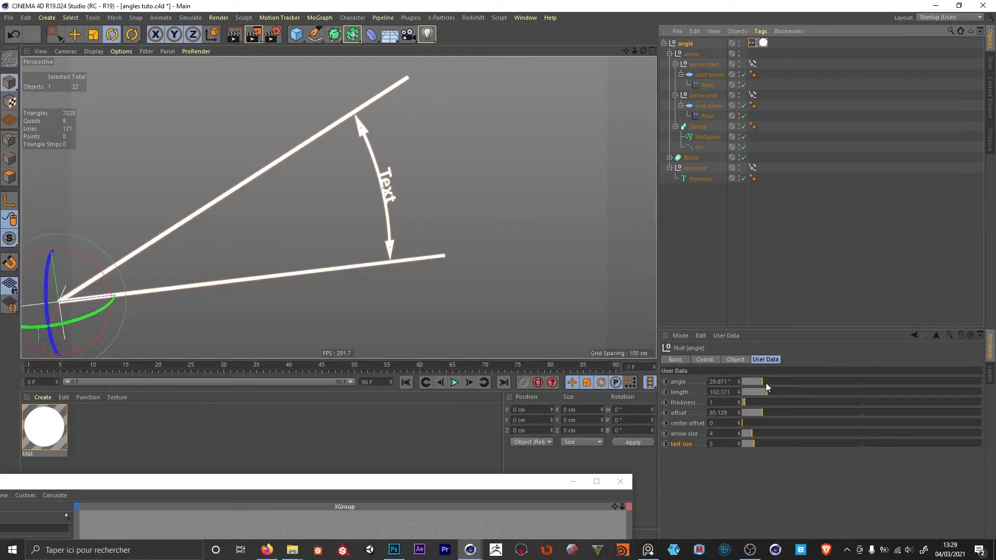
pyautogui.moveTo(766, 383)
pyautogui.mouseDown()
pyautogui.moveTo(775, 384)
pyautogui.moveTo(761, 387)
pyautogui.mouseUp()
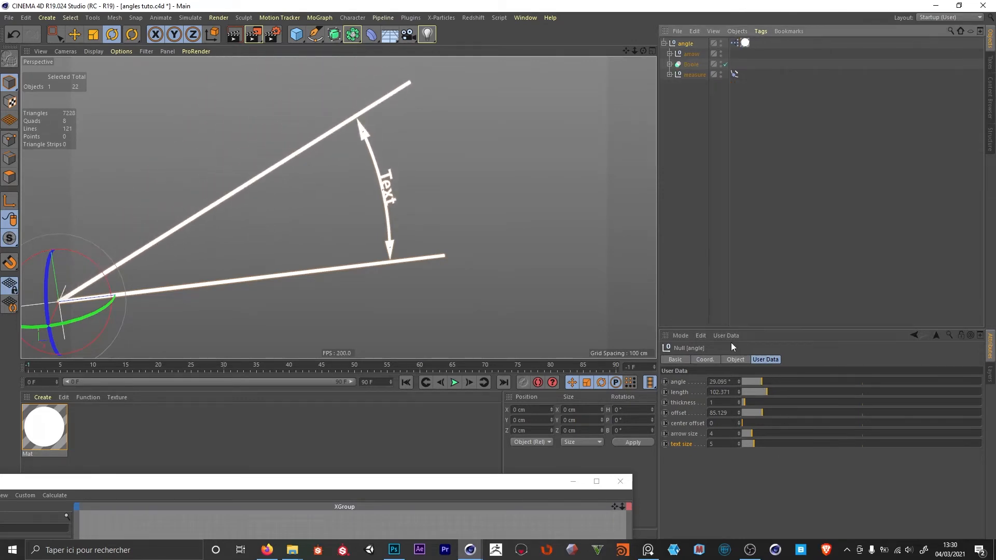
# Add a user data field named anim with a Float Slider interface in percent, placed first in the list.
pyautogui.click(726, 336)
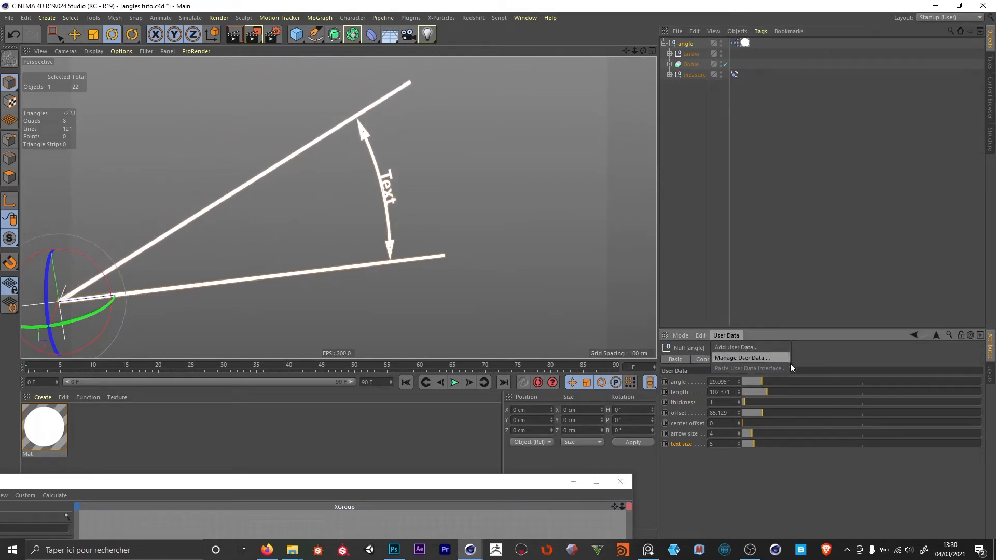
pyautogui.click(744, 357)
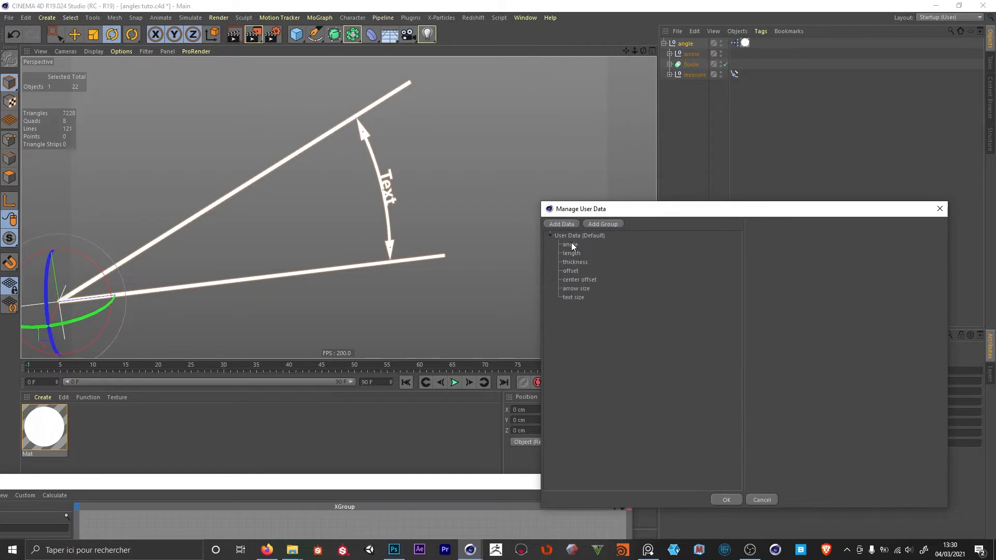
pyautogui.click(567, 224)
pyautogui.doubleClick(819, 247)
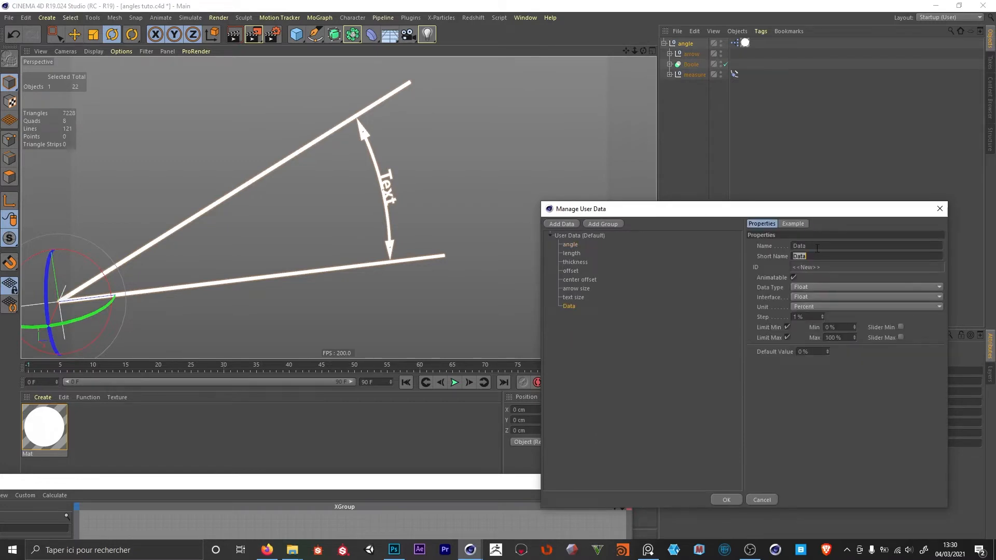
pyautogui.write('anim')
pyautogui.click(825, 297)
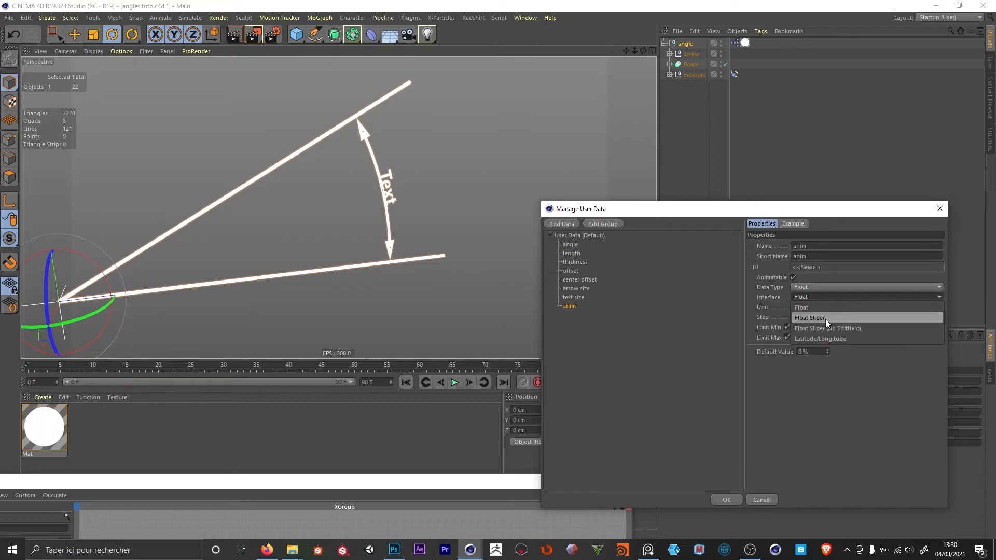
pyautogui.click(825, 319)
pyautogui.moveTo(833, 352)
pyautogui.mouseDown()
pyautogui.moveTo(876, 356)
pyautogui.moveTo(826, 354)
pyautogui.mouseUp()
pyautogui.moveTo(569, 306); pyautogui.dragTo(571, 241)
# Add a Separator user data entry directly below anim and apply the user data changes.
pyautogui.click(562, 224)
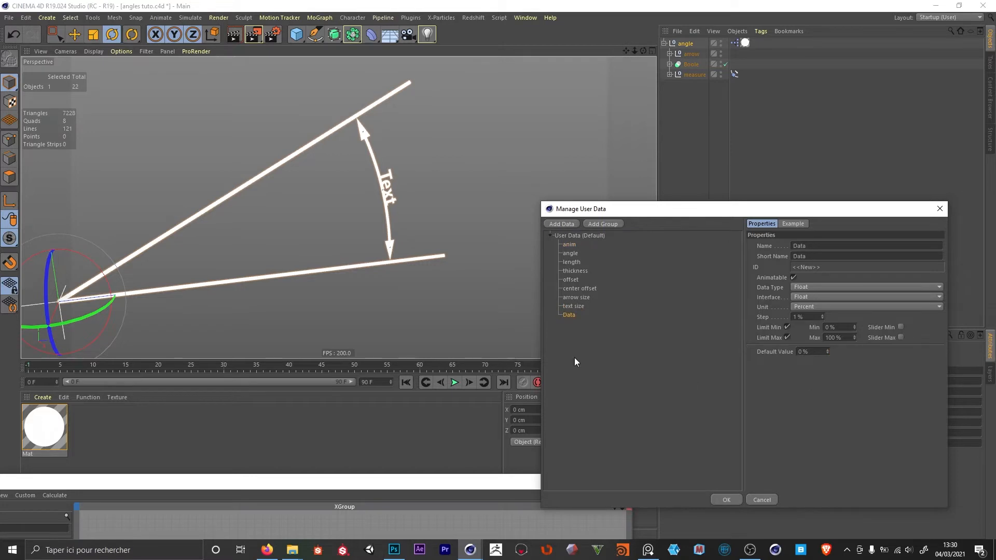
pyautogui.click(828, 287)
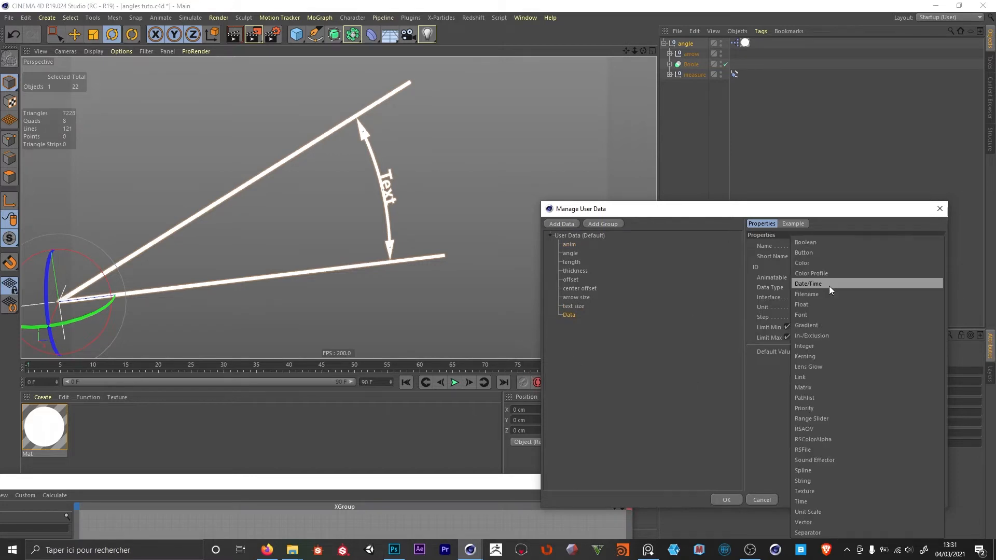
pyautogui.click(819, 533)
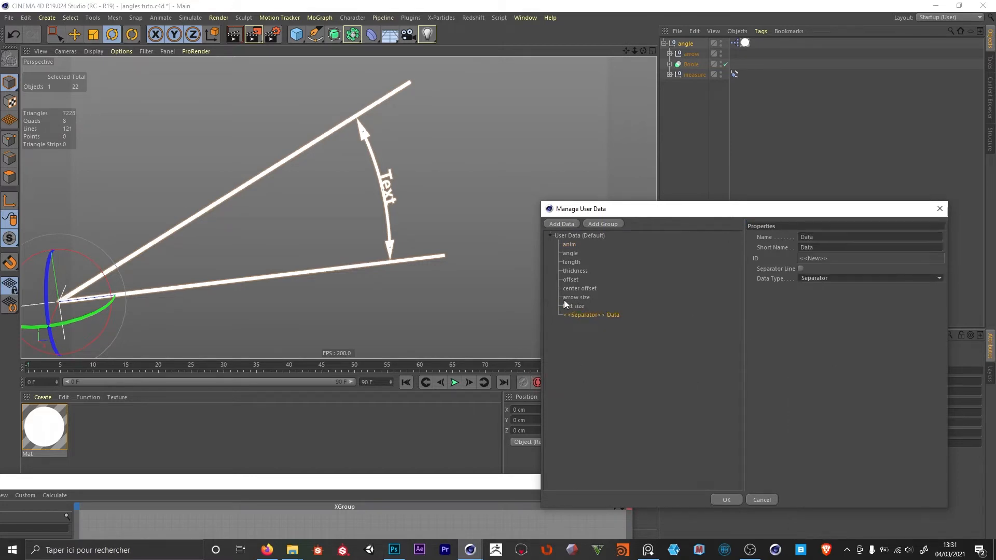
pyautogui.moveTo(579, 315); pyautogui.dragTo(571, 250)
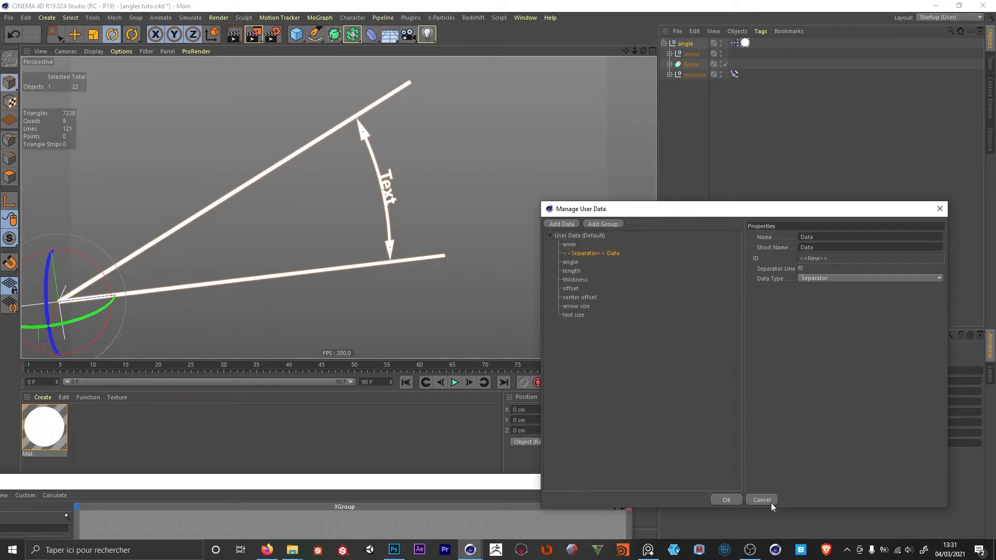
pyautogui.click(725, 501)
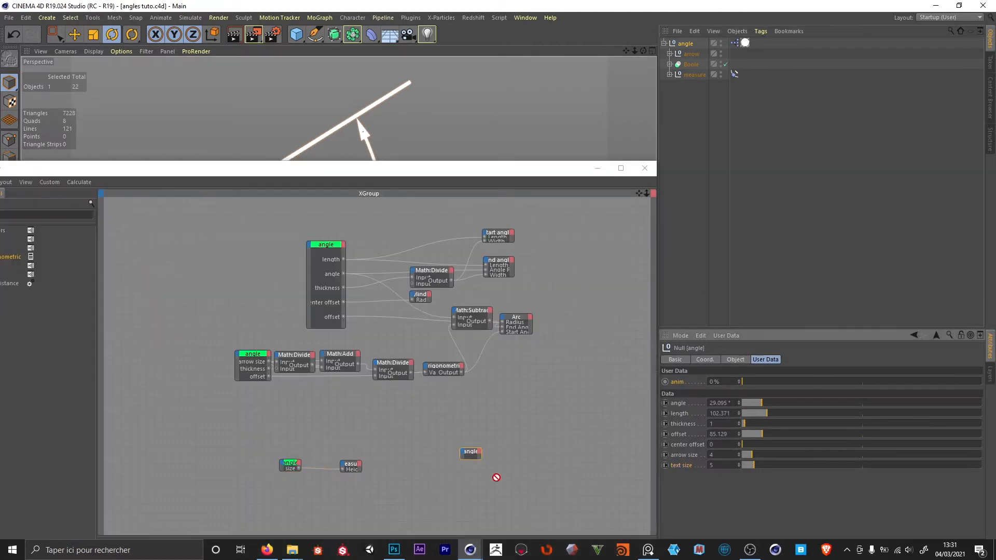
# Expose the anim output on another angle node and color its title with the same green as the others.
pyautogui.click(477, 463)
pyautogui.click(714, 403)
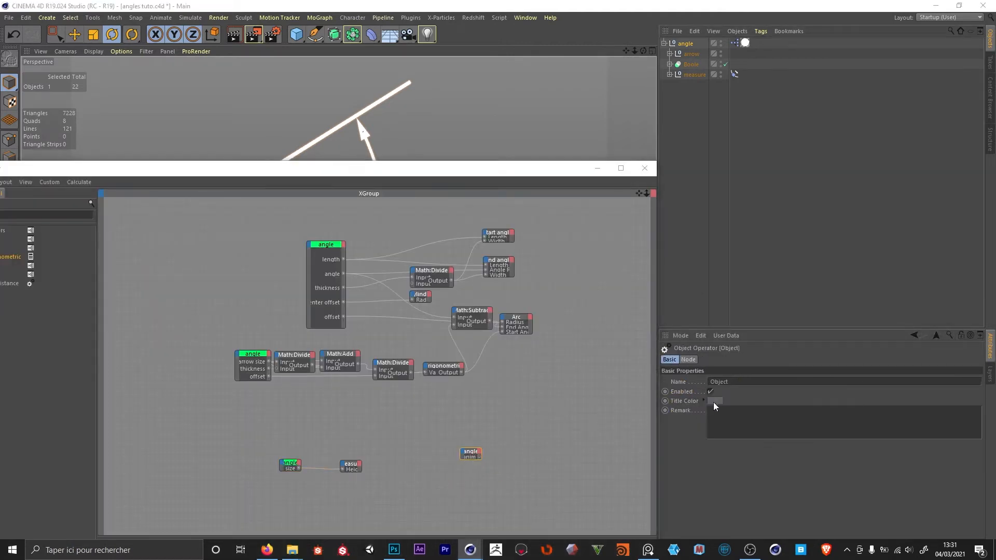
pyautogui.click(787, 383)
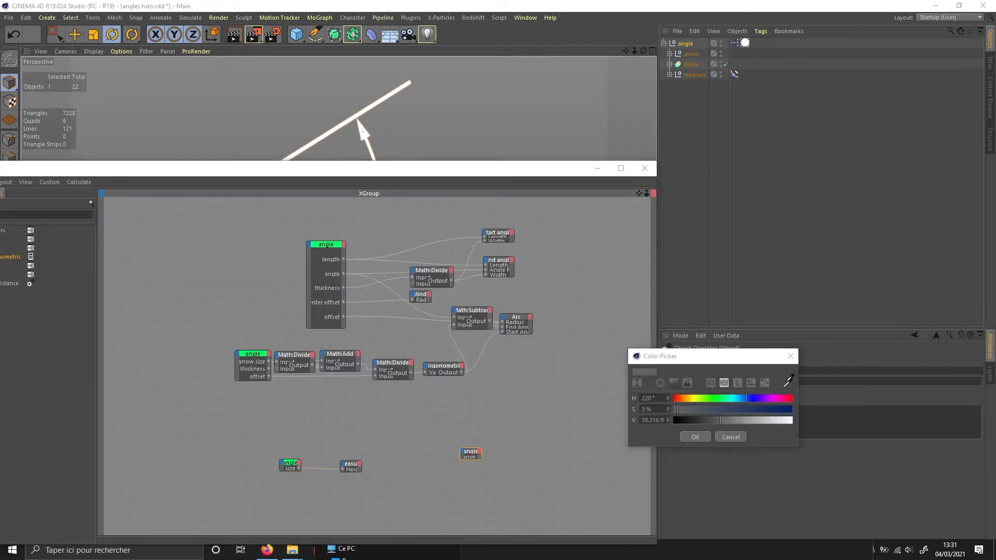
pyautogui.click(291, 459)
pyautogui.click(695, 437)
# Find the Range Mapper operator, add it beside the anim node, and connect anim to its input.
pyautogui.moveTo(87, 169); pyautogui.dragTo(236, 95)
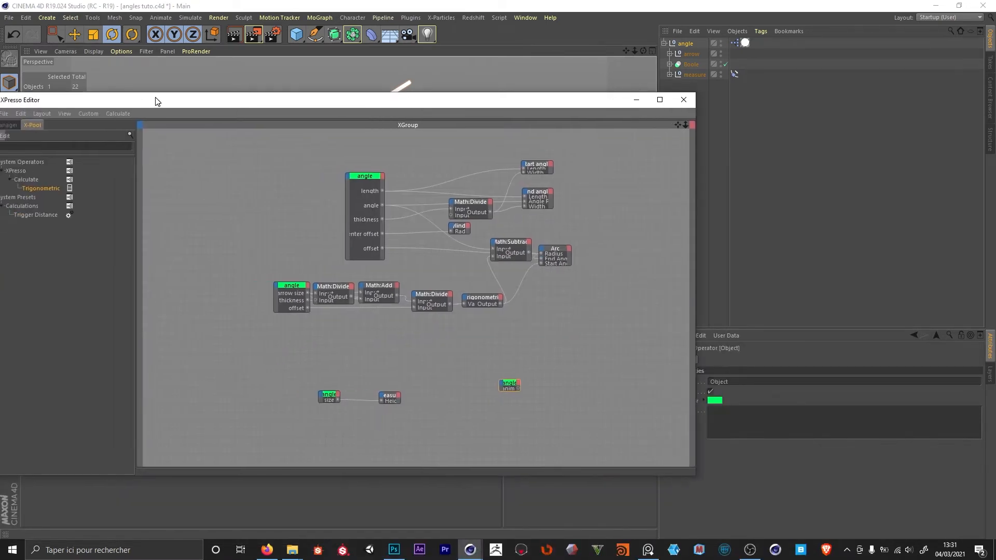
pyautogui.click(151, 140)
pyautogui.write('range')
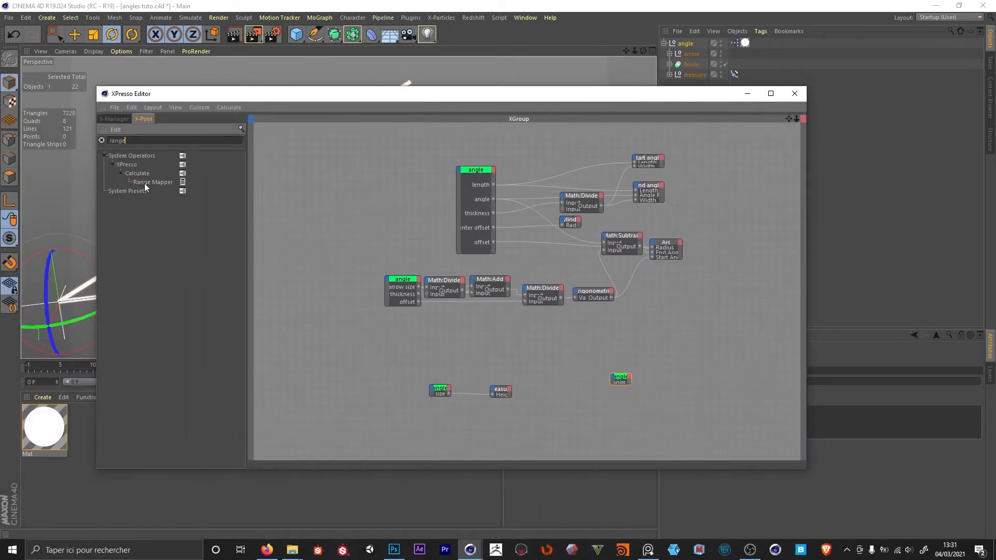
pyautogui.moveTo(665, 317); pyautogui.dragTo(647, 380)
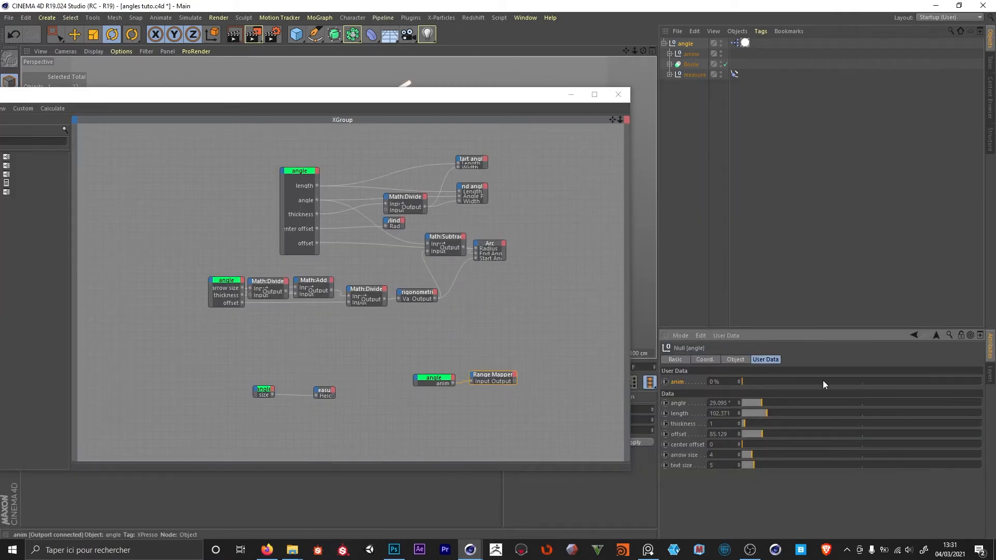
# Try out the anim slider and review the Range Mapper's input and output limits.
pyautogui.moveTo(763, 382); pyautogui.dragTo(829, 386)
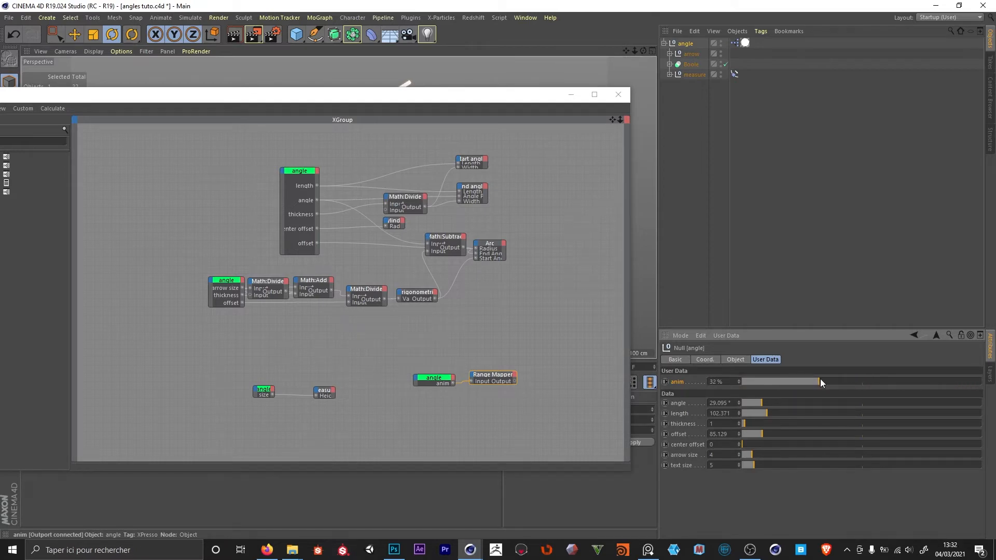
pyautogui.moveTo(421, 95); pyautogui.dragTo(463, 493)
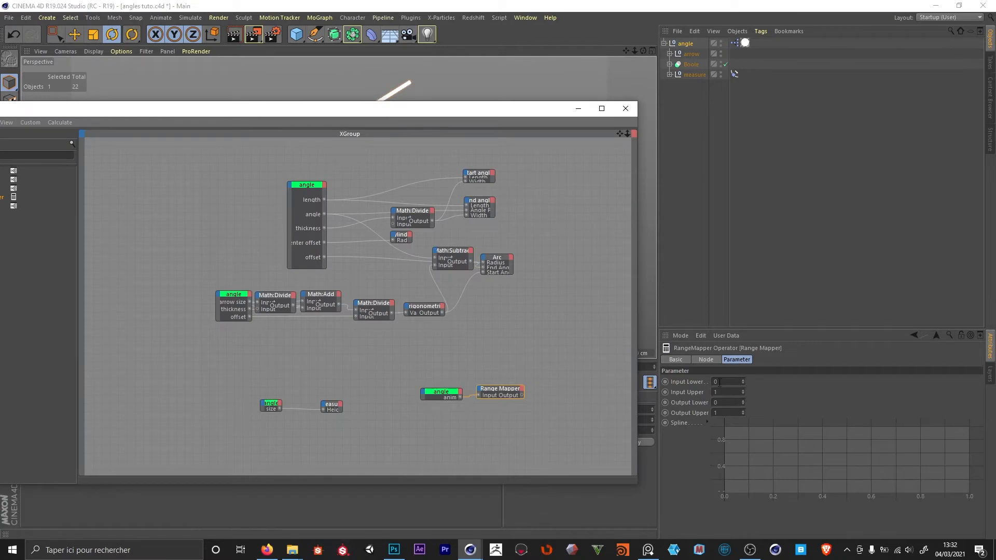
pyautogui.click(727, 381)
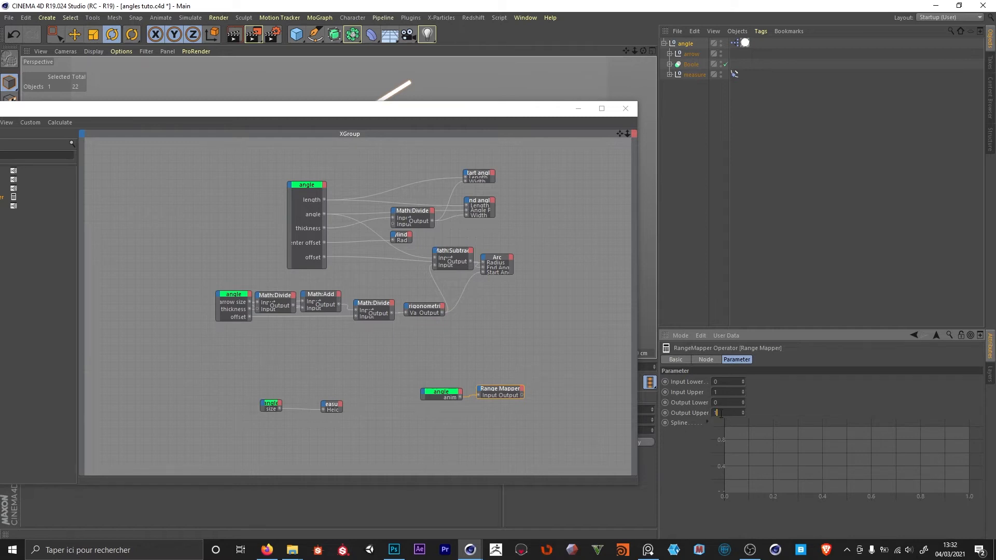
pyautogui.click(543, 419)
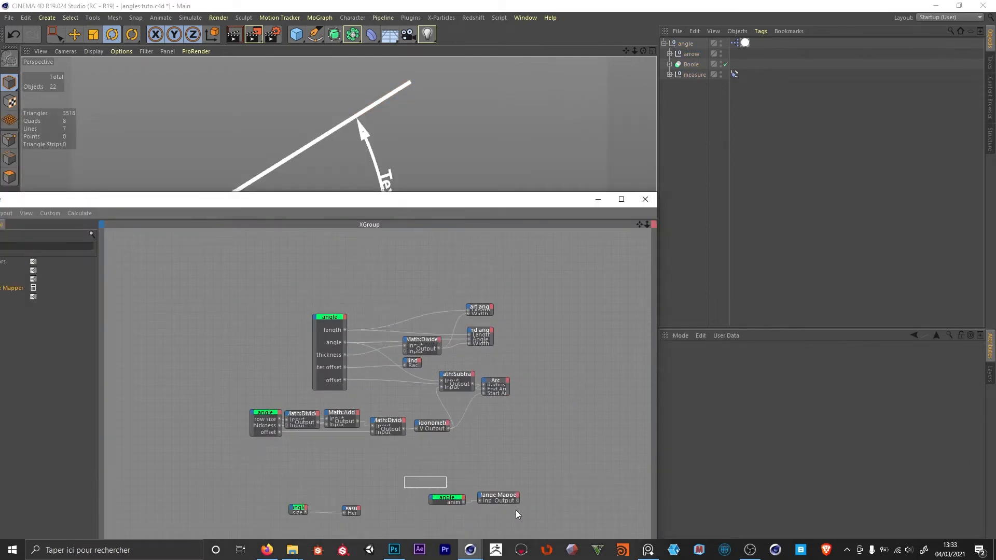
# Move the anim and Range Mapper nodes above the main angle node, and make more room for the start angle node.
pyautogui.moveTo(516, 510); pyautogui.dragTo(515, 496)
pyautogui.moveTo(448, 499); pyautogui.dragTo(267, 251)
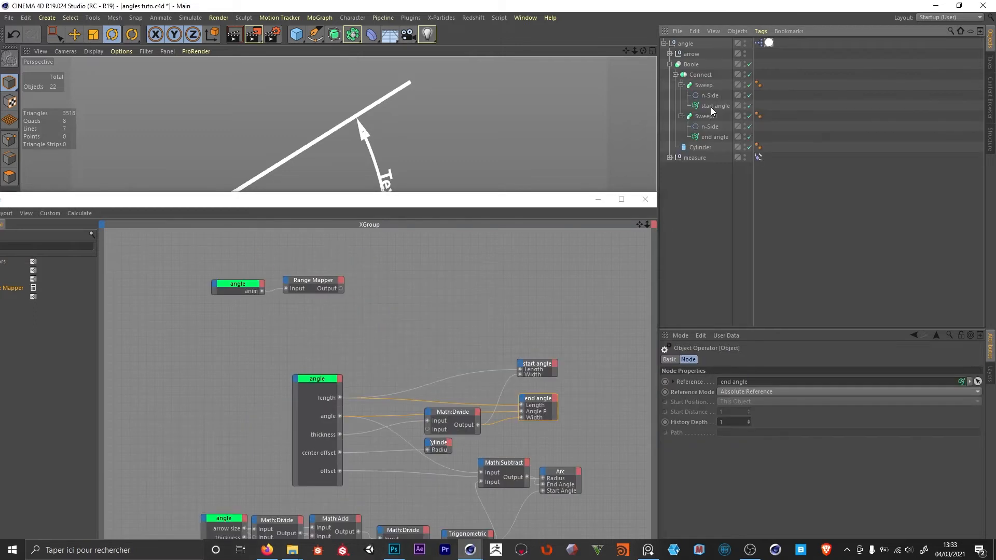
pyautogui.moveTo(538, 361); pyautogui.dragTo(538, 326)
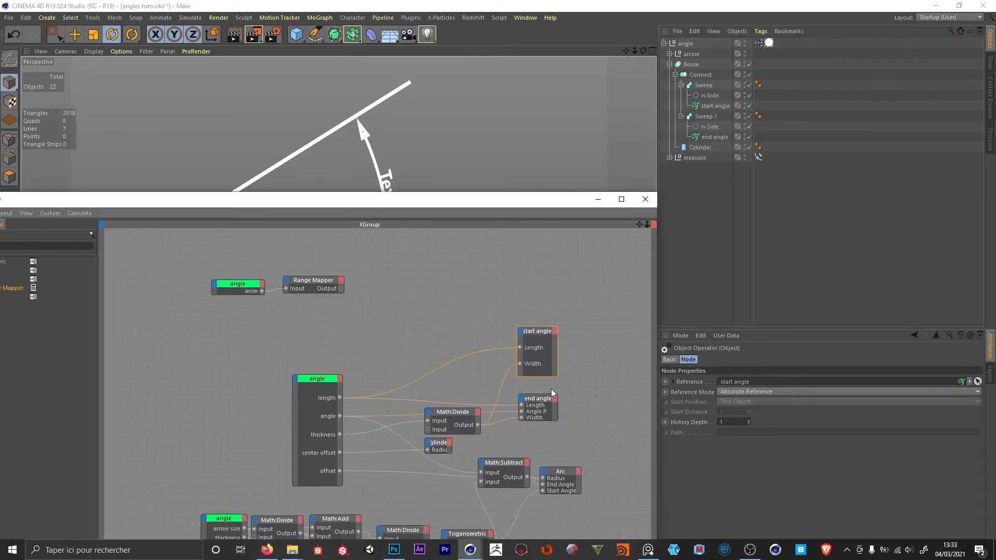
# Space out the start angle and end angle nodes, and set the Range Mapper's Input Upper to 0.5, checking against the anim slider.
pyautogui.moveTo(542, 394); pyautogui.dragTo(543, 385)
pyautogui.moveTo(537, 331); pyautogui.dragTo(539, 319)
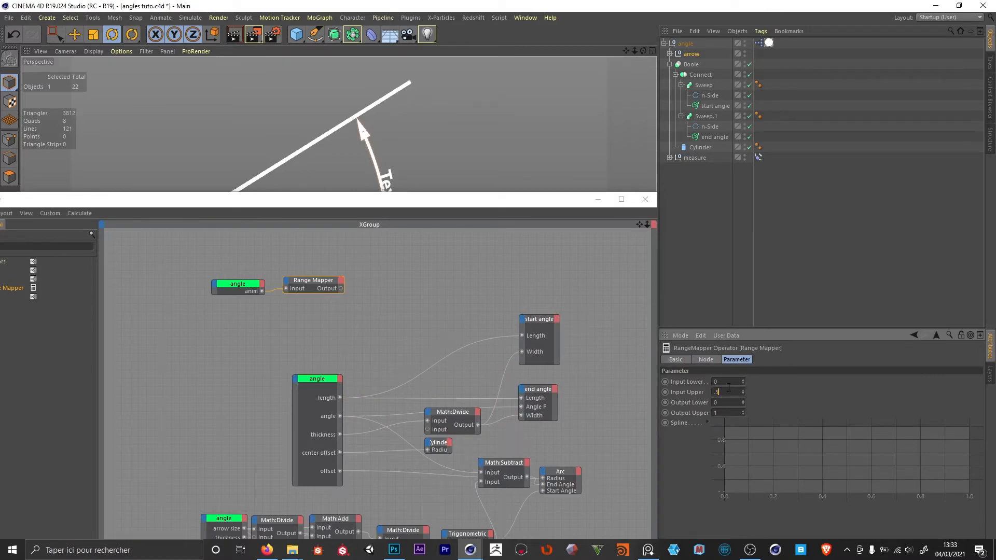
pyautogui.middleClick(673, 42)
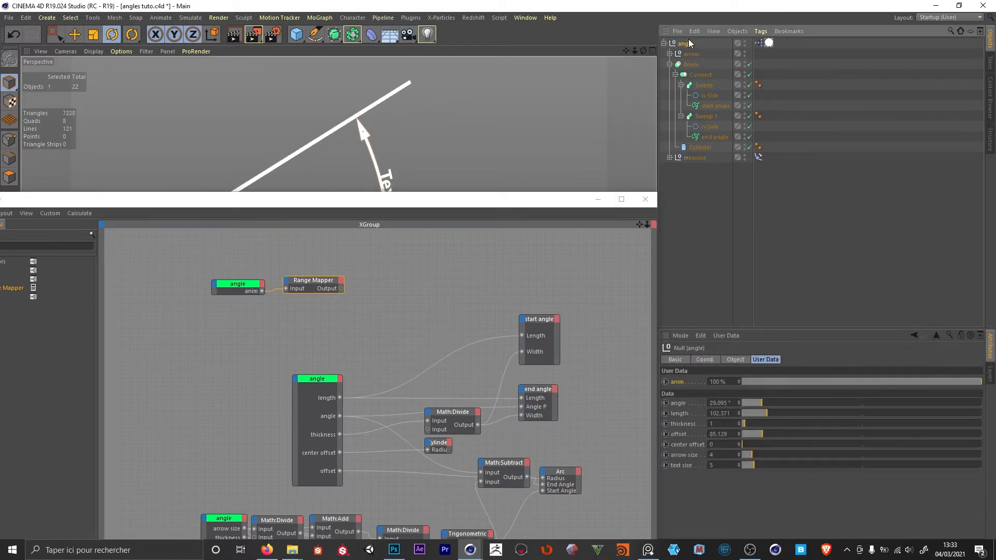
pyautogui.moveTo(743, 382); pyautogui.dragTo(849, 389)
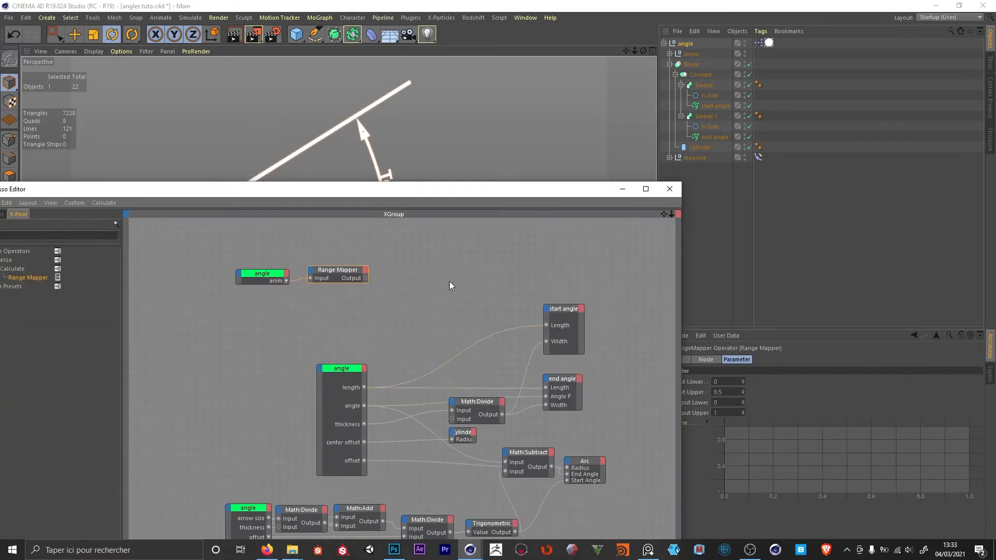
# Find the Math:Add operator, place it beside the Range Mapper, and change its function to Multiply.
pyautogui.click(450, 282)
pyautogui.click(38, 234)
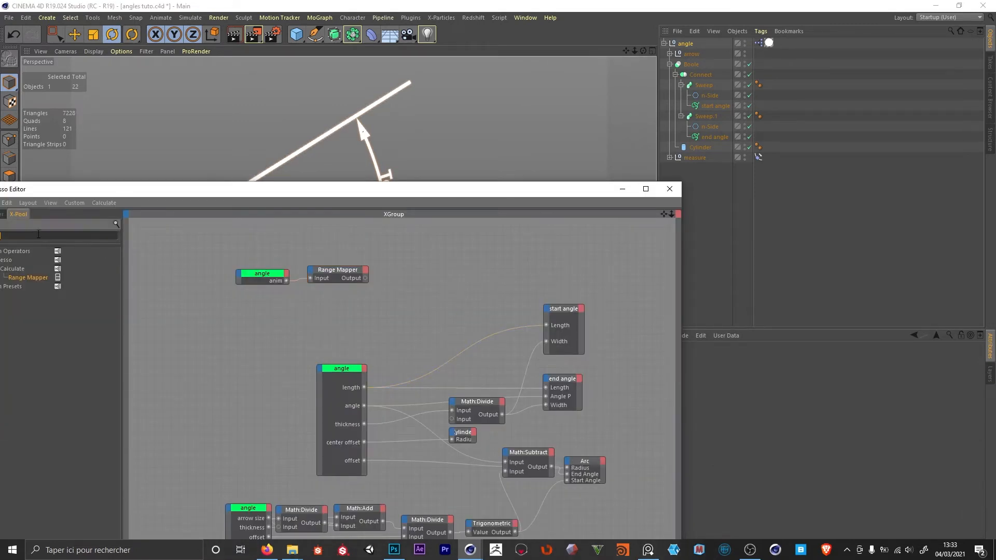
pyautogui.hotkey('ctrl', 'a')
pyautogui.press('BackSpace')
pyautogui.write('add')
pyautogui.moveTo(45, 283); pyautogui.dragTo(384, 274)
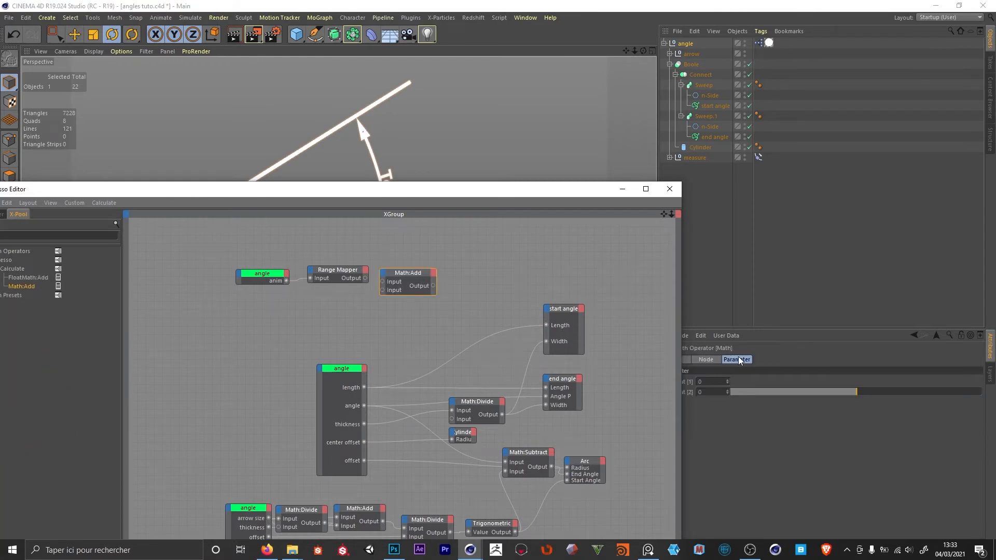
pyautogui.click(718, 359)
pyautogui.click(731, 391)
pyautogui.click(742, 429)
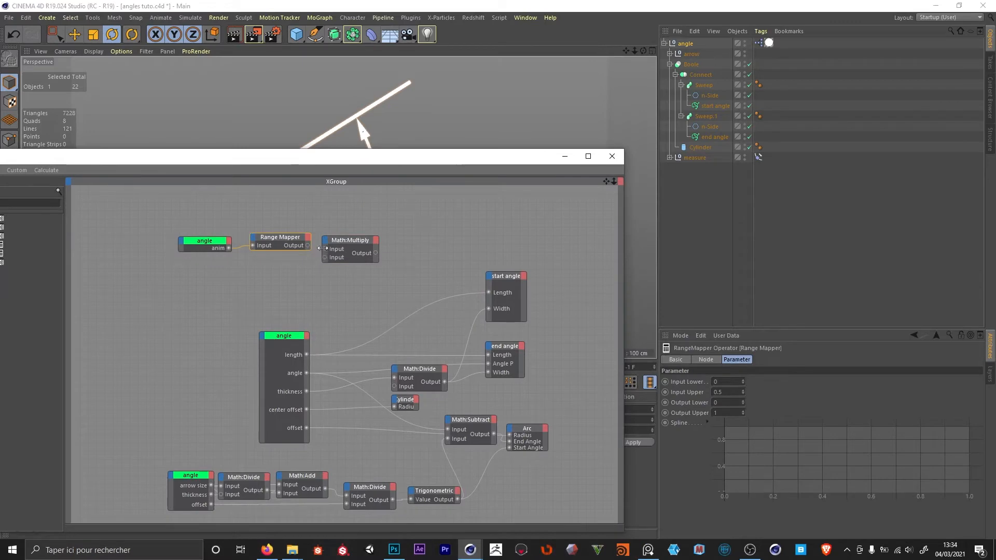
# Multiply the Range Mapper output by length, and feed the result into the Length inputs of start angle and end angle.
pyautogui.moveTo(346, 240); pyautogui.dragTo(354, 236)
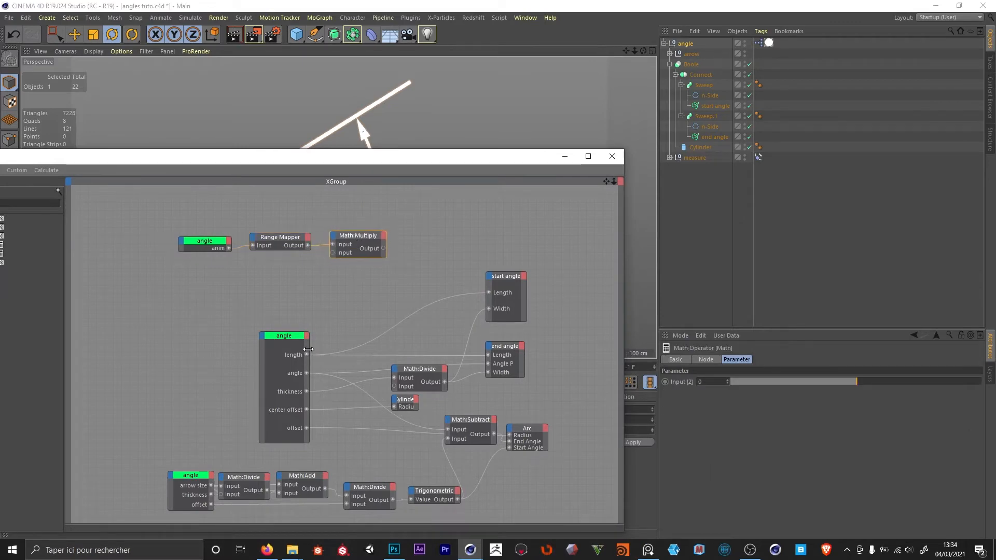
pyautogui.moveTo(307, 355); pyautogui.dragTo(372, 238)
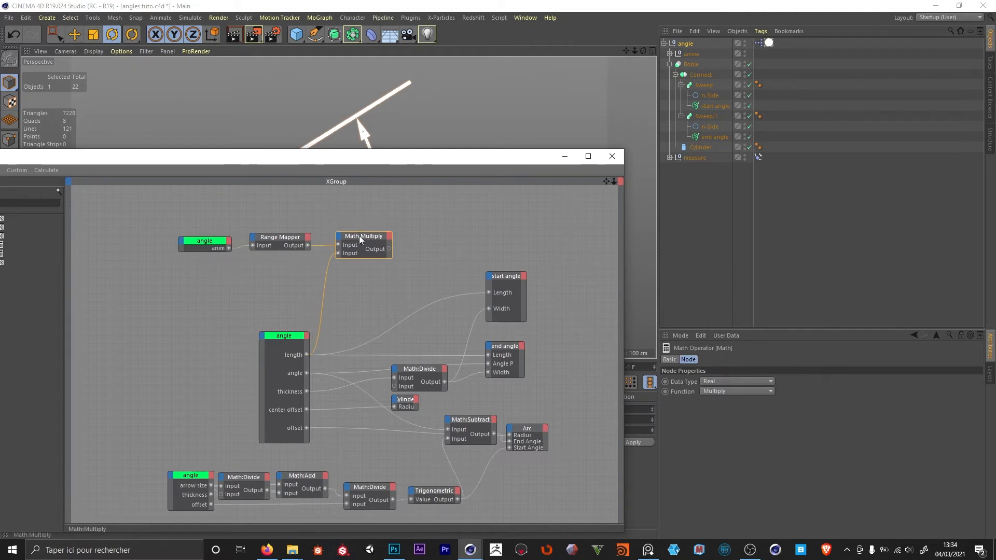
pyautogui.click(280, 237)
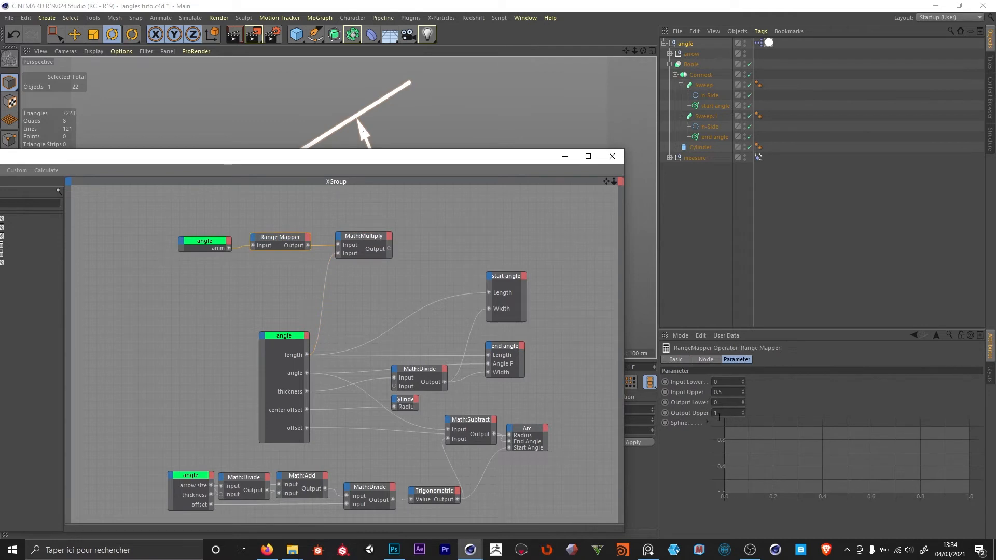
pyautogui.click(371, 250)
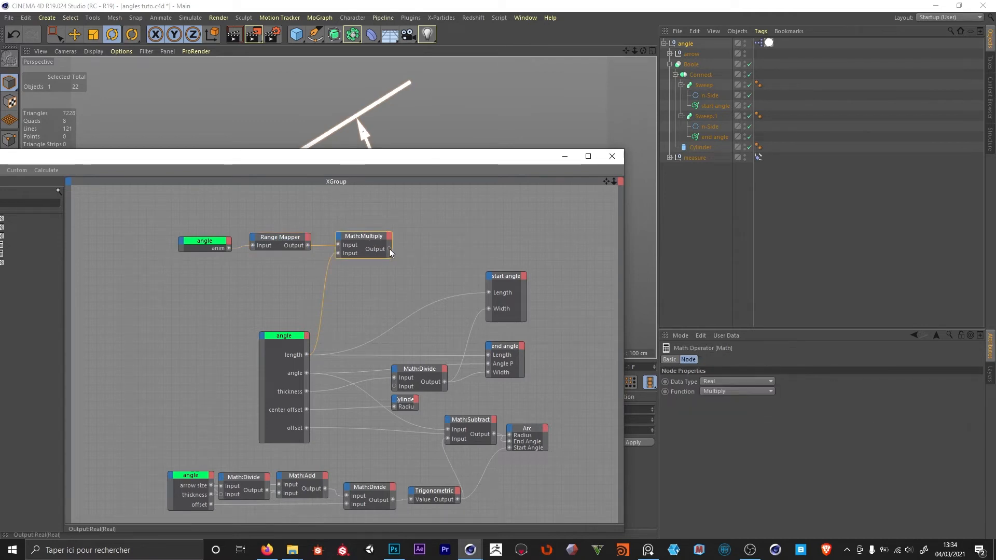
pyautogui.moveTo(490, 294); pyautogui.dragTo(490, 292)
# Move the XPresso editor clear of the viewport and try out the anim slider on the angle lines.
pyautogui.moveTo(504, 157); pyautogui.dragTo(465, 382)
pyautogui.click(832, 309)
pyautogui.moveTo(853, 381)
pyautogui.mouseDown()
pyautogui.moveTo(709, 390)
pyautogui.moveTo(868, 381)
pyautogui.mouseUp()
pyautogui.moveTo(453, 379); pyautogui.dragTo(456, 436)
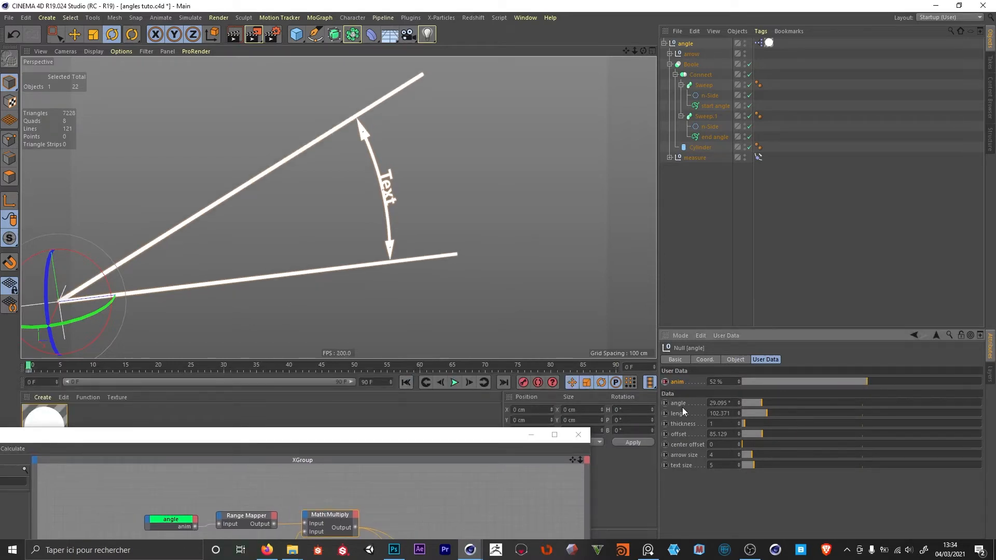
# Set anim to 0% at frame 0, and keyframe it at 100% on frame 25.
pyautogui.moveTo(771, 384); pyautogui.dragTo(665, 382)
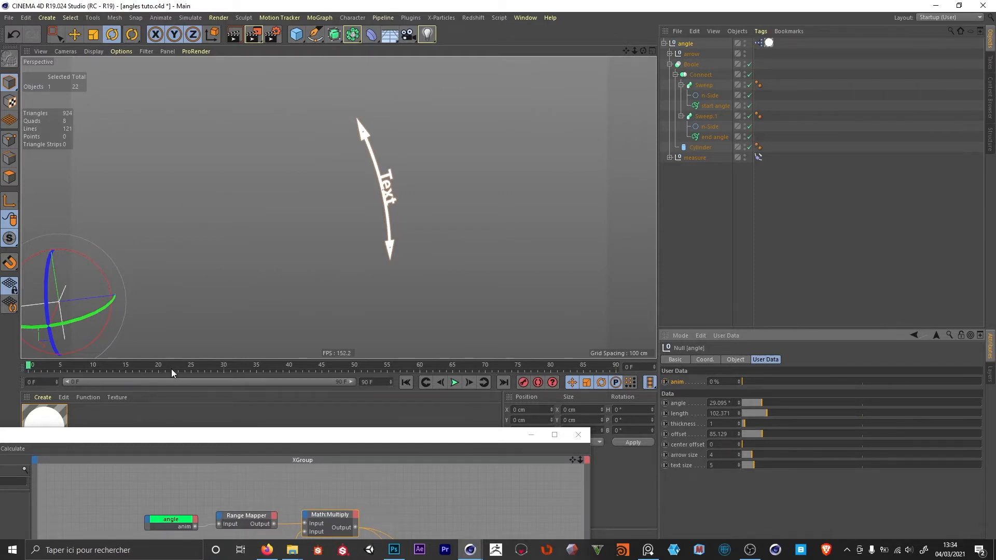
pyautogui.click(191, 368)
pyautogui.moveTo(762, 383); pyautogui.dragTo(982, 385)
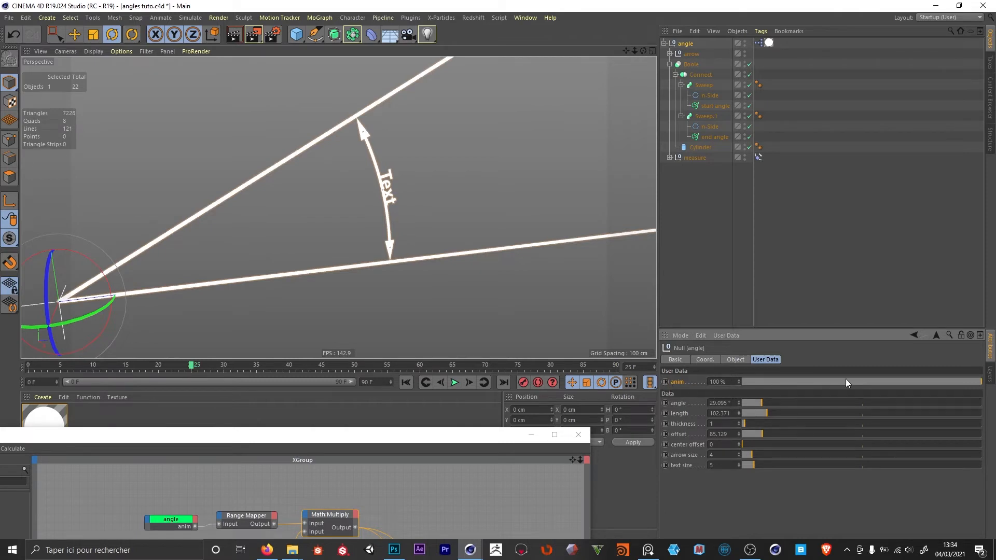
pyautogui.click(666, 382)
# View the whole angle rig in the viewport and check how far the lines extend while varying anim.
pyautogui.scroll(-3, 488, 255)
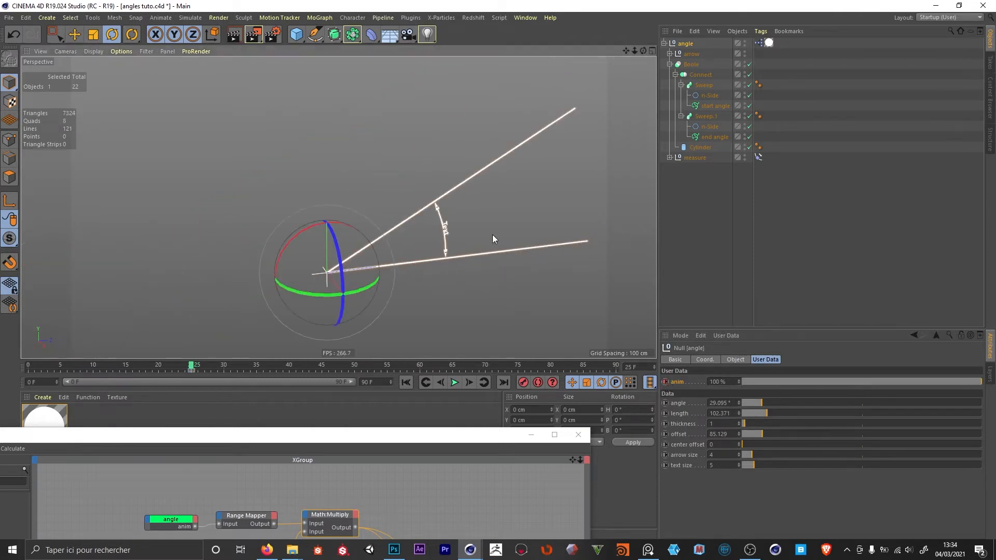
pyautogui.keyDown('alt'); pyautogui.moveTo(493, 235); pyautogui.dragTo(425, 322, button='middle'); pyautogui.keyUp('alt')
pyautogui.moveTo(761, 382); pyautogui.dragTo(866, 374)
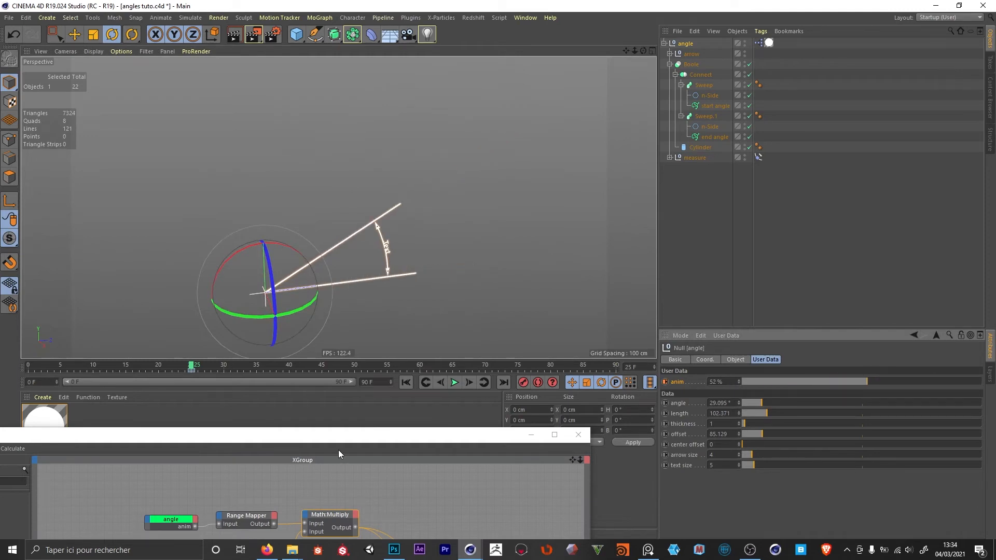
# Enable Clamp Lower and Clamp Upper on the Range Mapper node.
pyautogui.moveTo(338, 451); pyautogui.dragTo(370, 264)
pyautogui.click(288, 333)
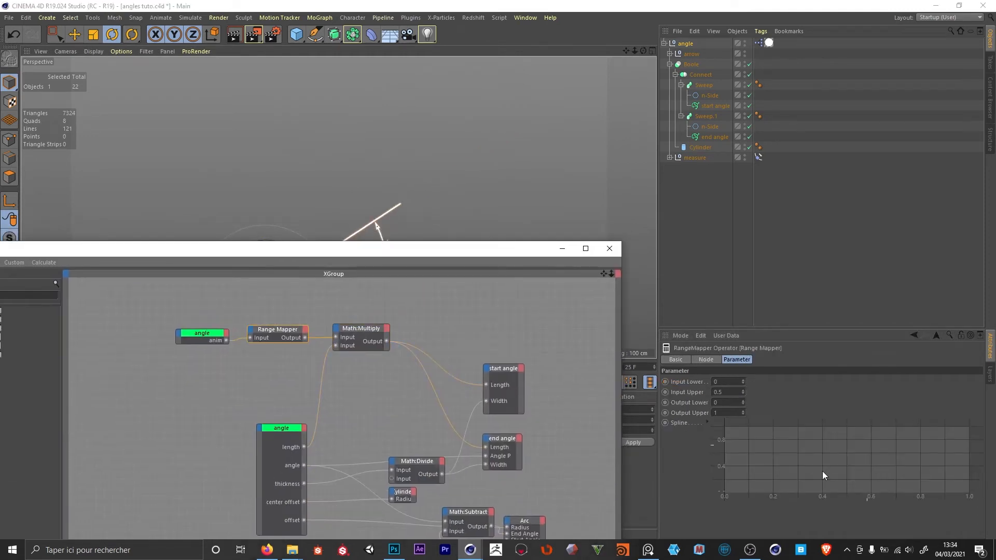
pyautogui.click(706, 360)
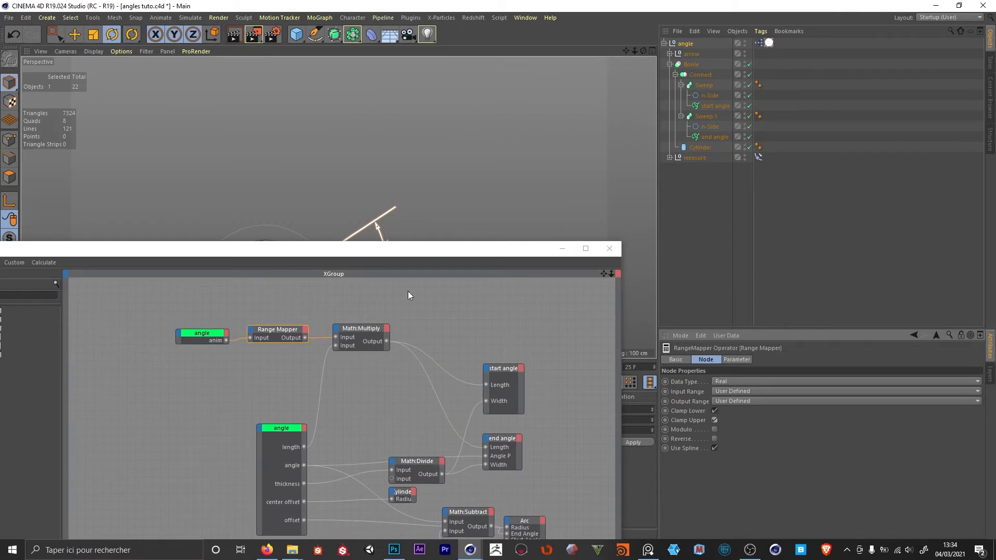
pyautogui.moveTo(469, 252); pyautogui.dragTo(385, 306)
# Color the Range Mapper node's title blue.
pyautogui.click(676, 360)
pyautogui.click(716, 400)
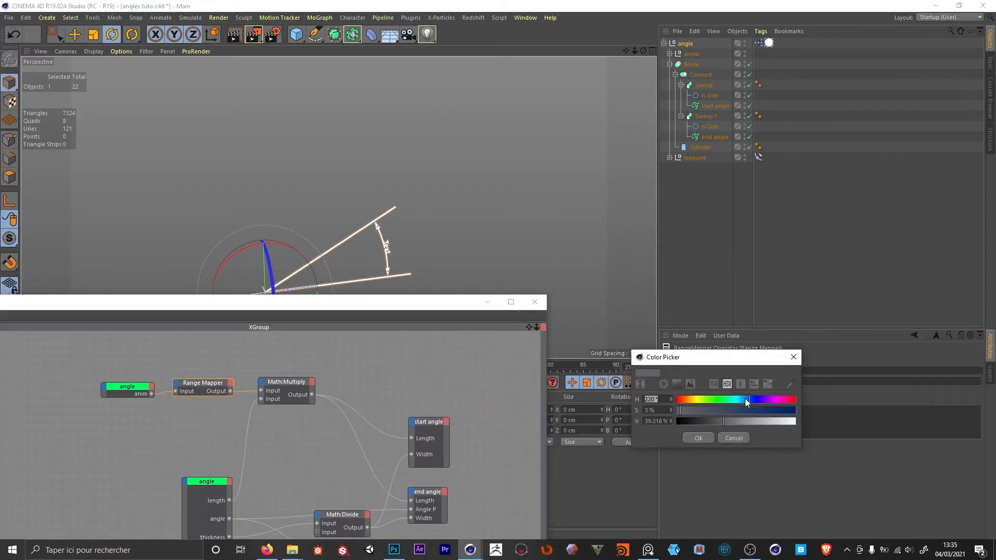
pyautogui.moveTo(745, 398); pyautogui.dragTo(806, 410)
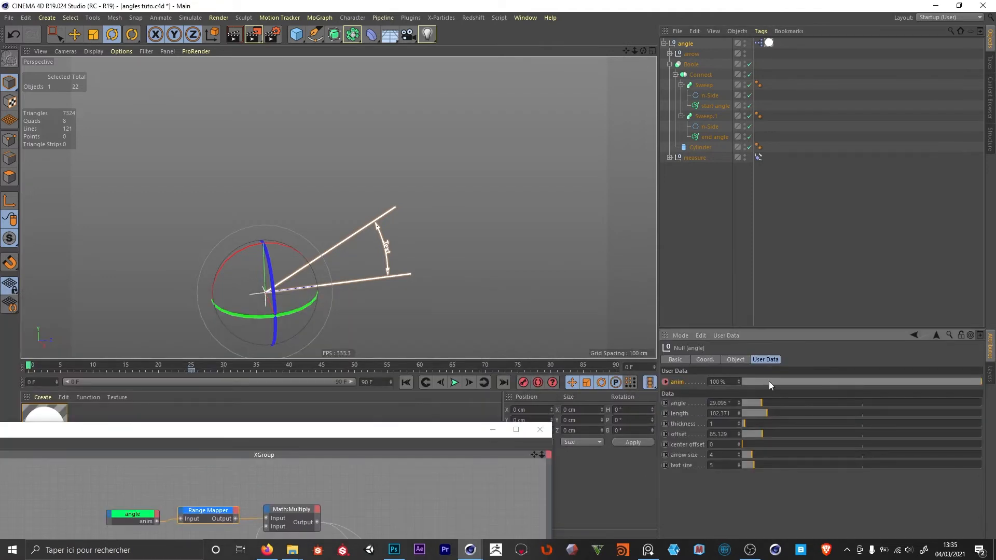
# Keyframe anim at 0% on frame 0.
pyautogui.moveTo(769, 381); pyautogui.dragTo(671, 391)
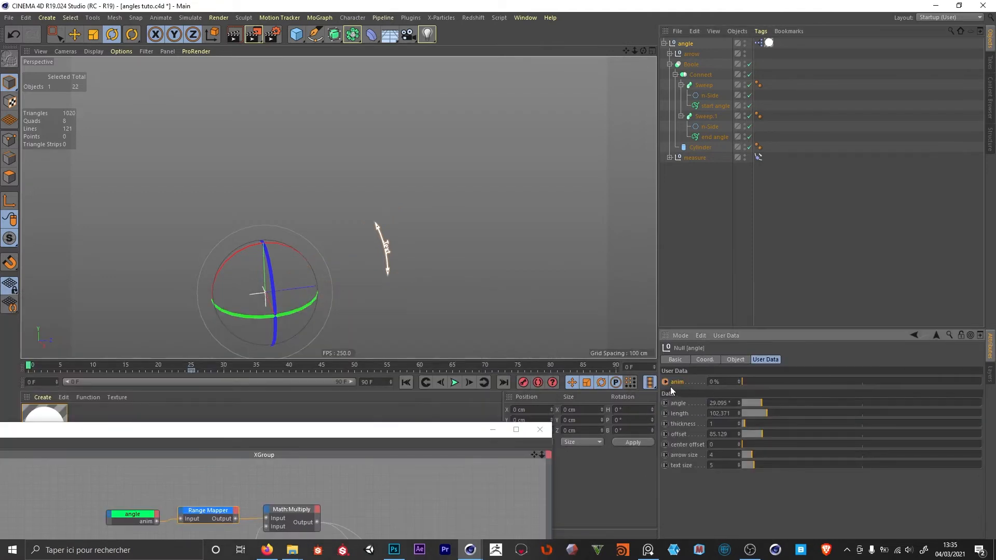
pyautogui.keyDown('ctrl'); pyautogui.click(666, 382); pyautogui.keyUp('ctrl')
pyautogui.click(707, 181)
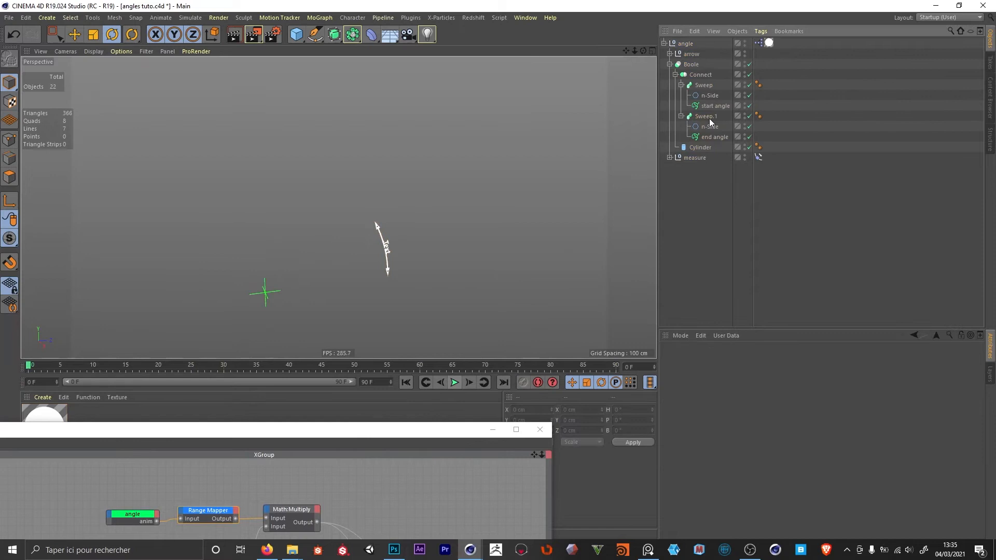
# Open the anim track's F-curve and set both keys to linear interpolation.
pyautogui.click(685, 44)
pyautogui.rightClick(680, 383)
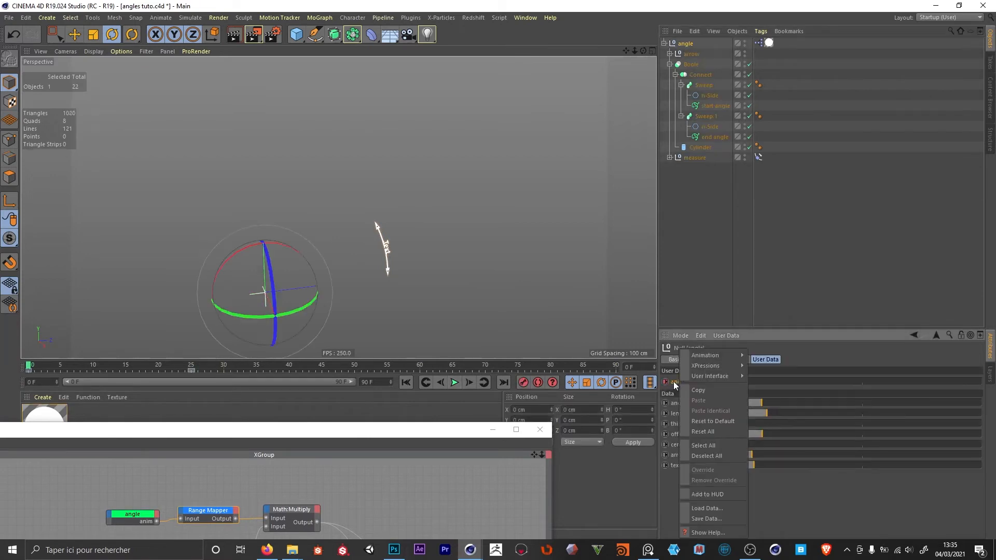
pyautogui.moveTo(712, 357)
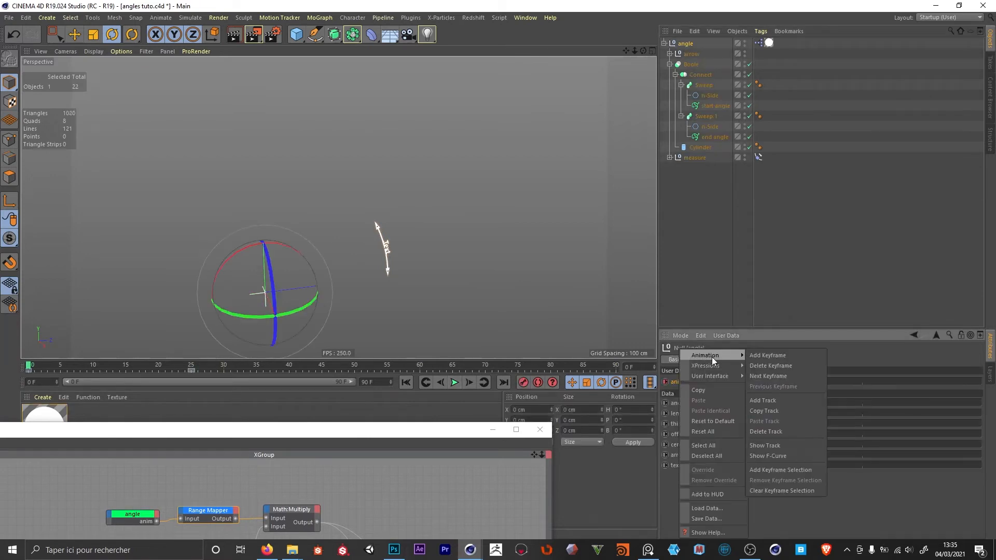
pyautogui.click(756, 454)
pyautogui.moveTo(571, 177); pyautogui.dragTo(172, 382)
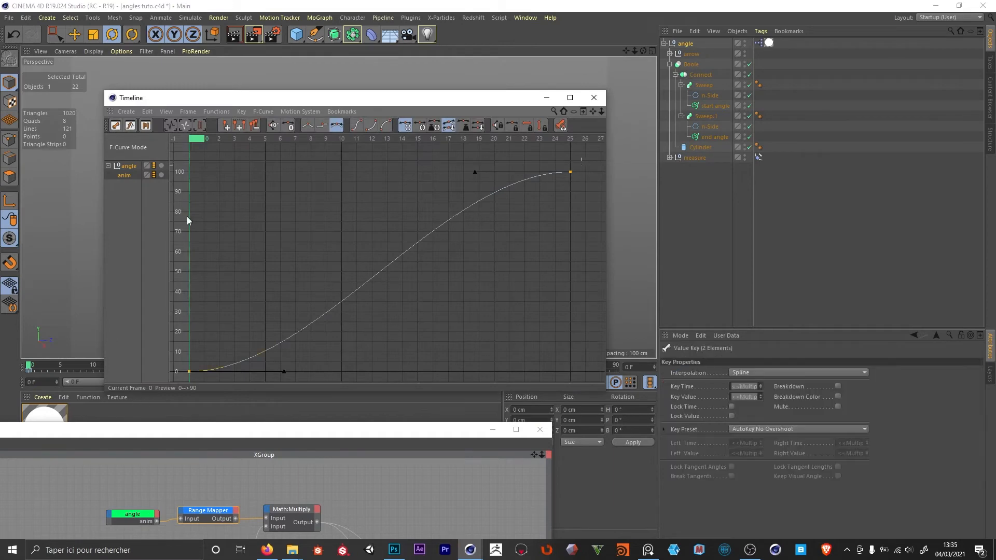
pyautogui.click(307, 126)
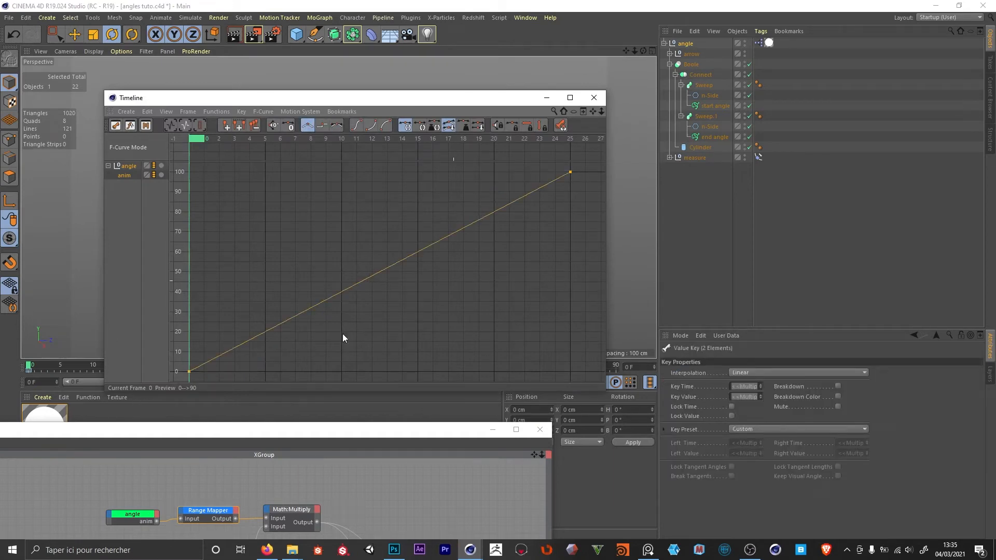
pyautogui.click(593, 98)
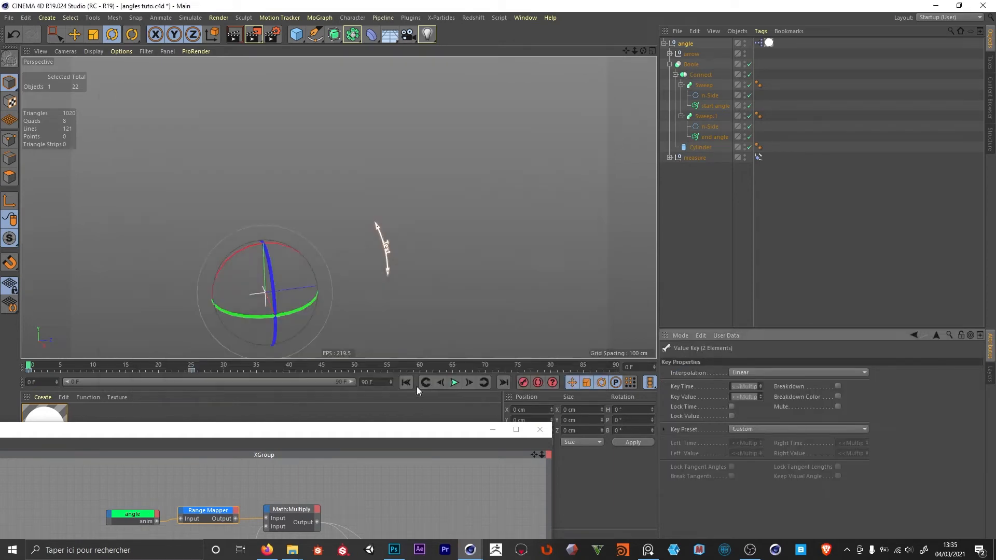
# Add two points to the Range Mapper's spline and place them at its start (0, 0) and end (1, 1).
pyautogui.moveTo(415, 434); pyautogui.dragTo(462, 138)
pyautogui.click(275, 221)
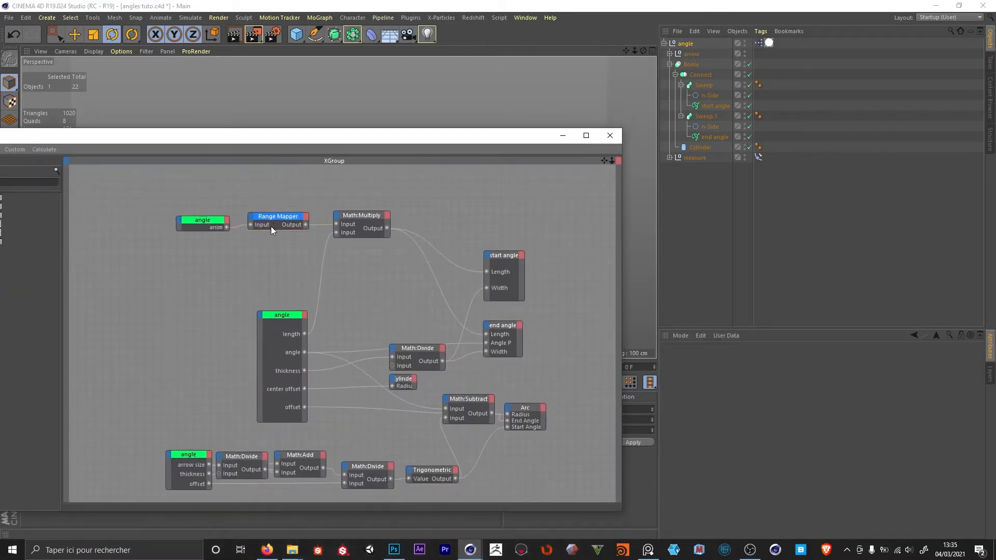
pyautogui.click(736, 360)
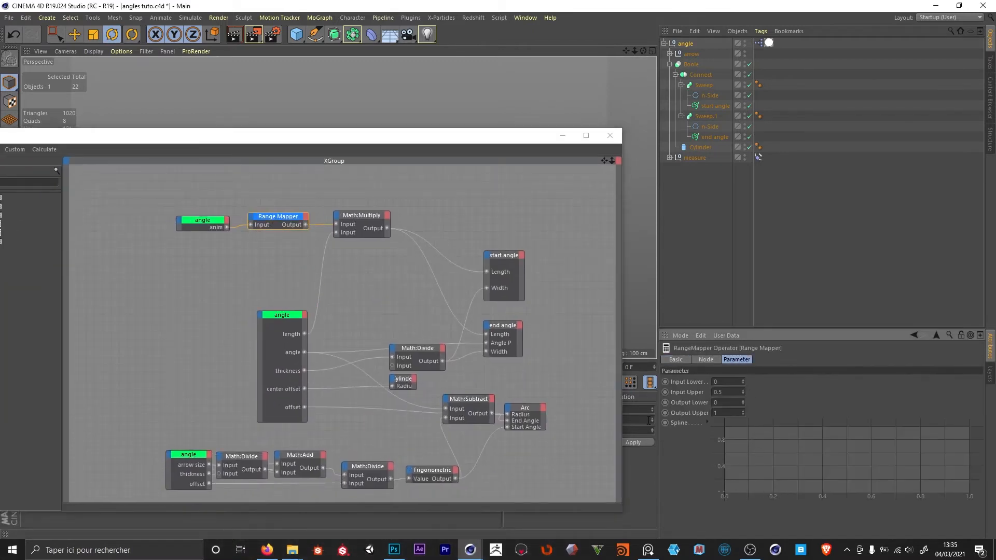
pyautogui.keyDown('ctrl'); pyautogui.click(759, 460); pyautogui.keyUp('ctrl')
pyautogui.keyDown('ctrl'); pyautogui.click(929, 437); pyautogui.keyUp('ctrl')
pyautogui.moveTo(928, 435); pyautogui.dragTo(969, 426)
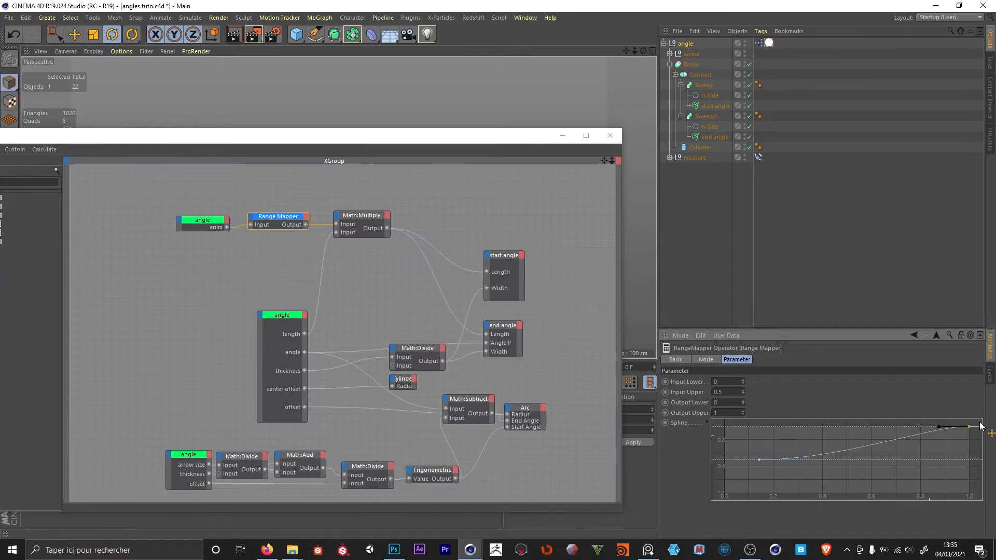
pyautogui.moveTo(736, 443); pyautogui.dragTo(698, 512)
# Play the animation and raise the spline's starting tangent so the lines grow quickly and ease out.
pyautogui.moveTo(312, 135); pyautogui.dragTo(236, 436)
pyautogui.click(456, 383)
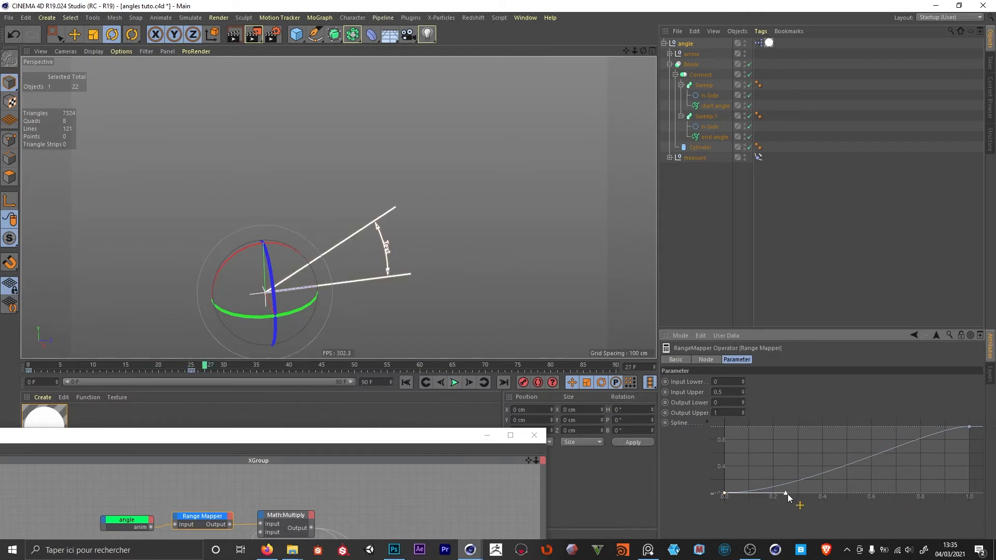
pyautogui.moveTo(786, 493); pyautogui.dragTo(723, 445)
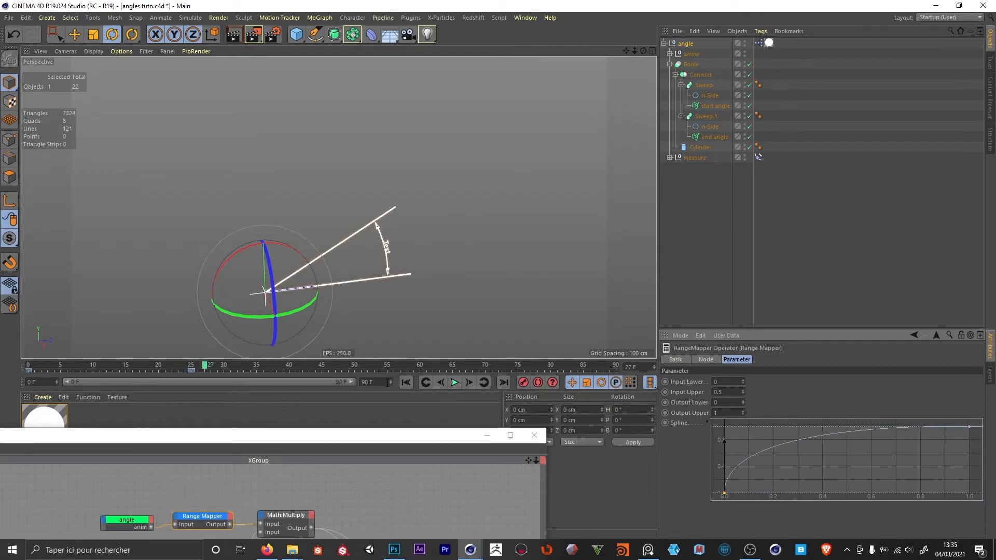
pyautogui.click(454, 382)
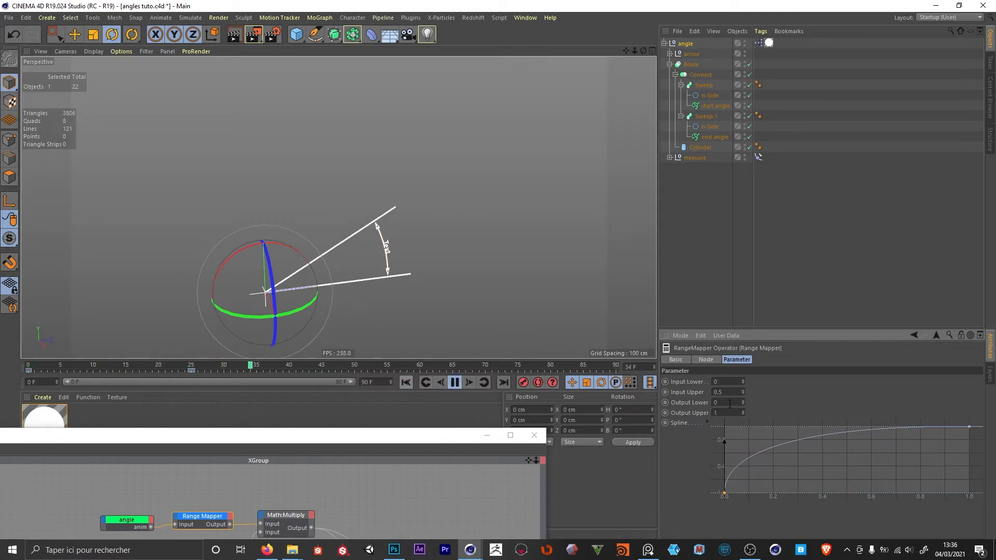
pyautogui.moveTo(726, 442); pyautogui.dragTo(760, 456)
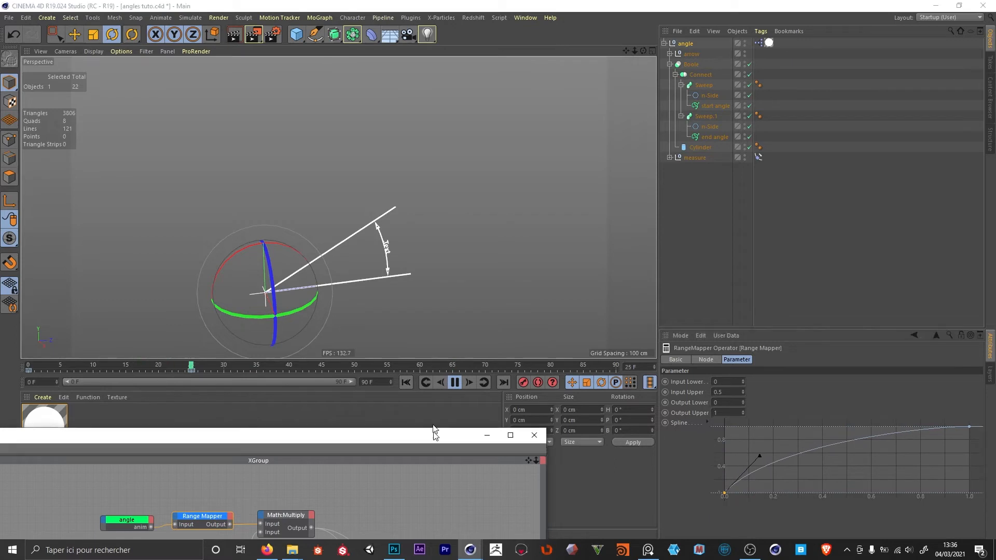
# Move the start angle and end angle nodes farther out, and place a copy of Math:Multiply below the original.
pyautogui.moveTo(434, 435); pyautogui.dragTo(496, 105)
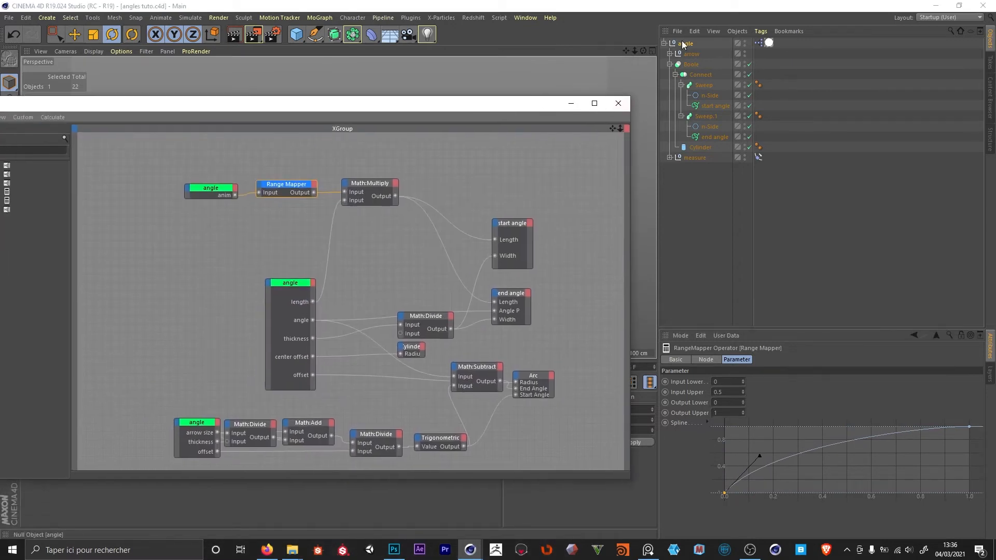
pyautogui.moveTo(371, 182); pyautogui.dragTo(376, 184)
pyautogui.moveTo(379, 232); pyautogui.dragTo(375, 234)
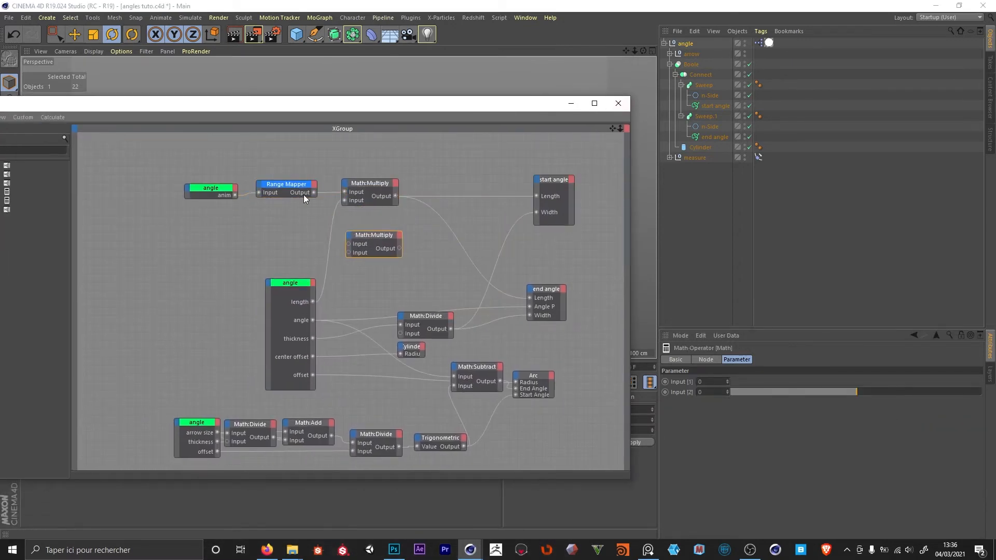
# Connect the Range Mapper and the angle value to the lower Math:Multiply, and its output to Angle P of end angle.
pyautogui.moveTo(314, 193); pyautogui.dragTo(349, 245)
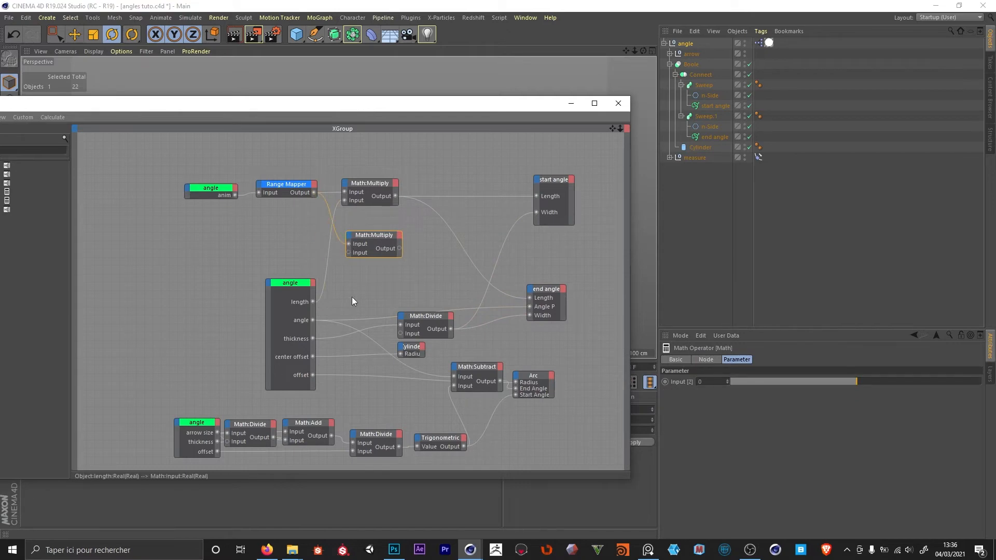
pyautogui.click(313, 320)
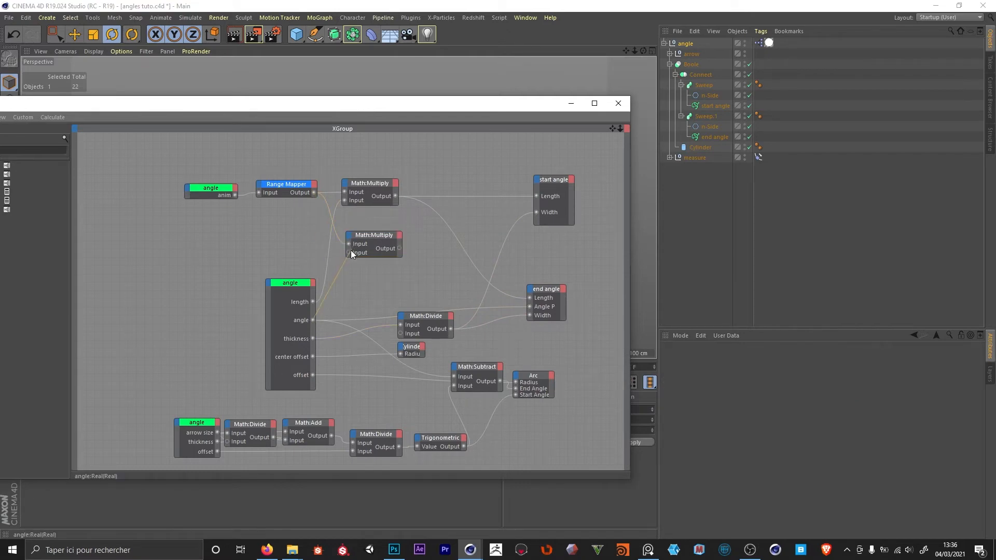
pyautogui.moveTo(399, 248); pyautogui.dragTo(530, 308)
pyautogui.moveTo(446, 109); pyautogui.dragTo(435, 306)
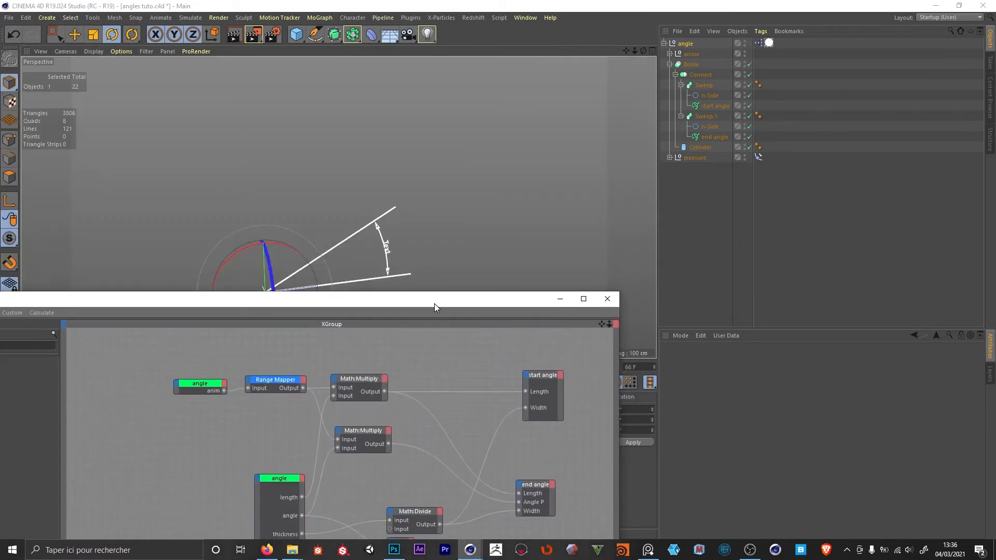
pyautogui.click(365, 435)
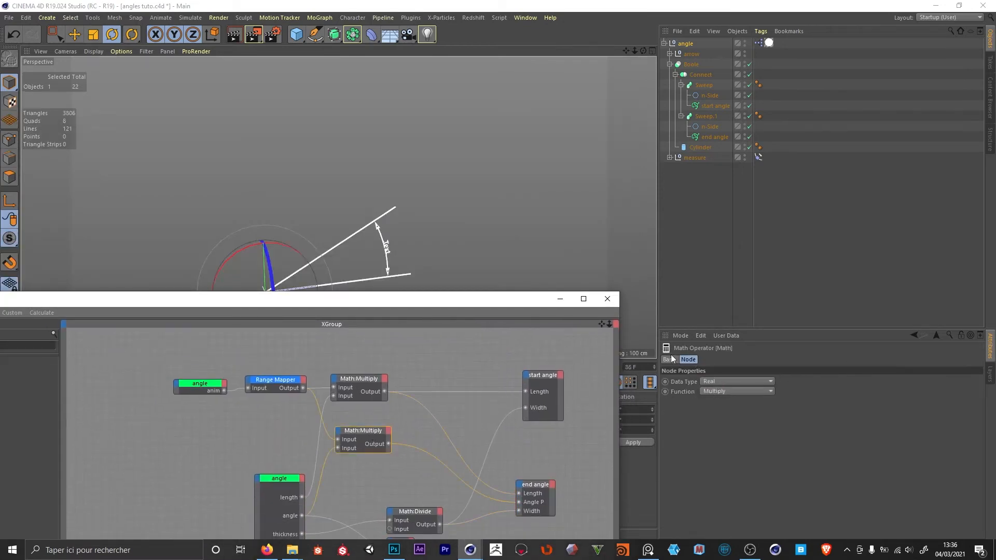
# Duplicate the Range Mapper between anim and the second Math:Multiply, with Input Lower 0.5 and Input Upper 1.
pyautogui.click(276, 382)
pyautogui.keyDown('ctrl'); pyautogui.moveTo(276, 381); pyautogui.dragTo(249, 430); pyautogui.keyUp('ctrl')
pyautogui.moveTo(337, 443); pyautogui.dragTo(338, 440)
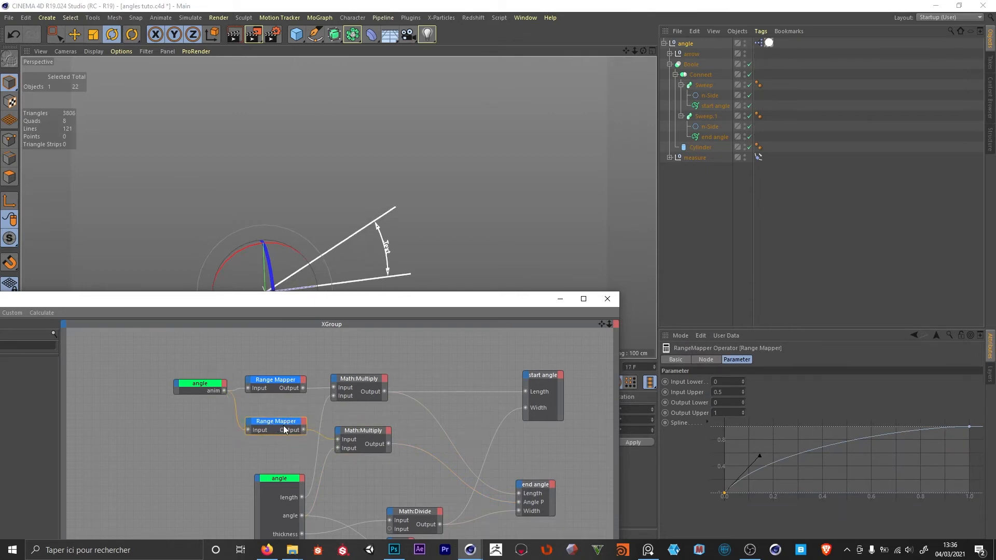
pyautogui.doubleClick(728, 385)
pyautogui.write('.5')
pyautogui.doubleClick(721, 390)
pyautogui.write('1')
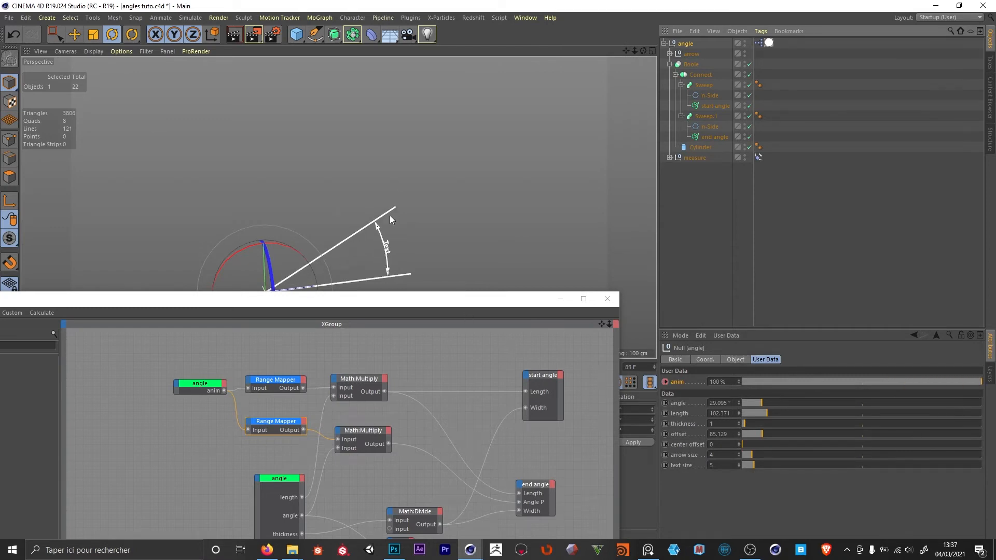
# Insert a third Math:Multiply between Math:Subtract and the Arc's End Angle, driven also by the second Range Mapper.
pyautogui.moveTo(450, 305); pyautogui.dragTo(412, 94)
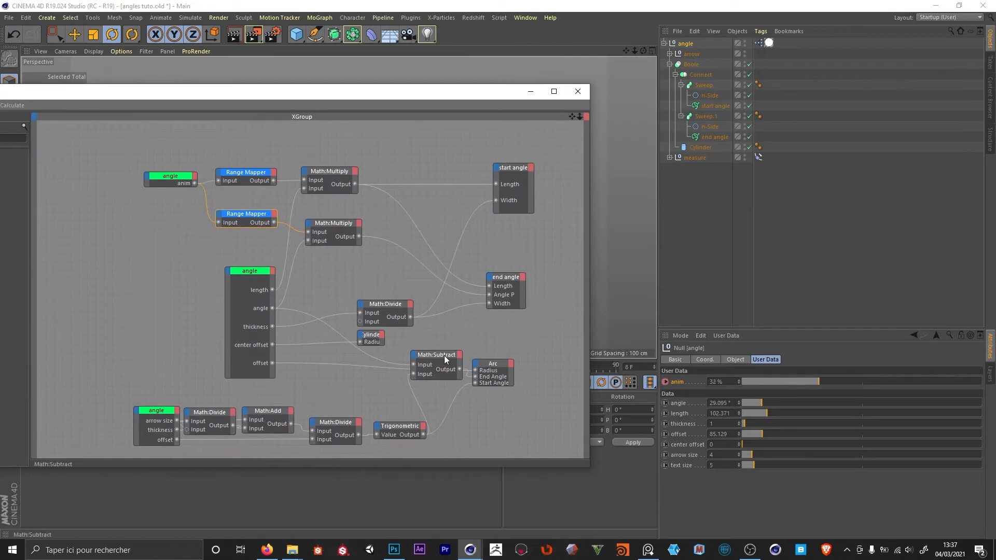
pyautogui.click(494, 367)
pyautogui.moveTo(494, 367); pyautogui.dragTo(547, 359)
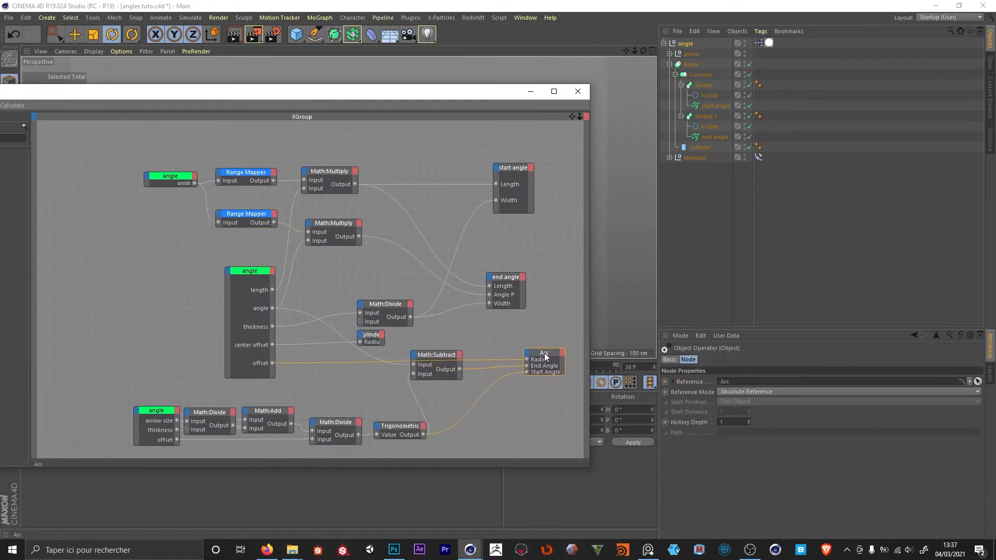
pyautogui.moveTo(322, 223); pyautogui.dragTo(323, 257)
pyautogui.moveTo(274, 222); pyautogui.dragTo(305, 264)
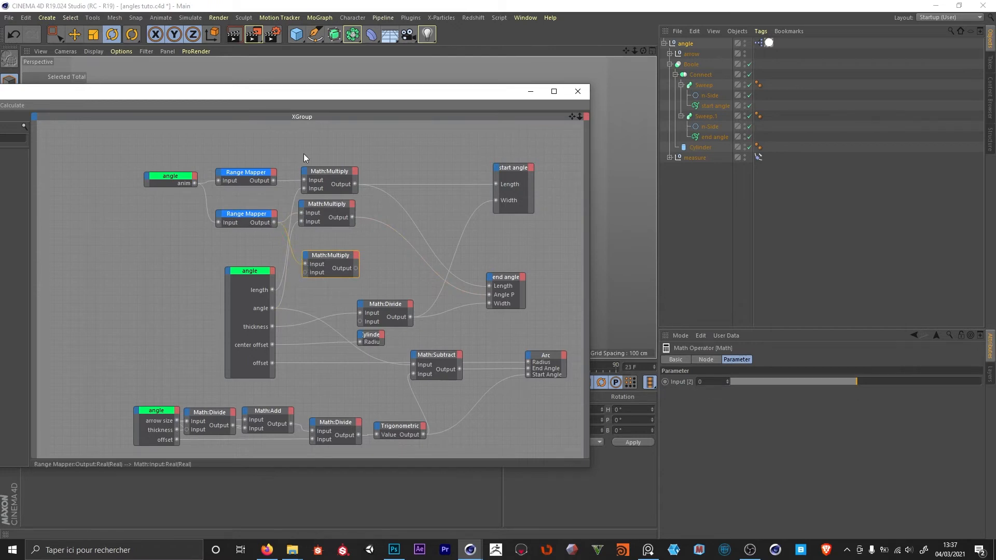
pyautogui.moveTo(331, 255); pyautogui.dragTo(486, 326)
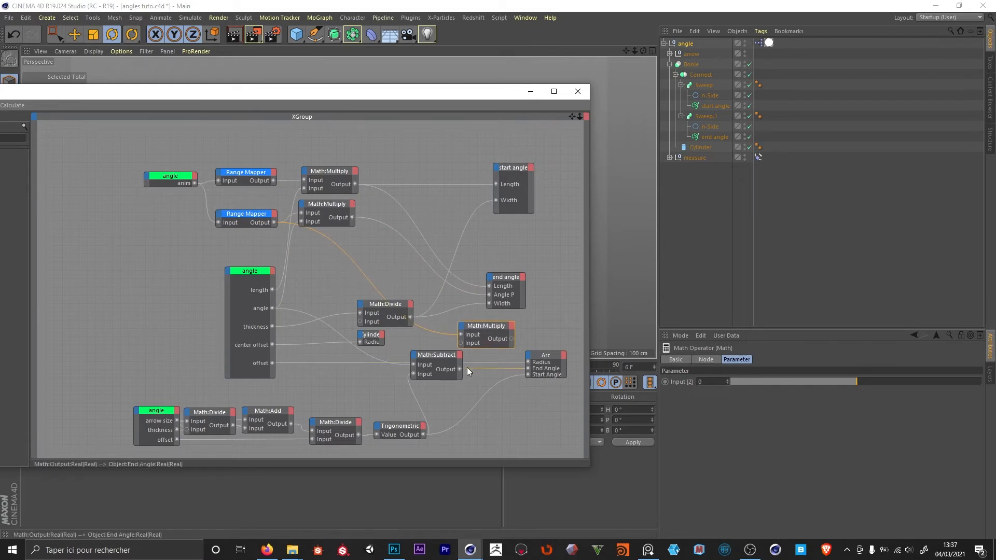
pyautogui.moveTo(459, 344); pyautogui.dragTo(460, 343)
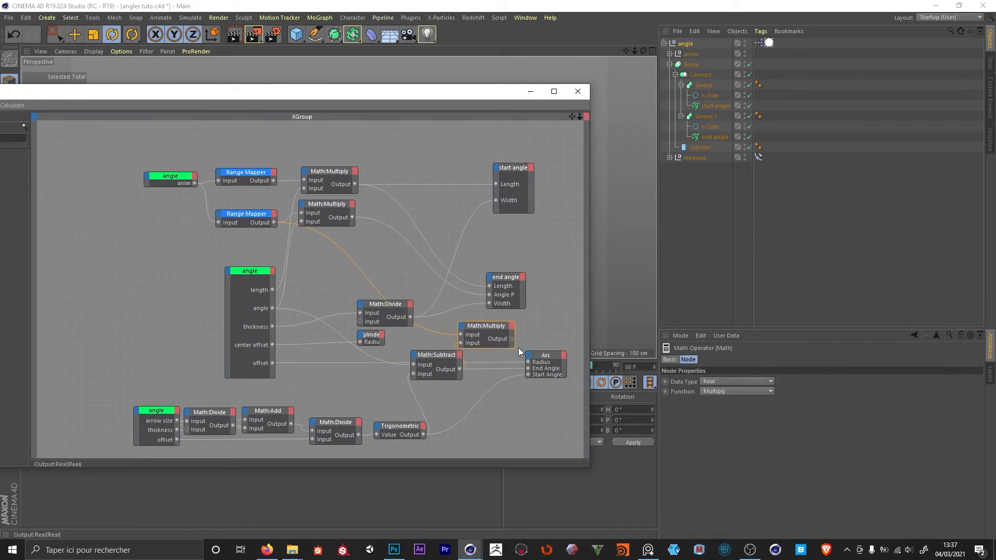
# Widen the rig's angle to an obtuse value and steepen the starting tangent of the second Range Mapper's spline.
pyautogui.moveTo(394, 91); pyautogui.dragTo(426, 450)
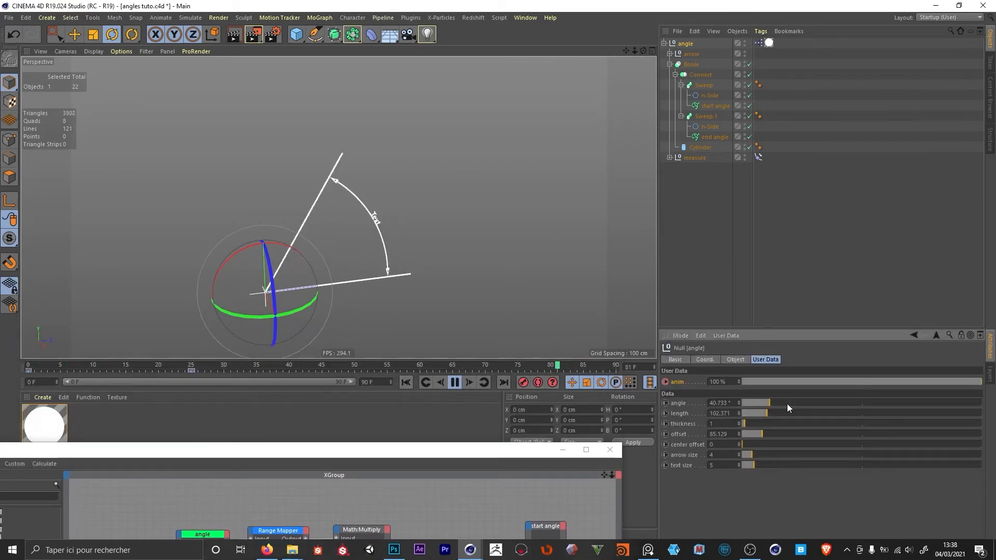
pyautogui.moveTo(787, 403); pyautogui.dragTo(825, 406)
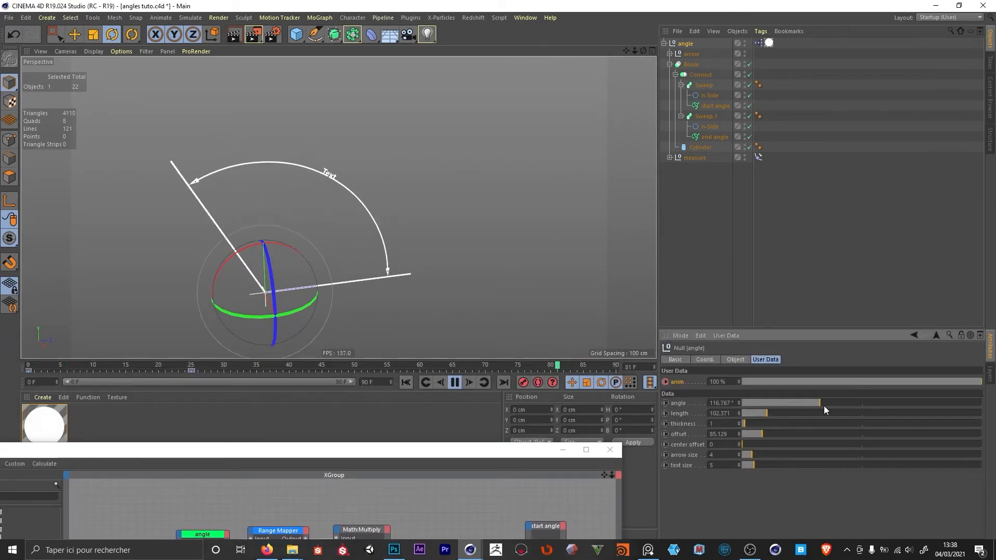
pyautogui.moveTo(447, 450); pyautogui.dragTo(429, 405)
pyautogui.click(363, 325)
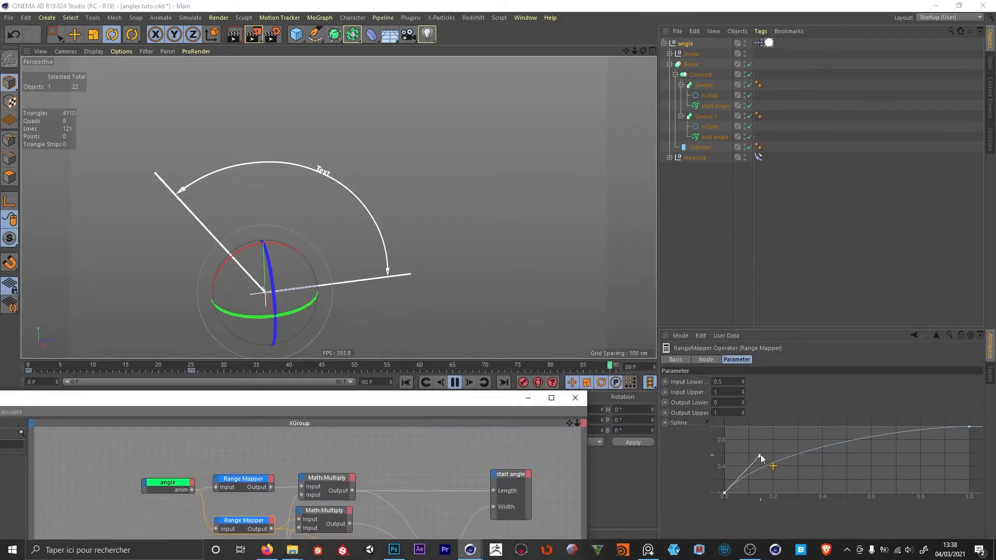
pyautogui.moveTo(759, 455); pyautogui.dragTo(724, 440)
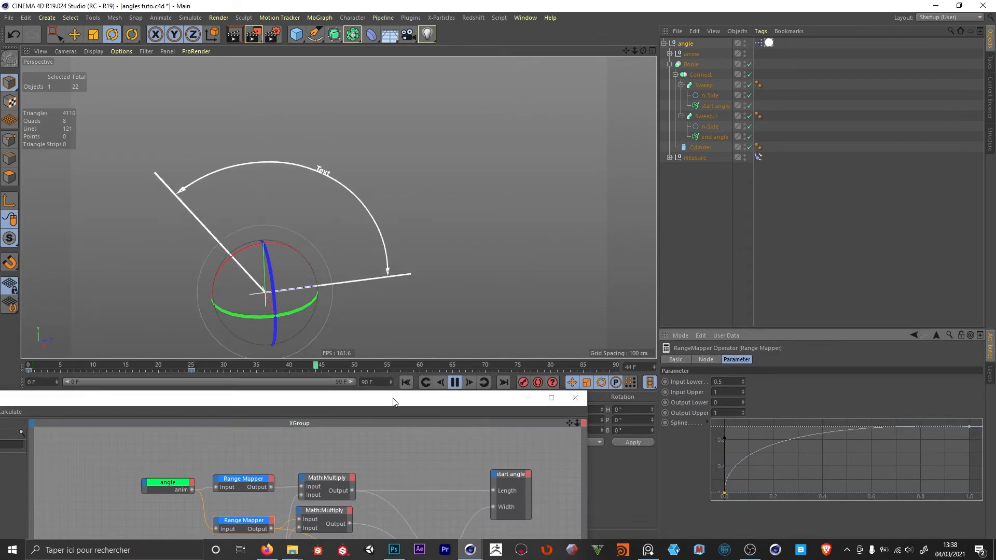
# Set the first Range Mapper's Input Upper and the second one's Input Lower to 0.4.
pyautogui.moveTo(395, 400); pyautogui.dragTo(387, 341)
pyautogui.click(238, 430)
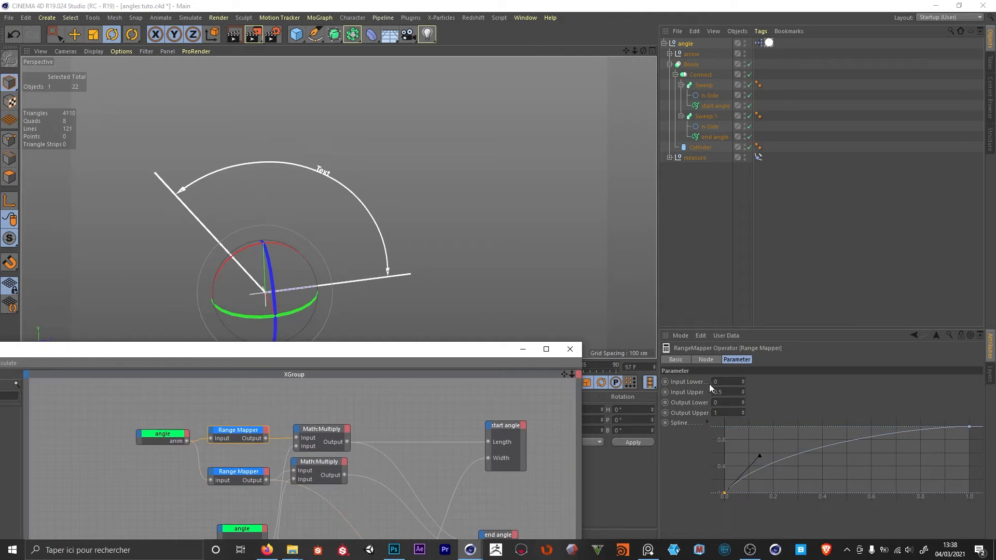
pyautogui.click(729, 392)
pyautogui.press('BackSpace')
pyautogui.write('4')
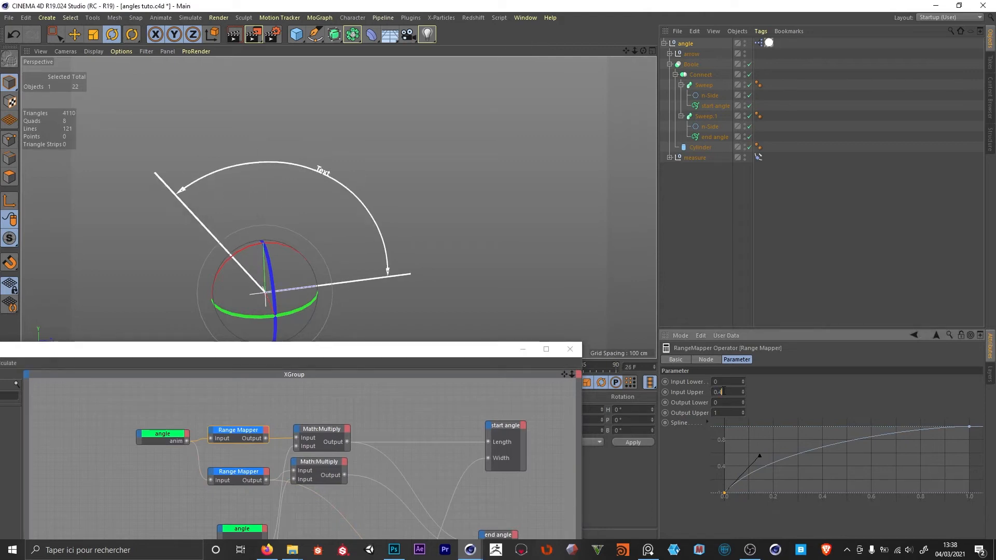
pyautogui.click(223, 477)
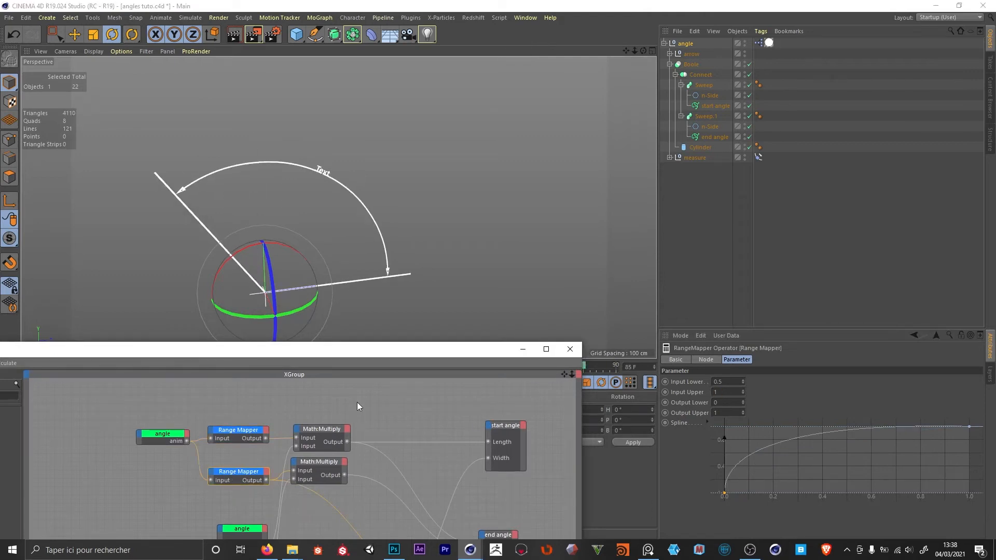
pyautogui.click(725, 382)
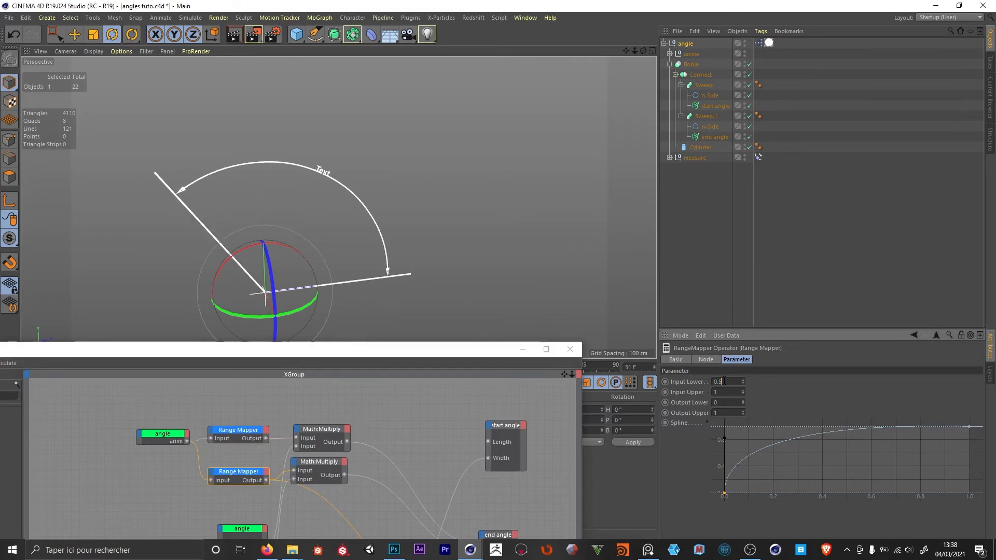
pyautogui.write('4')
# Move the anim track's end keyframe to frame 30 on the timeline.
pyautogui.moveTo(442, 352); pyautogui.dragTo(444, 416)
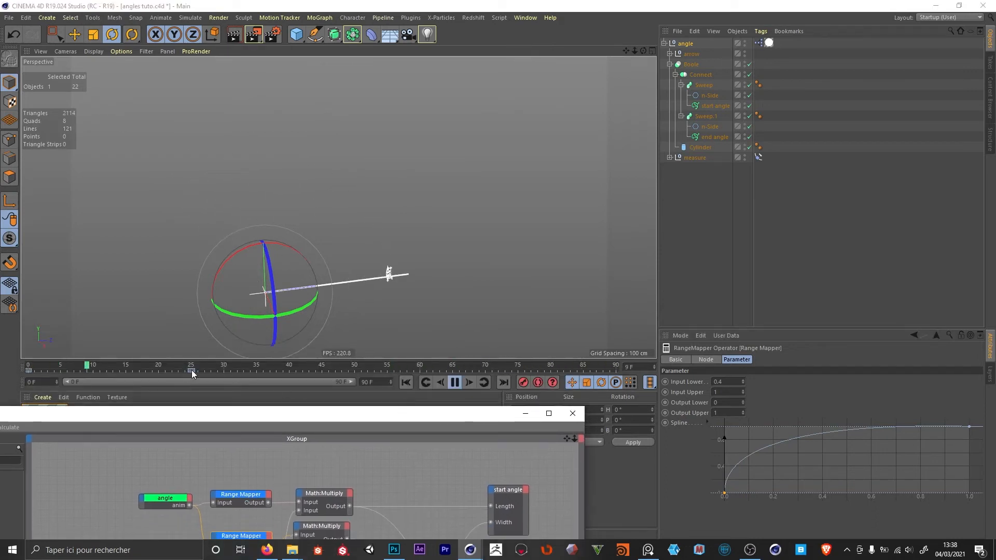
pyautogui.moveTo(191, 370); pyautogui.dragTo(354, 371)
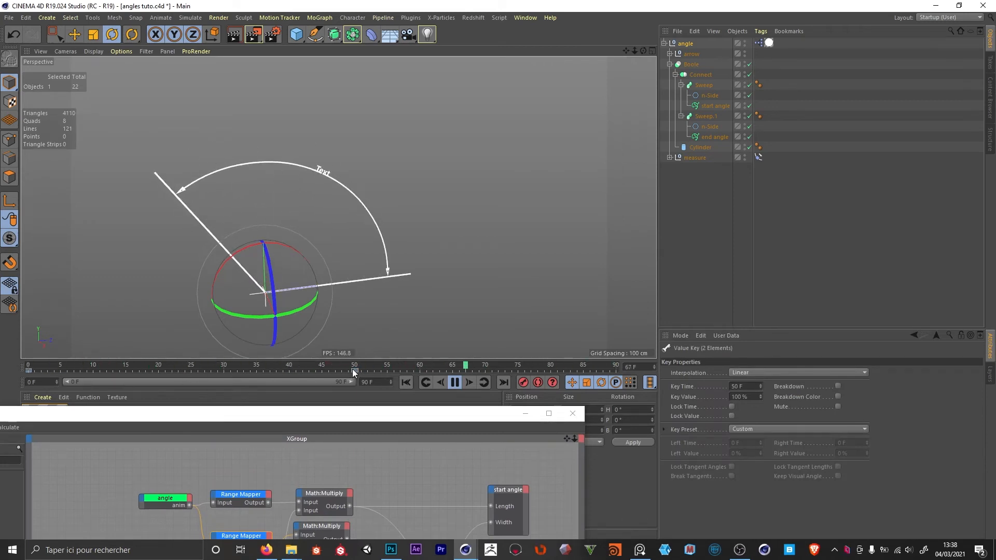
pyautogui.moveTo(352, 369); pyautogui.dragTo(224, 371)
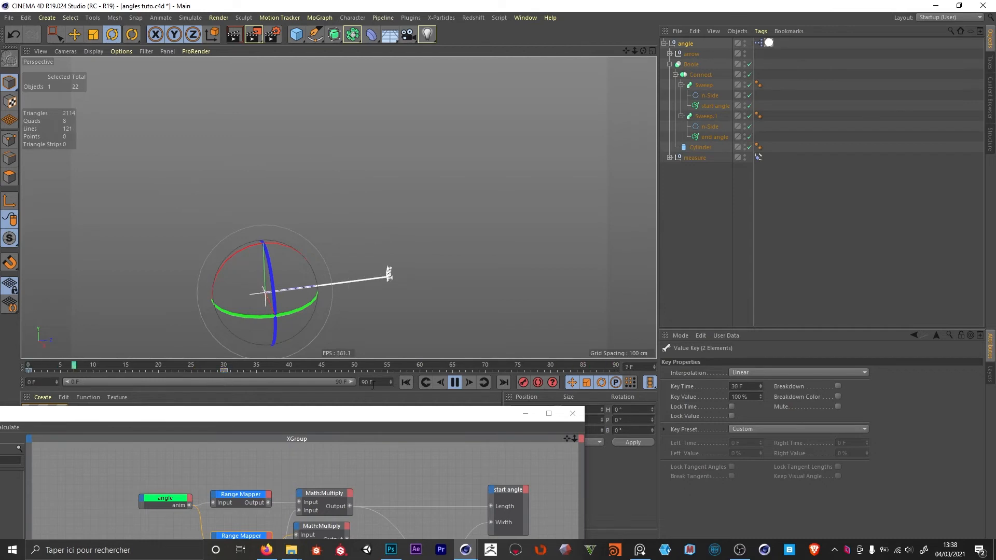
# Open the project settings and the FPS value for editing.
pyautogui.hotkey('ctrl', 'd')
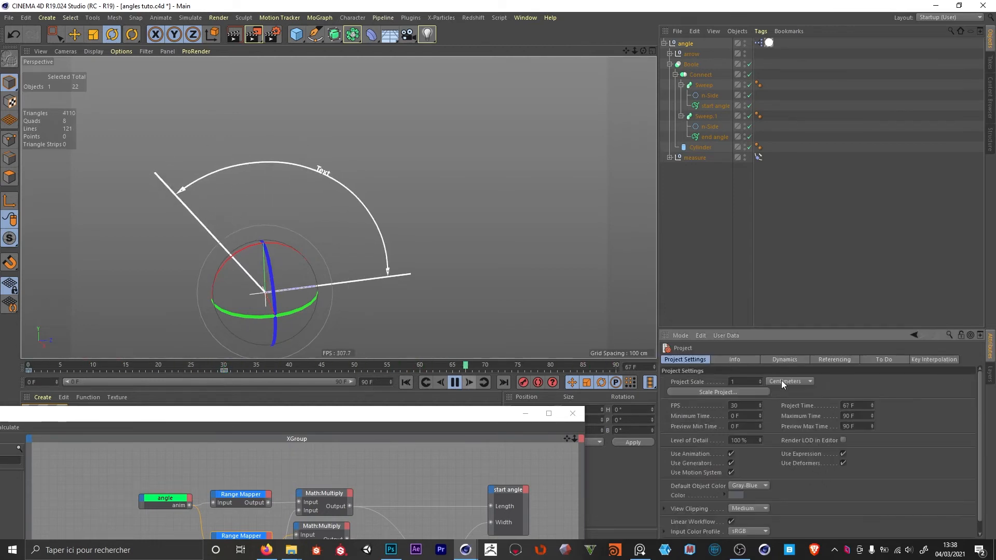
pyautogui.click(753, 405)
pyautogui.doubleClick(753, 405)
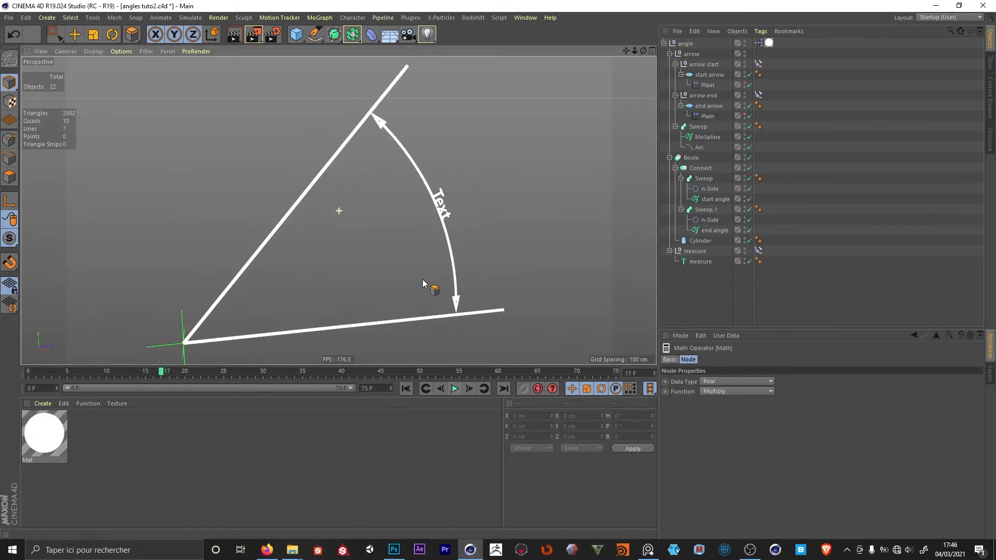
# Scrub back to frame 11 to check the arc against the lines, and open the angle null's XPresso graph.
pyautogui.moveTo(158, 374); pyautogui.dragTo(115, 374)
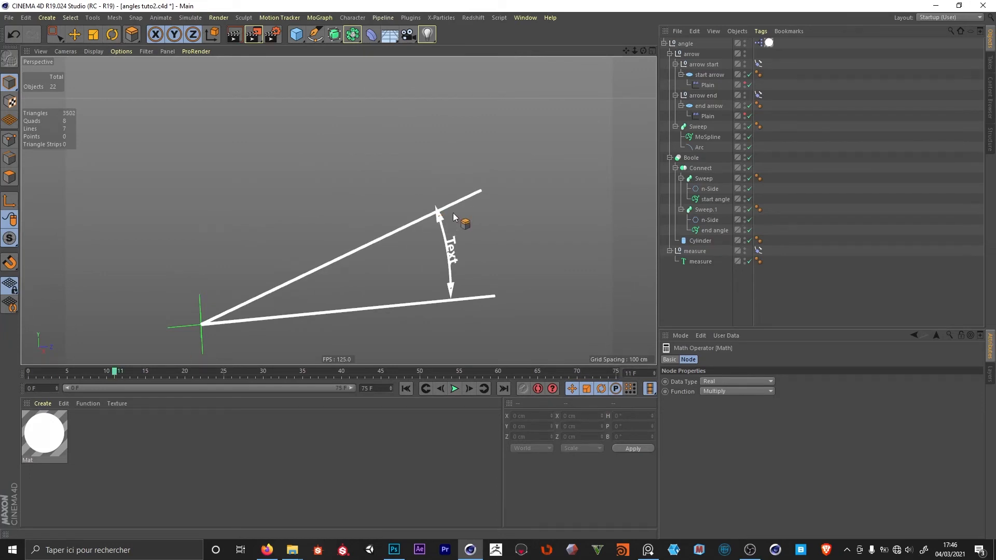
pyautogui.click(758, 44)
pyautogui.doubleClick(759, 45)
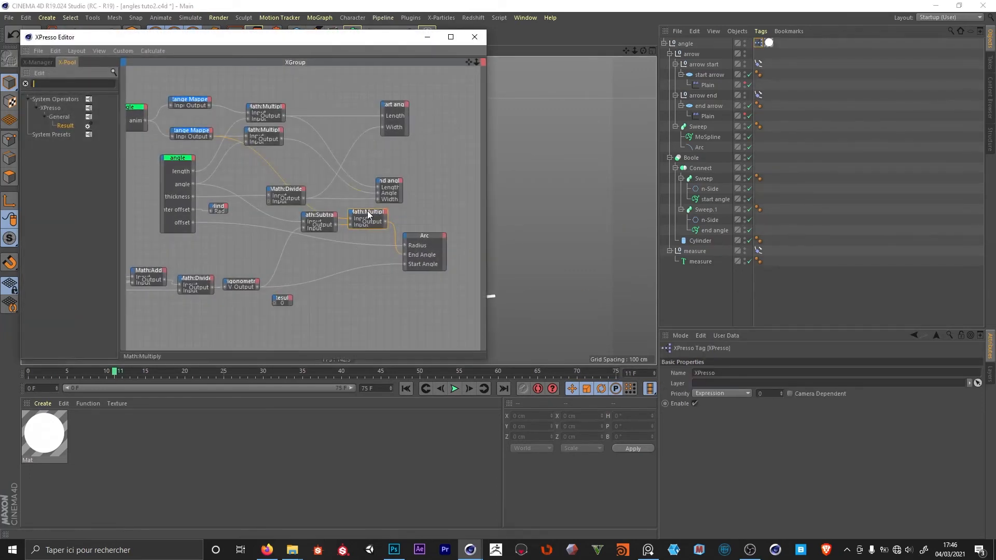
# Rewire the arc's End Angle so the angle value passes through the lower Math:Multiply before Math:Subtract, and rearrange these nodes.
pyautogui.moveTo(378, 211); pyautogui.dragTo(384, 211)
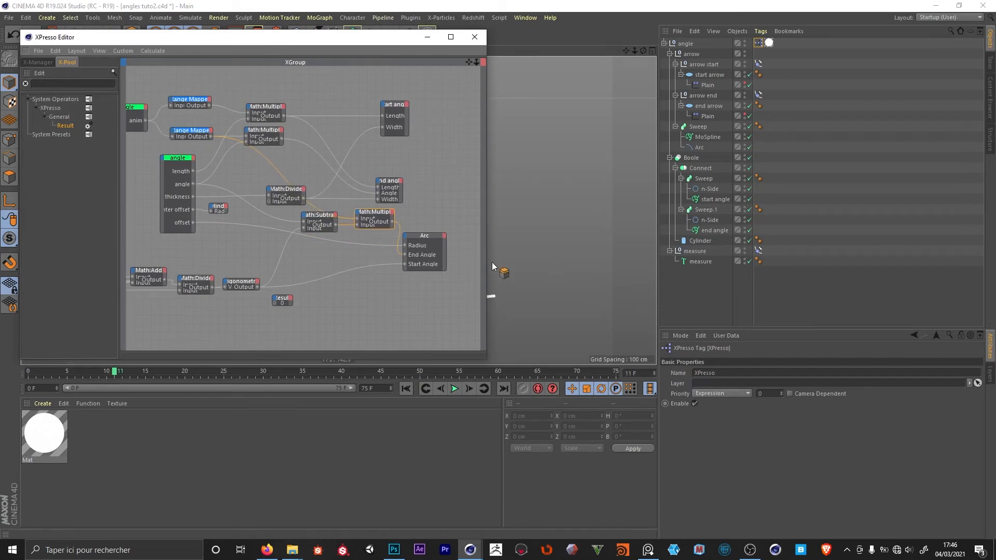
pyautogui.click(311, 223)
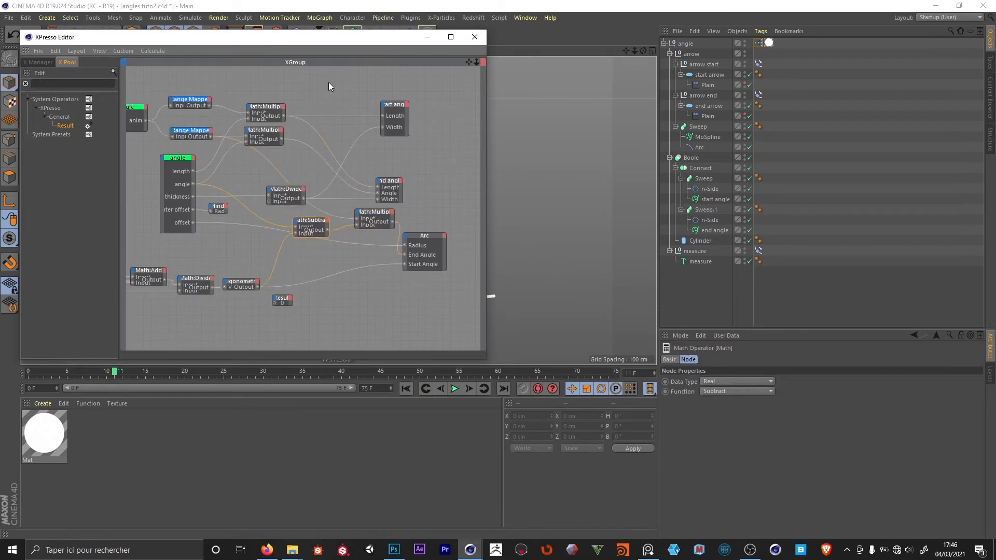
pyautogui.moveTo(329, 37); pyautogui.dragTo(449, 166)
pyautogui.moveTo(291, 315); pyautogui.dragTo(447, 374)
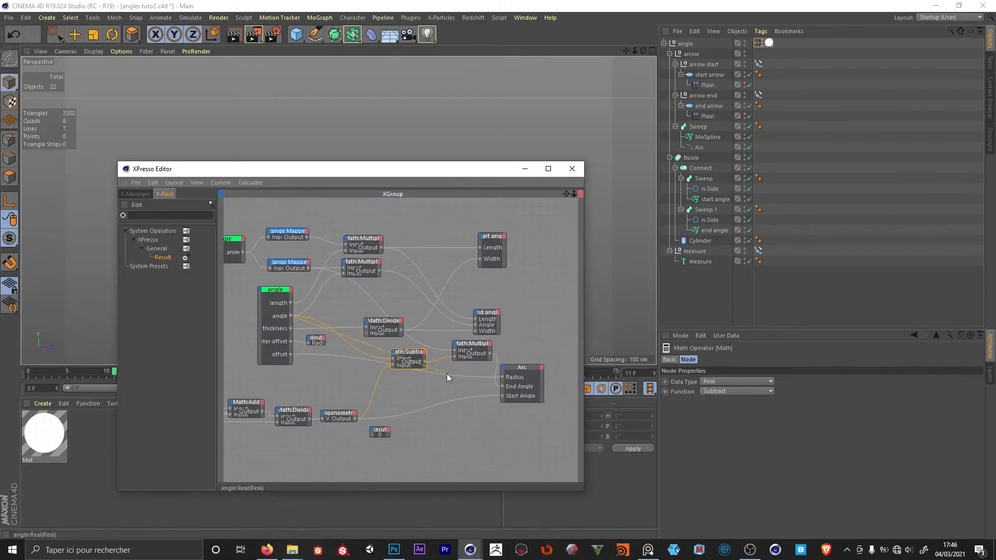
pyautogui.click(471, 347)
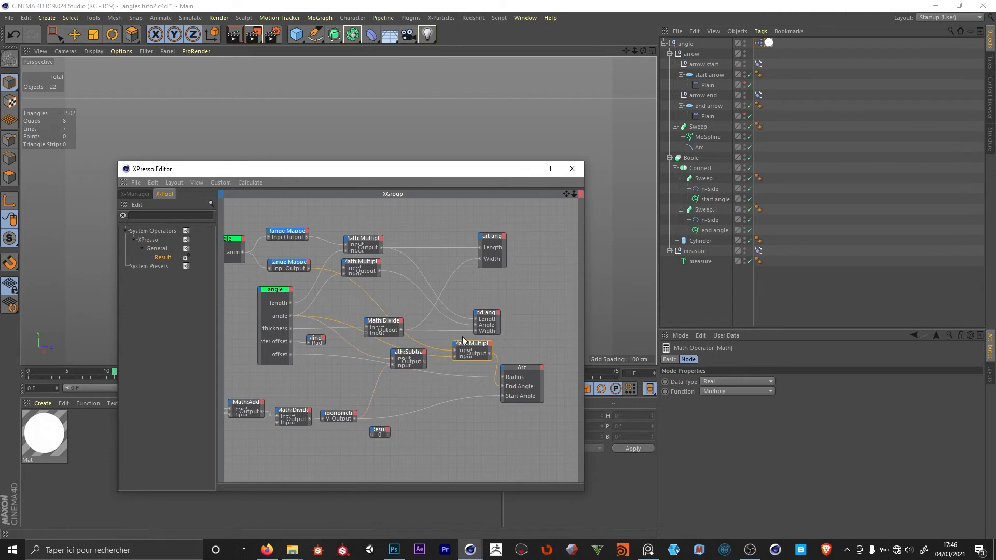
pyautogui.moveTo(474, 348); pyautogui.dragTo(500, 378)
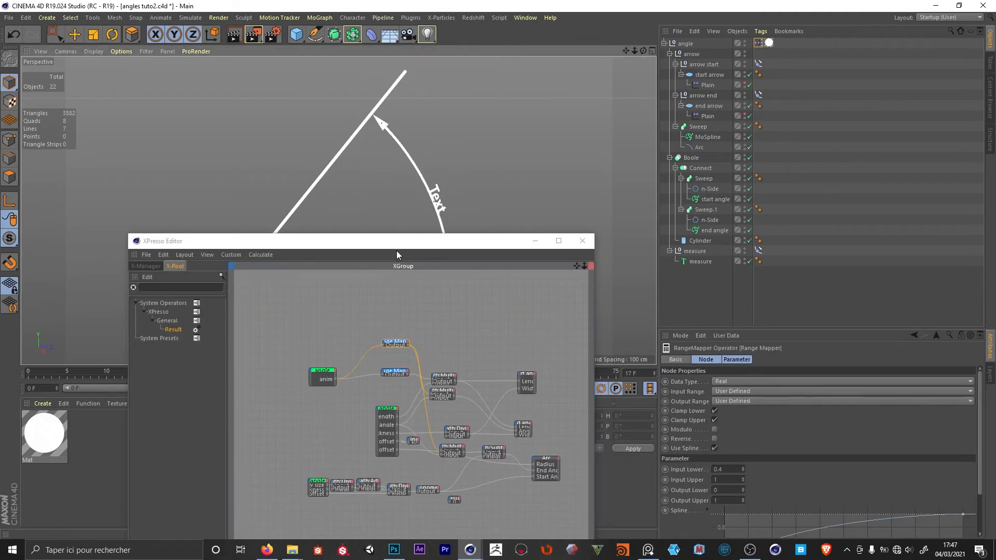
# Add the measure text object as a node in the XPresso graph and expose its Text parameter.
pyautogui.moveTo(396, 250); pyautogui.dragTo(432, 379)
pyautogui.moveTo(702, 262); pyautogui.dragTo(530, 435)
pyautogui.moveTo(461, 356); pyautogui.dragTo(432, 189)
pyautogui.scroll(2, 518, 264)
pyautogui.click(698, 262)
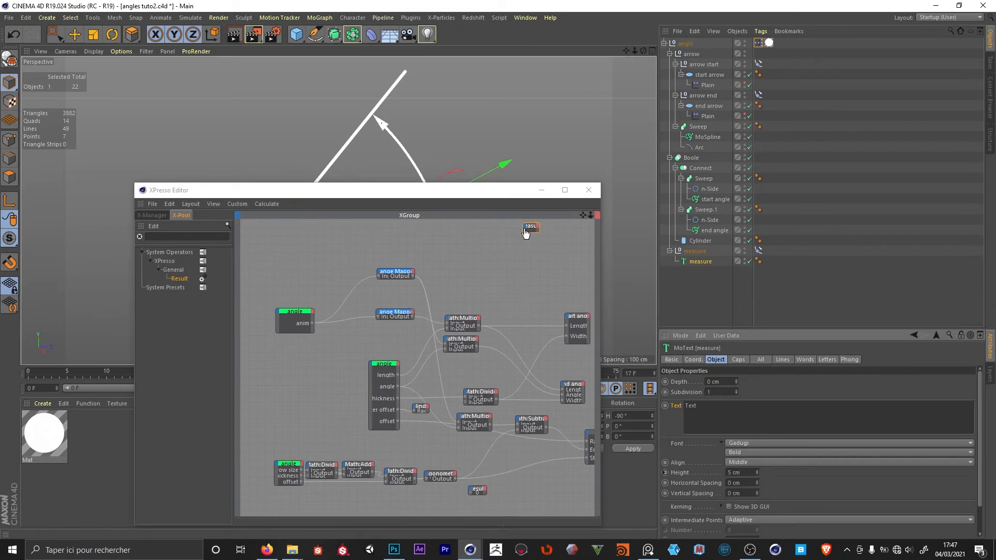
# Move the anim node up above the two Range Mapper nodes.
pyautogui.moveTo(582, 215); pyautogui.dragTo(565, 251)
pyautogui.moveTo(286, 351); pyautogui.dragTo(294, 332)
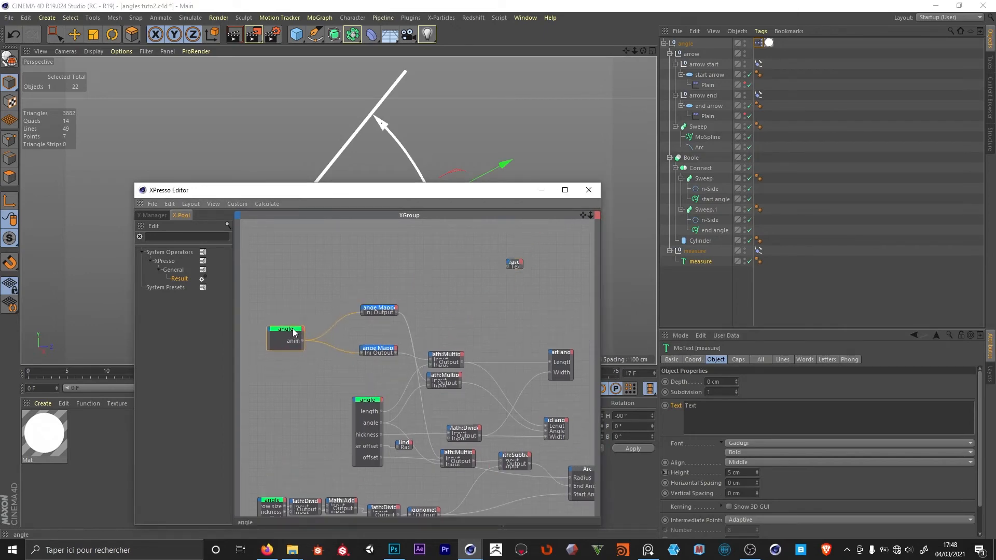
pyautogui.moveTo(385, 308); pyautogui.dragTo(385, 307)
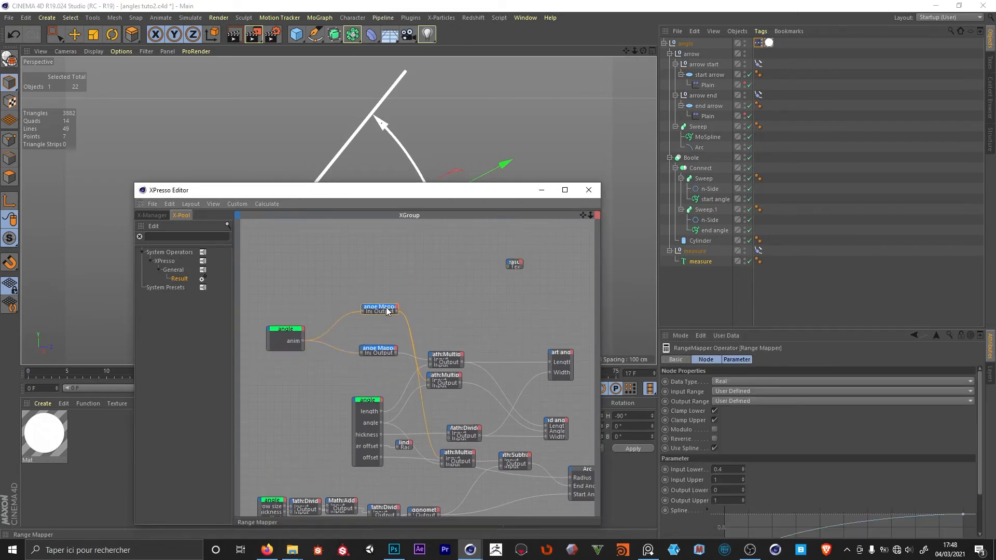
pyautogui.moveTo(302, 331); pyautogui.dragTo(311, 278)
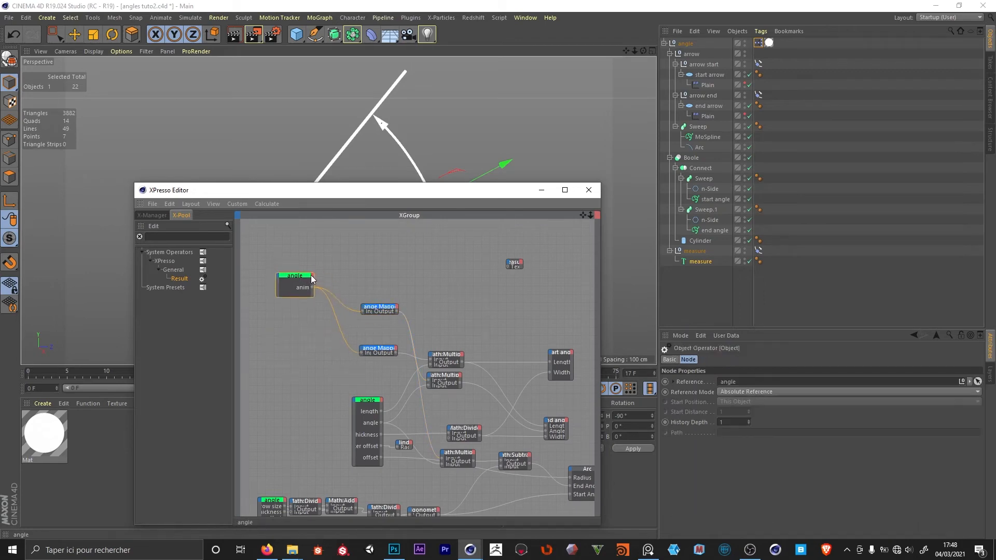
# Expose the angle null's angle user data as an output on the upper anim node.
pyautogui.rightClick(313, 278)
pyautogui.click(277, 353)
pyautogui.click(690, 431)
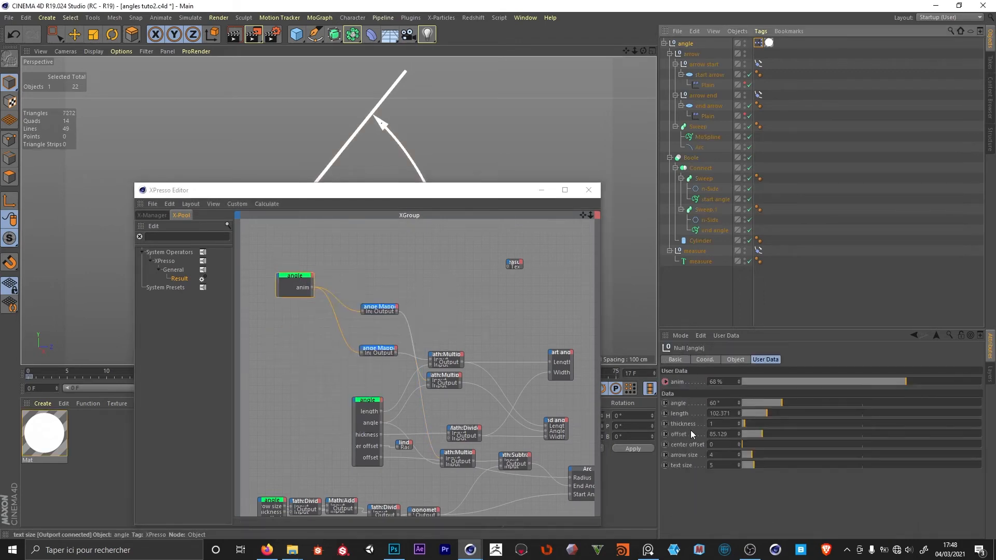
pyautogui.moveTo(678, 406); pyautogui.dragTo(312, 285)
# Add a Math:Add node, feed it the angle value and the upper Range Mapper output, and wire its output to measure's Text.
pyautogui.click(180, 235)
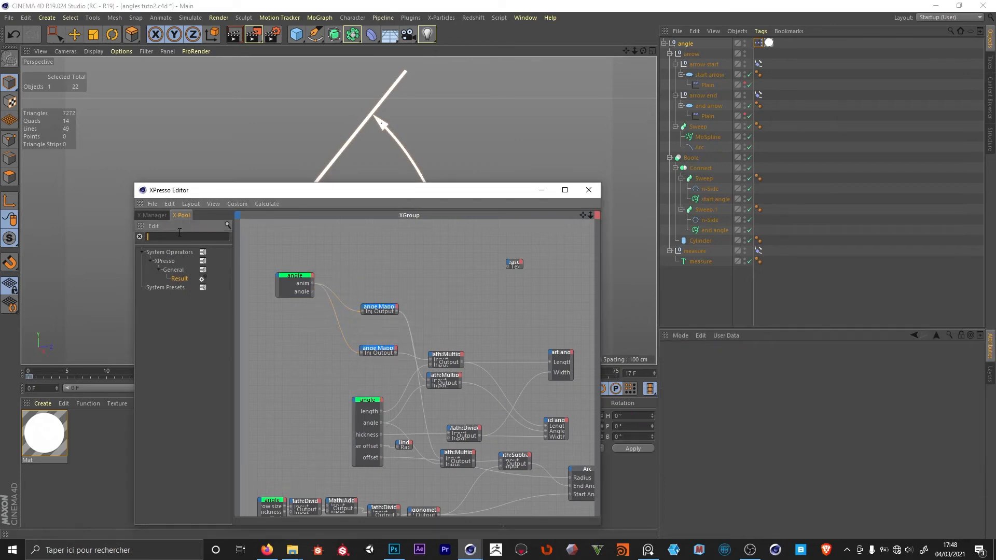
pyautogui.write('math')
pyautogui.moveTo(184, 288); pyautogui.dragTo(426, 263)
pyautogui.click(398, 311)
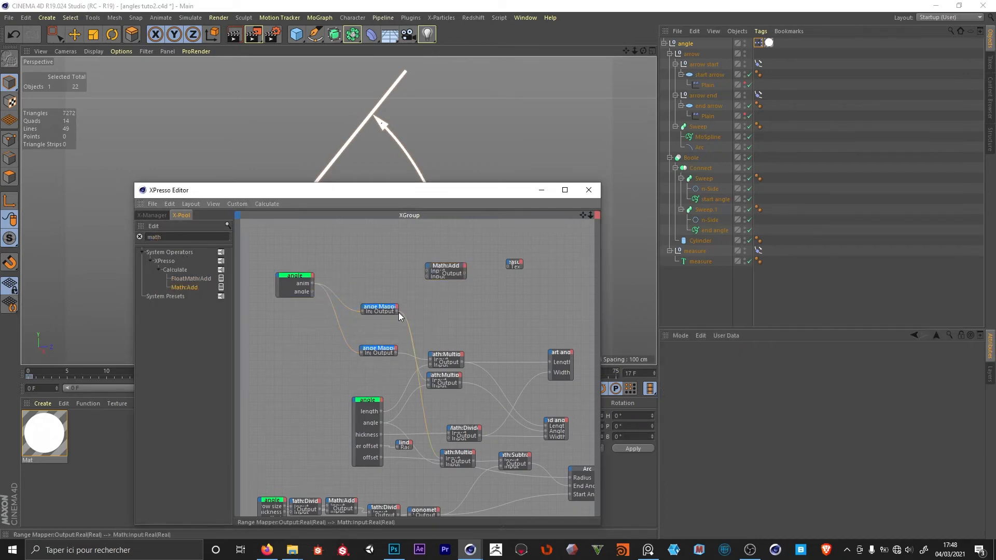
pyautogui.moveTo(397, 312); pyautogui.dragTo(427, 277)
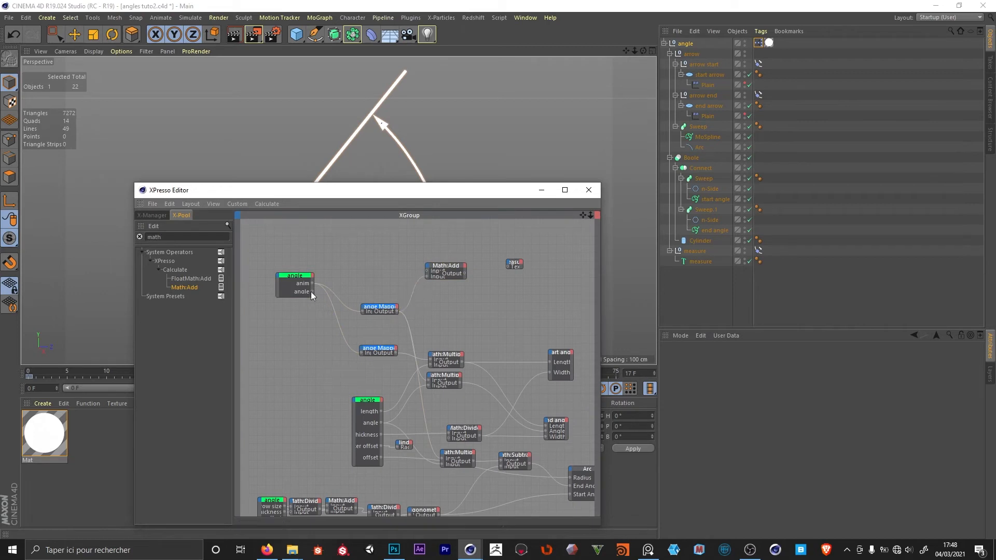
pyautogui.moveTo(313, 291); pyautogui.dragTo(506, 266)
# Set the function of the Math node feeding the measure text to Multiply.
pyautogui.click(454, 271)
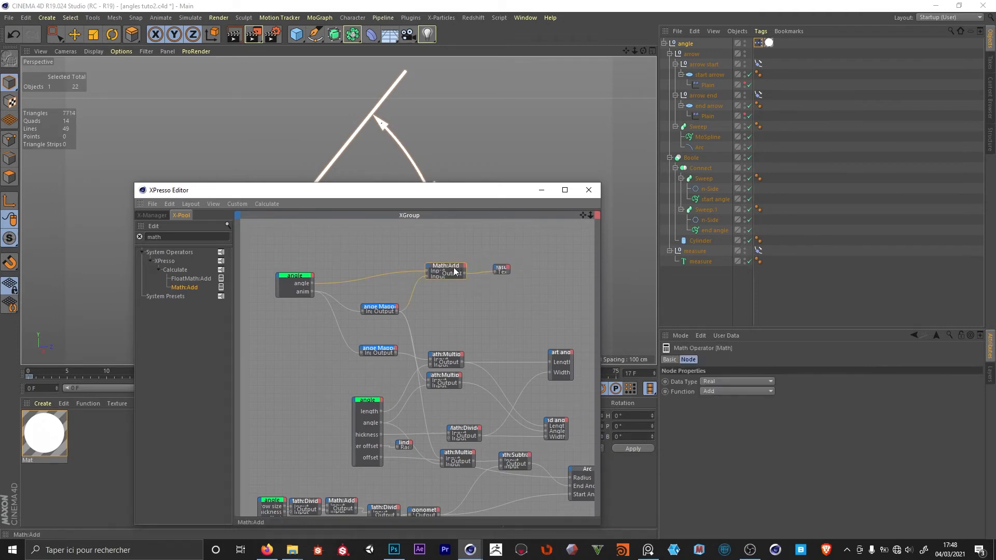
pyautogui.click(726, 390)
pyautogui.click(727, 426)
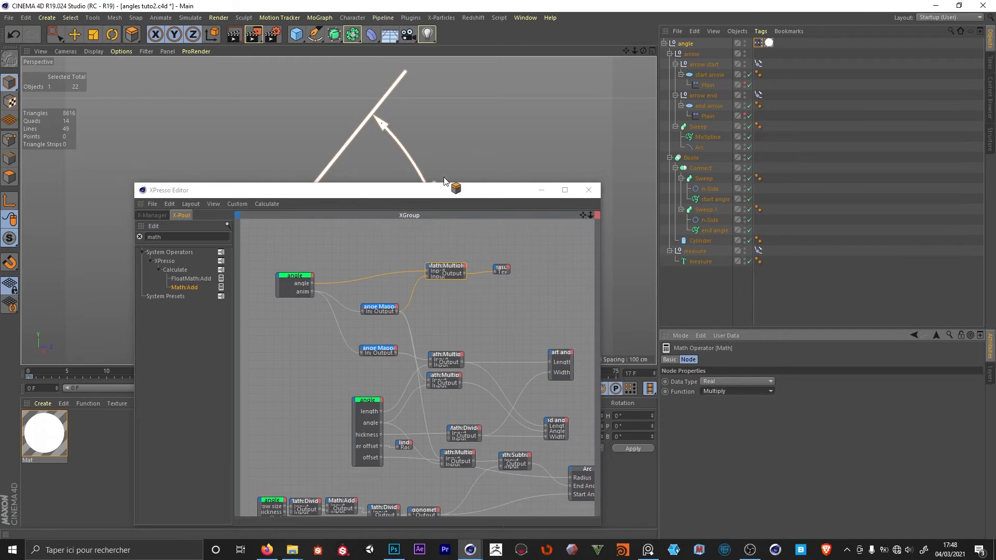
pyautogui.moveTo(445, 181)
pyautogui.mouseDown()
pyautogui.moveTo(441, 403)
pyautogui.moveTo(430, 186)
pyautogui.mouseUp()
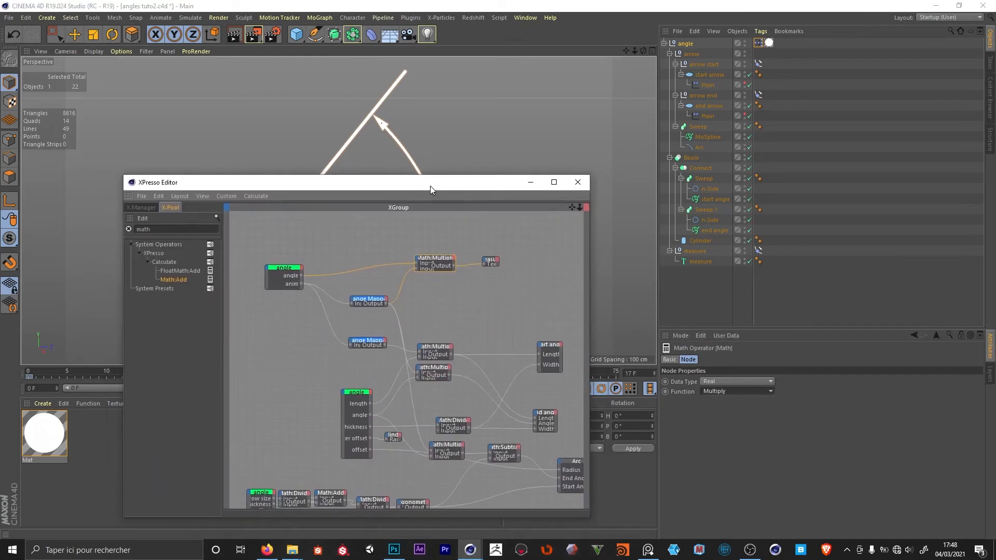
# Insert a Radians to Degree node between the new Math:Multiply and measure's Text, with the measure node moved aside for space.
pyautogui.click(176, 231)
pyautogui.write('degre')
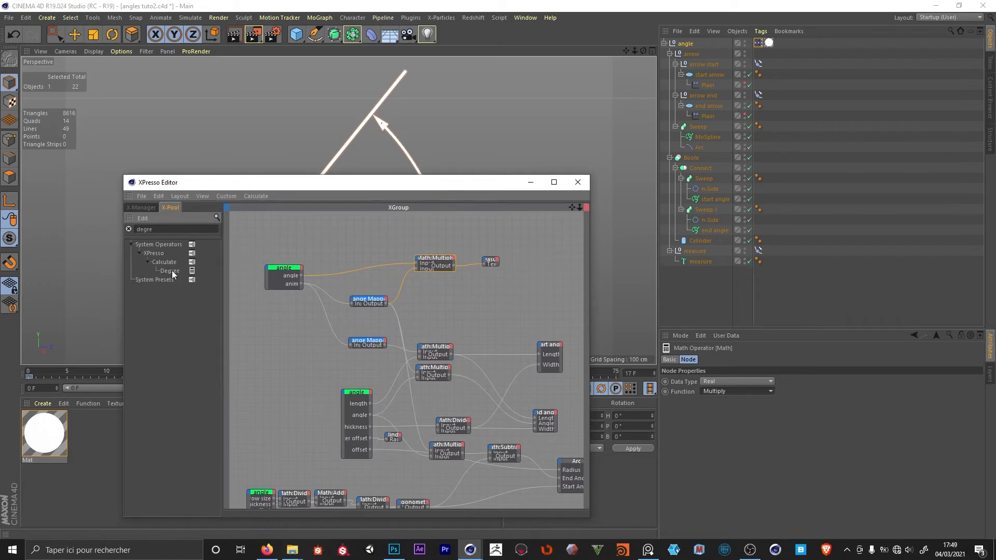
pyautogui.moveTo(173, 275); pyautogui.dragTo(480, 236)
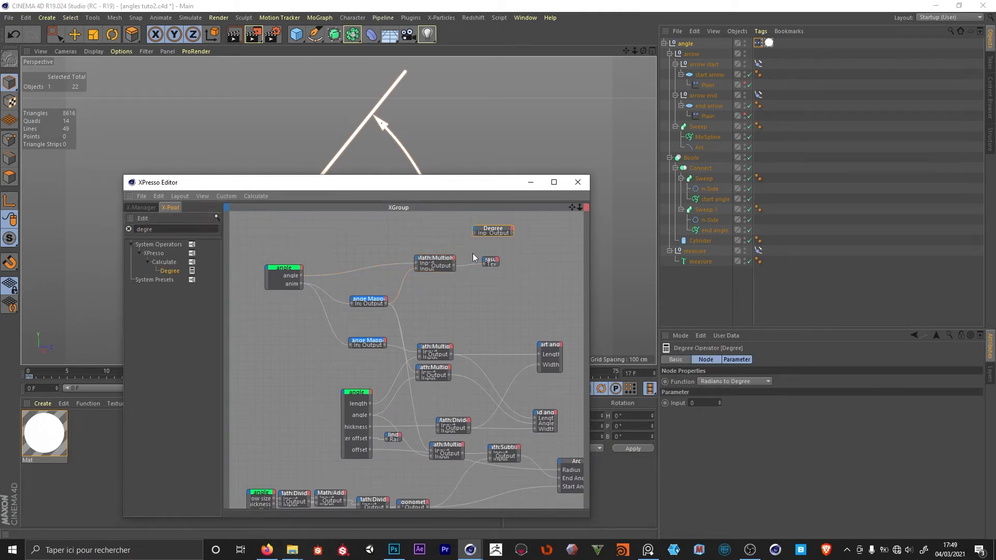
pyautogui.moveTo(454, 265); pyautogui.dragTo(485, 263)
pyautogui.moveTo(456, 185); pyautogui.dragTo(465, 262)
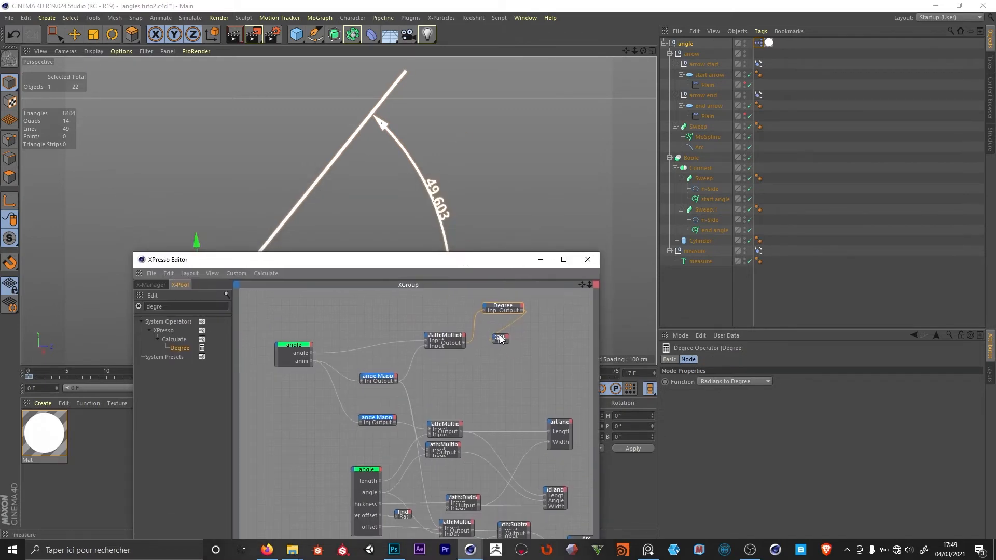
pyautogui.moveTo(500, 337); pyautogui.dragTo(556, 334)
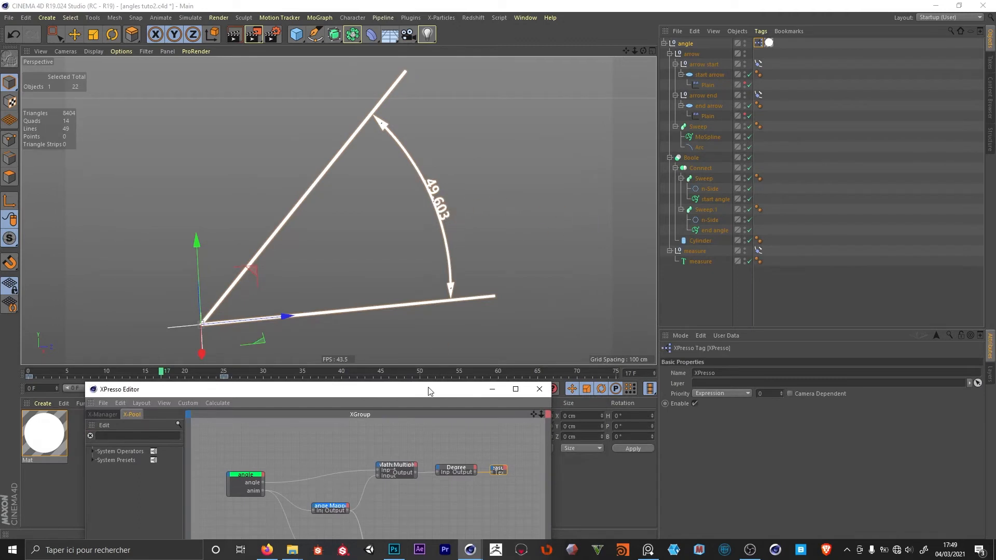
# Add the Set Decimals preset node and route the Degree output through its Value input to measure's Text.
pyautogui.moveTo(429, 391); pyautogui.dragTo(499, 213)
pyautogui.click(236, 256)
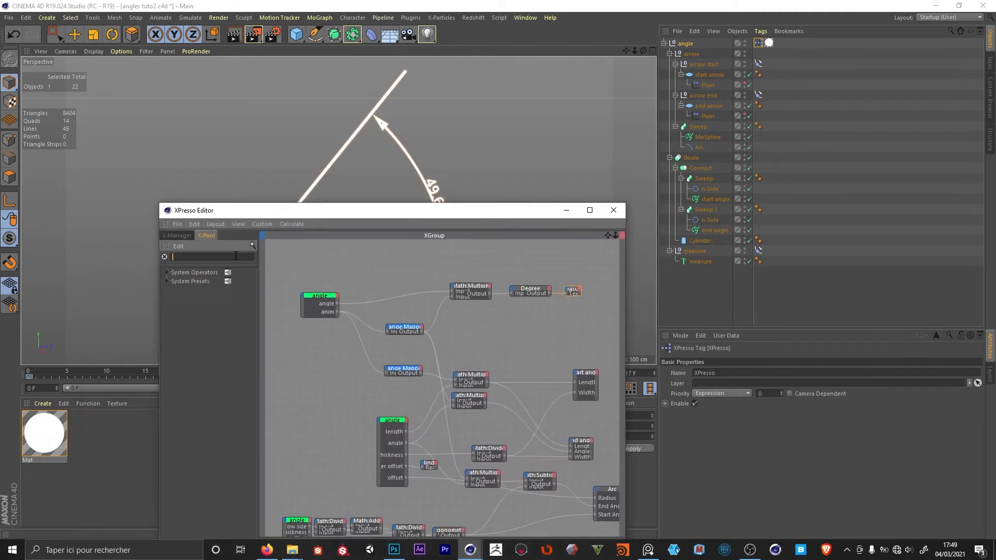
pyautogui.click(167, 282)
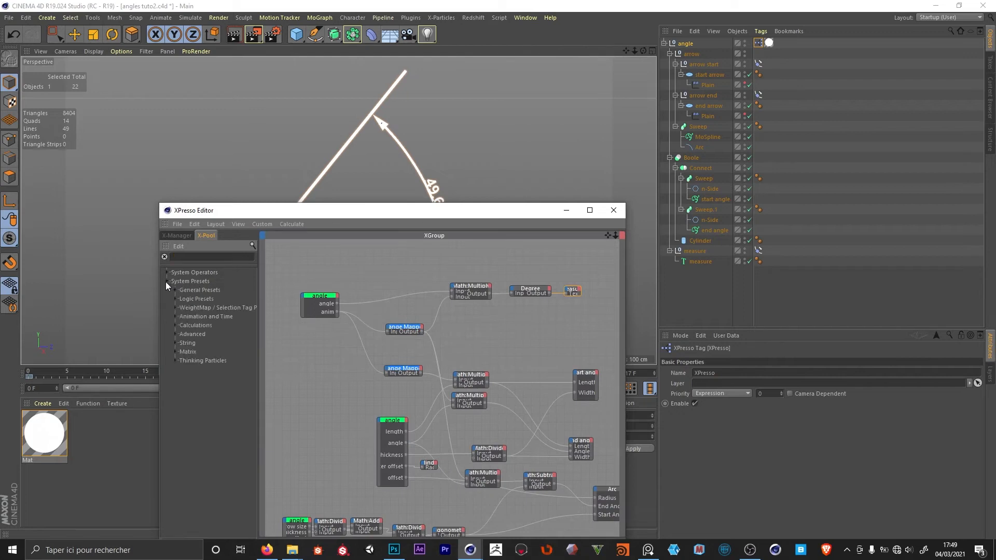
pyautogui.write('set')
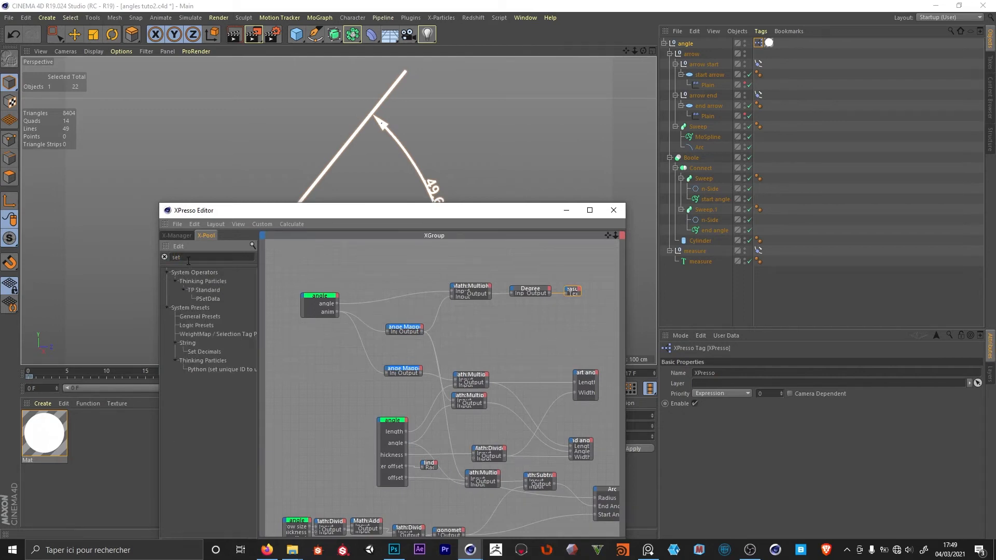
pyautogui.moveTo(195, 353); pyautogui.dragTo(544, 257)
pyautogui.moveTo(541, 288); pyautogui.dragTo(490, 371, button='middle')
pyautogui.scroll(4, 490, 370)
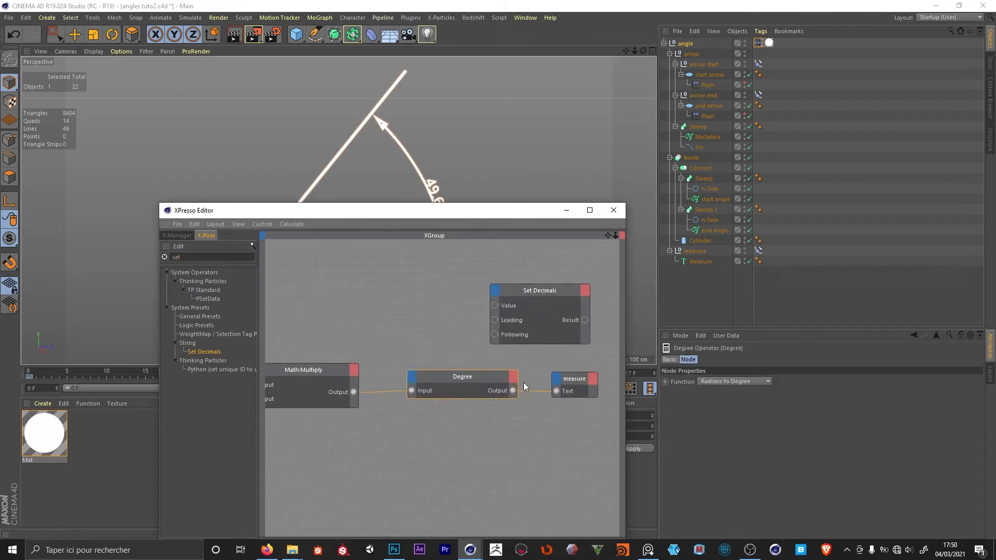
pyautogui.moveTo(517, 306); pyautogui.dragTo(496, 306)
# Arrange the measure and Set Decimals nodes in line after the Degree node.
pyautogui.scroll(-4, 302, 354)
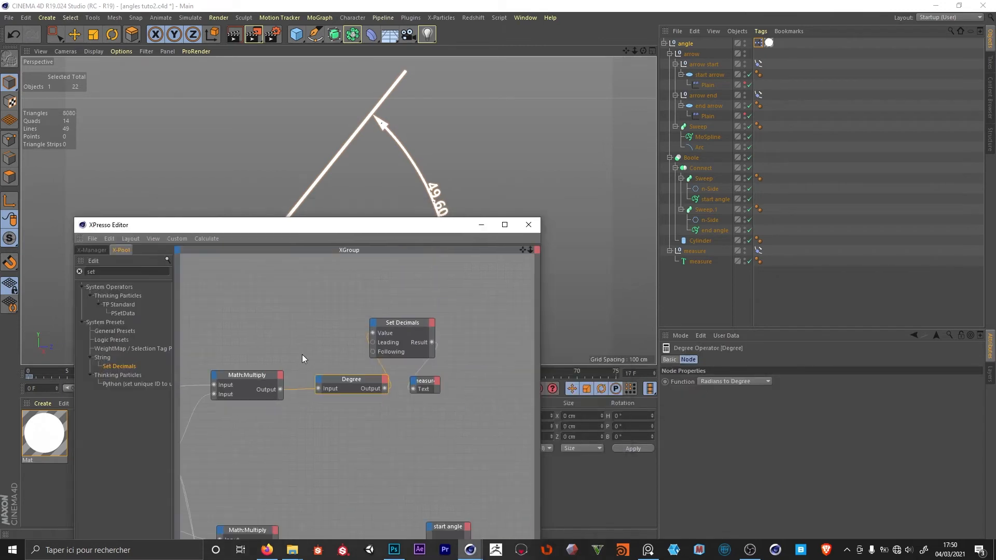
pyautogui.moveTo(383, 369); pyautogui.dragTo(447, 366)
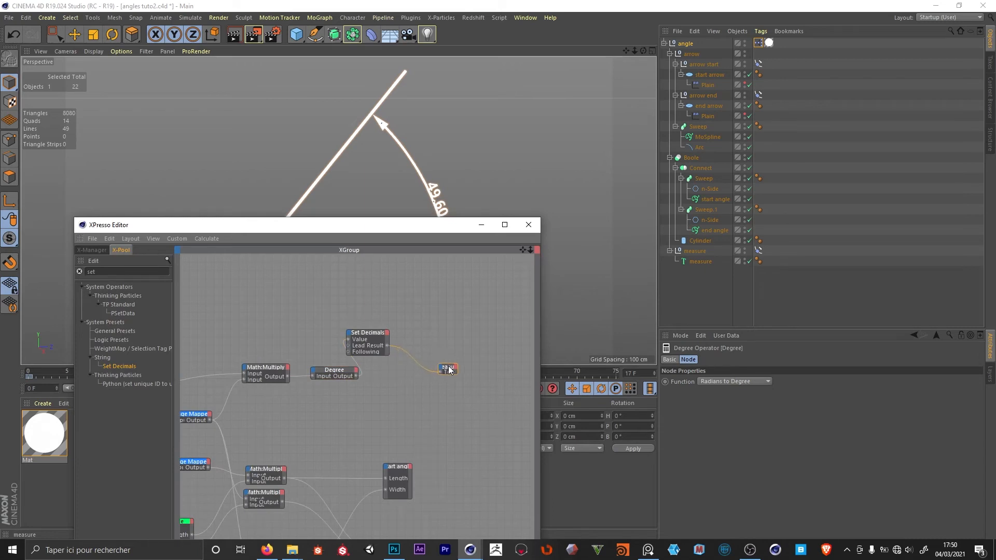
pyautogui.moveTo(368, 332); pyautogui.dragTo(408, 377)
# Try Following values of 1 and 10 on the Set Decimals node to compare the label's decimals.
pyautogui.click(397, 370)
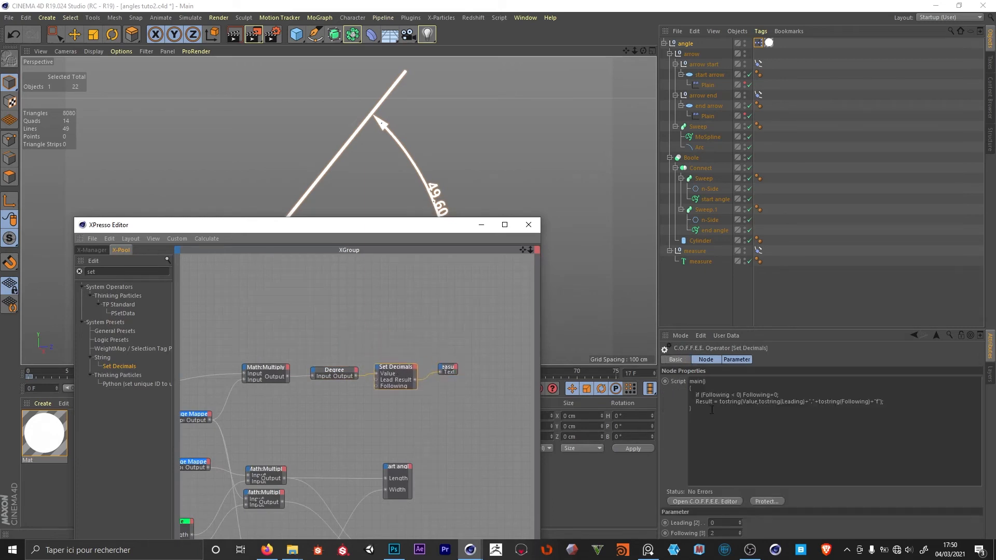
pyautogui.click(716, 534)
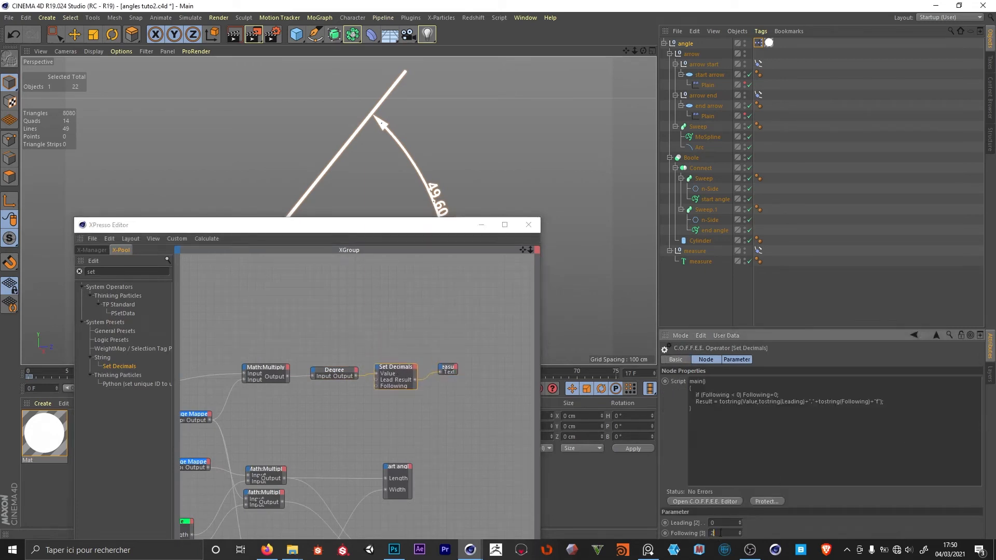
pyautogui.moveTo(345, 231); pyautogui.dragTo(311, 325)
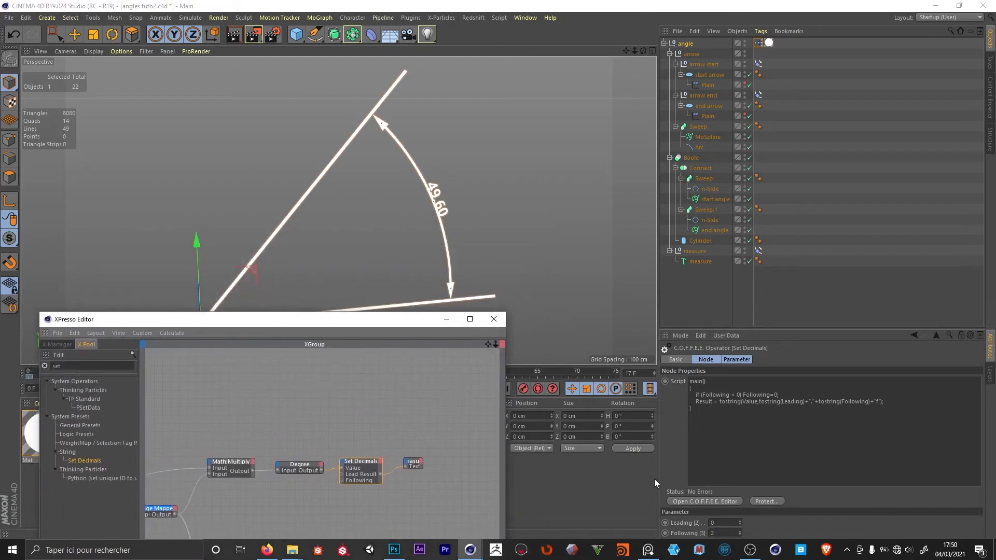
pyautogui.click(714, 533)
pyautogui.write('1')
pyautogui.press('Return')
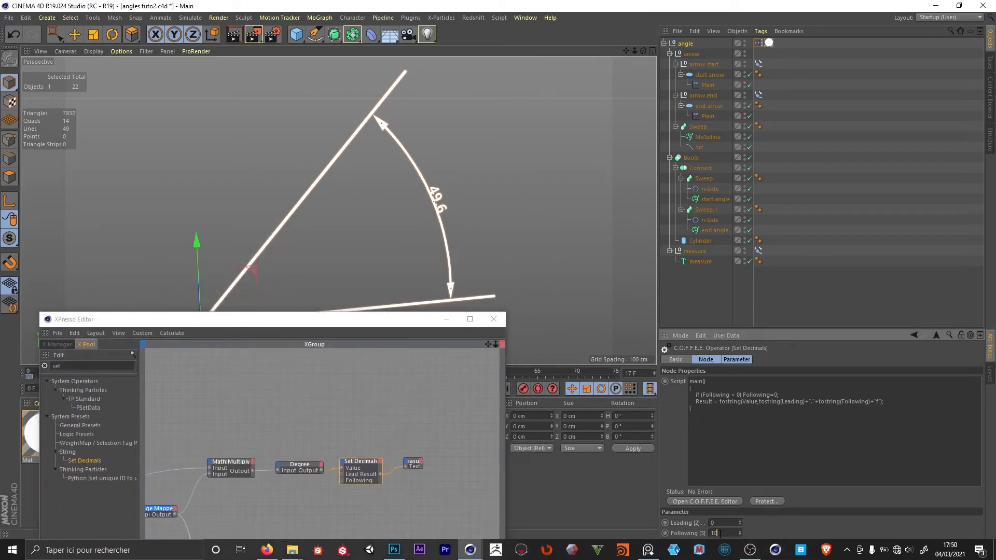
pyautogui.write('0')
pyautogui.press('Return')
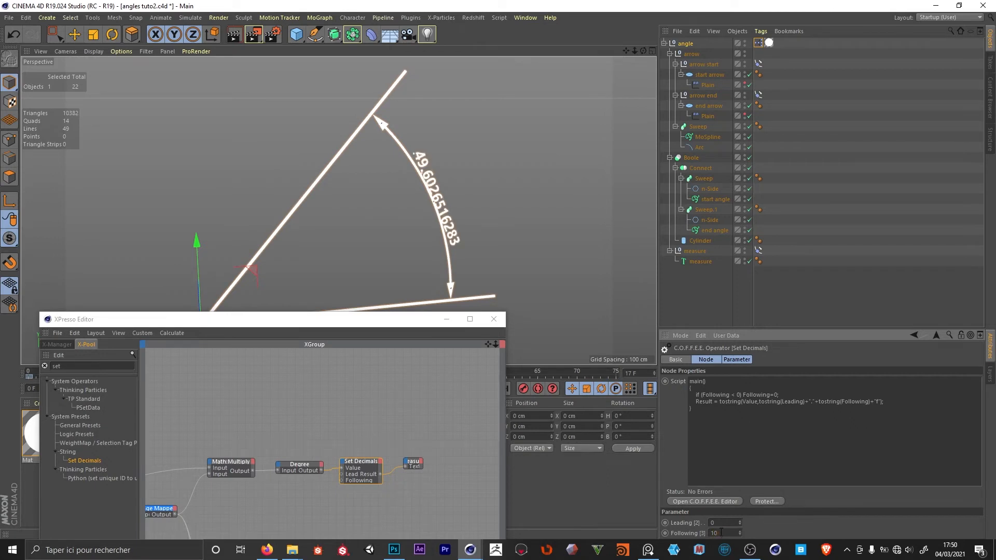
# Set the Following value of the Set Decimals node to 0.
pyautogui.doubleClick(722, 533)
pyautogui.write('0')
pyautogui.press('Return')
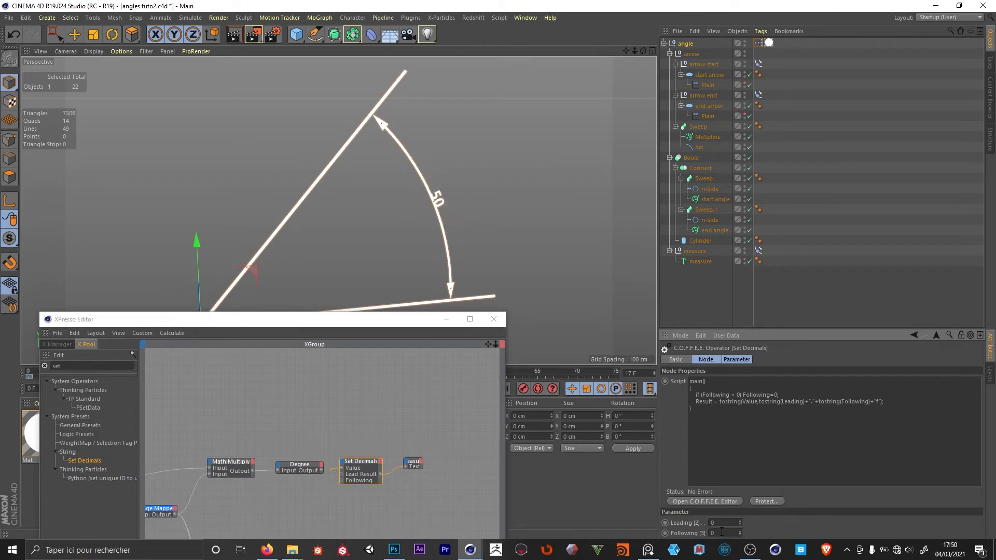
# Move Set Decimals up, add a FloatFunc node below it, and set that node's function to Floor.
pyautogui.moveTo(210, 329); pyautogui.dragTo(246, 438)
pyautogui.moveTo(160, 372); pyautogui.dragTo(191, 357)
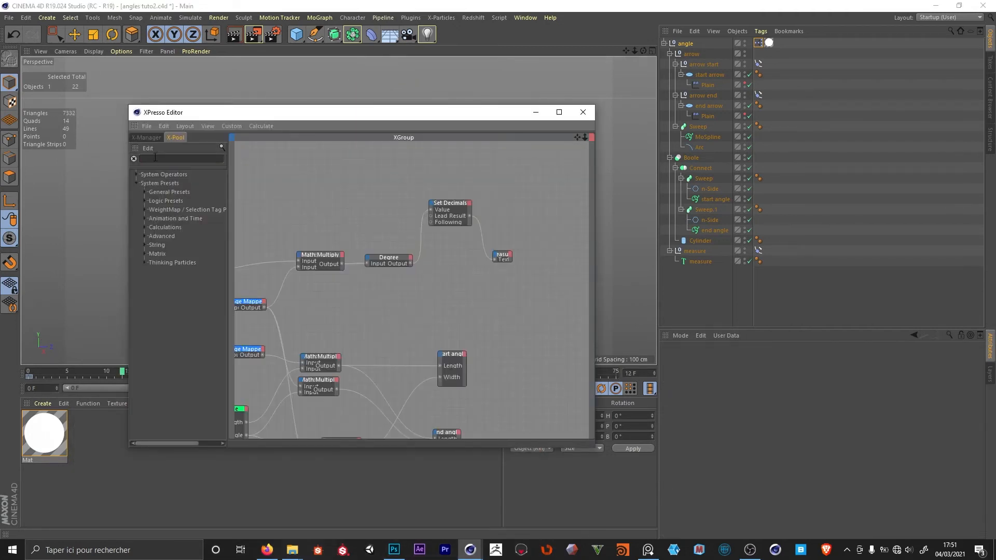
pyautogui.write('float')
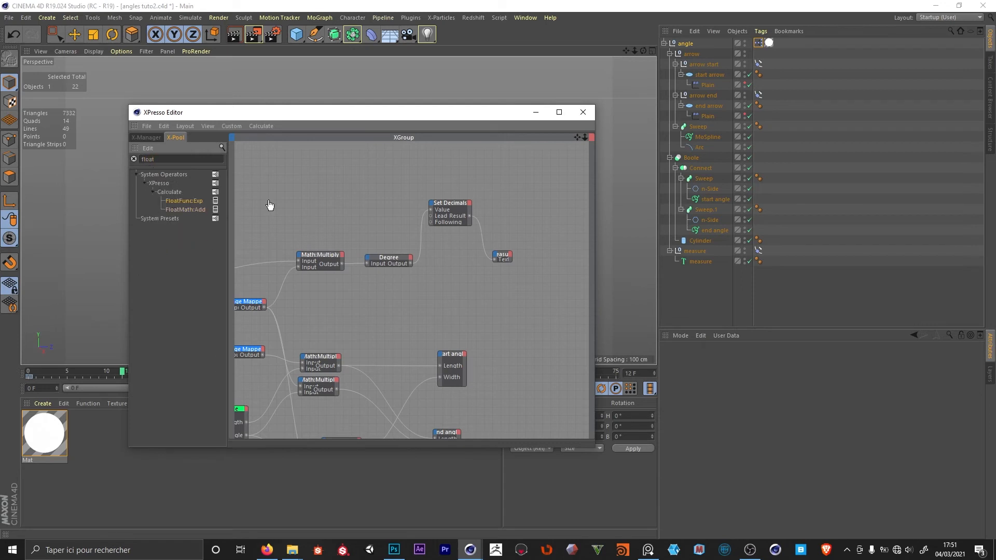
pyautogui.moveTo(449, 285); pyautogui.dragTo(449, 285)
pyautogui.click(711, 382)
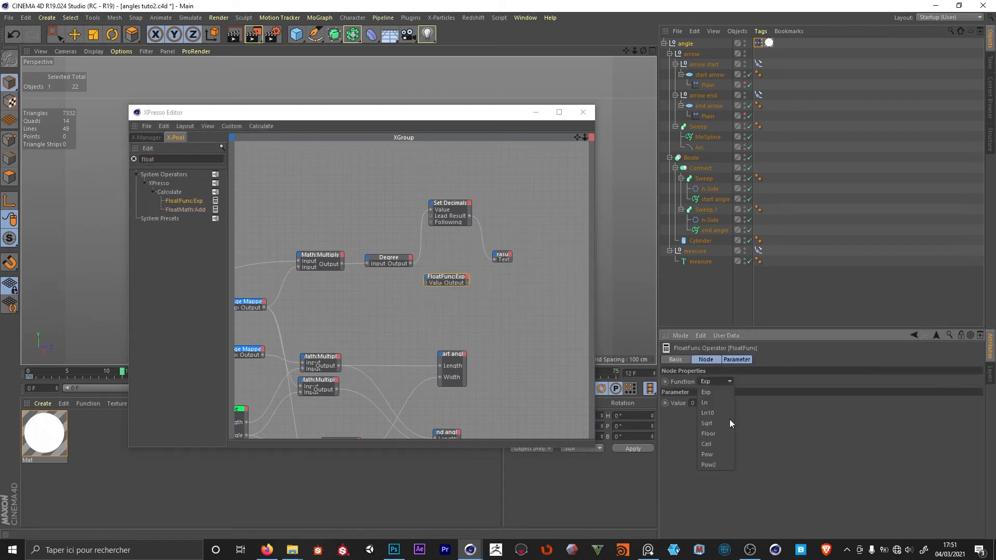
pyautogui.click(712, 435)
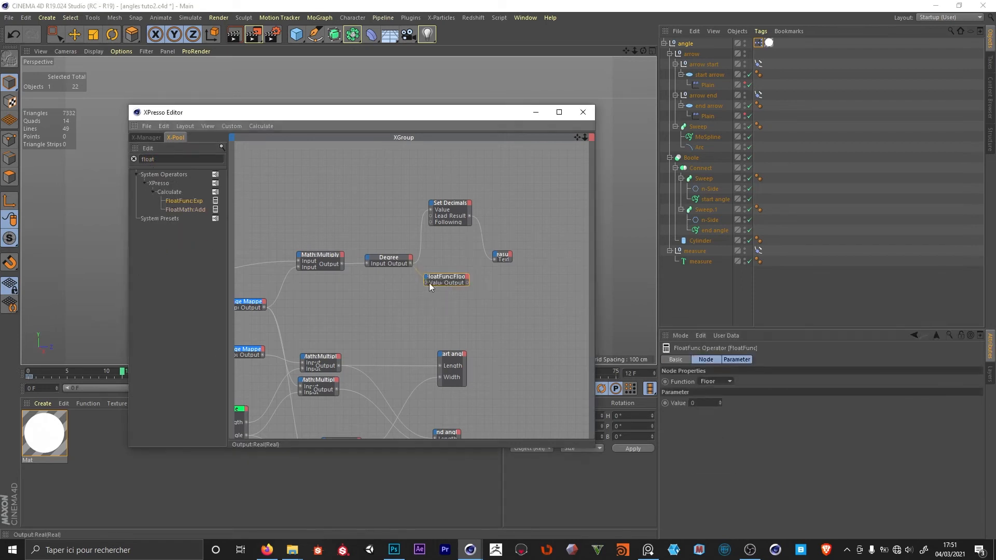
# Route the Degree output through FloatFunc:Floor into measure's Text, and move the Set Decimals and FloatFunc nodes closer together.
pyautogui.moveTo(425, 284); pyautogui.dragTo(495, 259)
pyautogui.moveTo(488, 112); pyautogui.dragTo(522, 107)
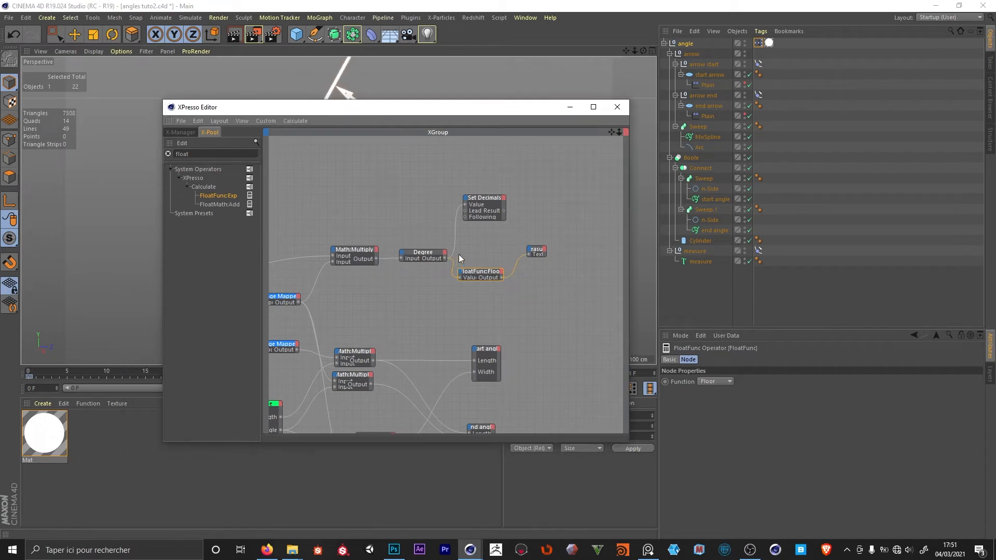
pyautogui.click(490, 198)
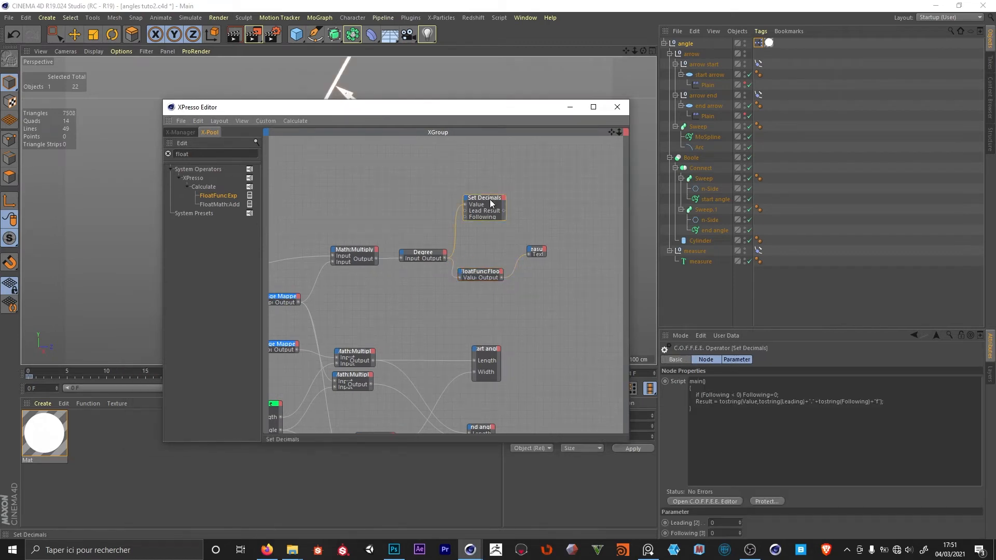
pyautogui.click(487, 272)
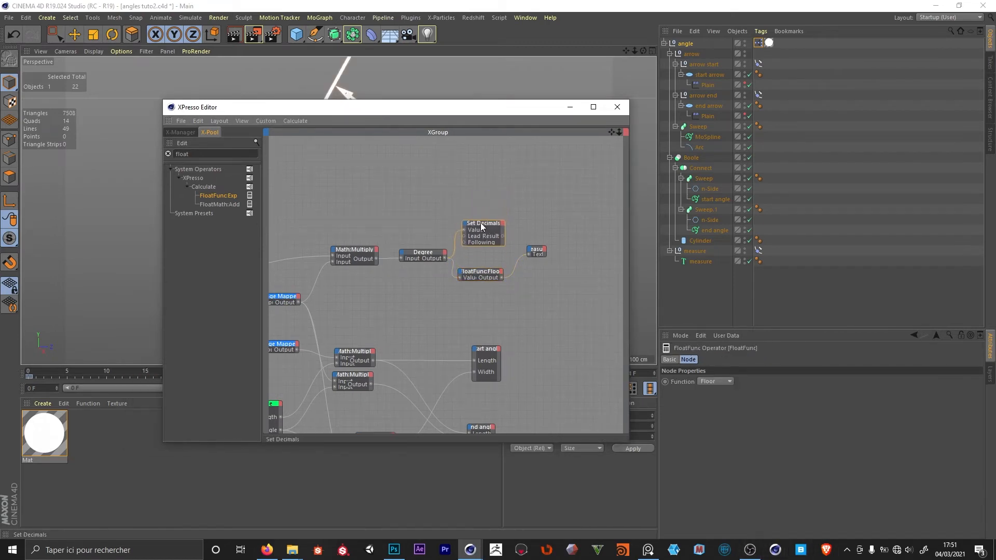
pyautogui.click(481, 226)
pyautogui.moveTo(488, 275); pyautogui.dragTo(489, 269)
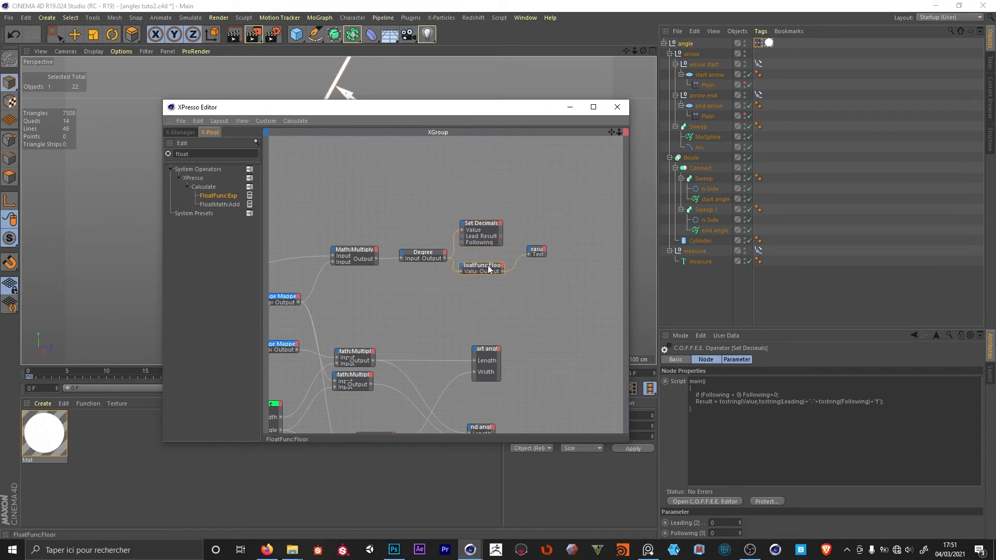
# Compare the FloatFunc and Set Decimals nodes, close the XPresso Editor, and inspect the angle label in the viewport.
pyautogui.moveTo(481, 109); pyautogui.dragTo(467, 278)
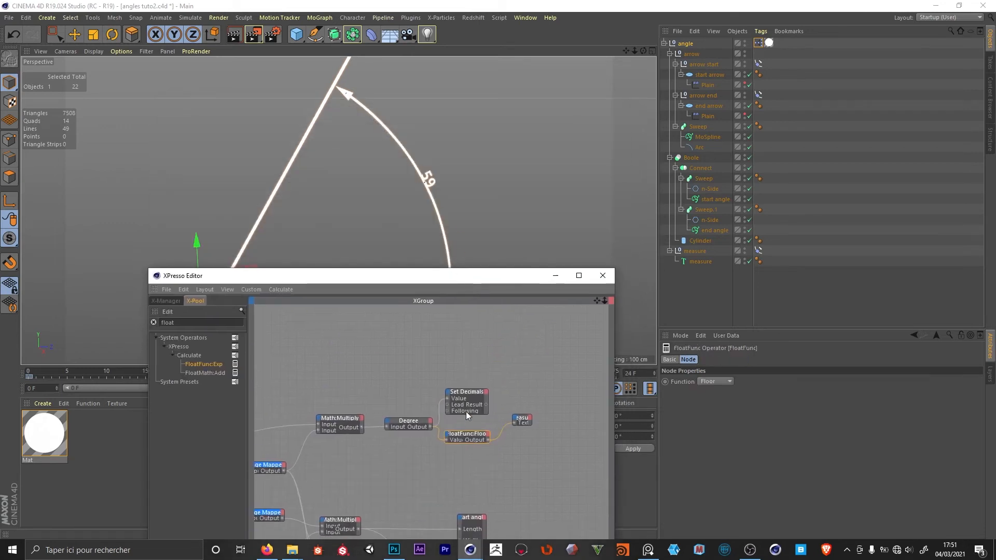
pyautogui.click(473, 391)
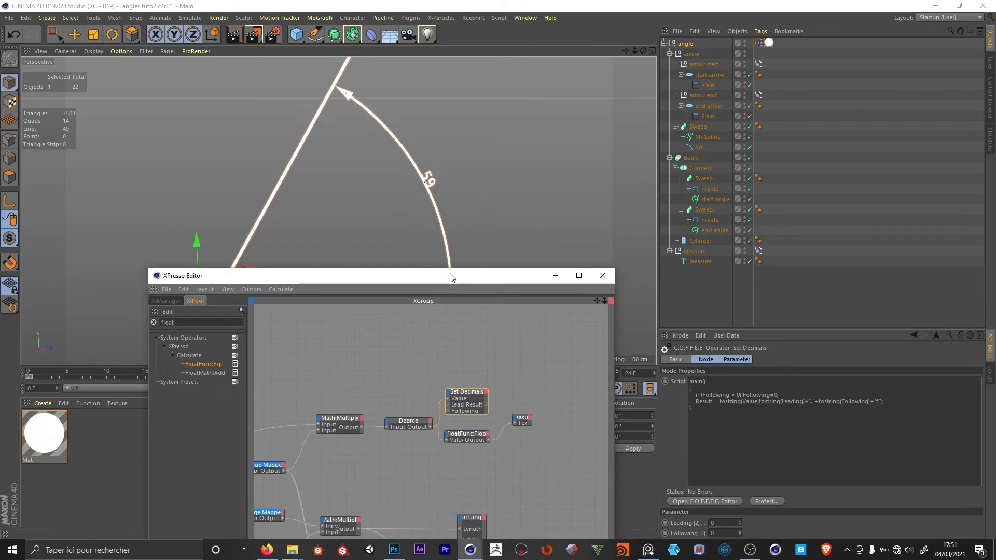
pyautogui.moveTo(451, 275); pyautogui.dragTo(446, 311)
pyautogui.click(598, 311)
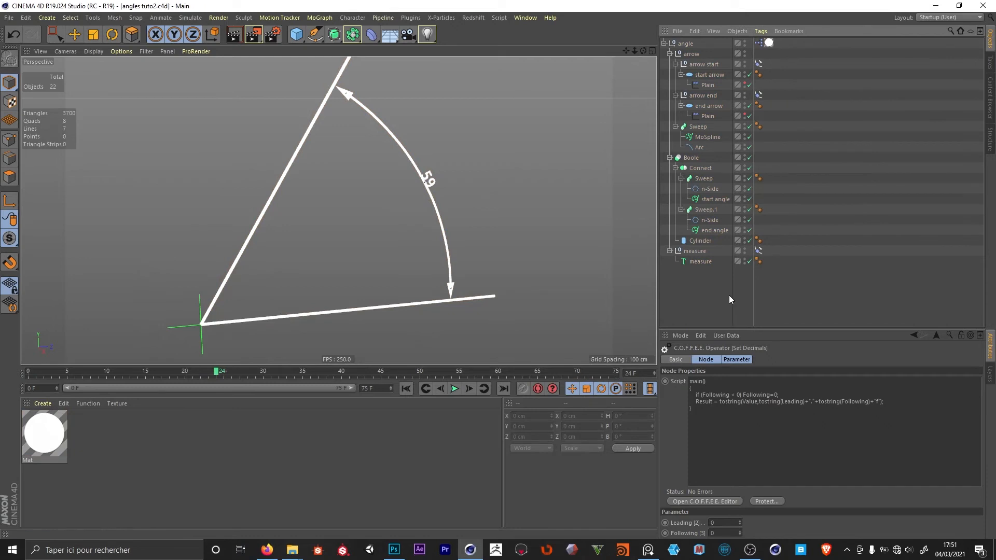
pyautogui.keyDown('alt'); pyautogui.moveTo(494, 307); pyautogui.dragTo(385, 270); pyautogui.keyUp('alt')
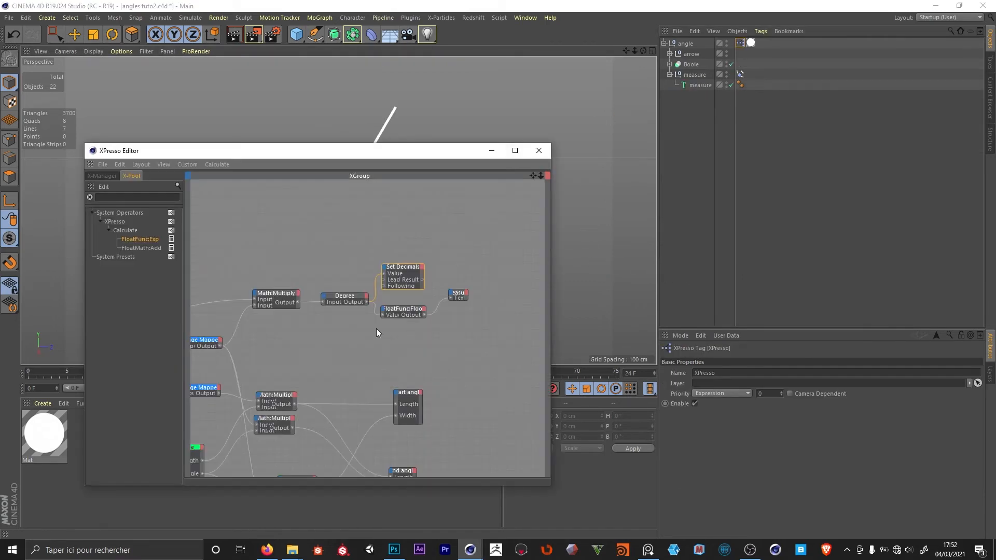
# Add the measure text object and a Python node side by side above the existing nodes in the XPresso graph.
pyautogui.keyDown('alt'); pyautogui.moveTo(363, 233); pyautogui.dragTo(457, 257, button='middle'); pyautogui.keyUp('alt')
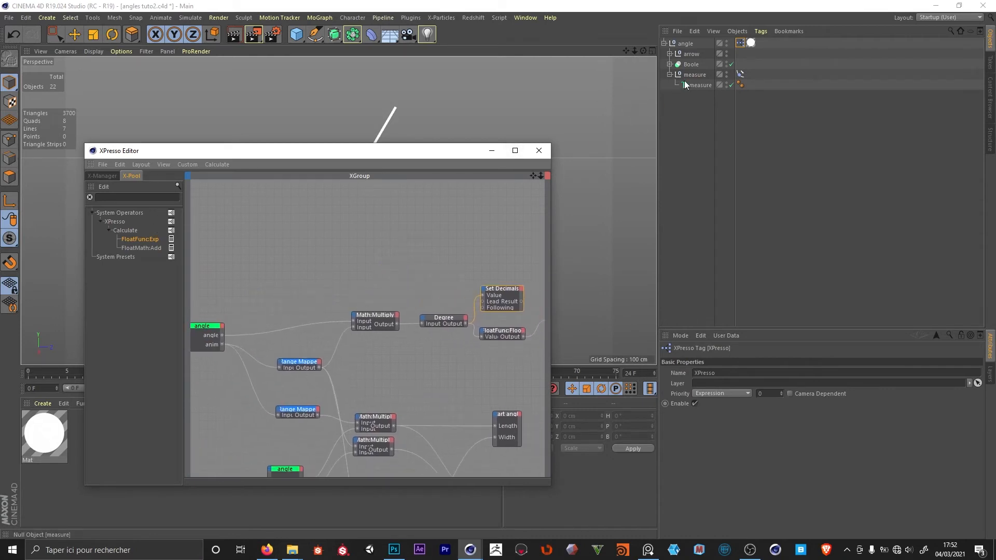
pyautogui.moveTo(688, 85); pyautogui.dragTo(321, 207)
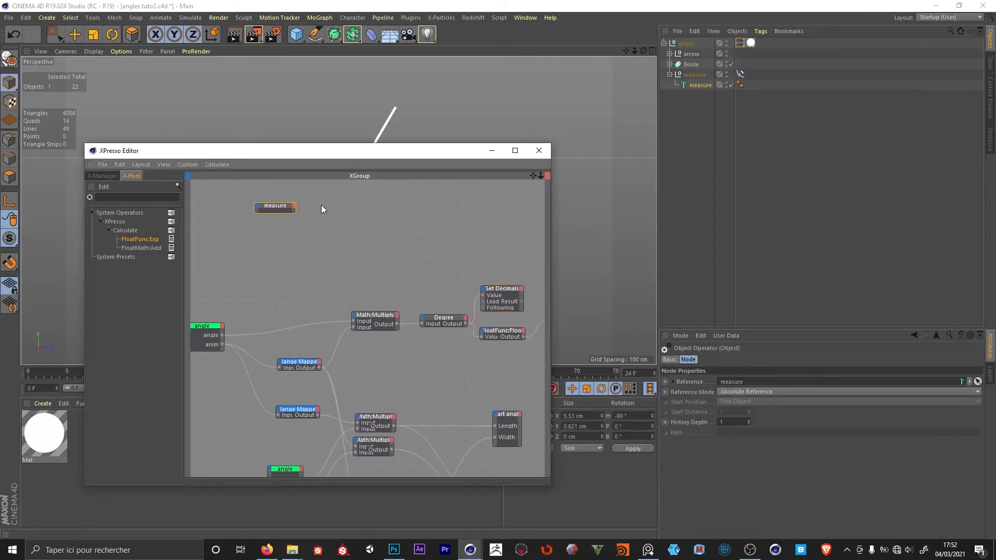
pyautogui.click(141, 197)
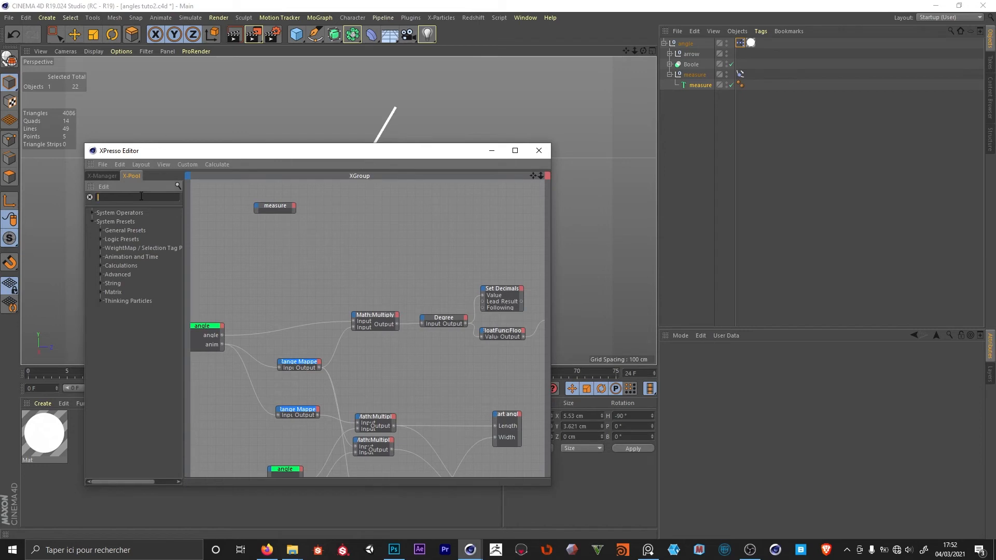
pyautogui.write('pyth')
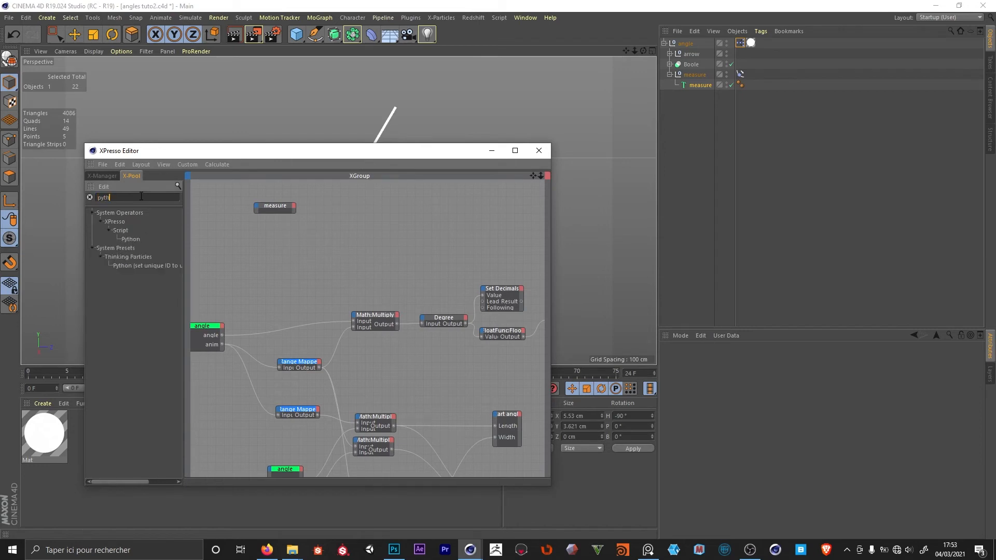
pyautogui.moveTo(132, 240); pyautogui.dragTo(328, 201)
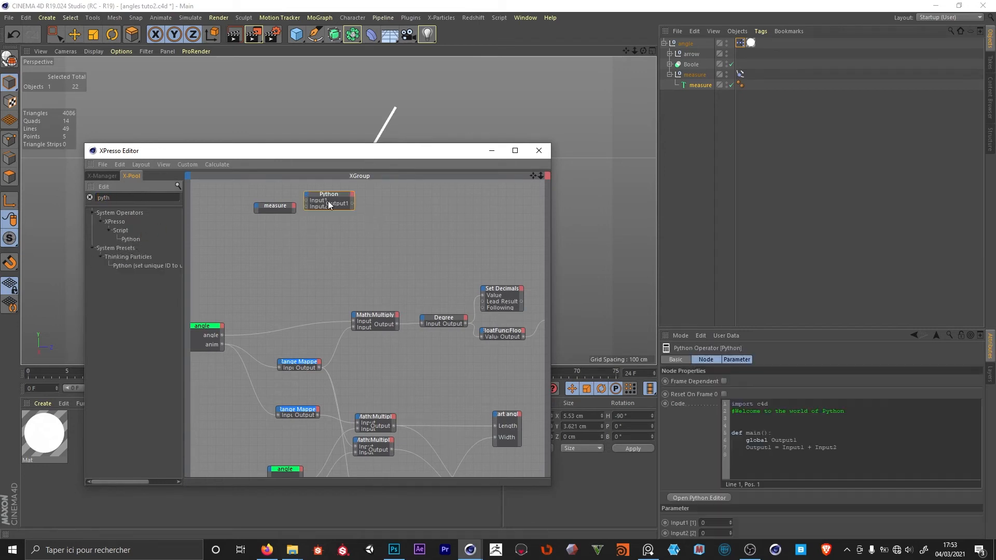
# Delete both default input ports and the default output port from the Python node.
pyautogui.rightClick(330, 208)
pyautogui.click(339, 244)
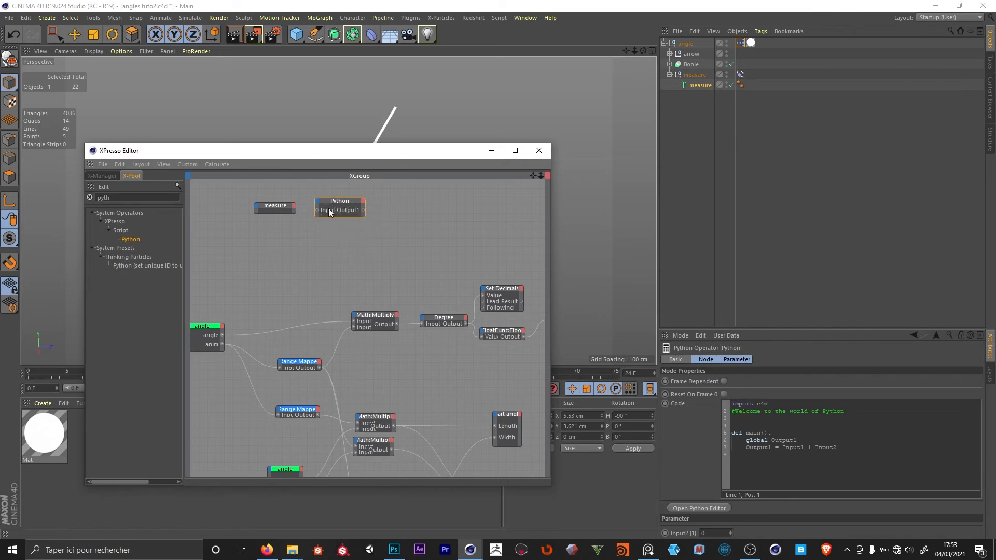
pyautogui.rightClick(327, 207)
pyautogui.click(341, 244)
pyautogui.rightClick(351, 210)
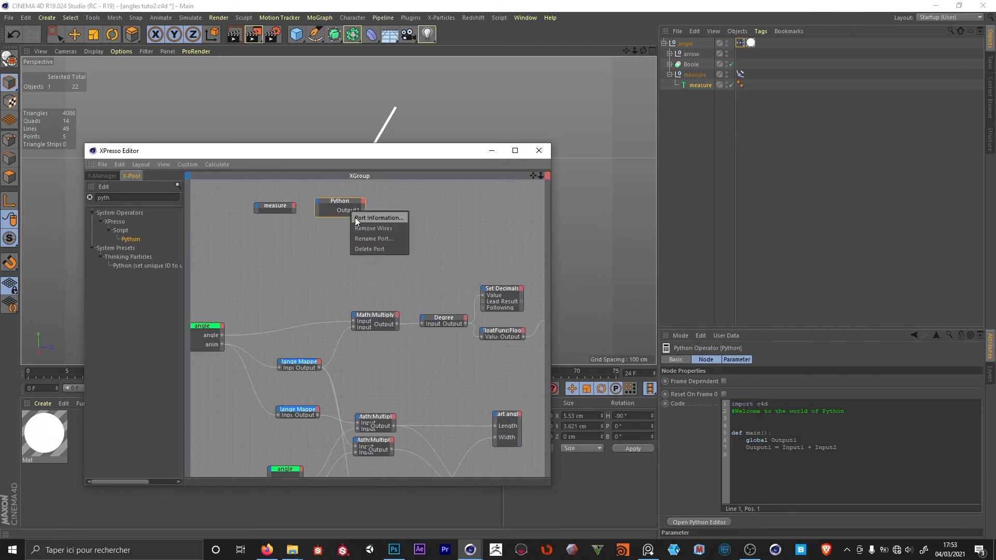
pyautogui.click(364, 247)
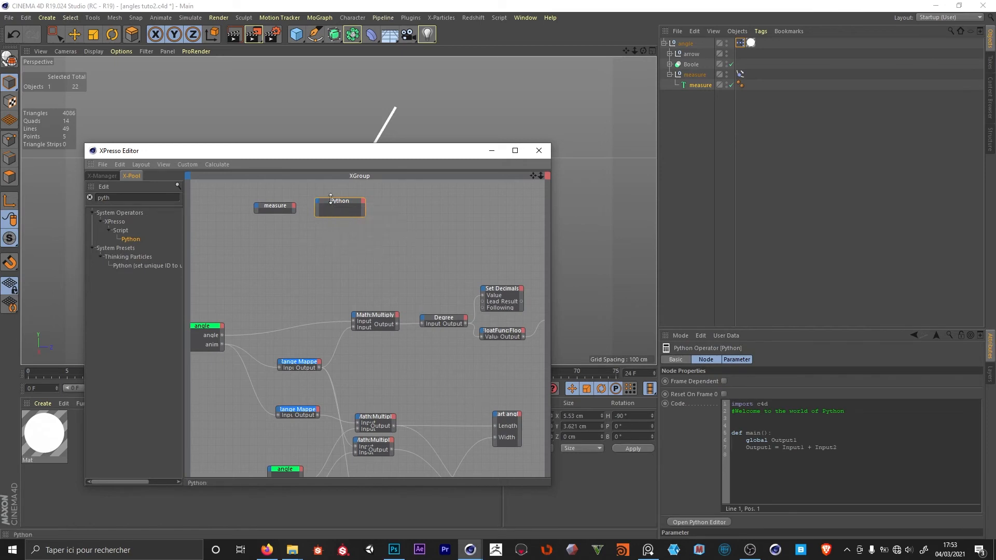
# Give the measure node an Object output, wire it to a new Link input on the Python node, and add a Vector output there.
pyautogui.click(294, 206)
pyautogui.click(303, 293)
pyautogui.moveTo(294, 211); pyautogui.dragTo(319, 204)
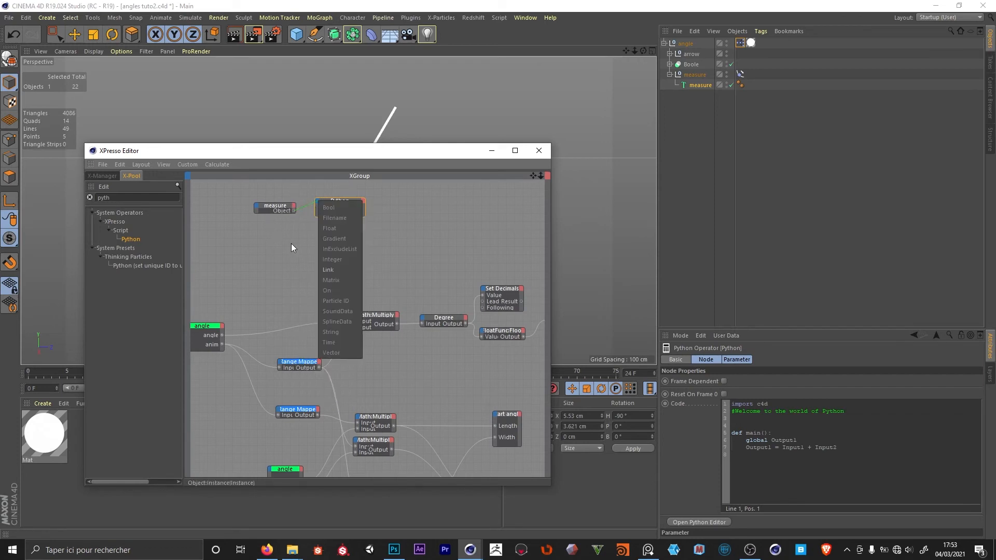
pyautogui.click(335, 268)
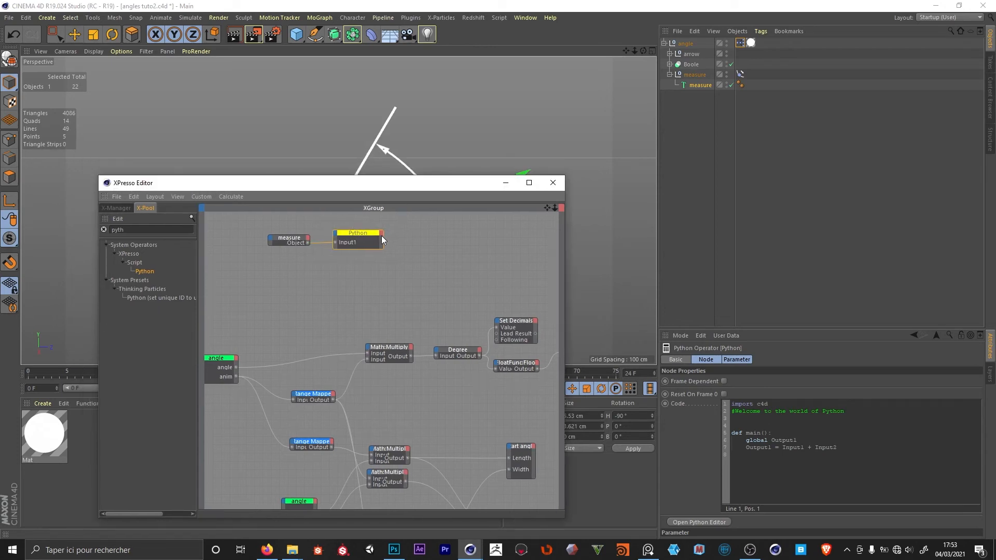
pyautogui.click(382, 231)
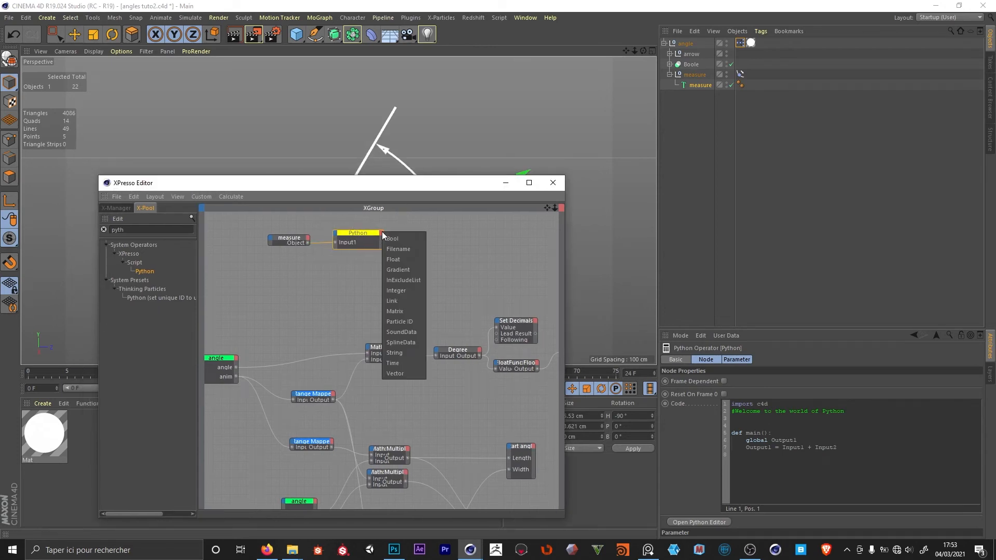
pyautogui.click(402, 371)
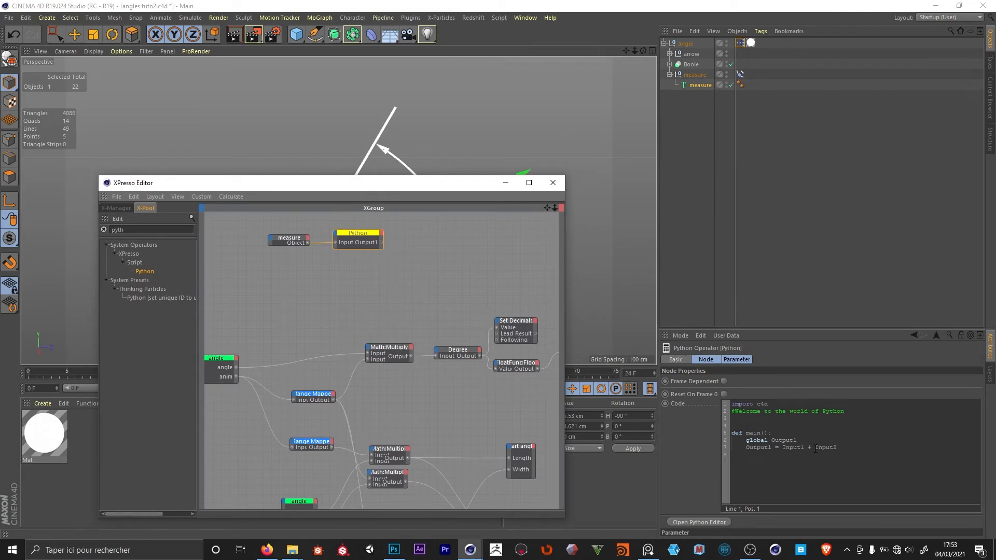
# Change the last line of the Python node's code to Output1 = Input1.GetRad().
pyautogui.moveTo(805, 447); pyautogui.dragTo(890, 445)
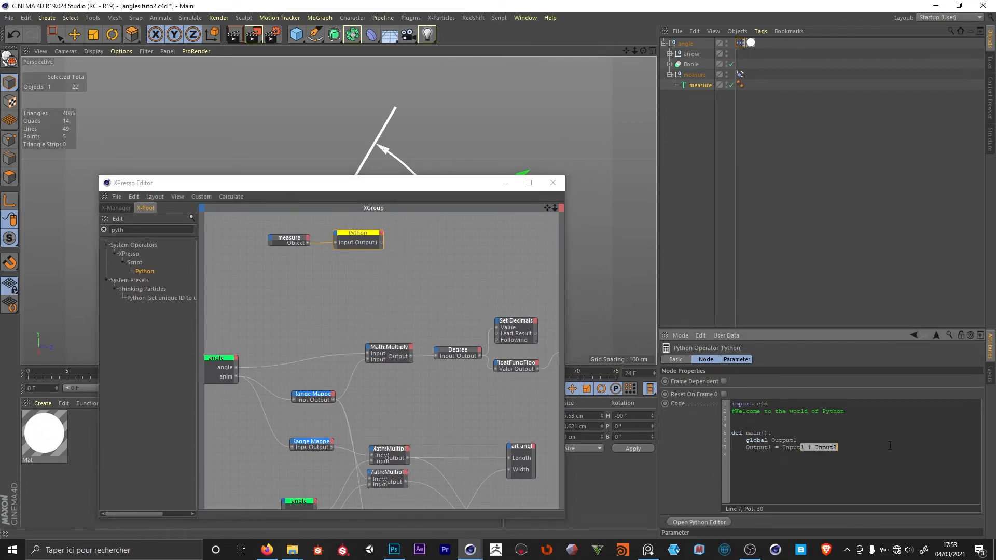
pyautogui.press('BackSpace')
pyautogui.write('.GetRad()')
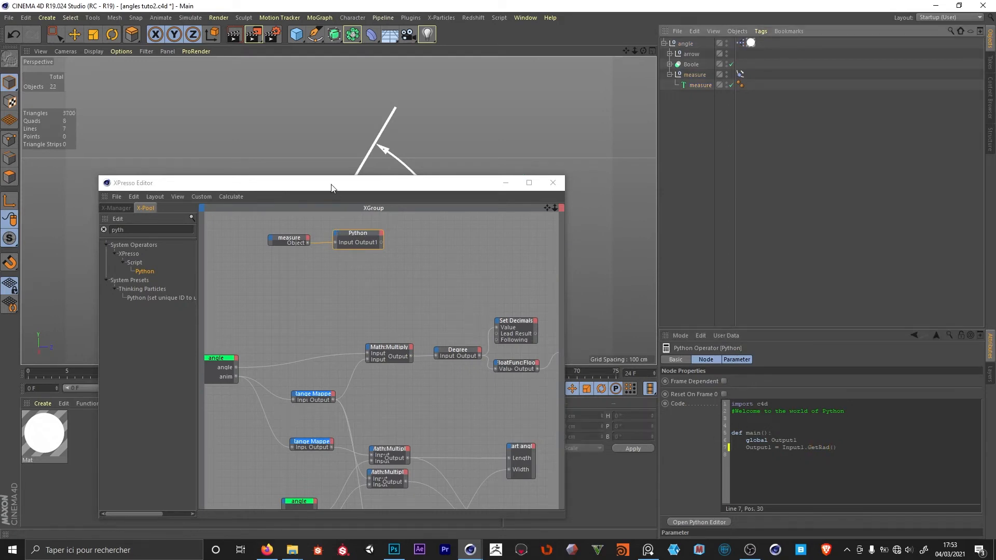
# Create a cube, make it a child of the measure null above the text object, and reset its PSR.
pyautogui.moveTo(362, 183); pyautogui.dragTo(360, 307)
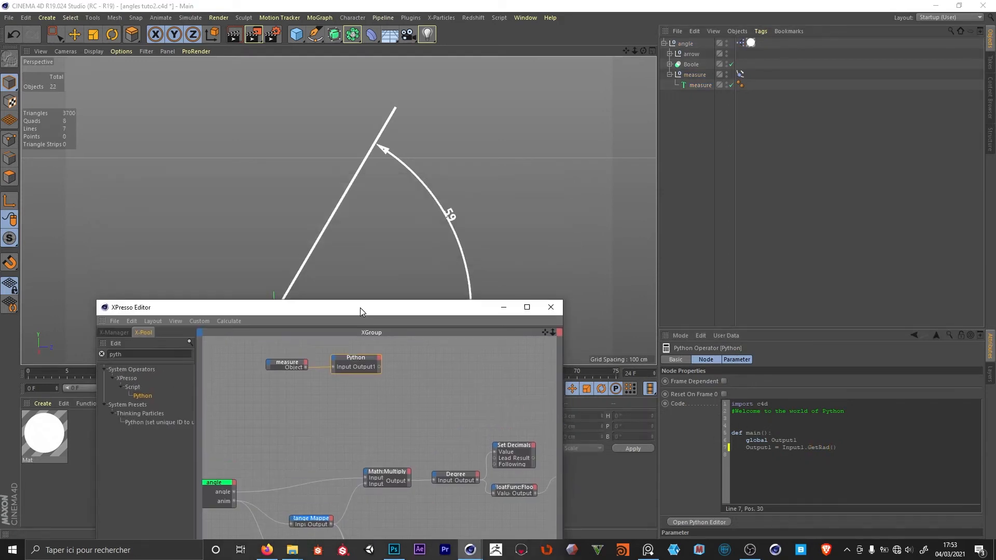
pyautogui.click(451, 216)
pyautogui.moveTo(450, 302); pyautogui.dragTo(447, 403)
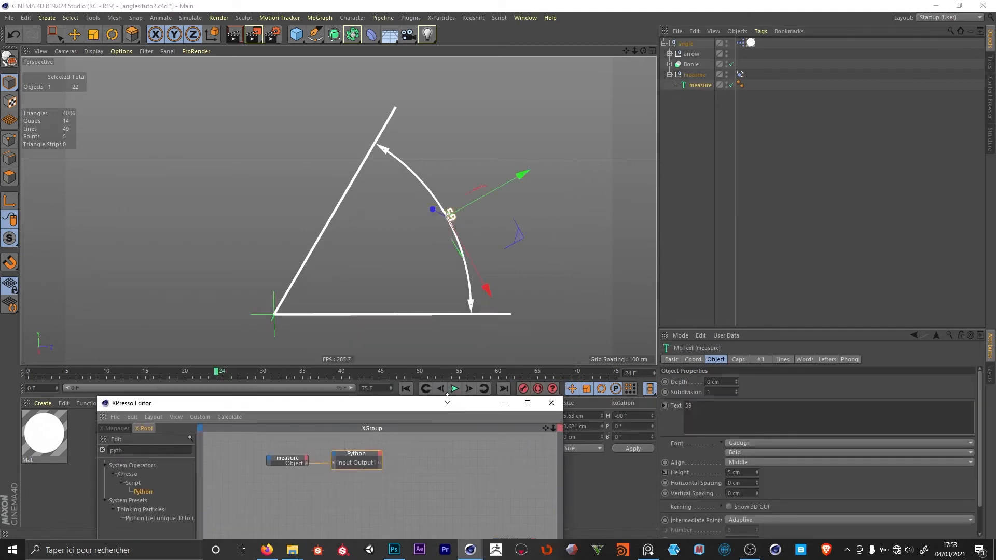
pyautogui.moveTo(305, 410); pyautogui.dragTo(348, 366)
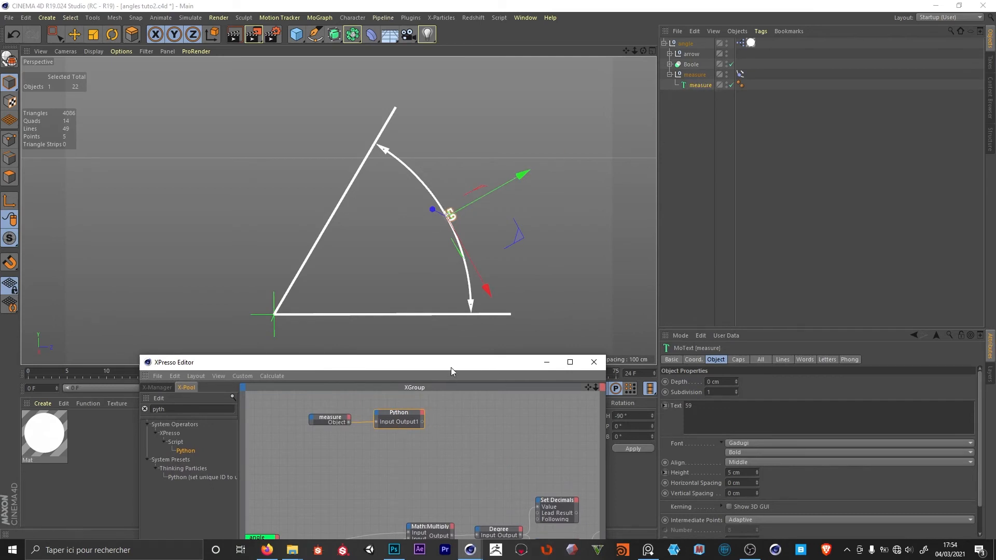
pyautogui.moveTo(451, 367); pyautogui.dragTo(430, 435)
pyautogui.click(296, 35)
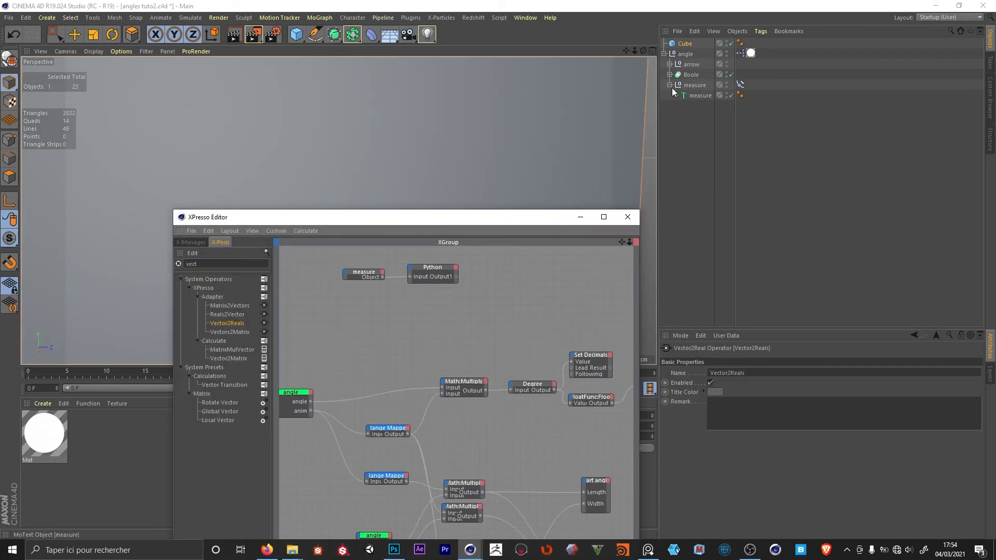
pyautogui.moveTo(680, 41); pyautogui.dragTo(692, 93)
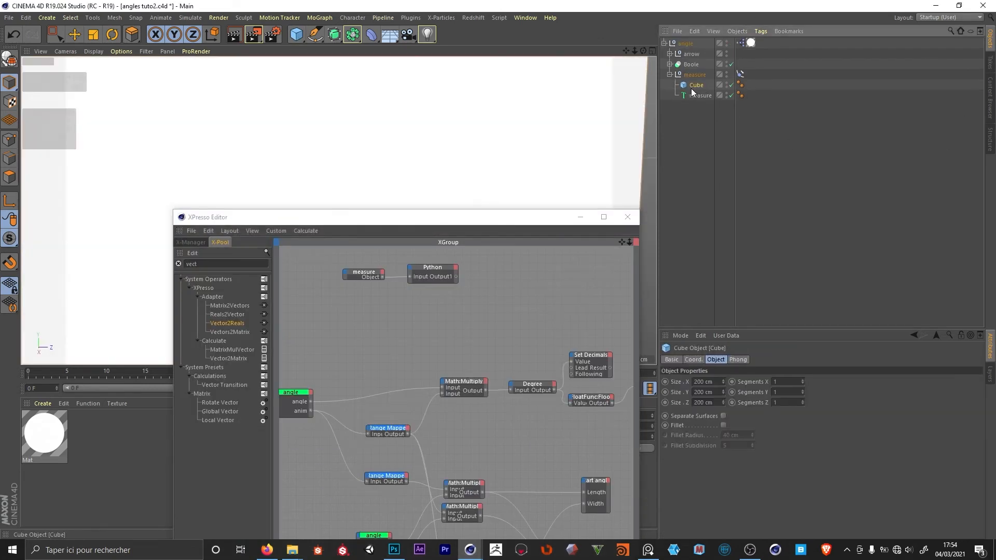
pyautogui.hotkey('shift', 'c')
pyautogui.write('psr')
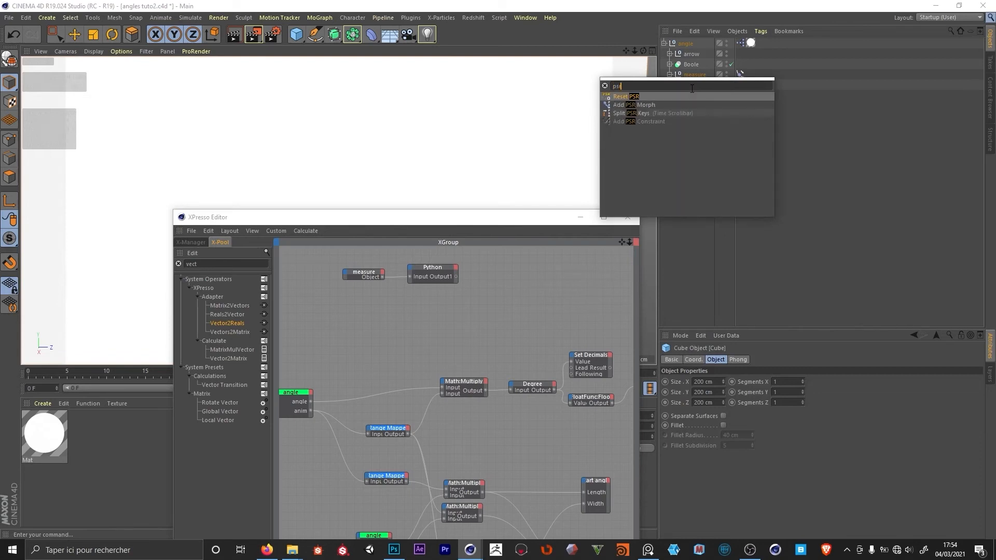
pyautogui.press('Return')
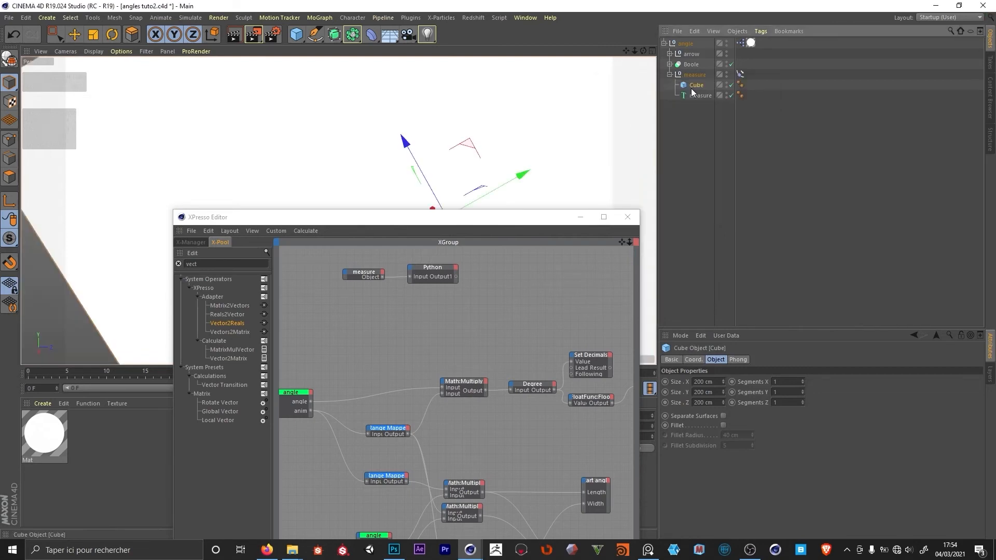
# Add the cube to the XPresso graph as a node with Size . X and Size . Y input ports.
pyautogui.moveTo(411, 217); pyautogui.dragTo(415, 291)
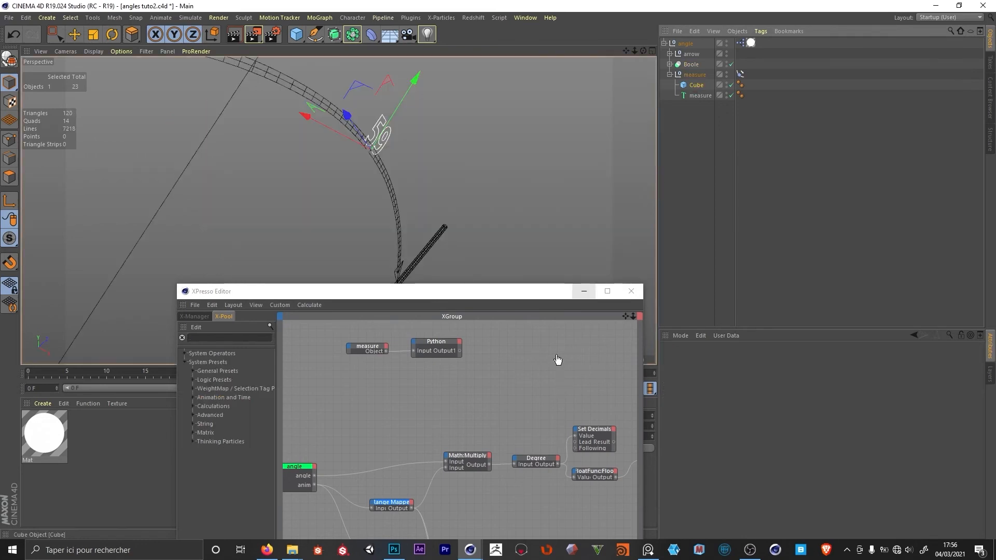
pyautogui.moveTo(558, 360); pyautogui.dragTo(558, 358)
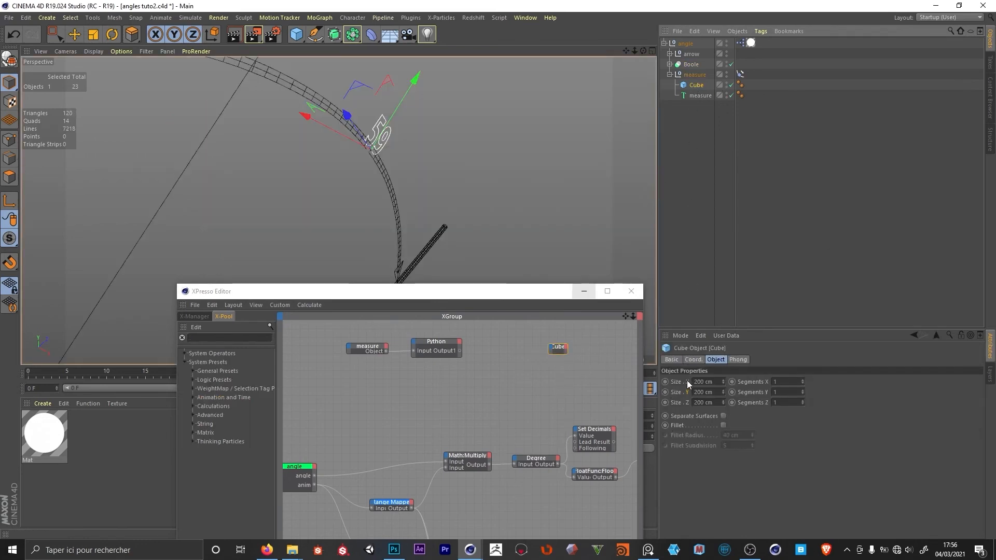
pyautogui.moveTo(687, 382); pyautogui.dragTo(558, 350)
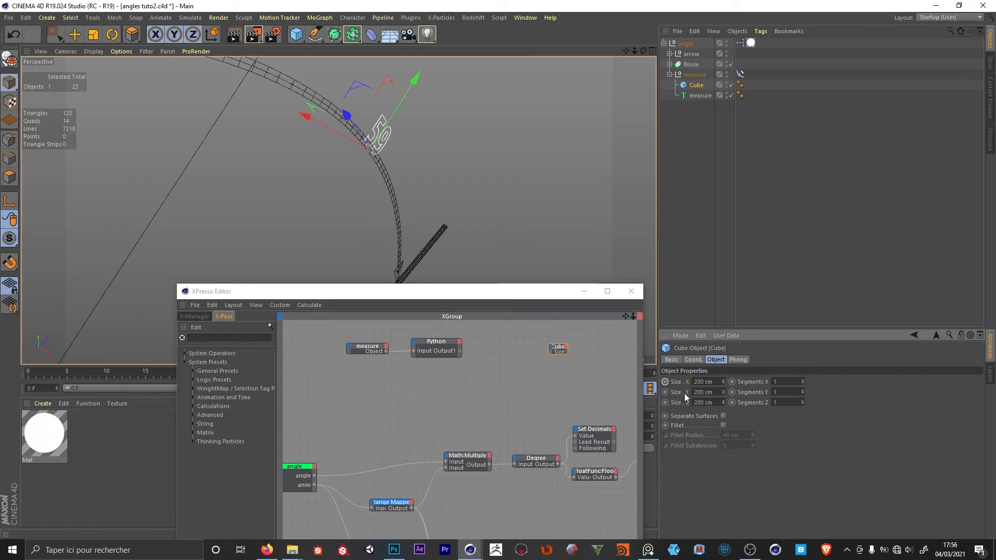
pyautogui.moveTo(686, 392); pyautogui.dragTo(551, 353)
pyautogui.click(551, 346)
pyautogui.click(572, 427)
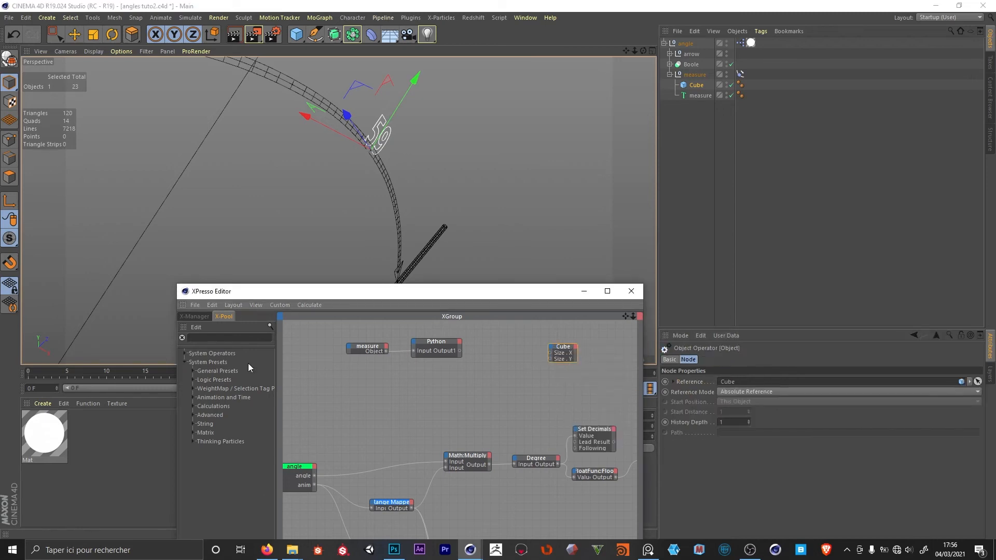
# Add a Vector2Reals node fed by the Python output and wire its X and Y outputs to the cube's X and Y sizes.
pyautogui.click(227, 335)
pyautogui.write('vecto')
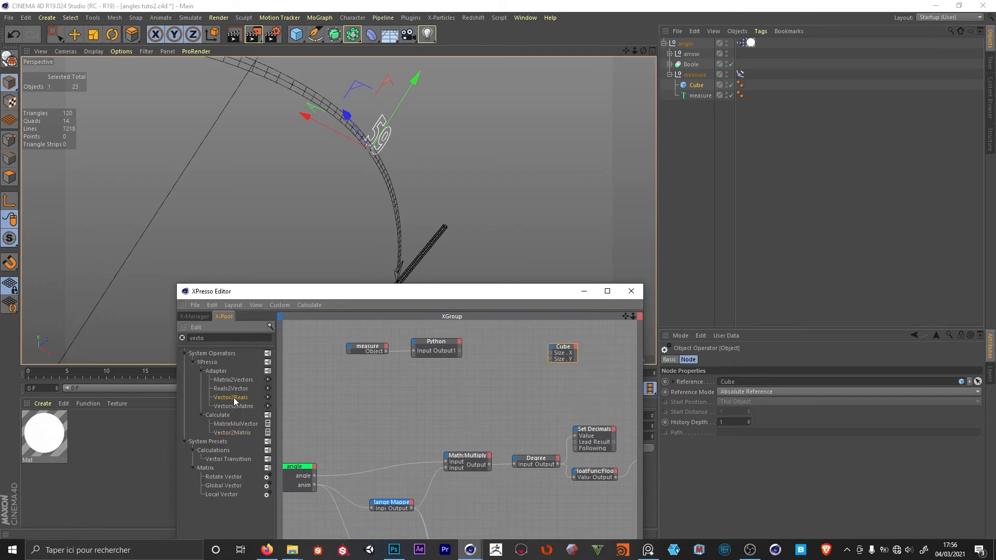
pyautogui.moveTo(234, 397); pyautogui.dragTo(483, 353)
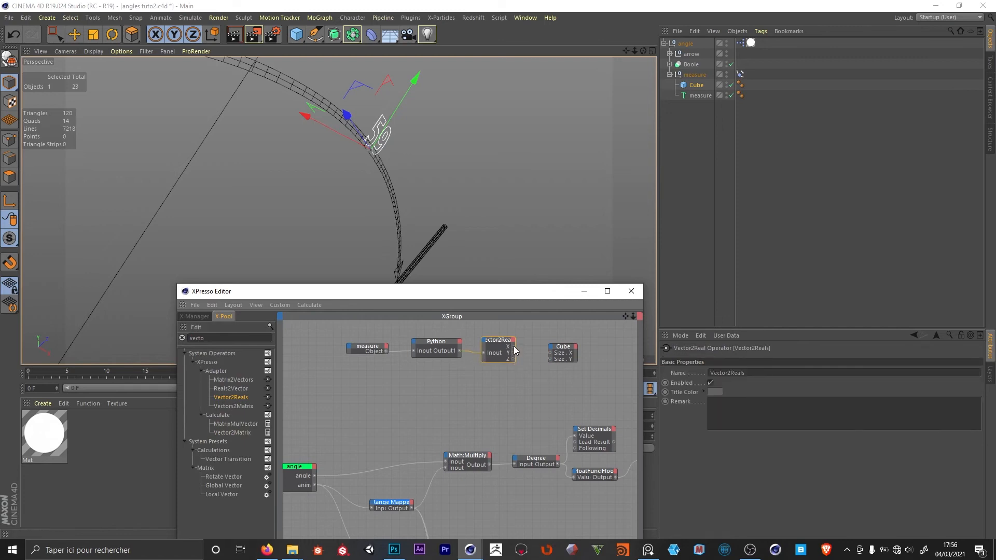
pyautogui.moveTo(550, 353); pyautogui.dragTo(551, 359)
# Select the cube and set its Z size to 5 cm.
pyautogui.keyDown('alt'); pyautogui.moveTo(381, 147); pyautogui.dragTo(415, 156); pyautogui.keyUp('alt')
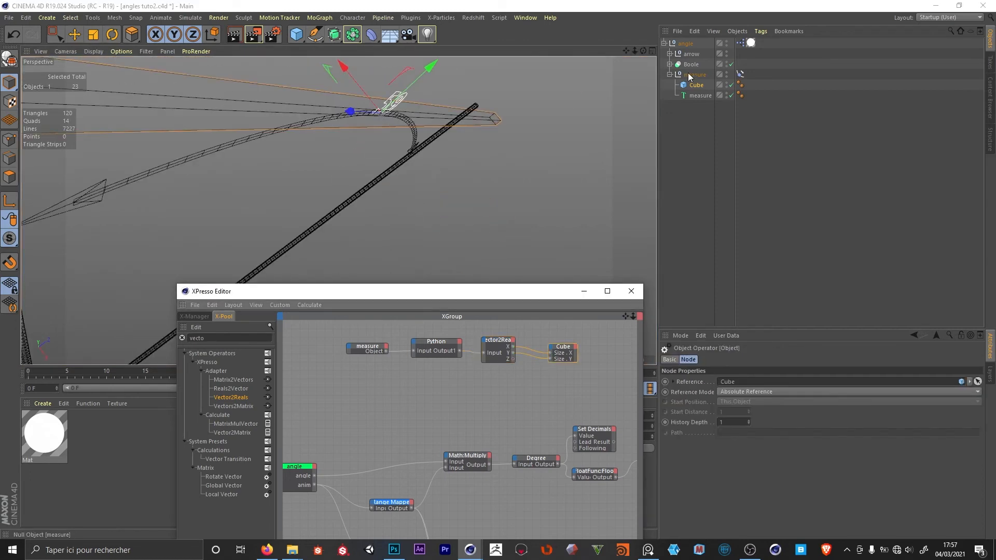
pyautogui.click(696, 86)
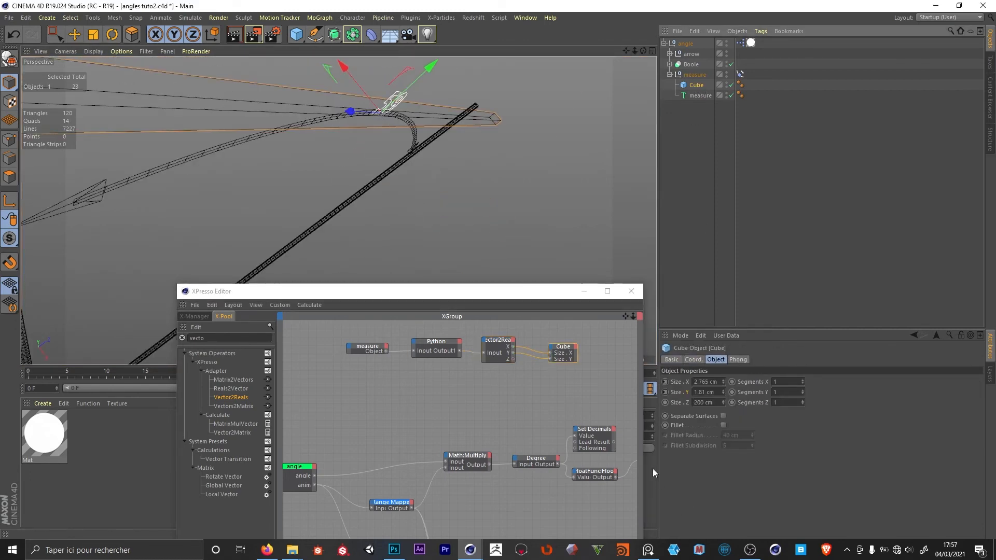
pyautogui.click(696, 402)
pyautogui.write('5')
pyautogui.press('Return')
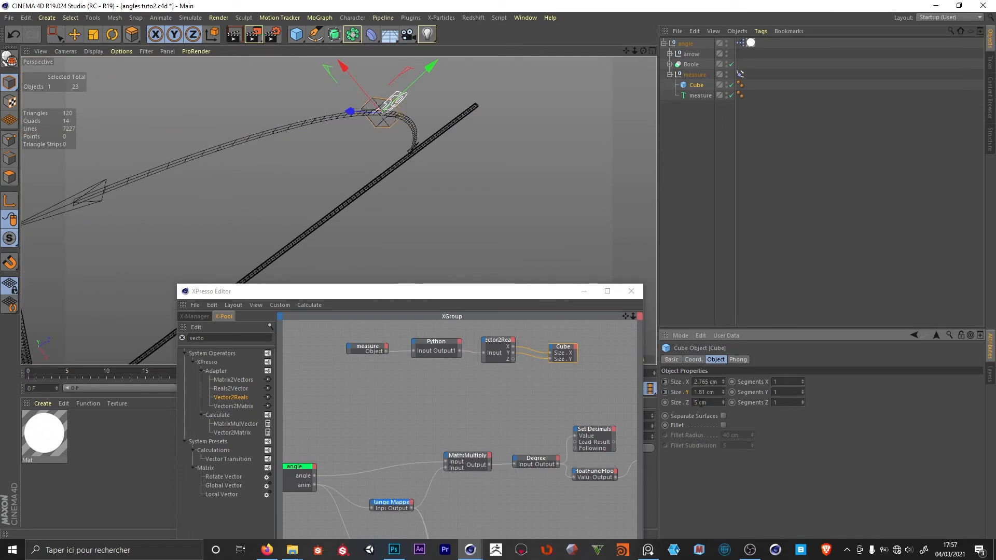
# Set the cube's Z size to 1 cm and check its fit against the angle label.
pyautogui.keyDown('alt'); pyautogui.moveTo(368, 138); pyautogui.dragTo(281, 99); pyautogui.keyUp('alt')
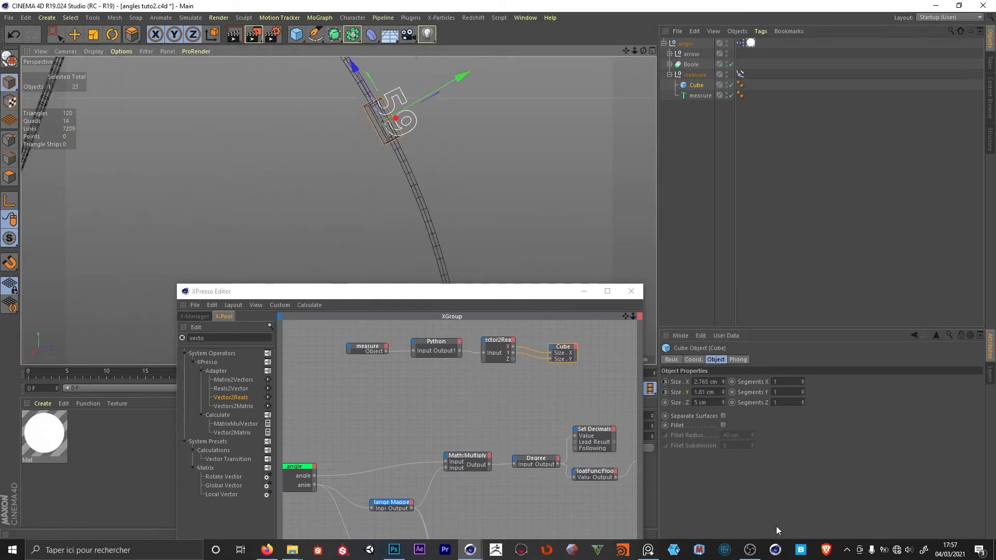
pyautogui.click(700, 403)
pyautogui.write('1')
pyautogui.press('Return')
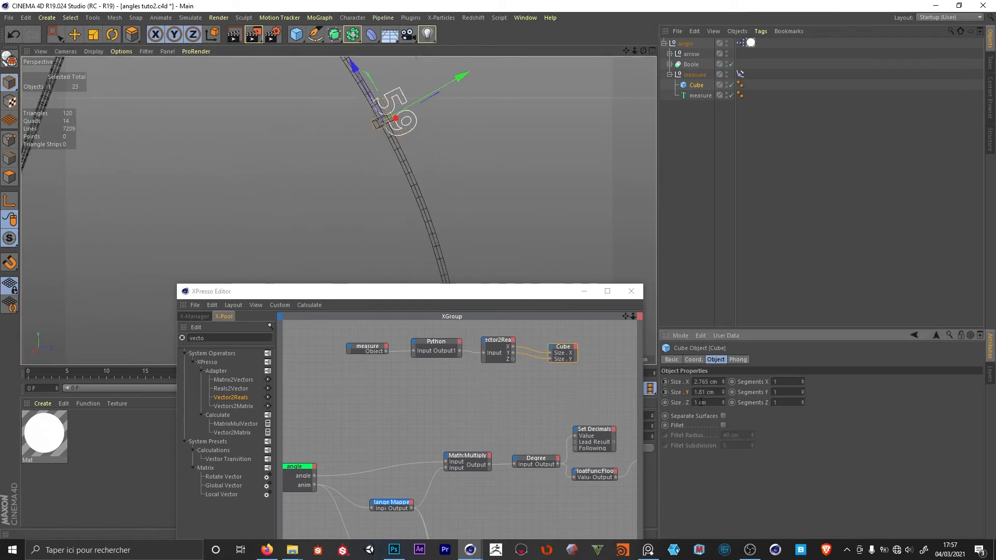
pyautogui.keyDown('alt'); pyautogui.moveTo(366, 107); pyautogui.dragTo(422, 215); pyautogui.keyUp('alt')
pyautogui.keyDown('alt'); pyautogui.moveTo(400, 137); pyautogui.dragTo(401, 178); pyautogui.keyUp('alt')
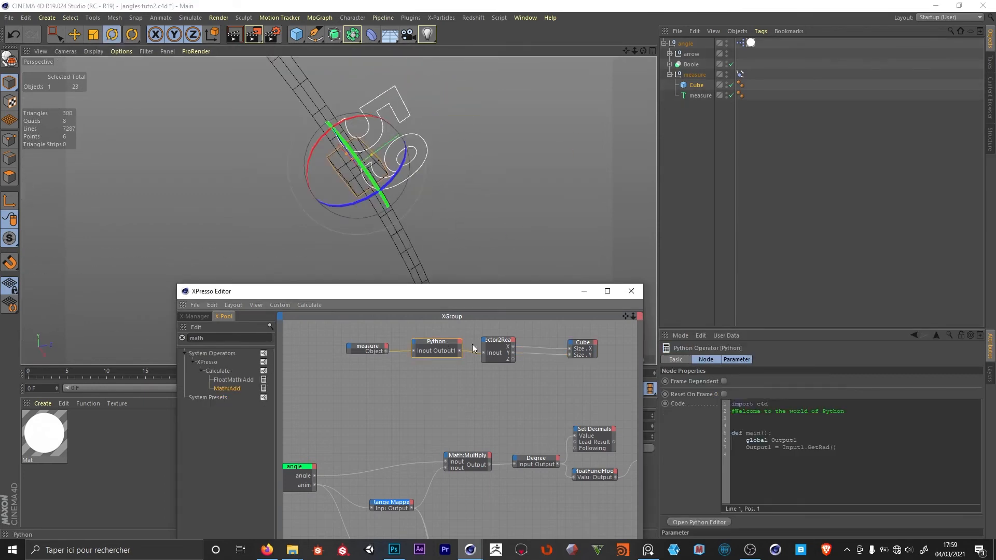
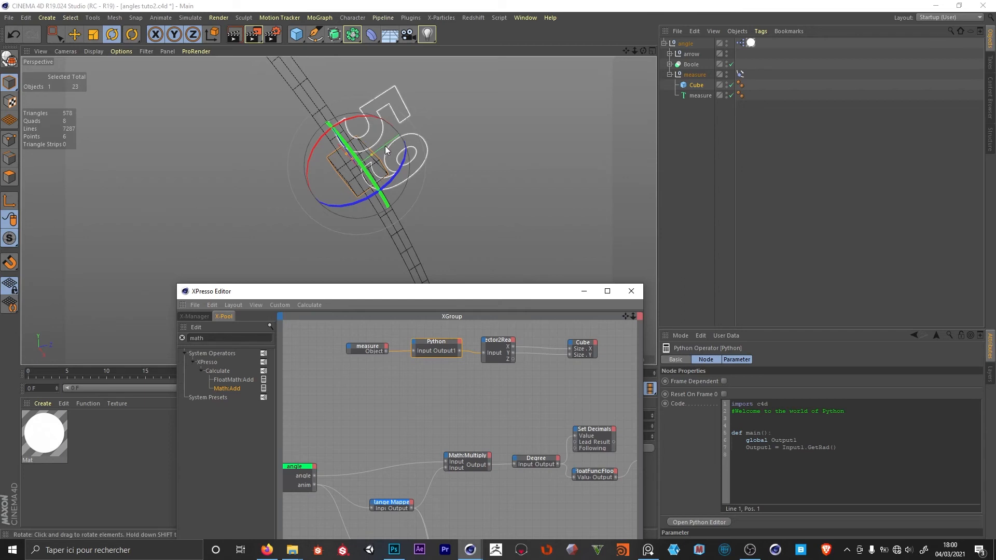
pyautogui.moveTo(390, 139); pyautogui.dragTo(358, 152)
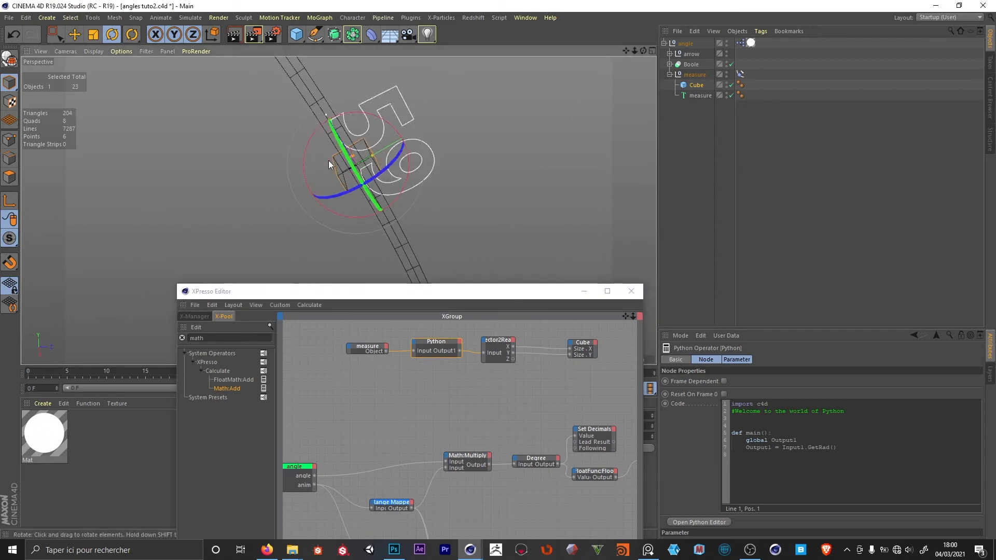
# Multiply the bounding radius by 2 in the Python node's code so it reads Output1 = Input1.GetRad()*2.
pyautogui.click(847, 452)
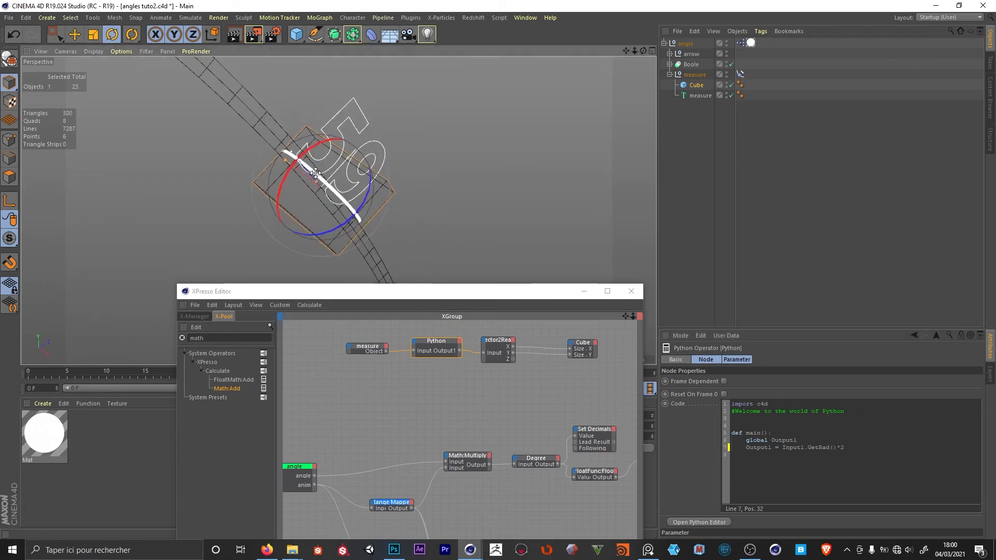
pyautogui.moveTo(322, 182); pyautogui.dragTo(383, 264)
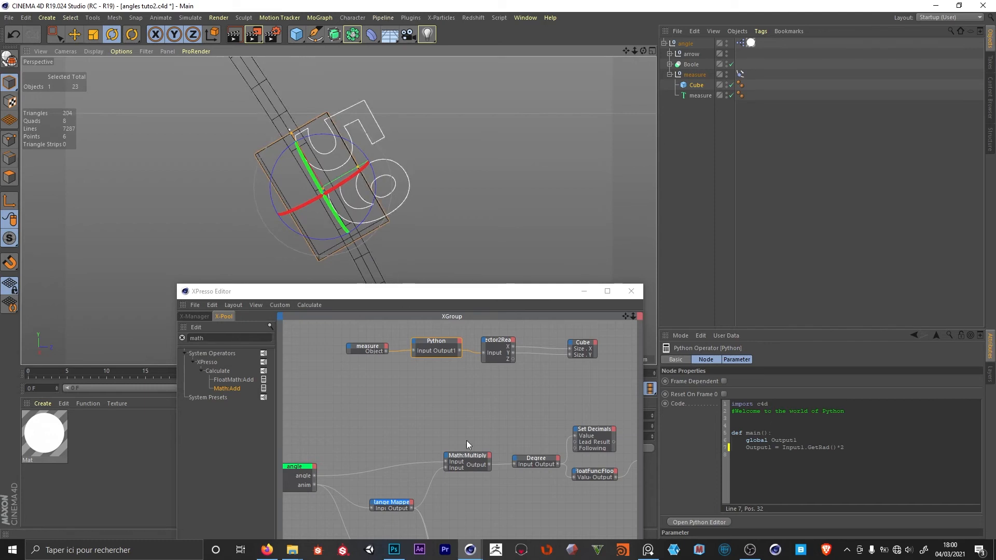
# Insert a Math:Add node between the Vector2Reals X output and the cube's Size . X input.
pyautogui.click(473, 346)
pyautogui.moveTo(232, 389); pyautogui.dragTo(513, 347)
pyautogui.click(513, 348)
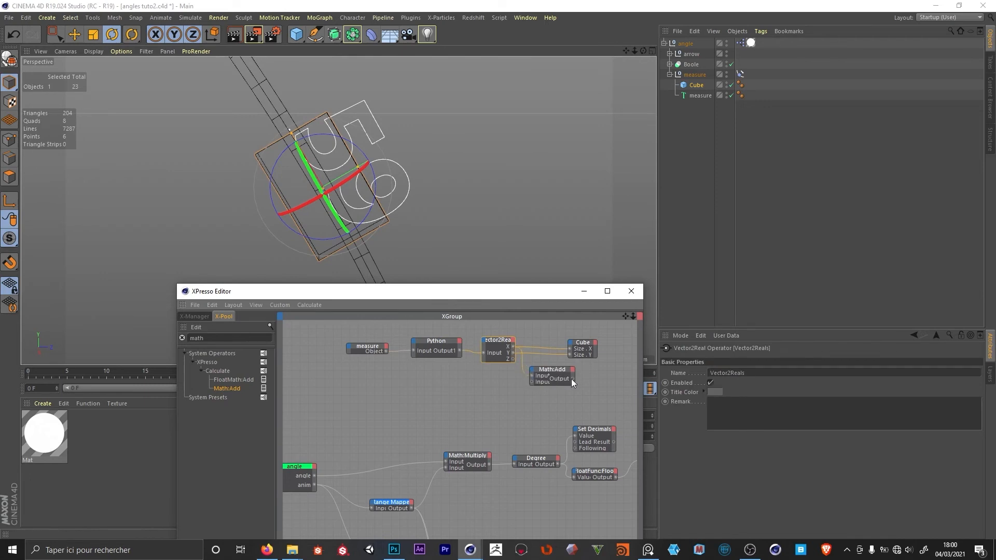
pyautogui.moveTo(572, 379); pyautogui.dragTo(554, 327)
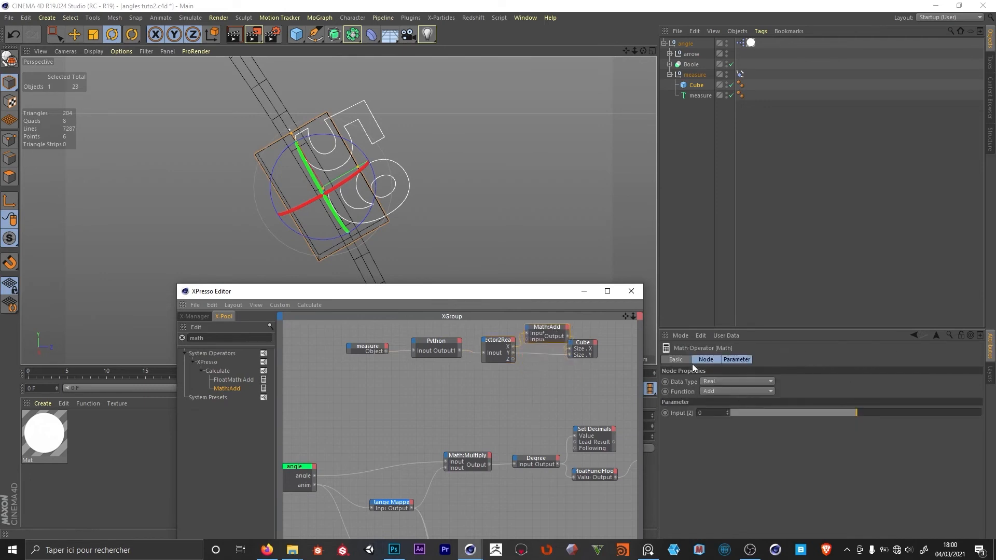
# Switch the new math node's function to Multiply with a second input of 1.5 and space out the cube node.
pyautogui.click(717, 391)
pyautogui.click(746, 412)
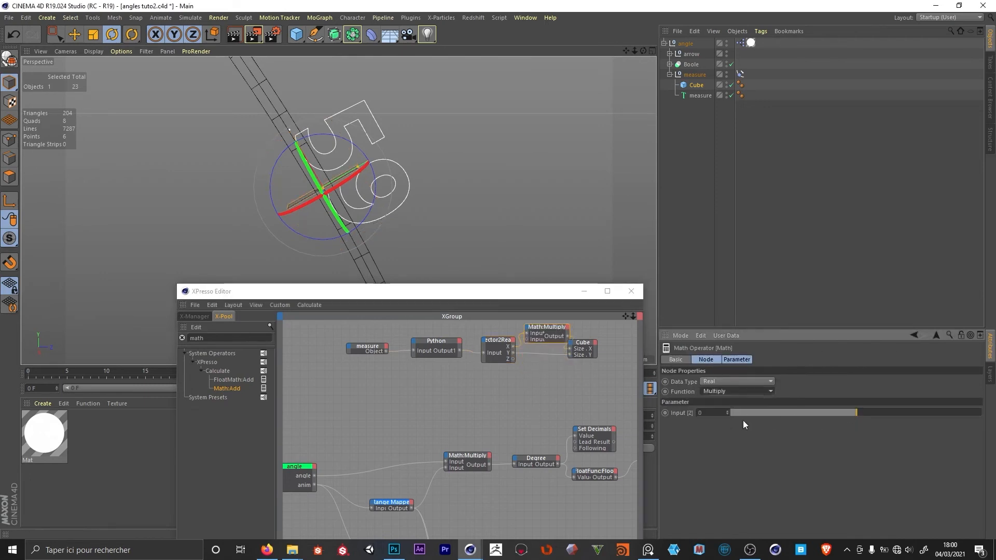
pyautogui.doubleClick(713, 414)
pyautogui.write('1.5')
pyautogui.press('Return')
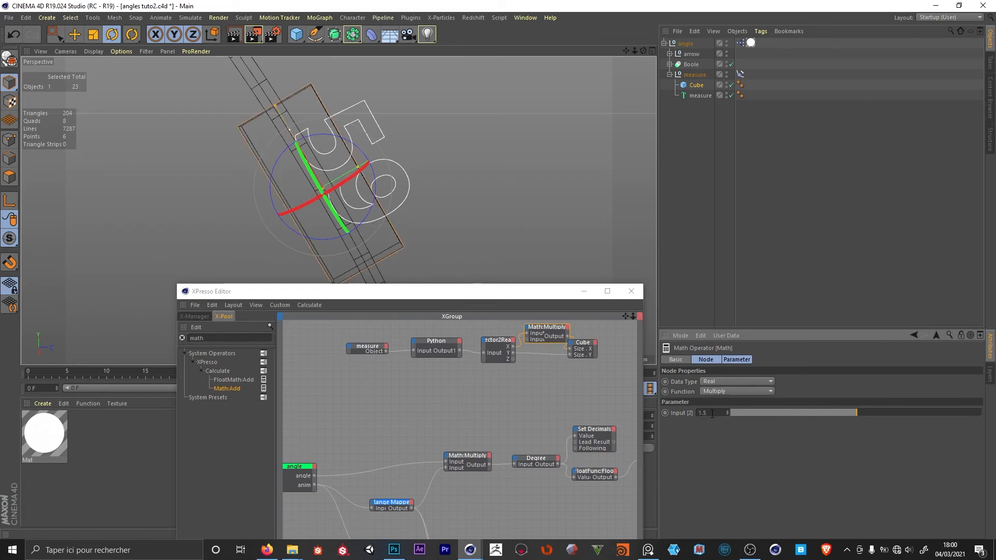
pyautogui.scroll(-3, 389, 185)
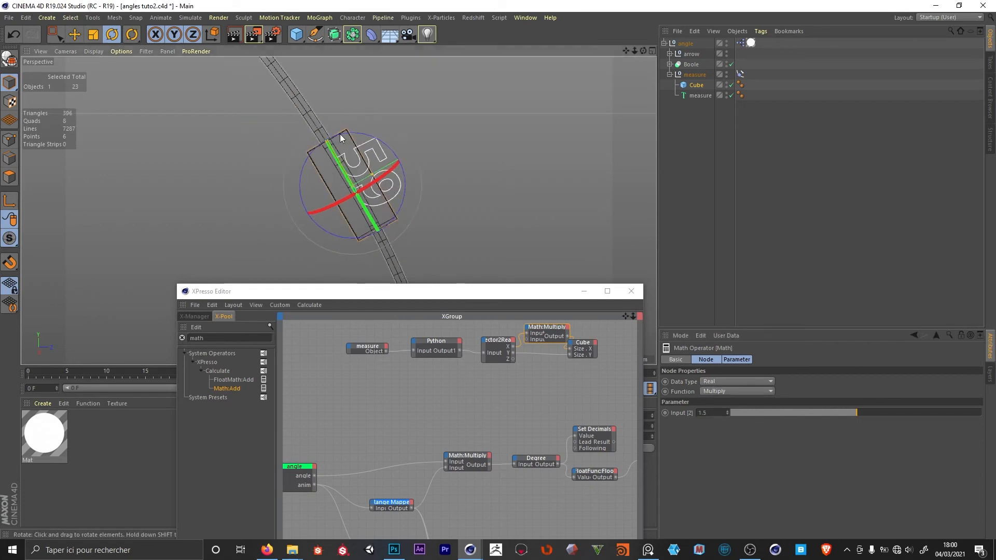
pyautogui.scroll(-3, 337, 200)
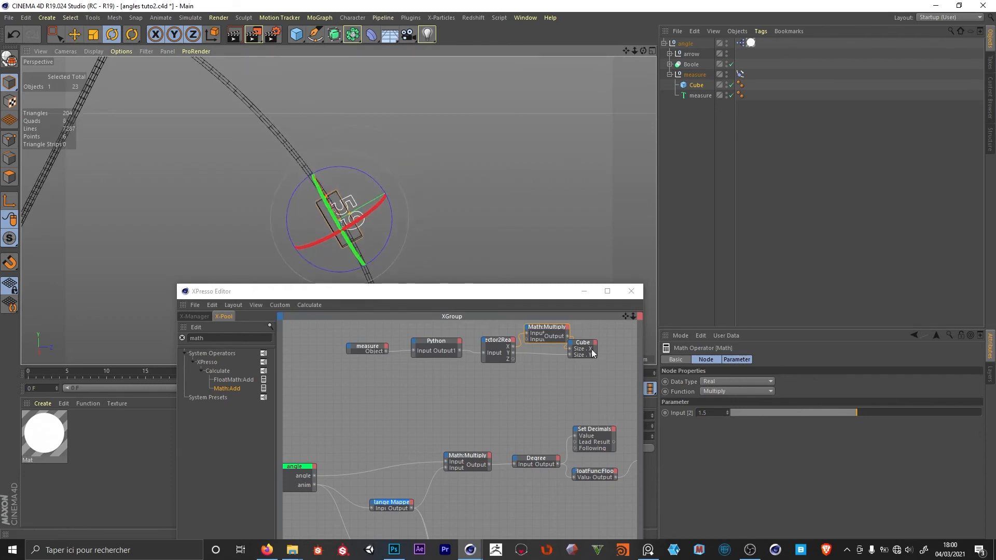
pyautogui.moveTo(583, 343); pyautogui.dragTo(604, 343)
pyautogui.keyDown('alt'); pyautogui.moveTo(418, 350); pyautogui.dragTo(424, 371, button='middle'); pyautogui.keyUp('alt')
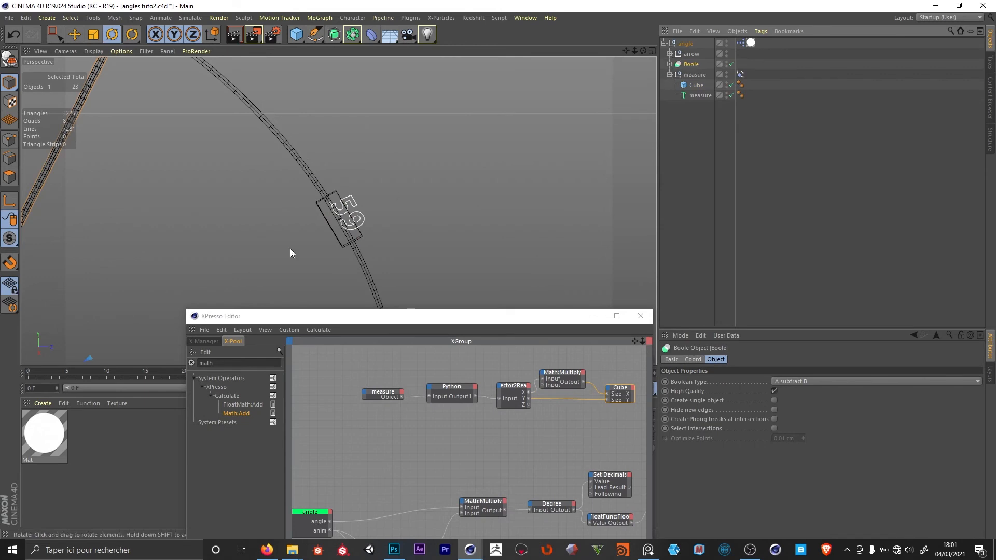
# Wrap the arrow group's Sweep in a Boole and place the cube below the Sweep to cut a gap around the label.
pyautogui.click(295, 154)
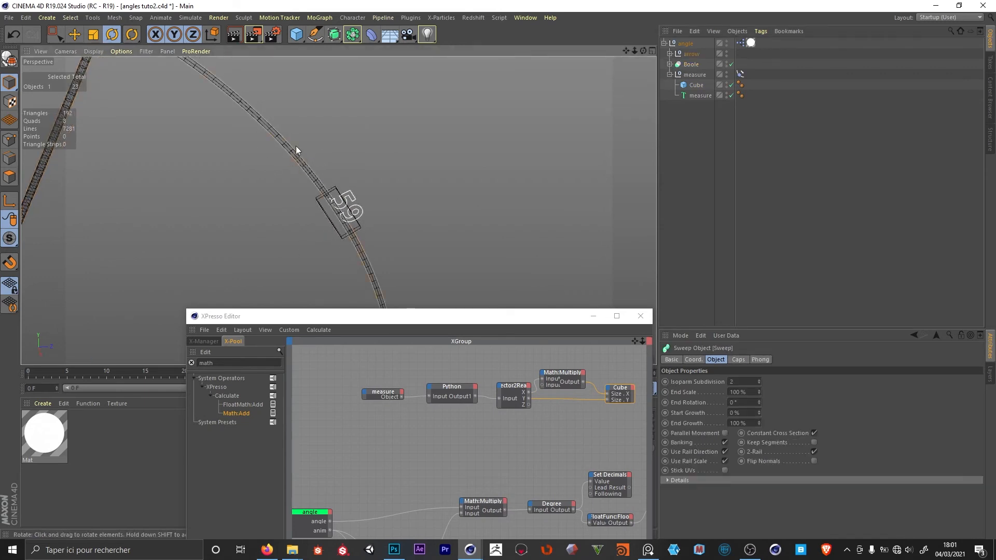
pyautogui.click(670, 53)
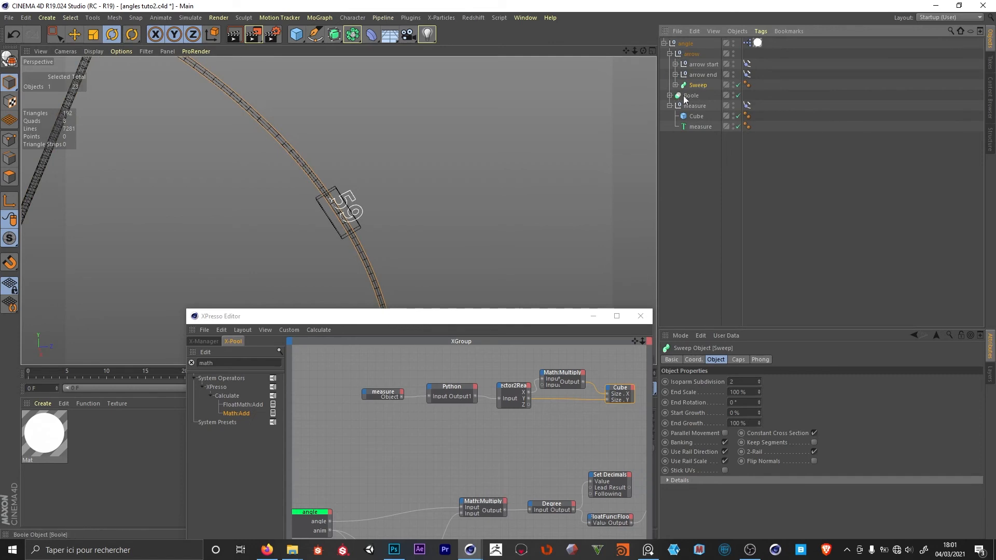
pyautogui.click(352, 34)
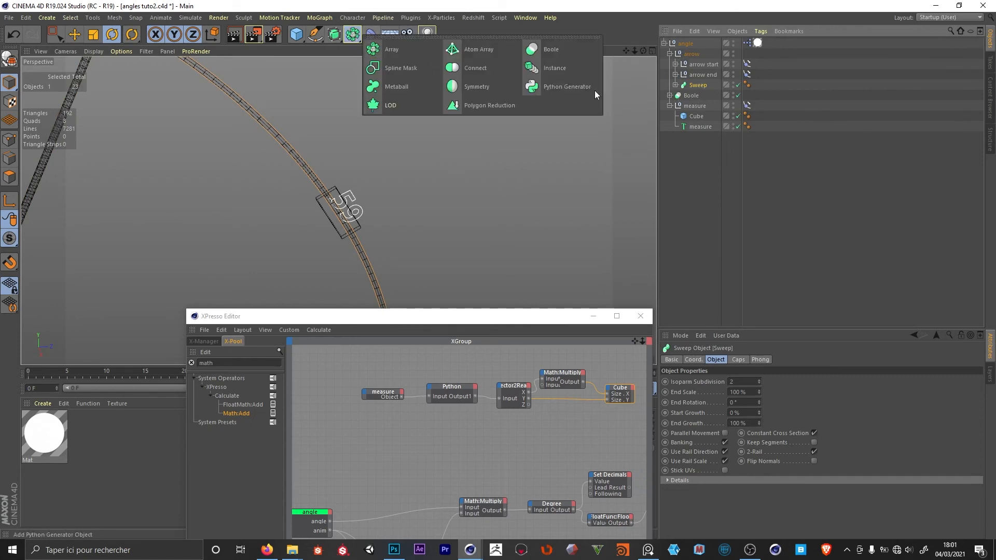
pyautogui.keyDown('alt'); pyautogui.click(567, 47); pyautogui.keyUp('alt')
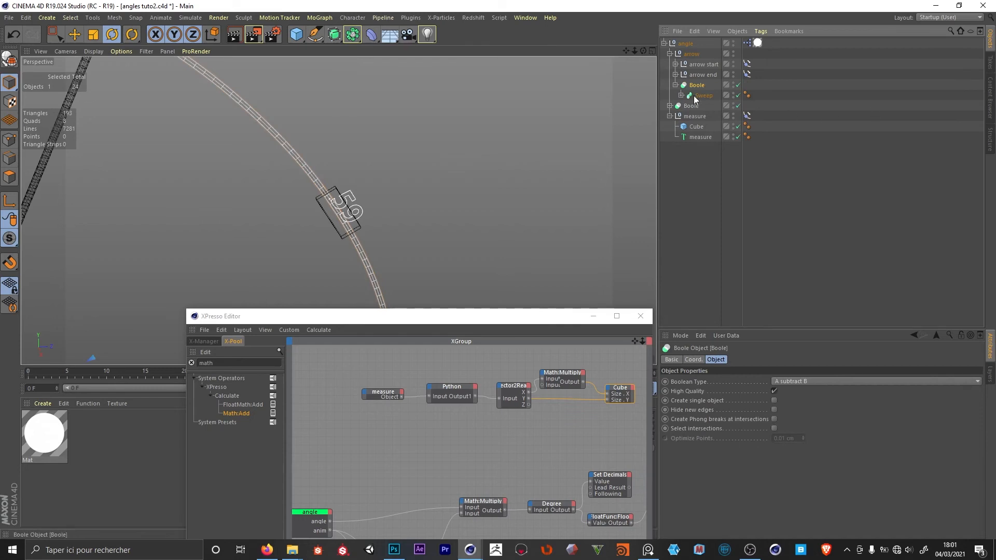
pyautogui.moveTo(690, 97); pyautogui.dragTo(695, 102)
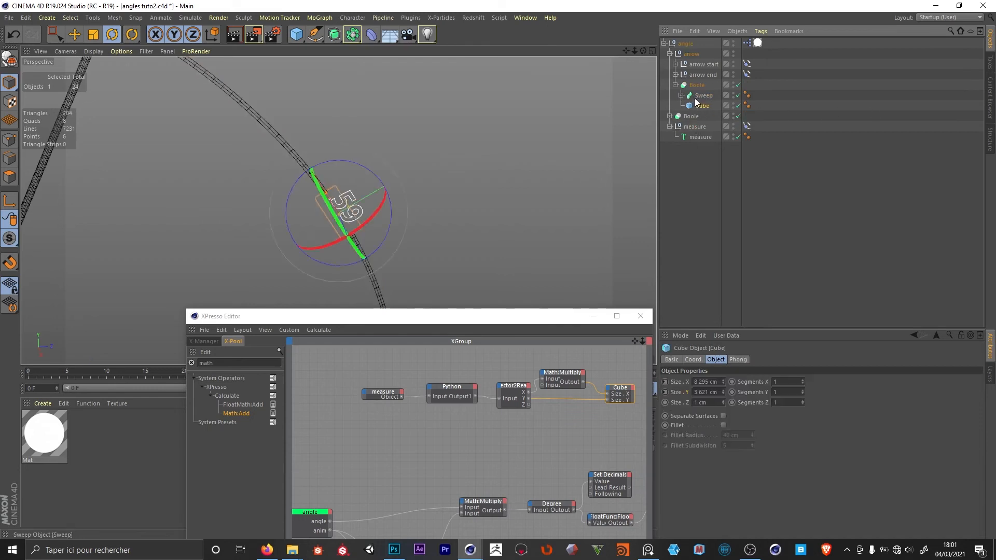
pyautogui.keyDown('alt'); pyautogui.moveTo(286, 187); pyautogui.dragTo(377, 218); pyautogui.keyUp('alt')
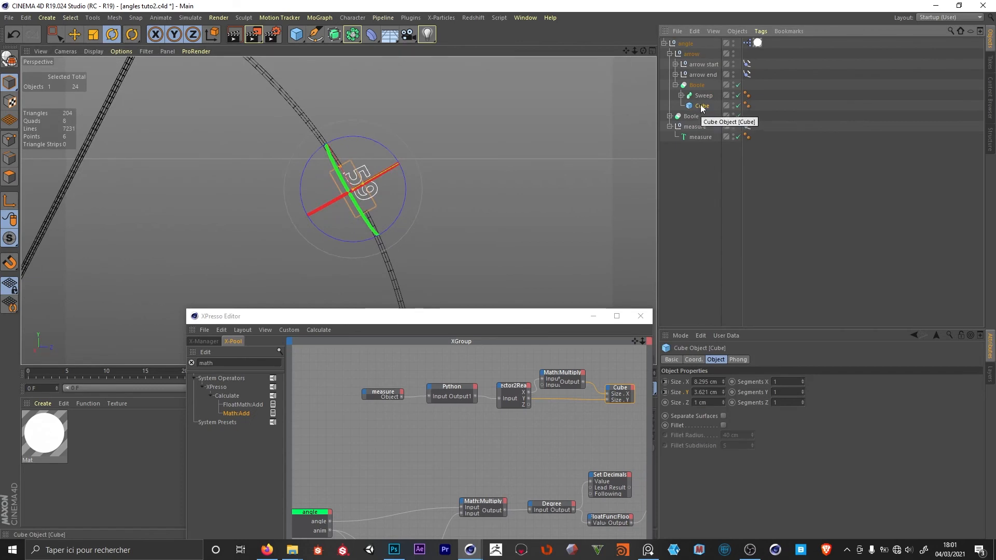
pyautogui.moveTo(408, 320); pyautogui.dragTo(410, 432)
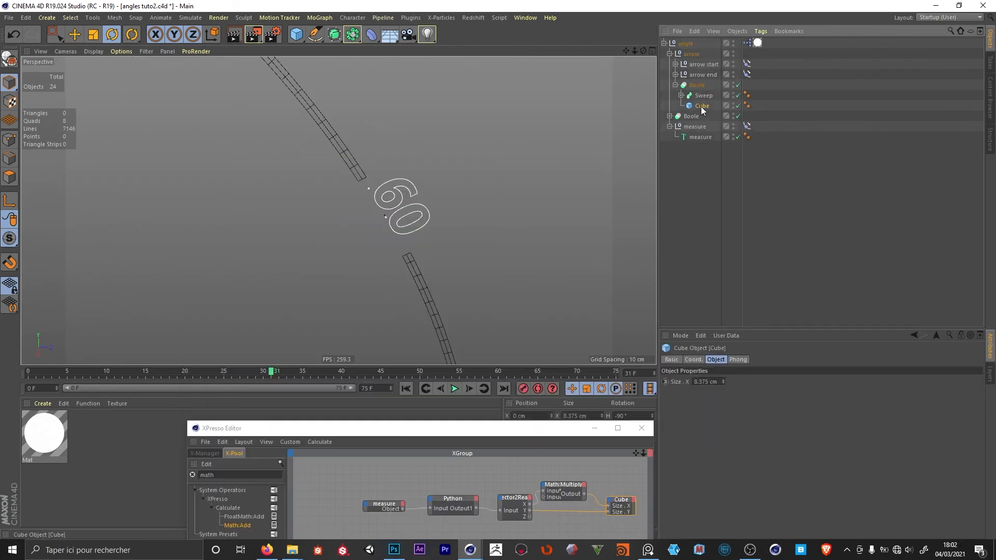
# Add a Constraint tag to the cube, enable PSR, and set the measure null as its target.
pyautogui.click(761, 30)
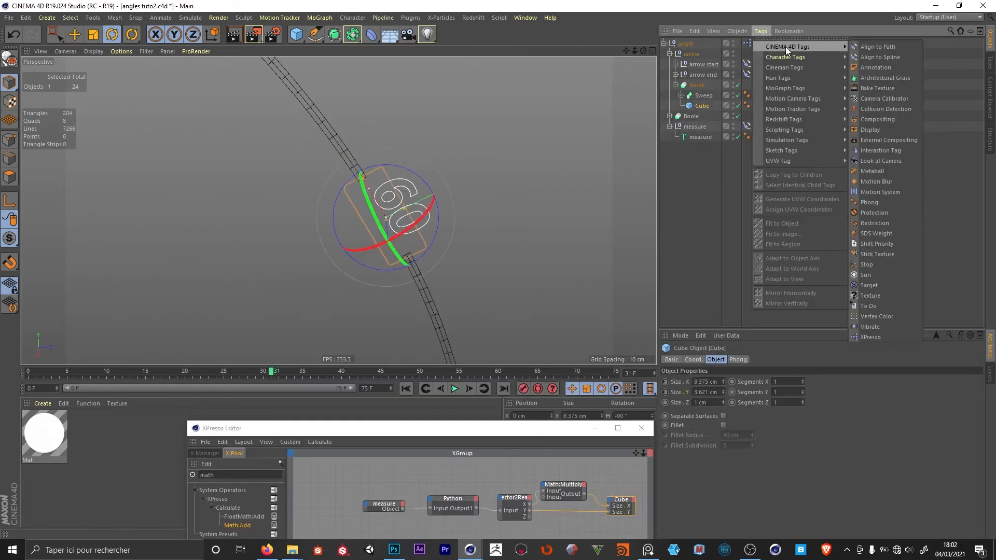
pyautogui.moveTo(786, 56)
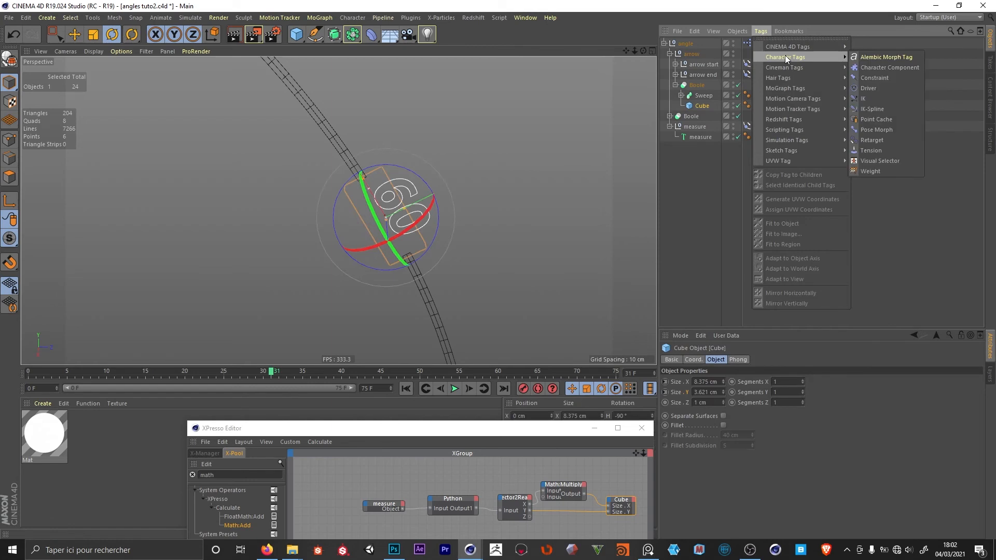
pyautogui.click(875, 78)
pyautogui.click(717, 423)
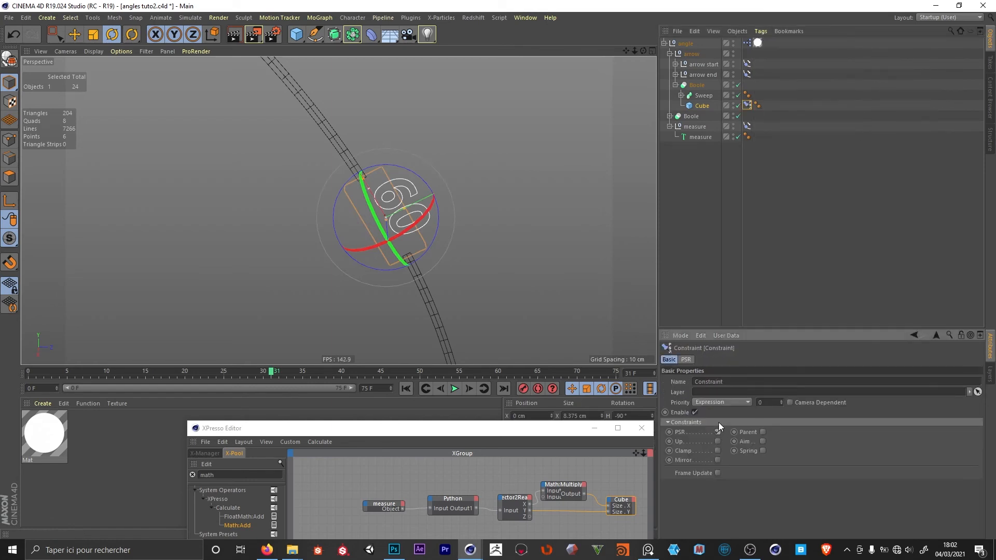
pyautogui.click(686, 360)
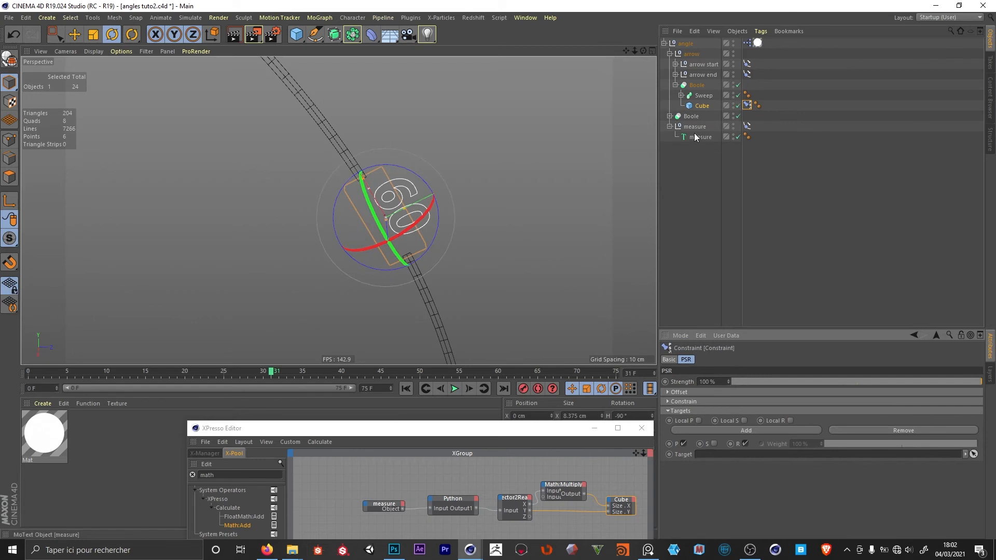
pyautogui.moveTo(695, 128); pyautogui.dragTo(695, 126)
pyautogui.moveTo(730, 435); pyautogui.dragTo(729, 454)
# Set the cube constraint's R.H rotation offset to 90° and check the gap in the arc.
pyautogui.moveTo(422, 255)
pyautogui.keyDown('alt'); pyautogui.mouseDown()
pyautogui.moveTo(467, 314)
pyautogui.moveTo(404, 249)
pyautogui.mouseUp(); pyautogui.keyUp('alt')
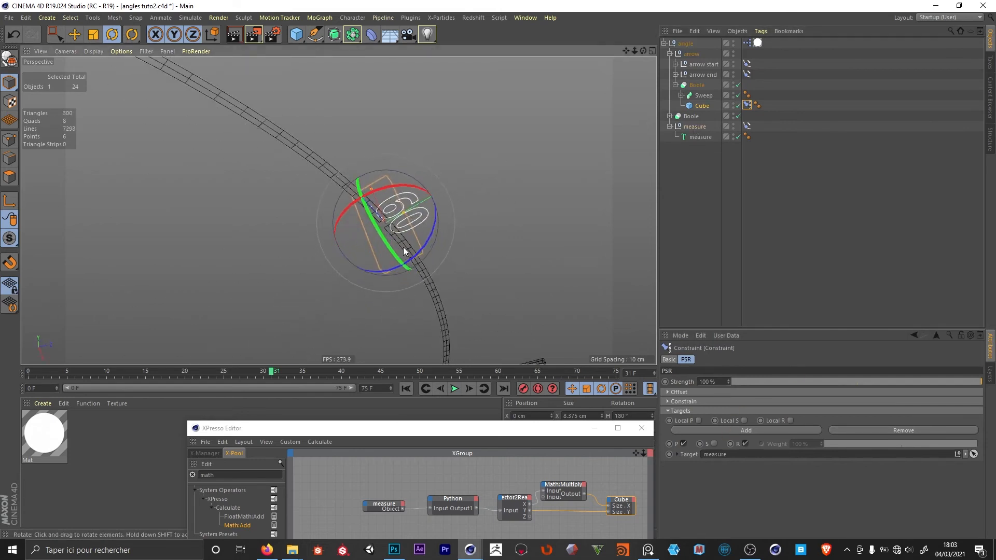
pyautogui.click(691, 392)
pyautogui.moveTo(839, 413); pyautogui.dragTo(834, 413)
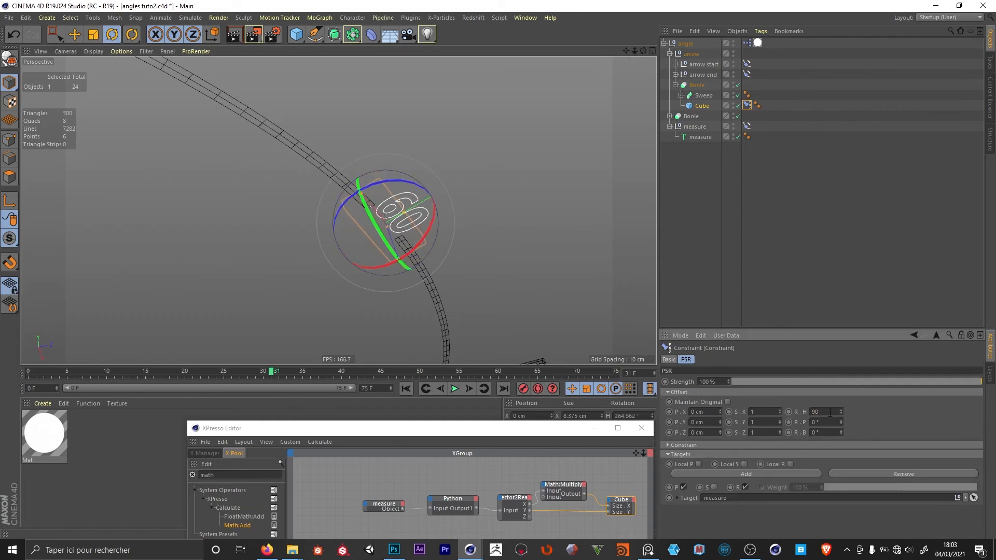
pyautogui.press('Return')
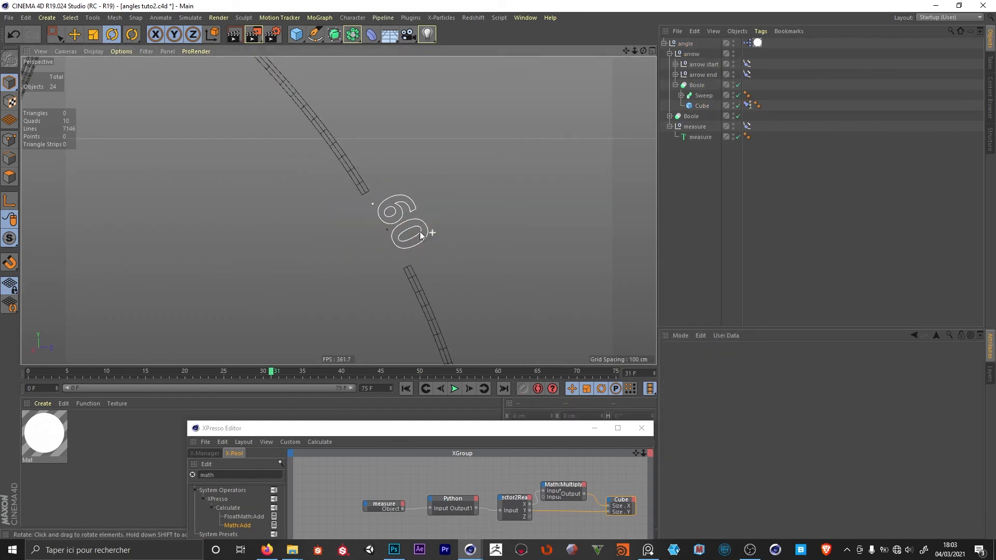
pyautogui.keyDown('alt'); pyautogui.moveTo(424, 233); pyautogui.dragTo(390, 244, button='right'); pyautogui.keyUp('alt')
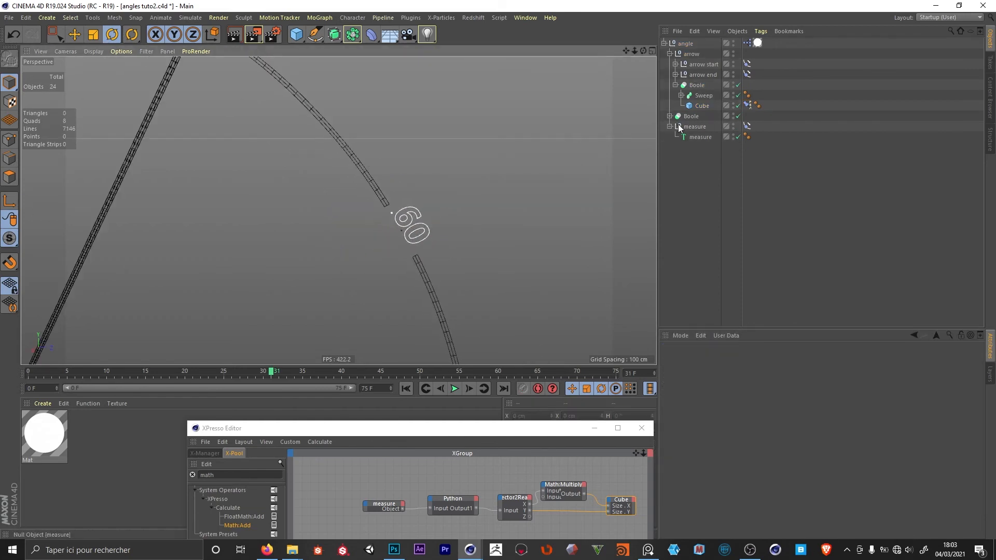
# Add the measure text as another node in the XPresso graph and give it a Position . Y input port.
pyautogui.click(670, 54)
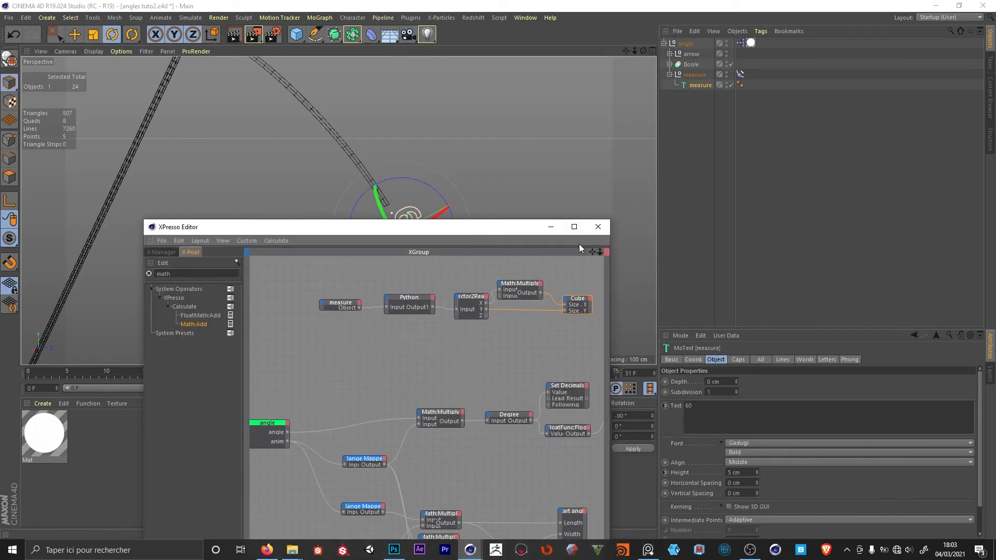
pyautogui.moveTo(592, 252); pyautogui.dragTo(552, 265)
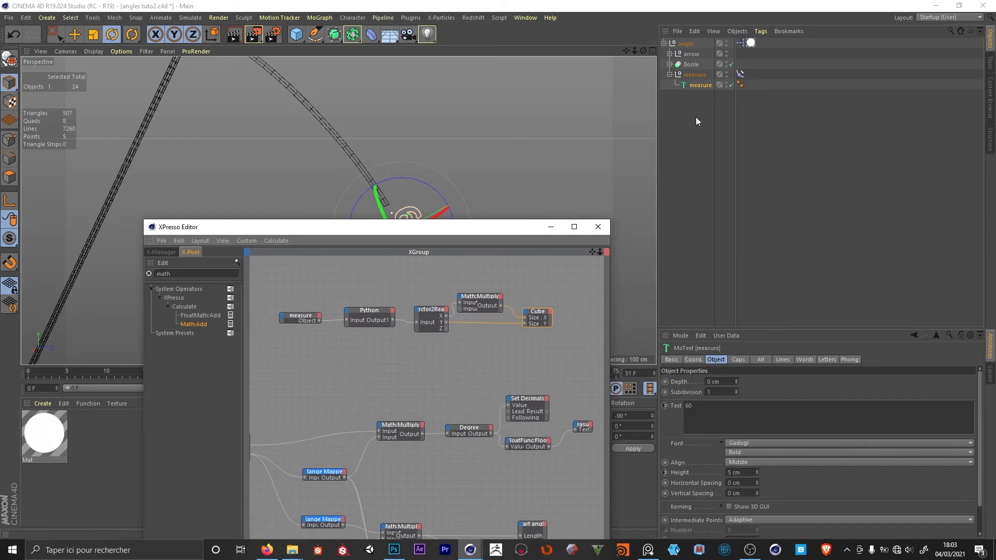
pyautogui.moveTo(700, 85); pyautogui.dragTo(576, 318)
pyautogui.moveTo(529, 226); pyautogui.dragTo(524, 298)
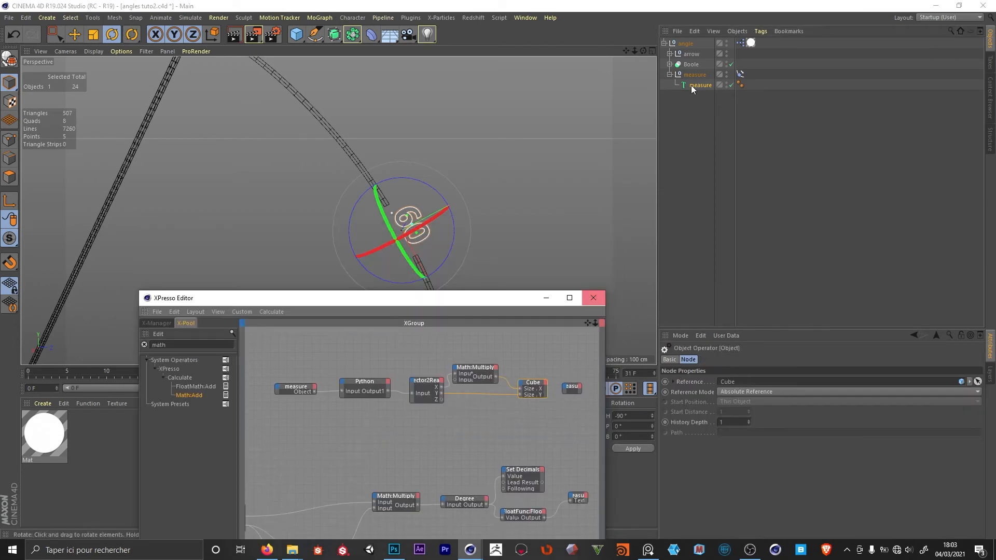
pyautogui.click(697, 84)
pyautogui.click(694, 360)
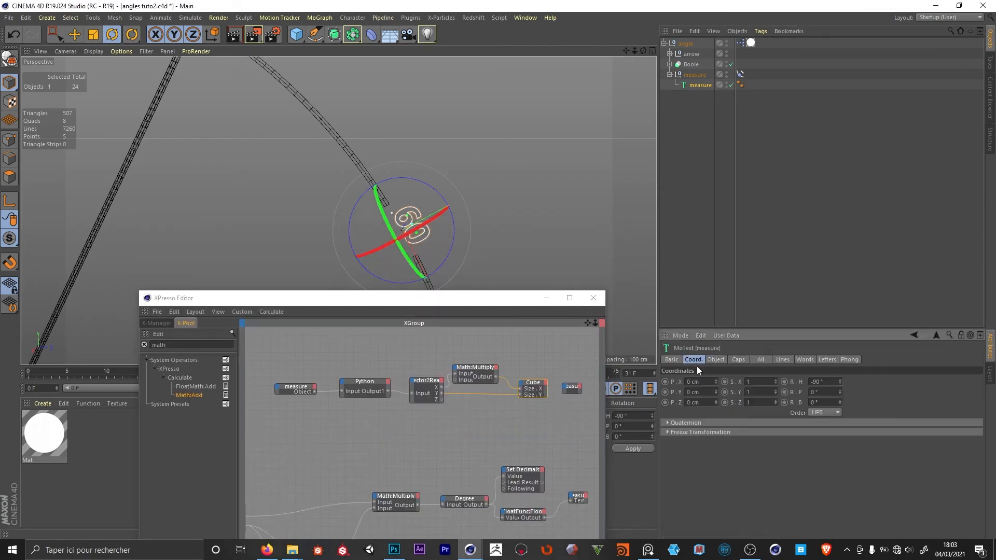
pyautogui.moveTo(680, 393); pyautogui.dragTo(565, 390)
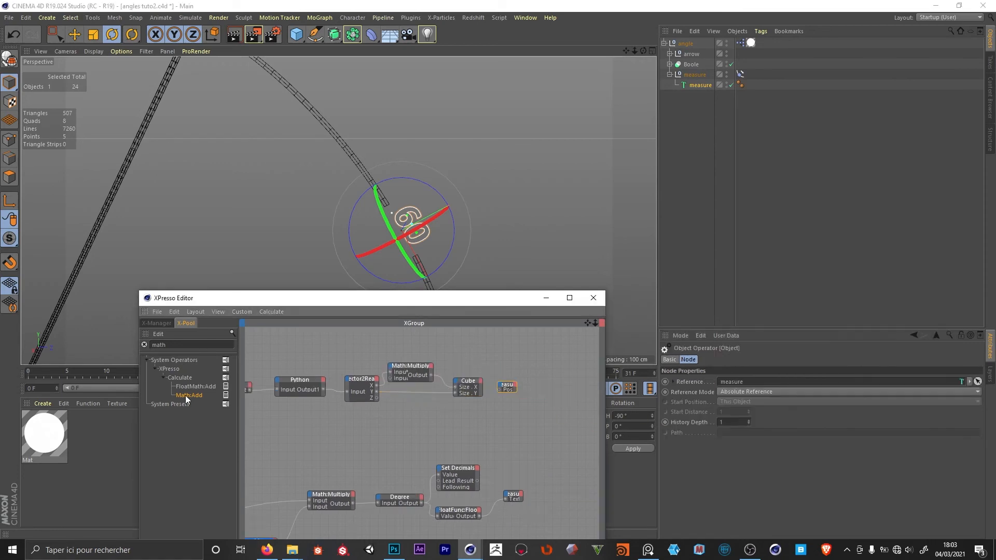
# Add a Math:Add node linking the Vector2Reals Y output to the measure text's Position . Y.
pyautogui.moveTo(185, 395); pyautogui.dragTo(467, 423)
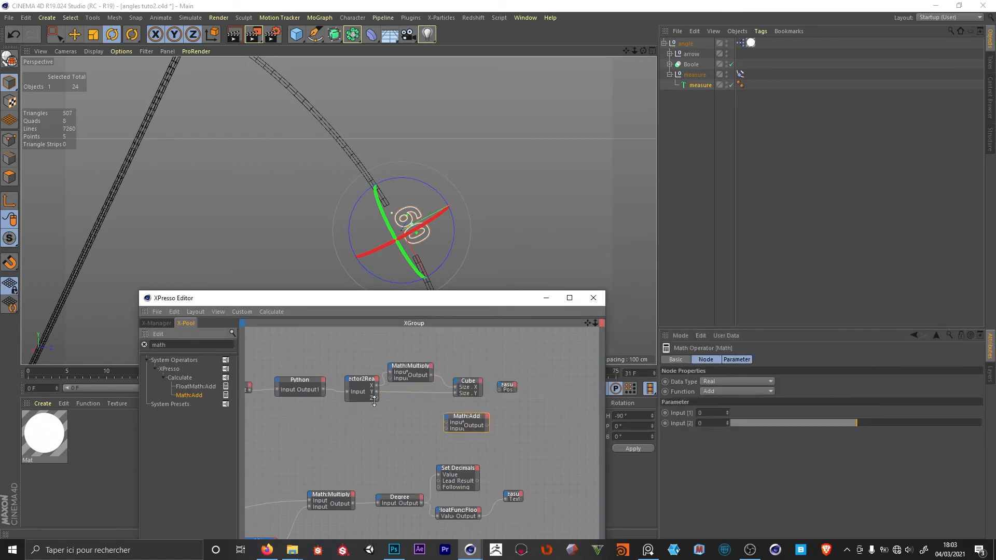
pyautogui.moveTo(377, 392); pyautogui.dragTo(435, 414)
pyautogui.click(432, 411)
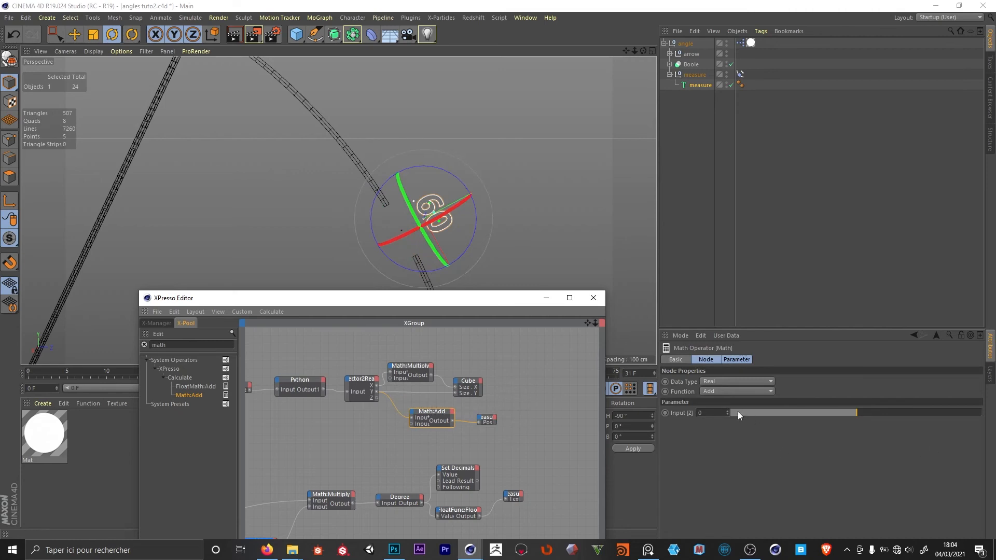
# Set the position math node's second input to -0.5 and its function to Multiply, then check the label's centring in the gap.
pyautogui.click(718, 411)
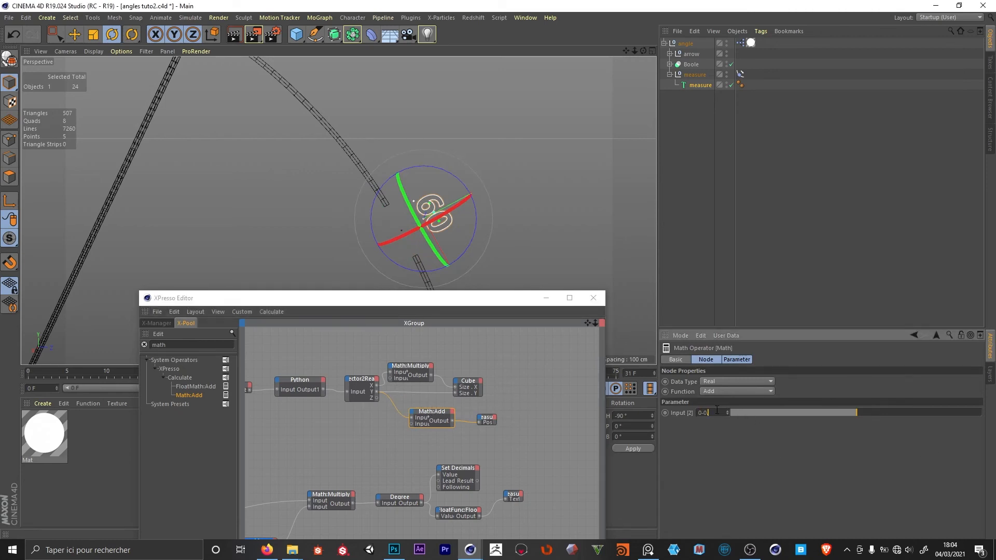
pyautogui.write('-0.5')
pyautogui.press('Return')
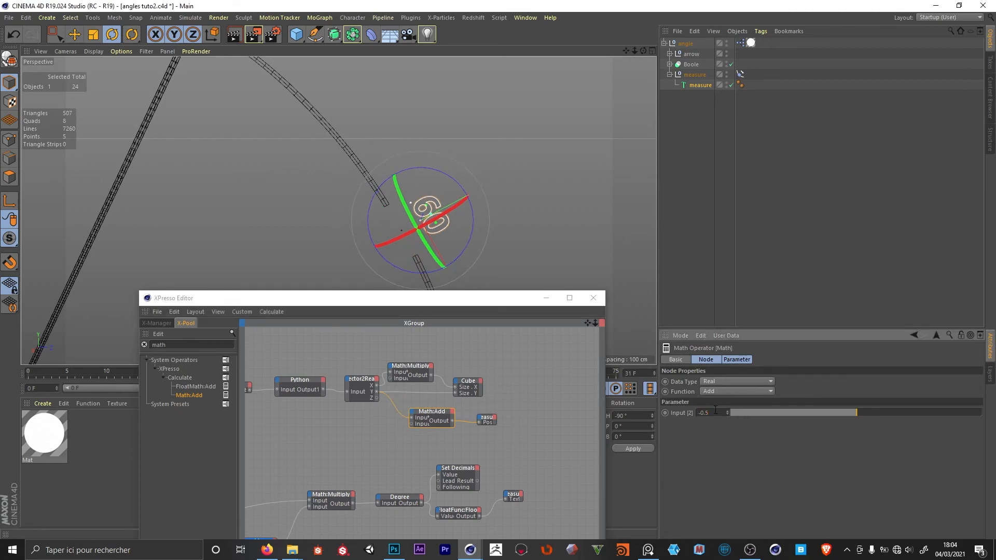
pyautogui.click(709, 392)
pyautogui.click(718, 423)
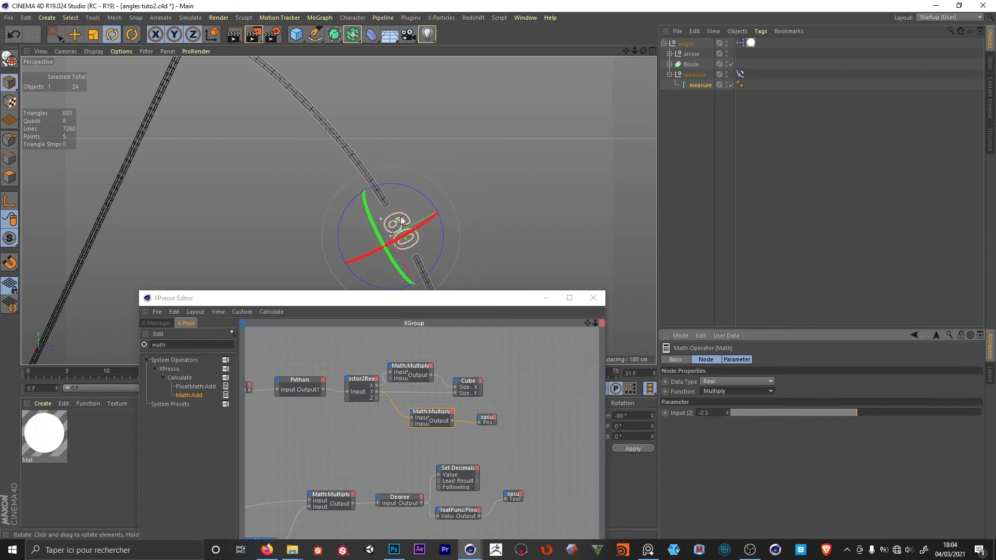
pyautogui.keyDown('alt'); pyautogui.moveTo(399, 242); pyautogui.dragTo(661, 222); pyautogui.keyUp('alt')
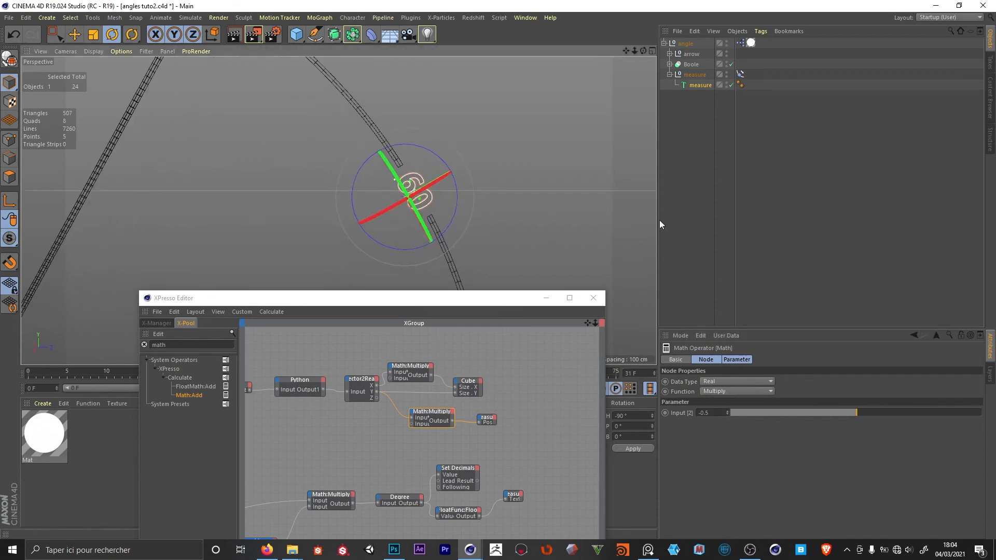
# Play back and scrub the angle animation to check the label and the arc gap.
pyautogui.click(667, 222)
pyautogui.click(546, 298)
pyautogui.click(454, 389)
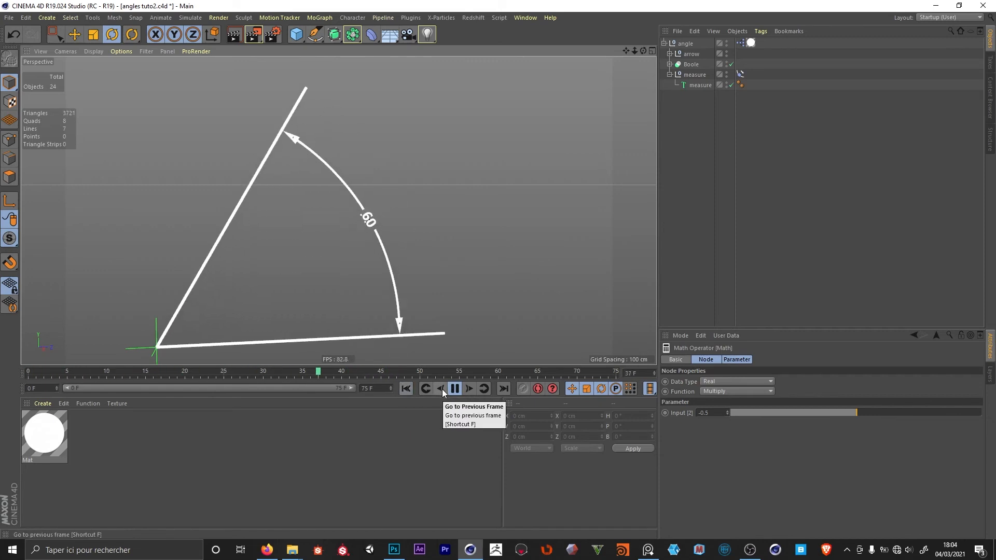
pyautogui.click(454, 389)
pyautogui.moveTo(383, 372); pyautogui.dragTo(146, 372)
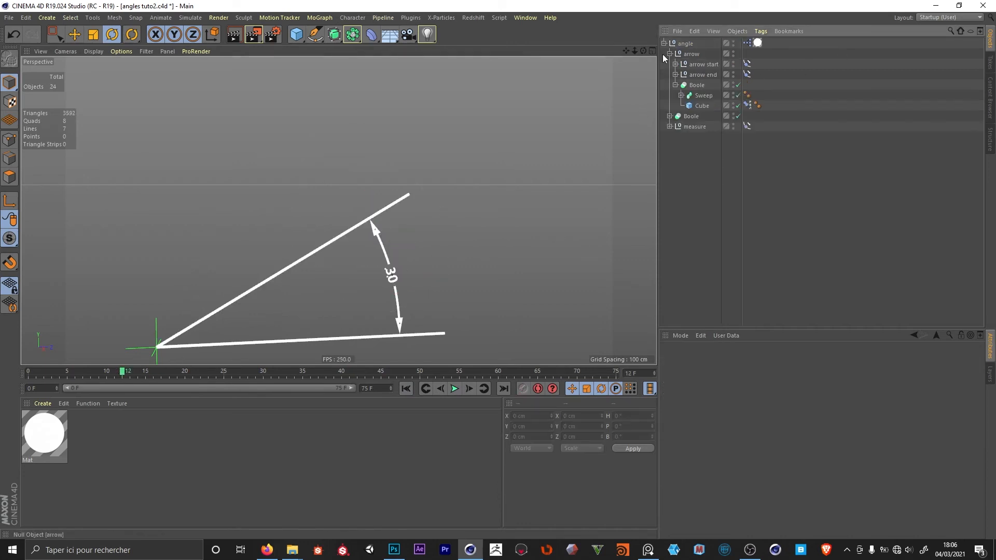
# Move the arrow null below the measure null in the angle hierarchy and inspect the cube's constraint.
pyautogui.click(669, 54)
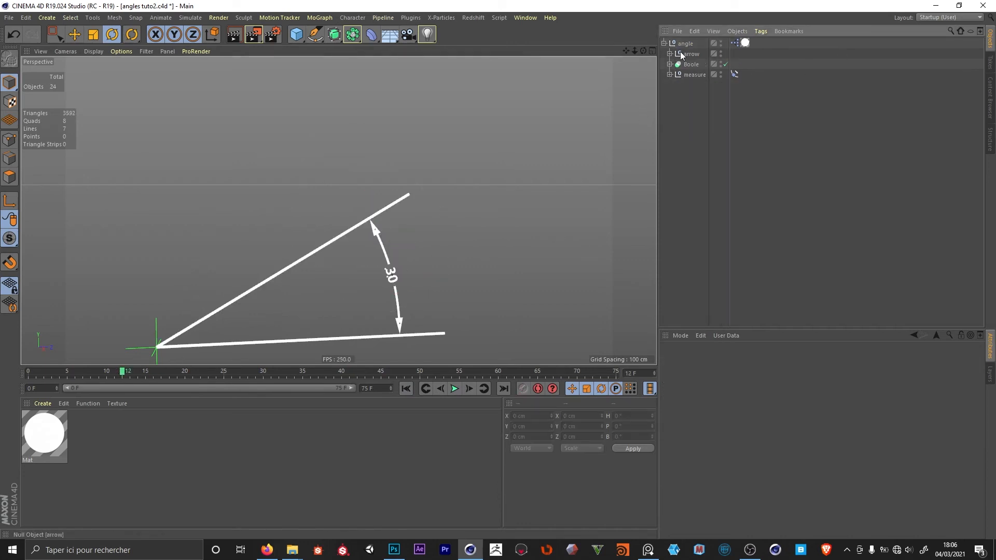
pyautogui.moveTo(690, 54); pyautogui.dragTo(689, 79)
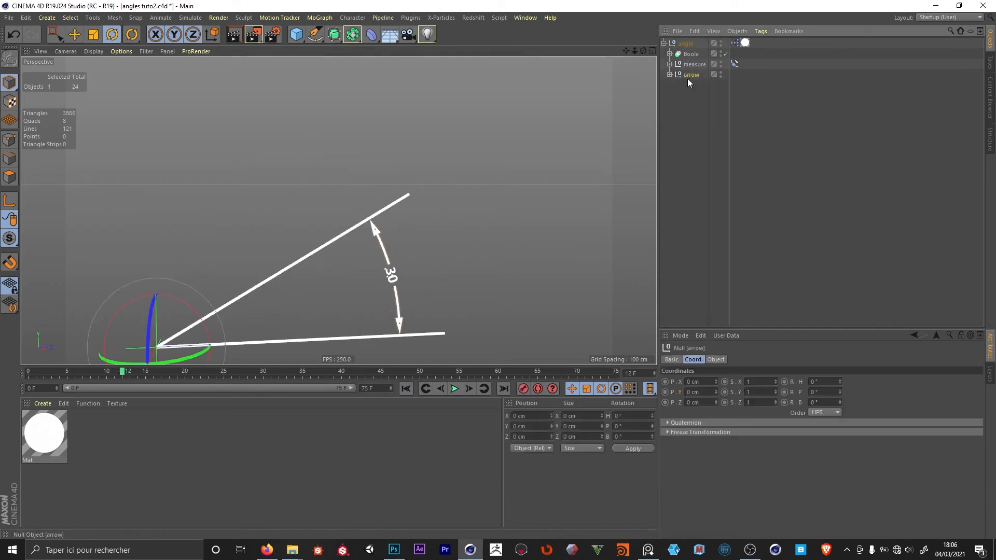
pyautogui.moveTo(154, 385); pyautogui.dragTo(177, 390)
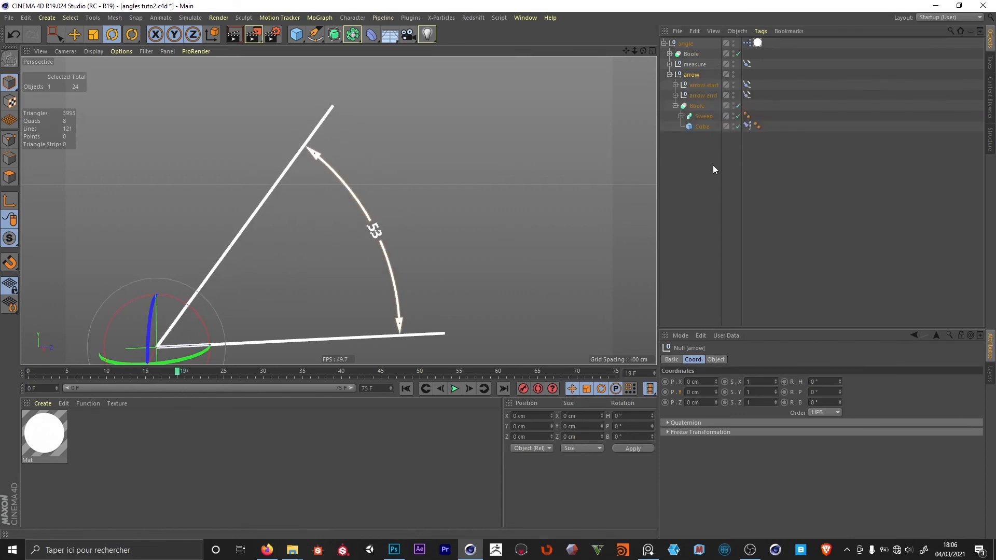
pyautogui.click(750, 126)
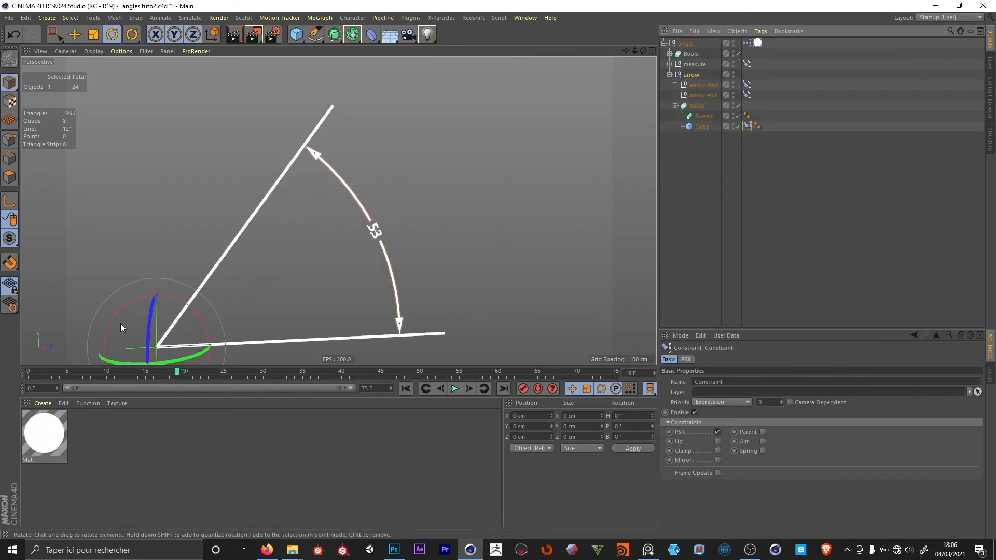
# Move the angle null's final animation key to frame 74.
pyautogui.moveTo(175, 375); pyautogui.dragTo(106, 372)
pyautogui.click(686, 43)
pyautogui.moveTo(225, 376); pyautogui.dragTo(609, 383)
# Step frame by frame to about frame 31 and examine the anim percentage at which the label fits between the arrows.
pyautogui.press('g')
pyautogui.press('g')
pyautogui.press('g')
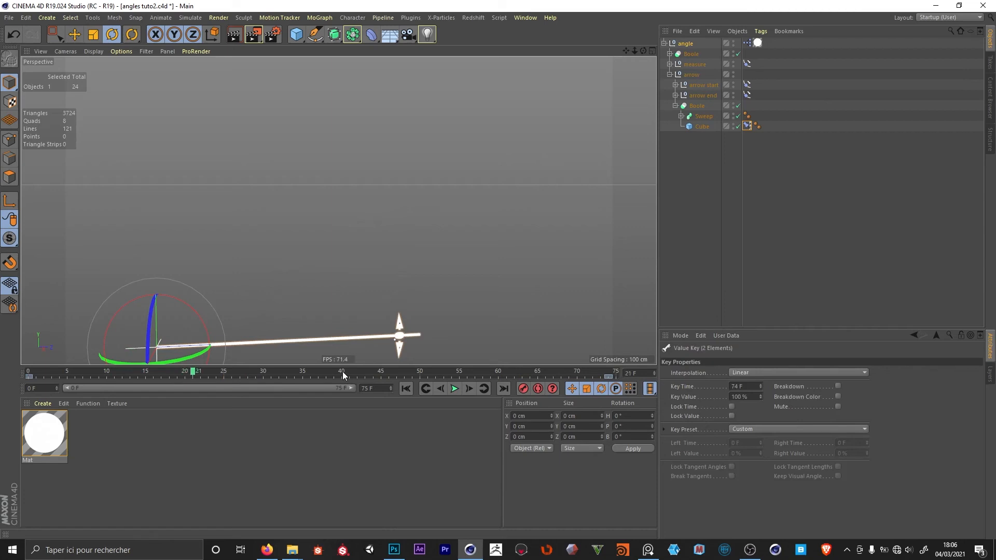
pyautogui.press('g')
pyautogui.press('g')
pyautogui.press('g')
pyautogui.press('g')
pyautogui.press('g')
pyautogui.press('g')
pyautogui.press('g')
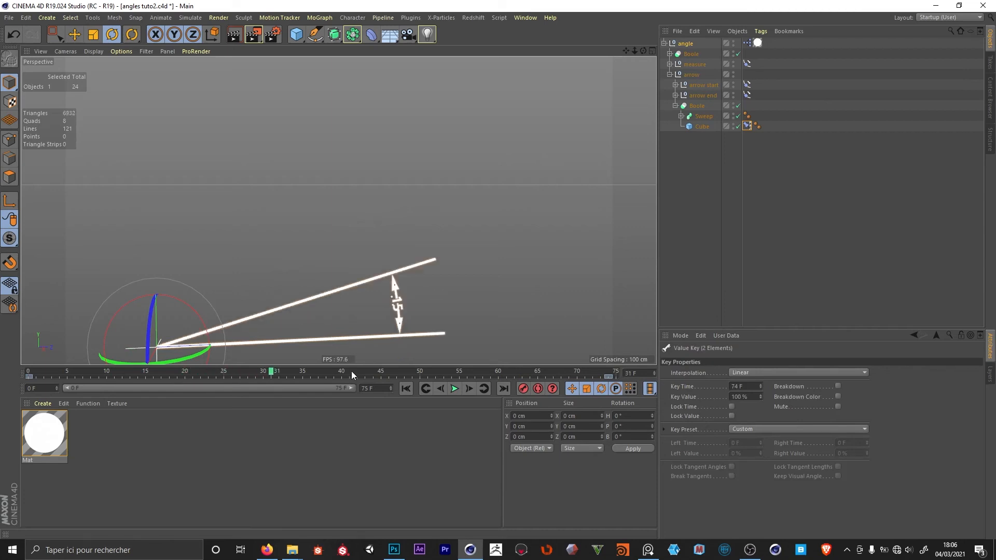
pyautogui.click(422, 315)
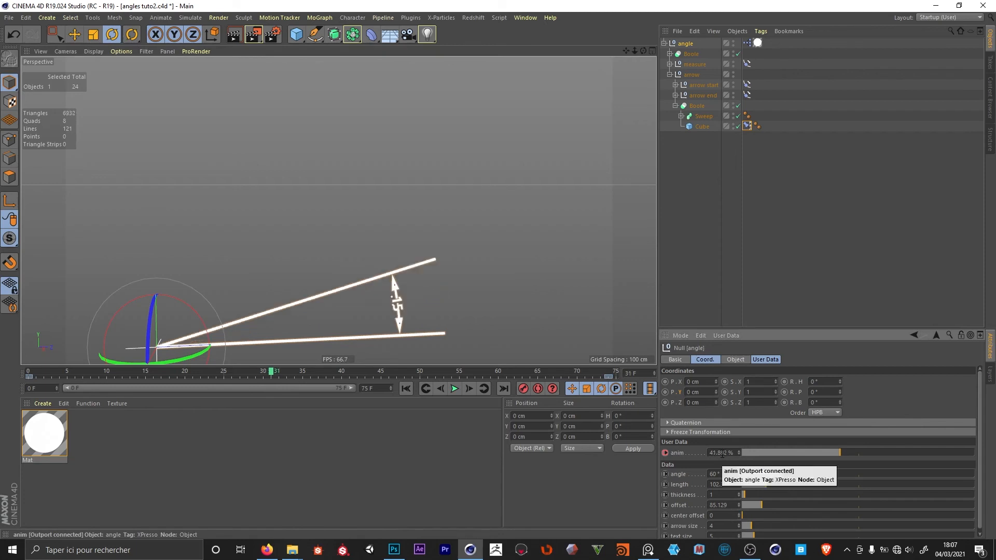
pyautogui.press('f')
# Open the angle null's XPresso graph and add a null named hide to the angle hierarchy.
pyautogui.doubleClick(747, 42)
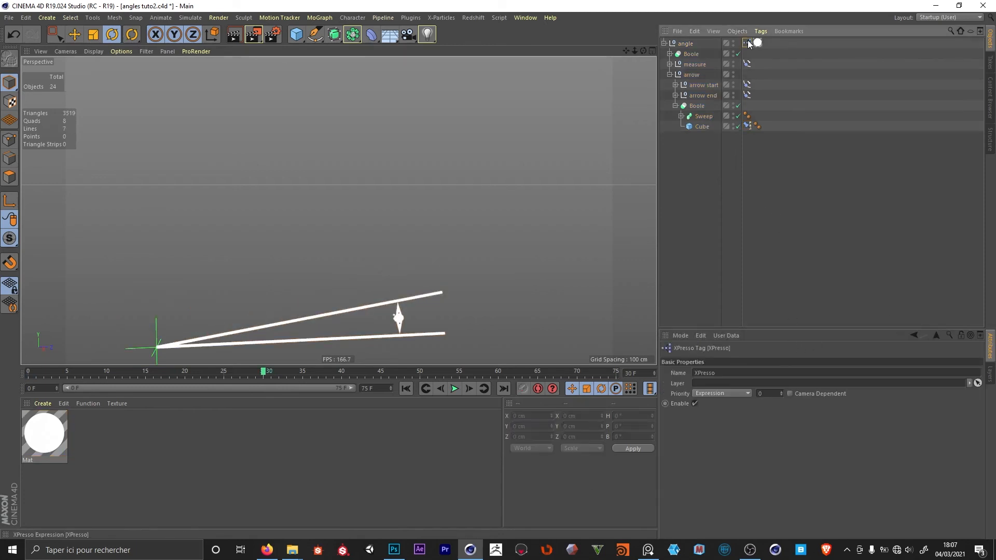
pyautogui.moveTo(436, 206); pyautogui.dragTo(439, 73)
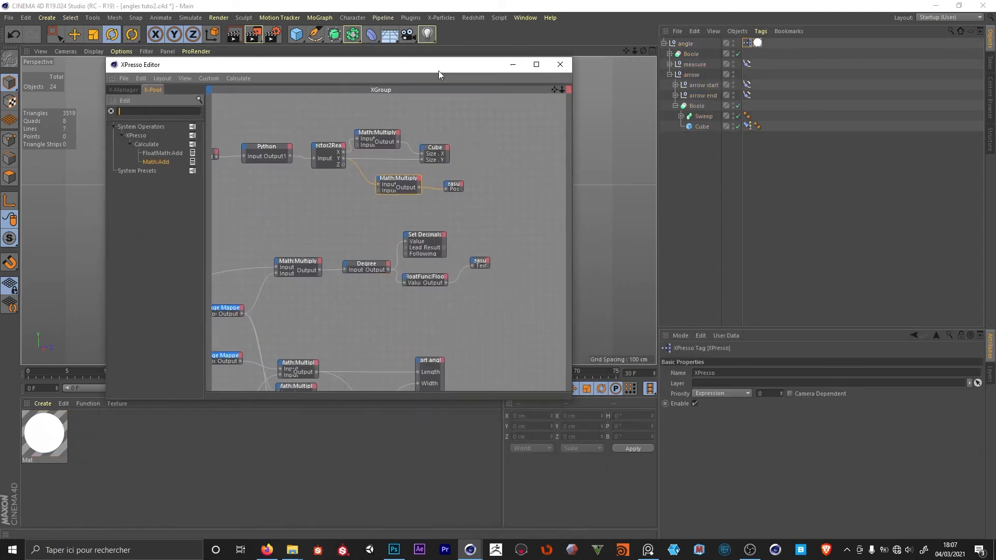
pyautogui.click(669, 74)
pyautogui.moveTo(297, 34); pyautogui.dragTo(361, 51)
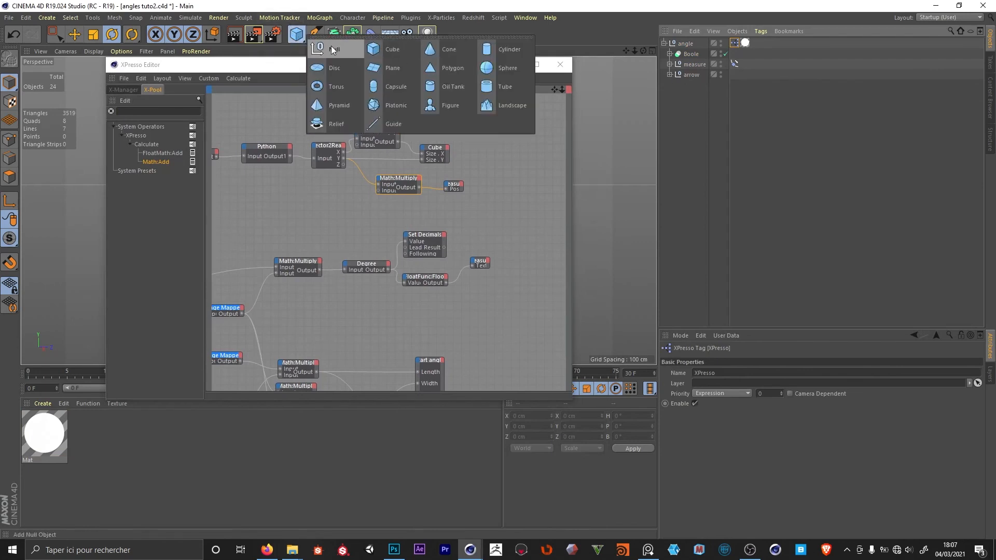
pyautogui.click(360, 50)
pyautogui.doubleClick(689, 64)
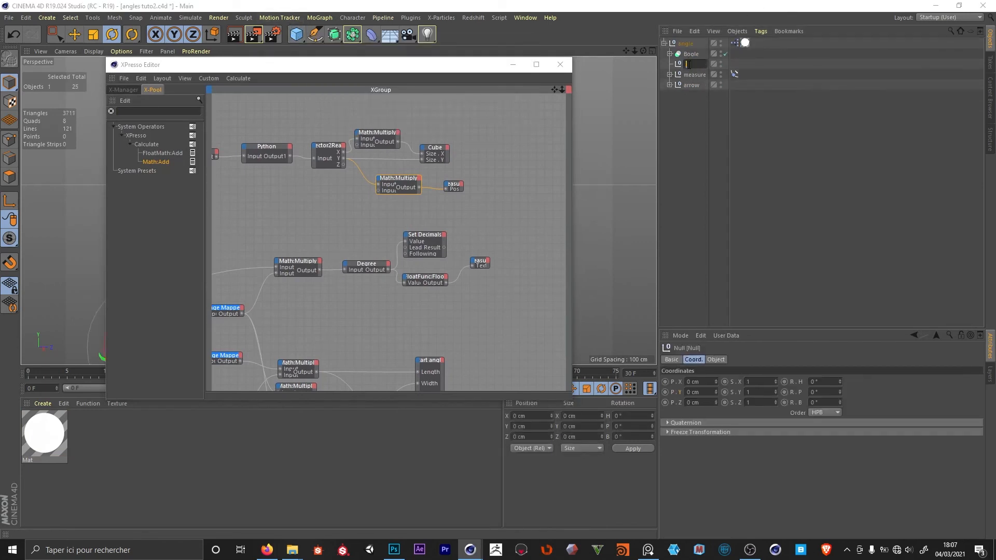
pyautogui.write('hide')
pyautogui.press('Return')
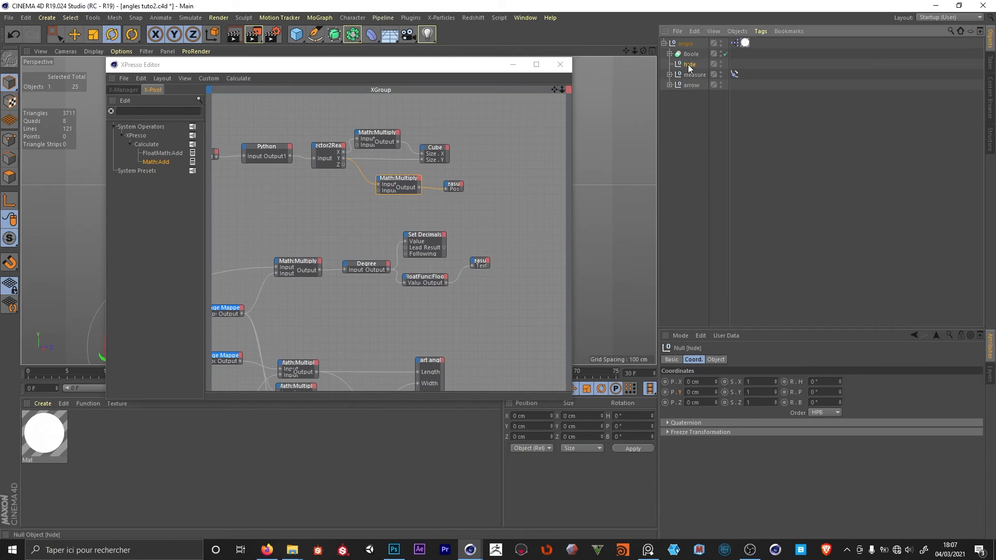
# Make the measure and arrow nulls children of the hide null.
pyautogui.click(694, 74)
pyautogui.keyDown('ctrl'); pyautogui.click(692, 84); pyautogui.keyUp('ctrl')
pyautogui.moveTo(693, 75); pyautogui.dragTo(688, 64)
pyautogui.click(684, 65)
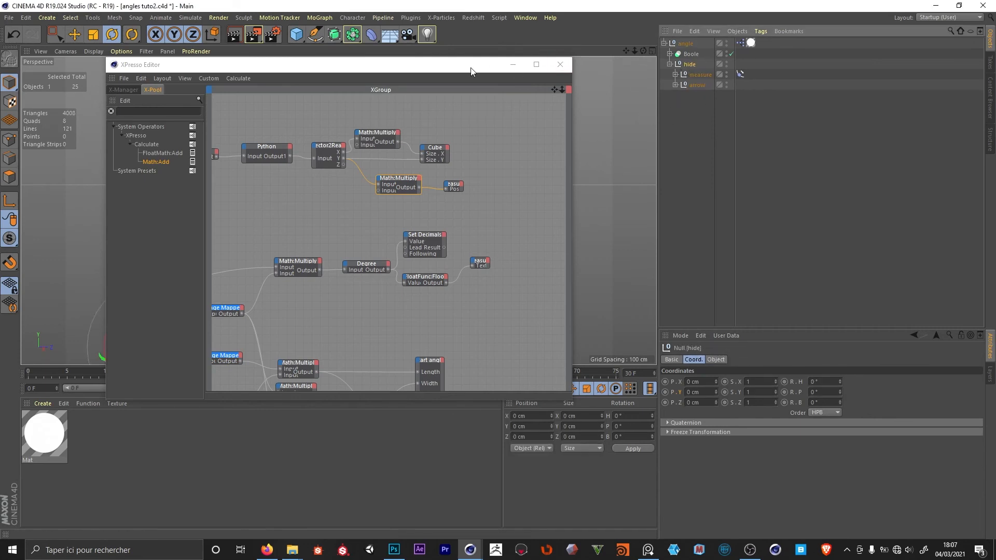
# Duplicate the angle node into the free area above the graph and delete the copy's angle port.
pyautogui.moveTo(471, 68); pyautogui.dragTo(512, 180)
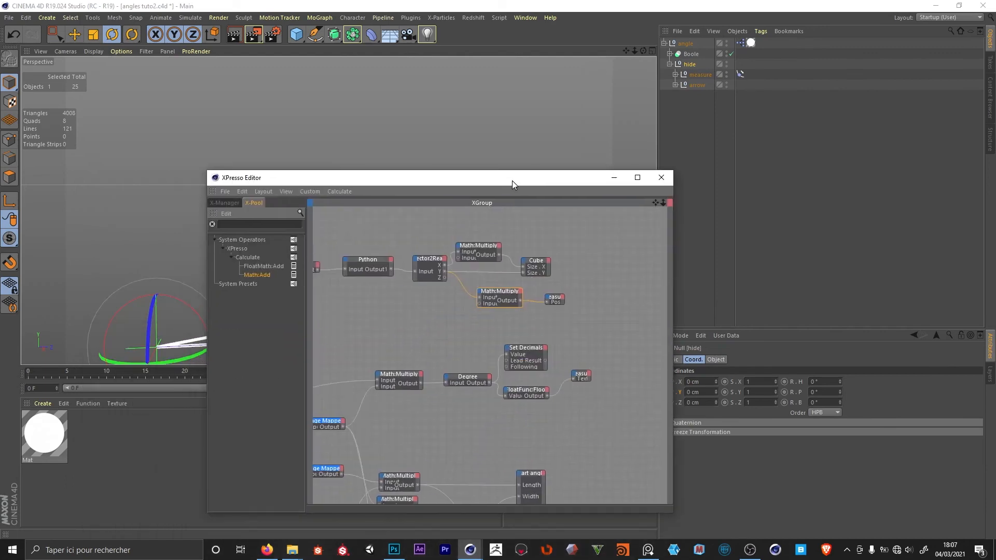
pyautogui.scroll(-3, 598, 250)
pyautogui.moveTo(465, 335); pyautogui.dragTo(444, 389, button='middle')
pyautogui.keyDown('ctrl'); pyautogui.moveTo(384, 377); pyautogui.dragTo(390, 241); pyautogui.keyUp('ctrl')
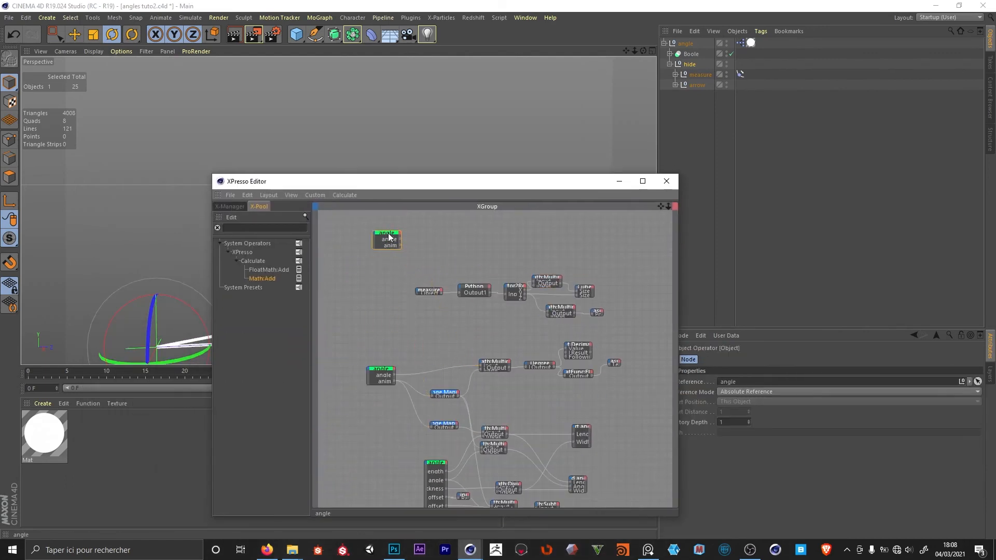
pyautogui.rightClick(389, 244)
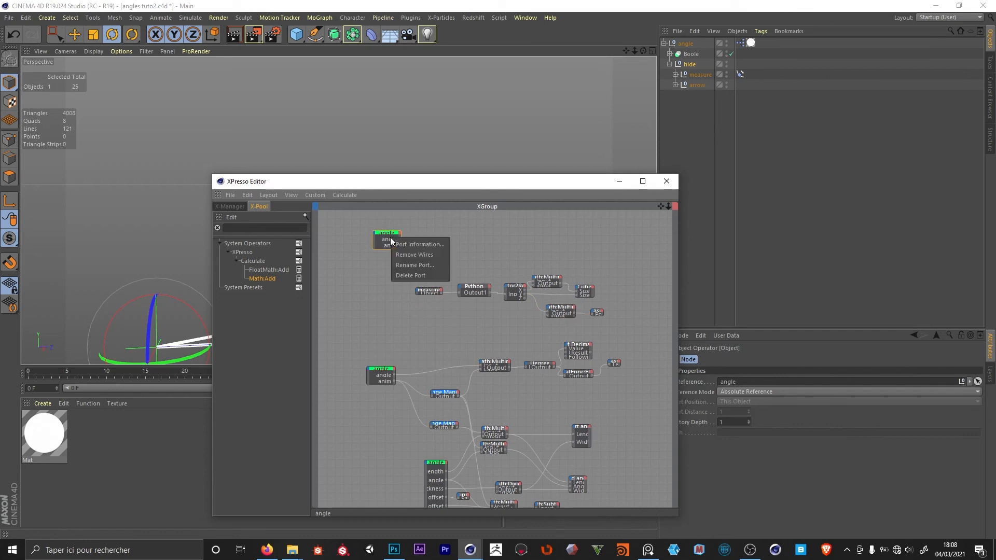
pyautogui.click(417, 275)
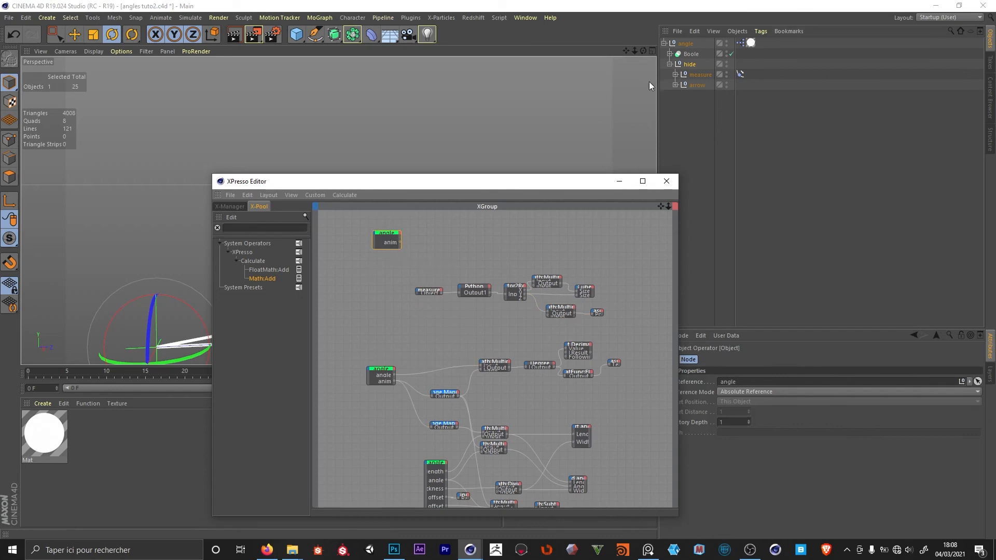
# Add a Compare node with the anim output wired to Input 1 and Input 2 set to 0.4.
pyautogui.click(249, 229)
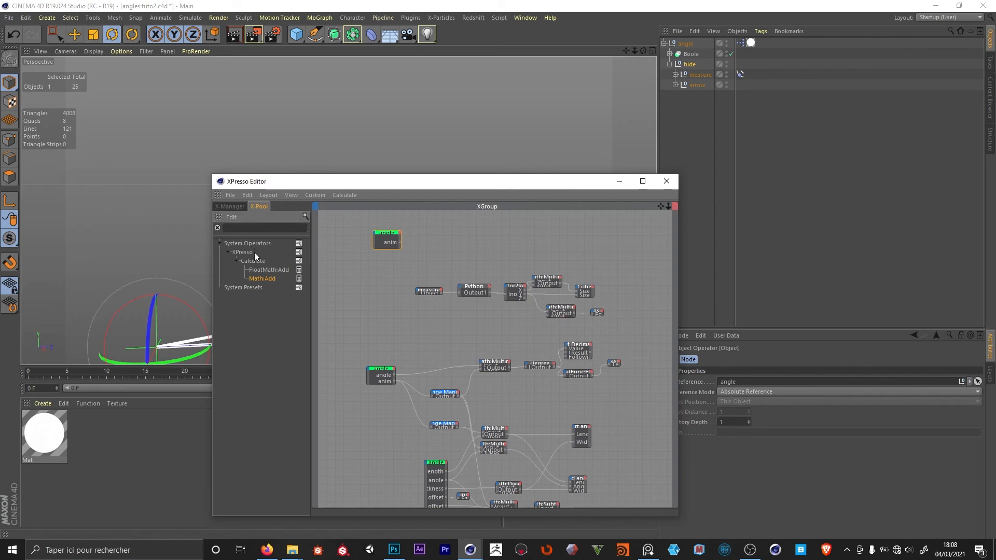
pyautogui.write('compar')
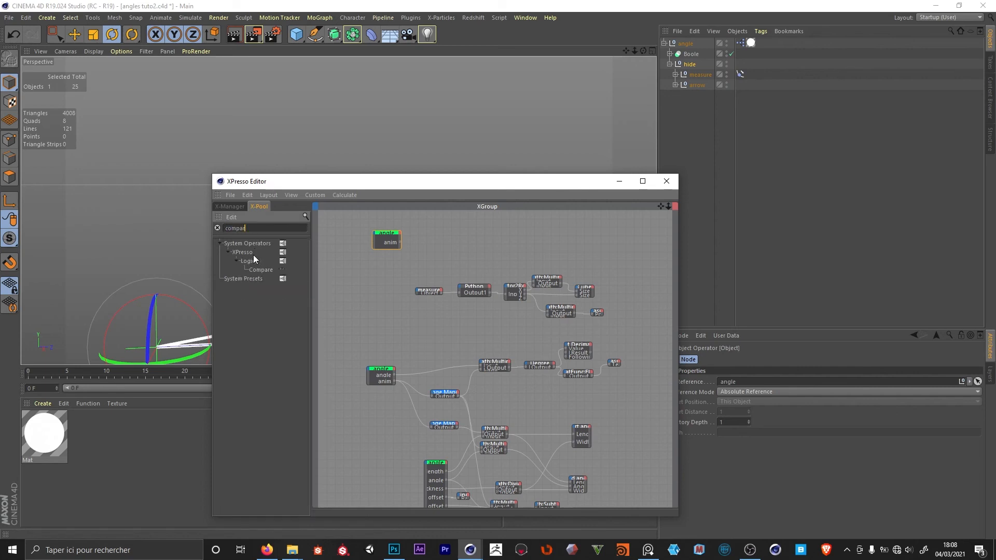
pyautogui.moveTo(260, 269); pyautogui.dragTo(456, 261)
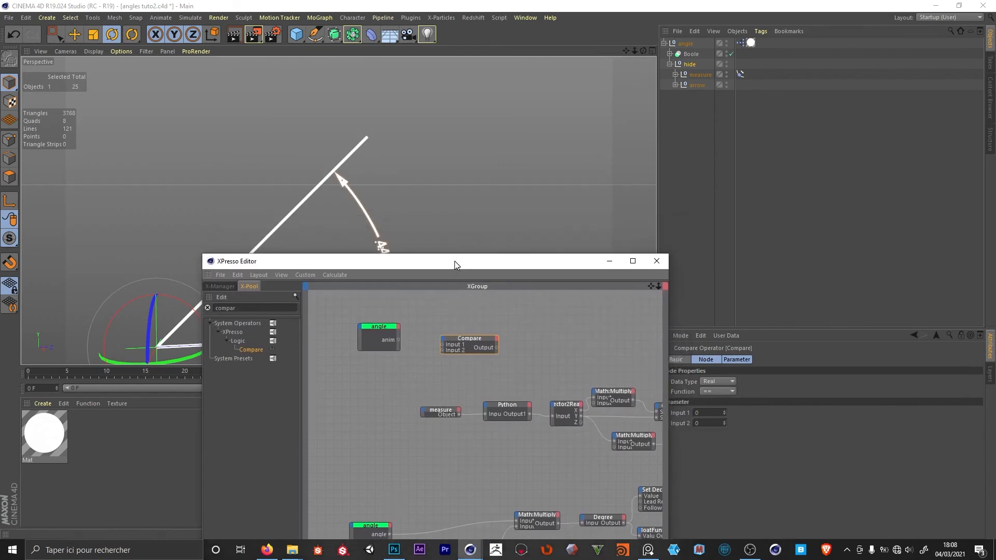
pyautogui.moveTo(398, 340); pyautogui.dragTo(444, 344)
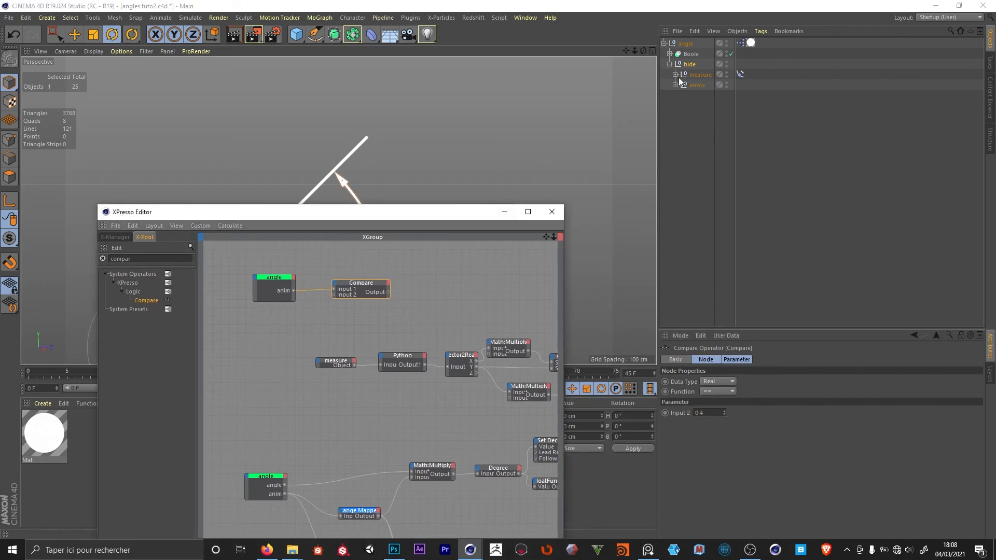
# Add the hide null as a node and wire the Compare output, using function <, to its Visible in Editor and Visible in Renderer inputs.
pyautogui.moveTo(690, 64); pyautogui.dragTo(429, 287)
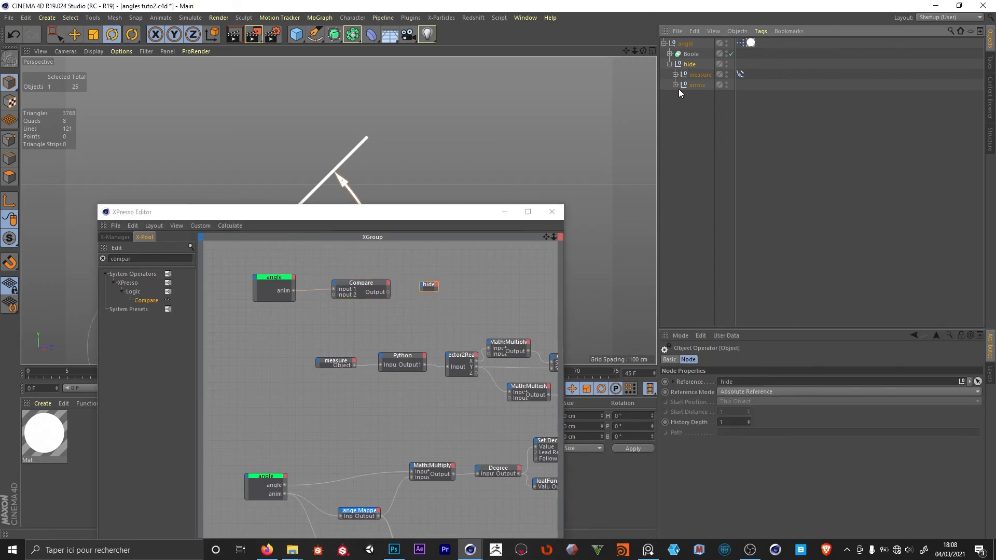
pyautogui.click(689, 65)
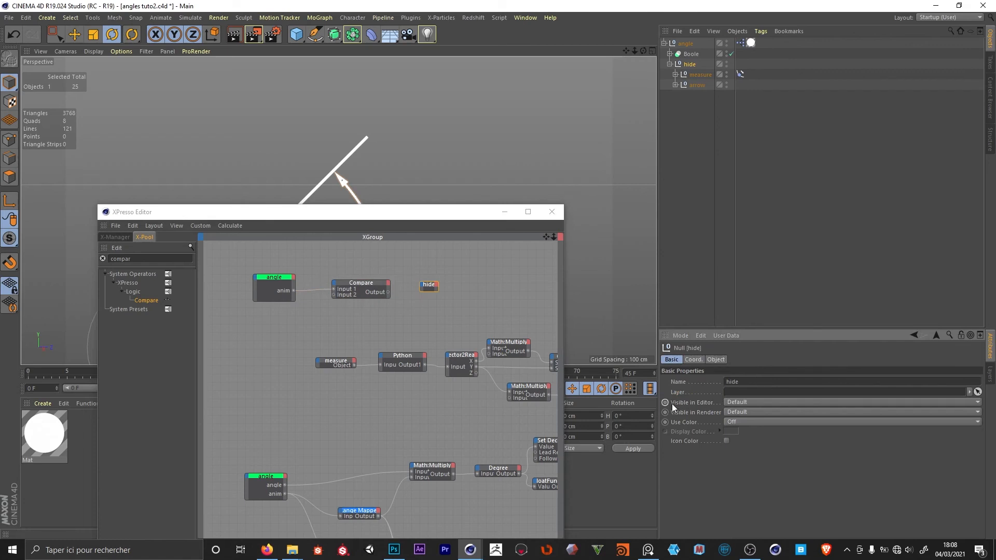
pyautogui.moveTo(672, 404); pyautogui.dragTo(429, 289)
pyautogui.scroll(2, 399, 283)
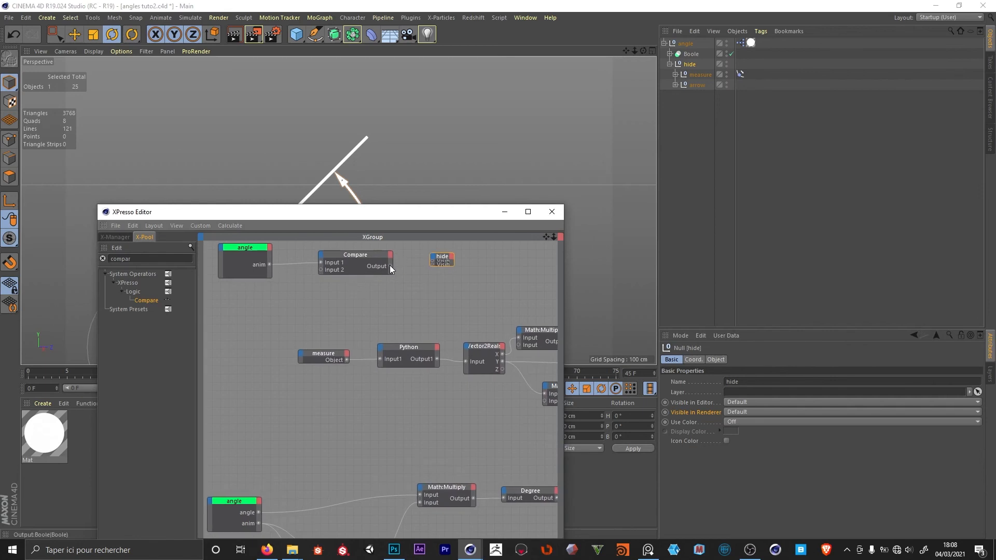
pyautogui.moveTo(390, 266); pyautogui.dragTo(434, 263)
pyautogui.click(432, 264)
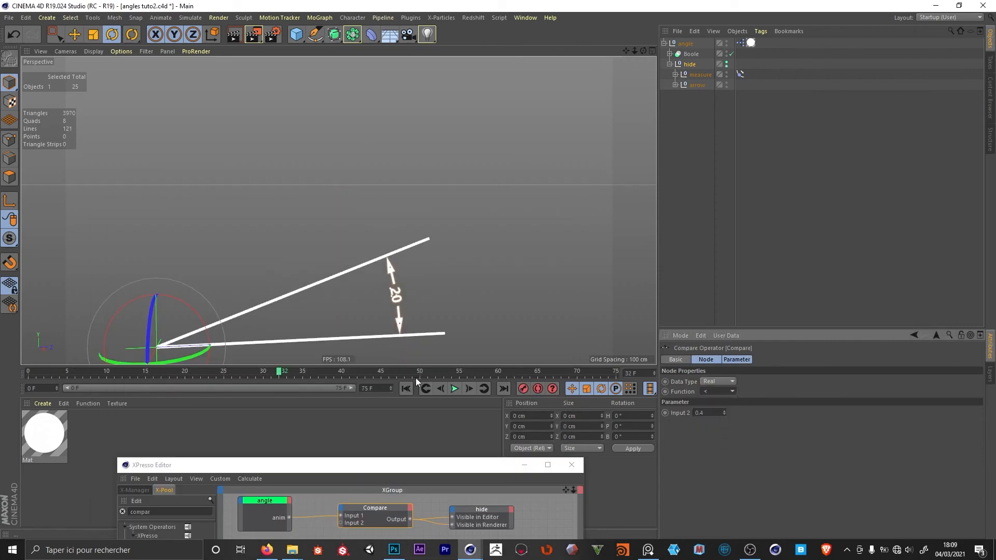
# Play the animation from the start to check the hiding, and try rotating the angle null to examine the label's orientation.
pyautogui.moveTo(267, 371); pyautogui.dragTo(28, 372)
pyautogui.click(454, 389)
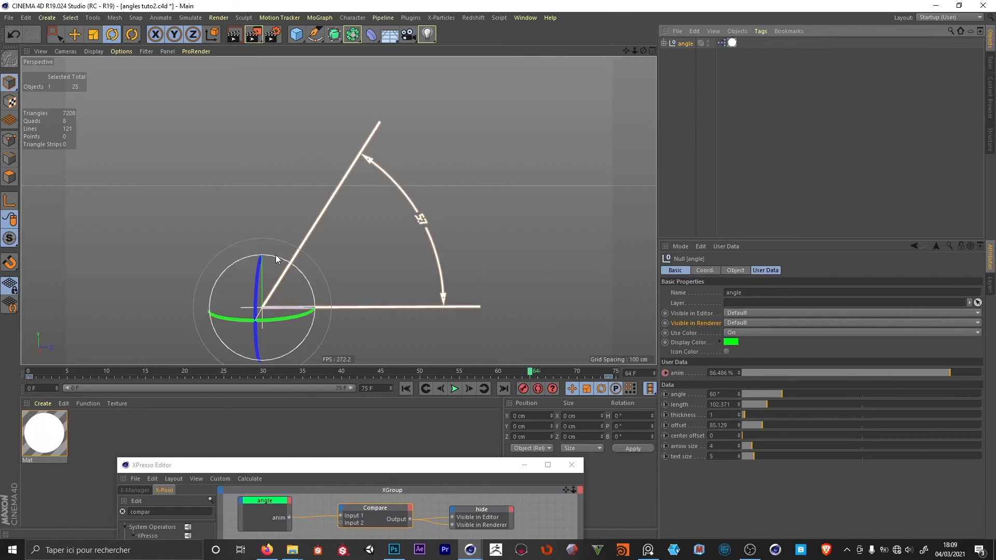
pyautogui.moveTo(276, 254); pyautogui.dragTo(326, 268)
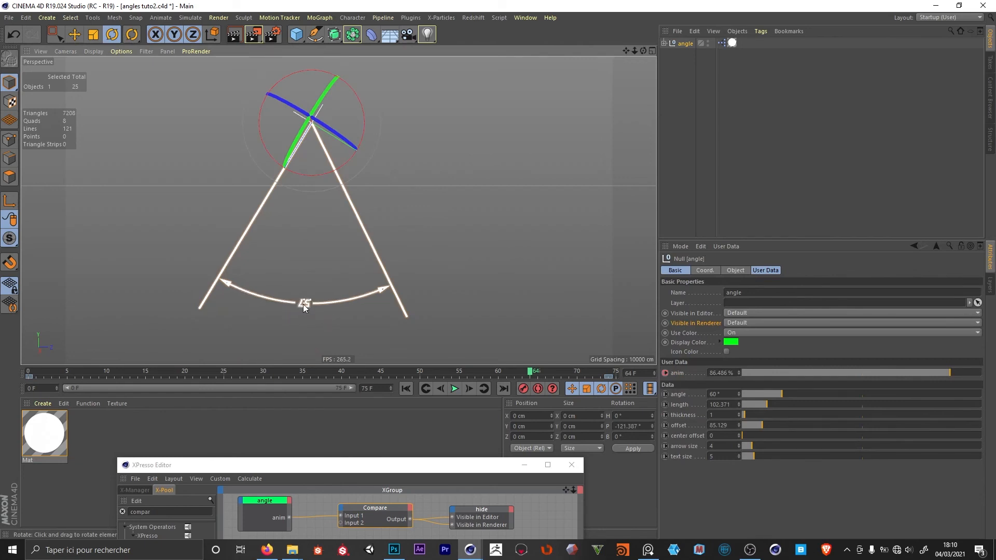
# Add a Boolean user data entry named invert to the angle null.
pyautogui.click(730, 247)
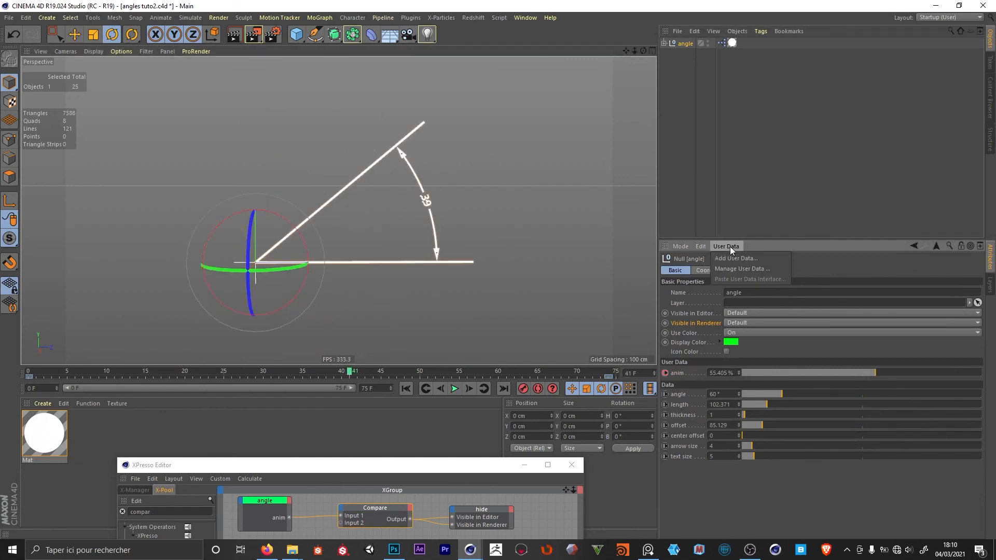
pyautogui.click(743, 269)
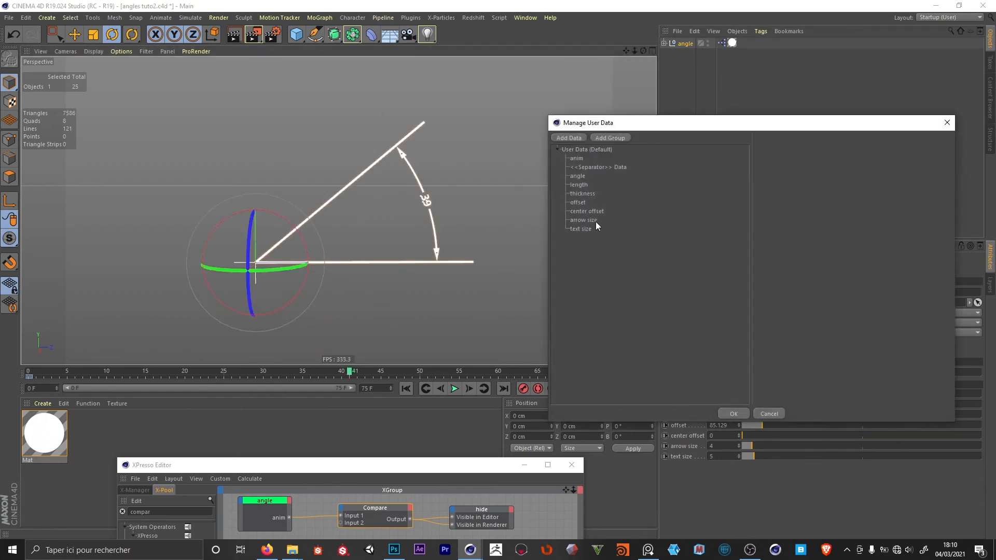
pyautogui.click(570, 138)
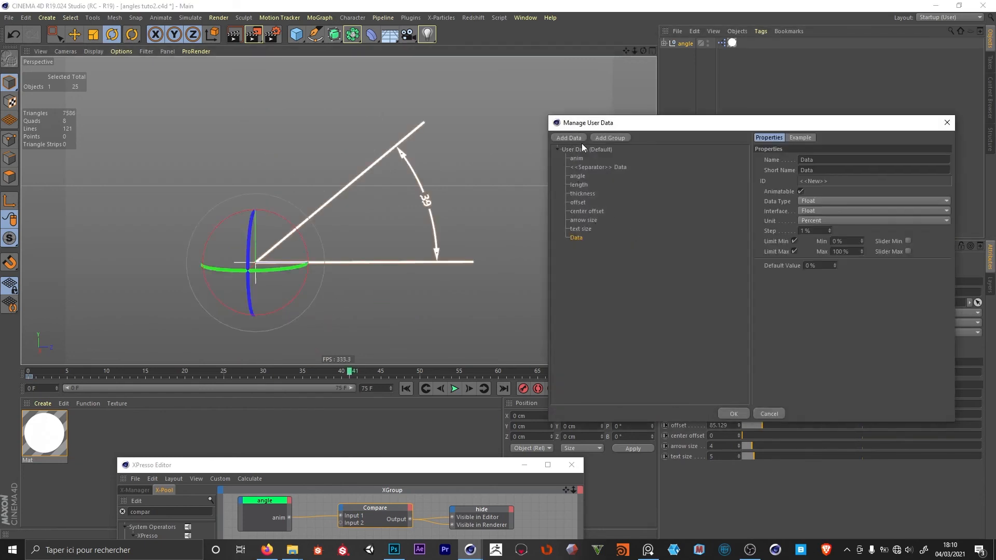
pyautogui.click(835, 201)
pyautogui.click(826, 213)
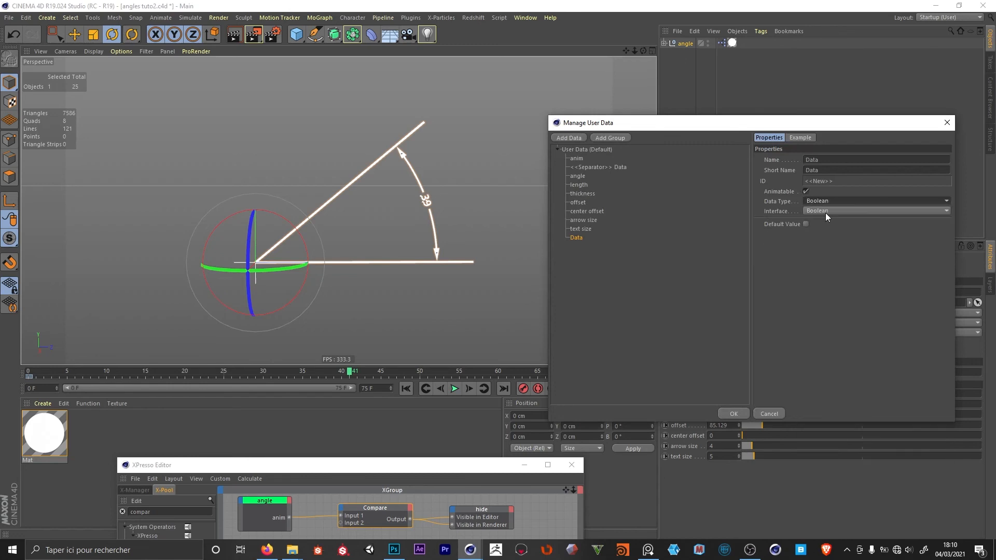
pyautogui.click(829, 158)
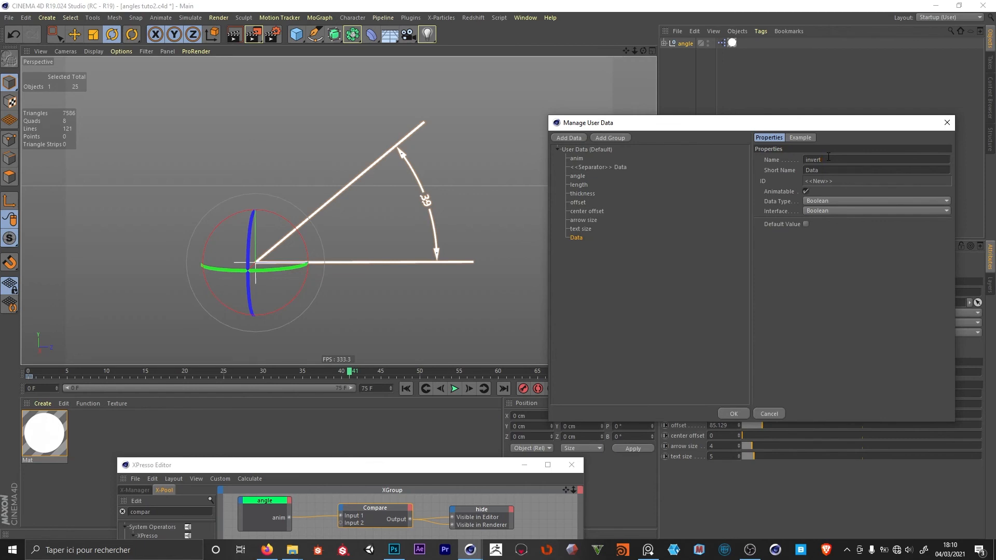
pyautogui.click(725, 413)
# Expose the invert user data as an output on the angle node in the XPresso graph.
pyautogui.moveTo(469, 465); pyautogui.dragTo(470, 272)
pyautogui.keyDown('alt'); pyautogui.moveTo(279, 356); pyautogui.dragTo(280, 424, button='middle'); pyautogui.keyUp('alt')
pyautogui.moveTo(281, 373); pyautogui.dragTo(298, 374)
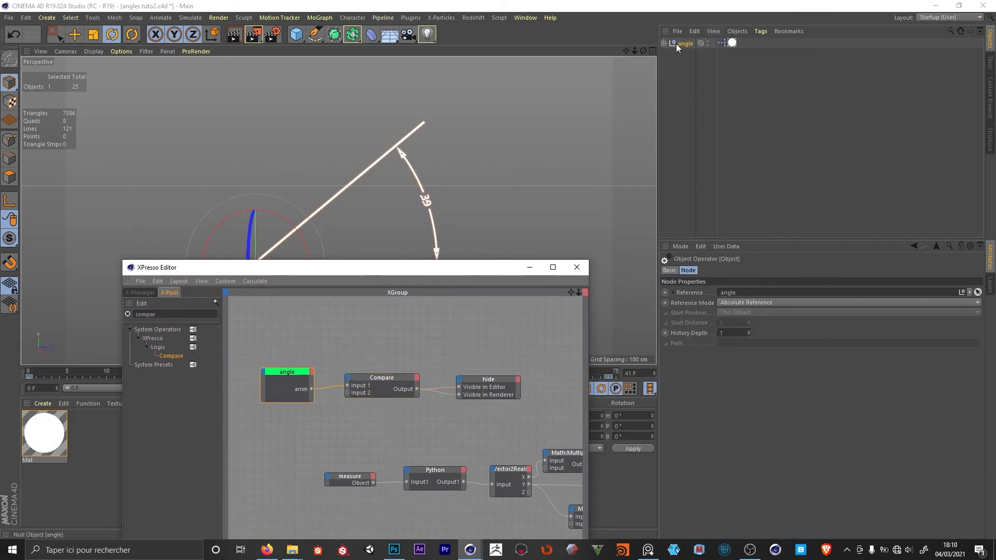
pyautogui.click(665, 44)
pyautogui.moveTo(524, 413); pyautogui.dragTo(286, 316)
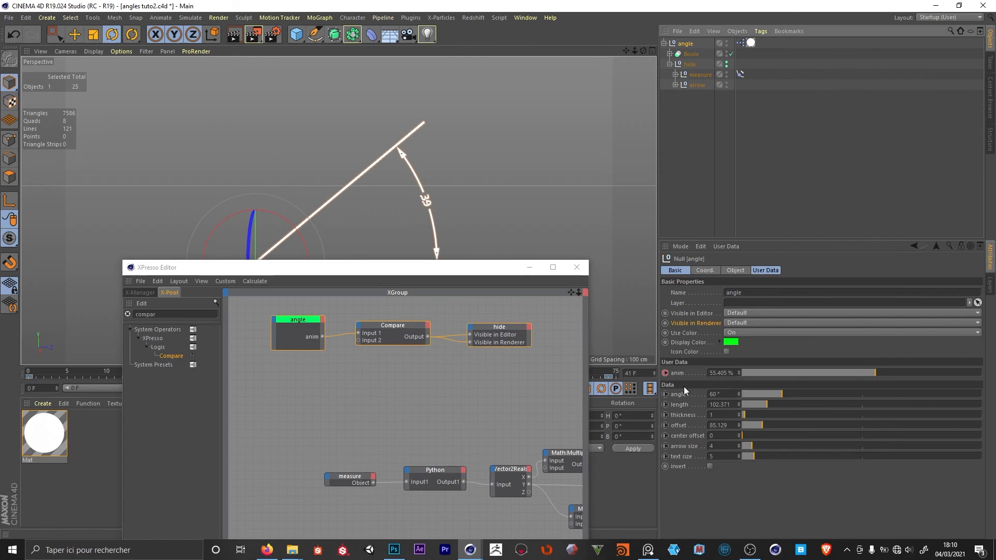
pyautogui.click(682, 467)
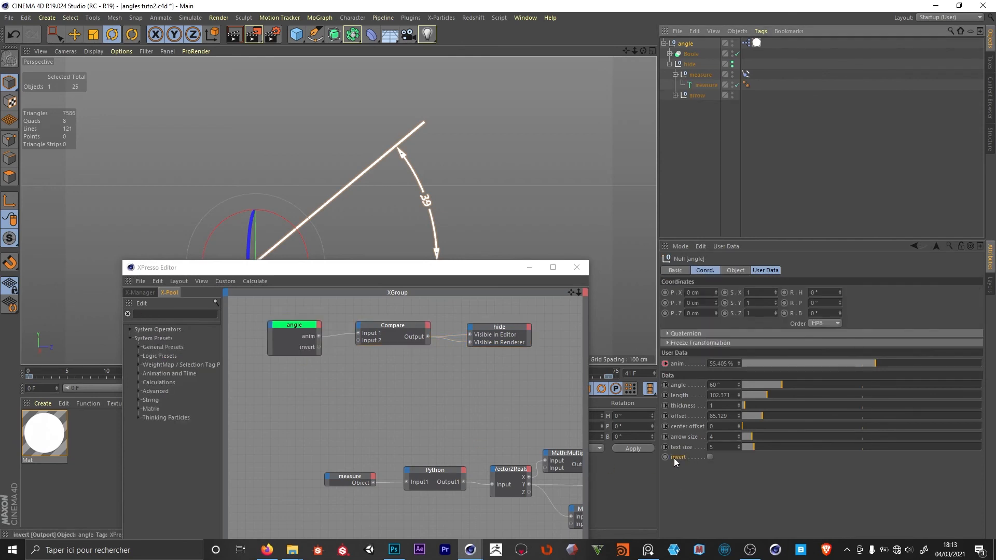
# Add a Condition node and wire the angle node's invert output to its Switch input.
pyautogui.click(167, 315)
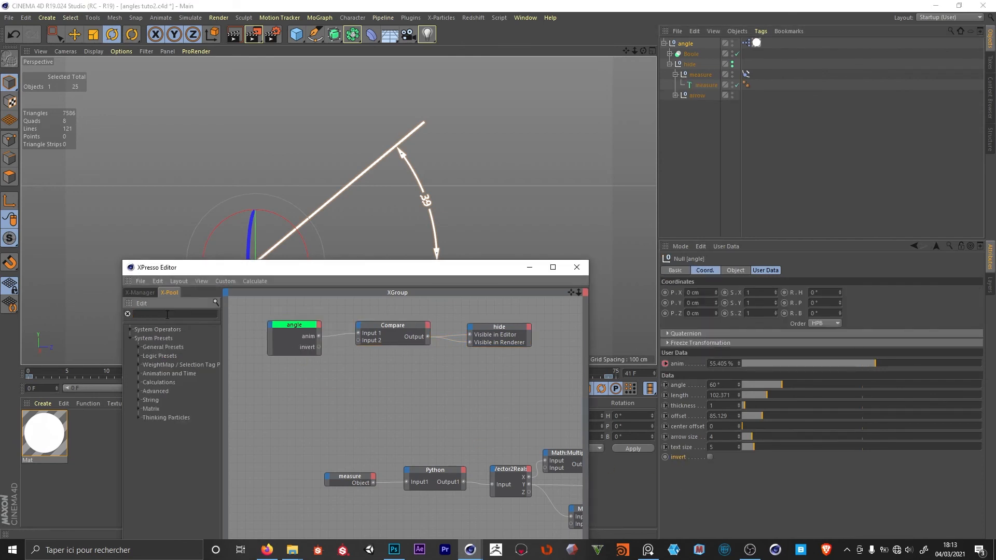
pyautogui.write('conditio')
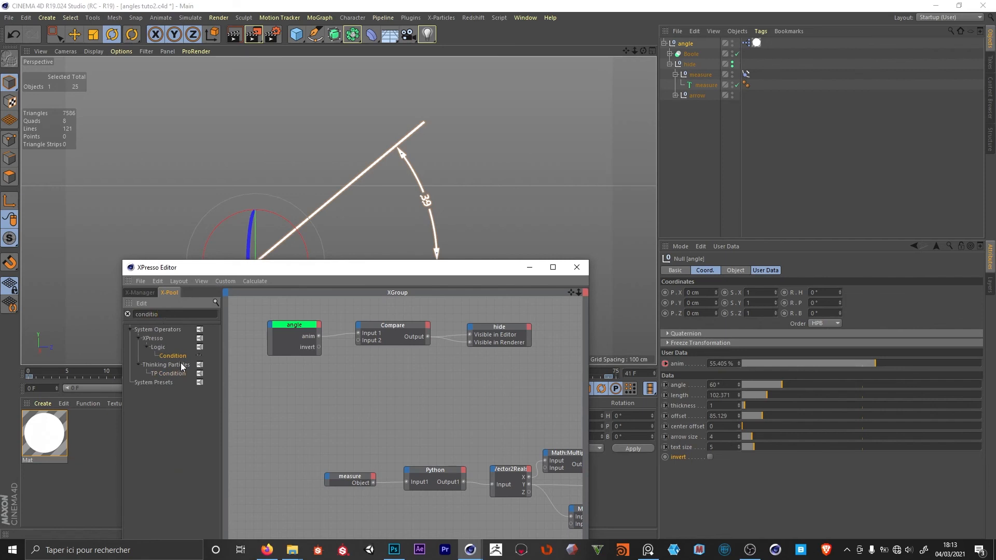
pyautogui.moveTo(385, 379); pyautogui.dragTo(386, 380)
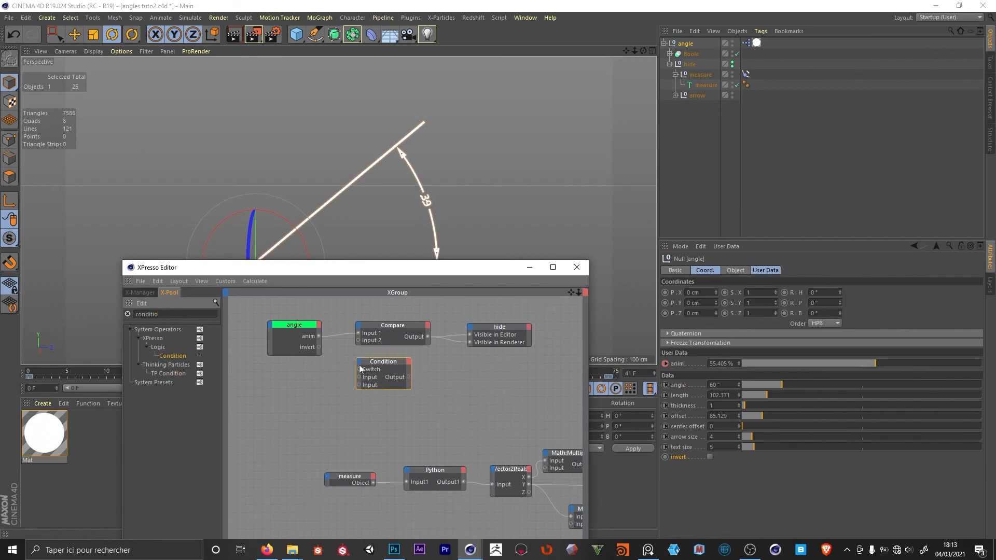
pyautogui.moveTo(319, 347); pyautogui.dragTo(359, 371)
# Add the measure MoText as a node and wire the Condition output to its Rotation P input.
pyautogui.moveTo(705, 85); pyautogui.dragTo(504, 381)
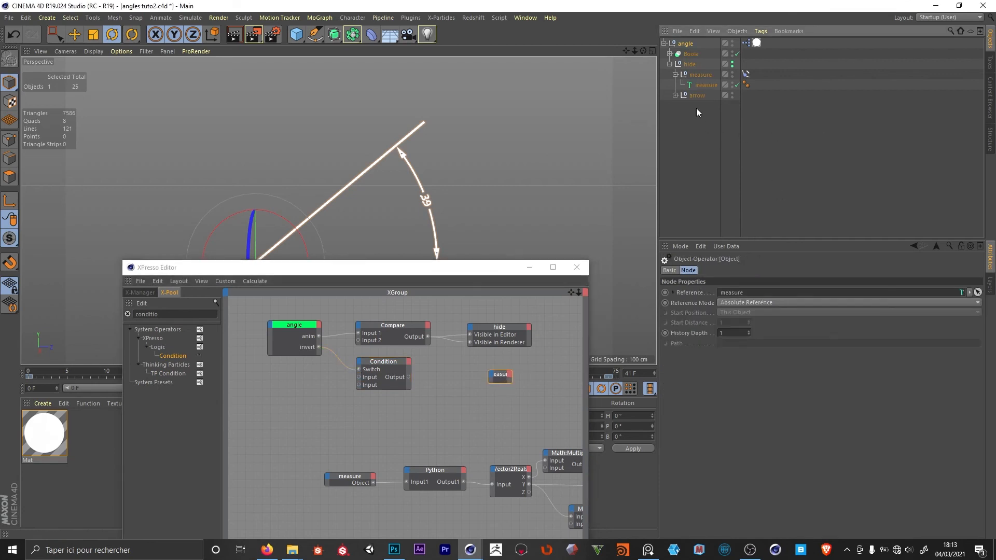
pyautogui.click(701, 85)
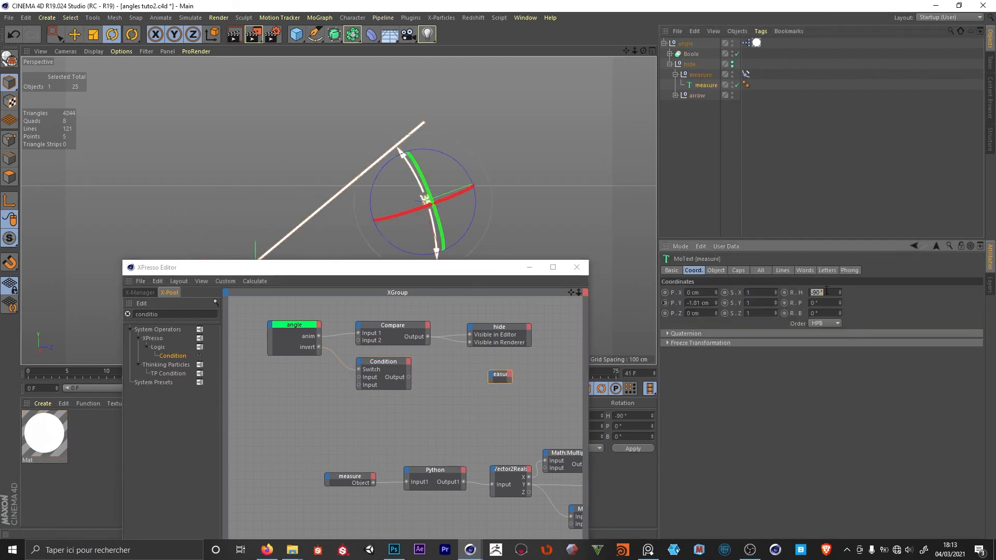
pyautogui.moveTo(516, 271); pyautogui.dragTo(468, 330)
pyautogui.moveTo(460, 203)
pyautogui.mouseDown()
pyautogui.moveTo(206, 221)
pyautogui.moveTo(289, 205)
pyautogui.moveTo(460, 204)
pyautogui.mouseUp()
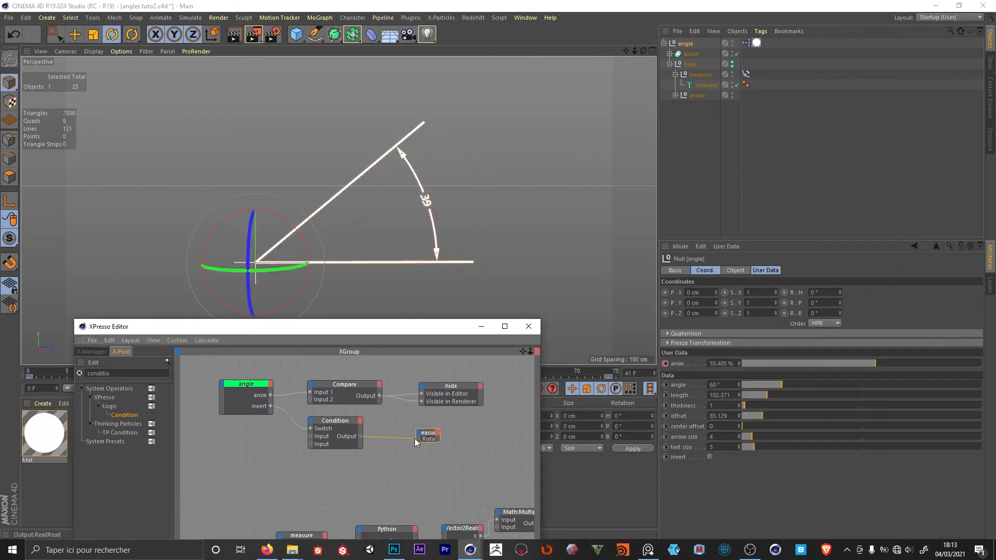
pyautogui.click(419, 438)
# Set the Condition node's Input [2] to 0 and Input [3] to 180, and enable invert on the angle null to test it.
pyautogui.click(335, 422)
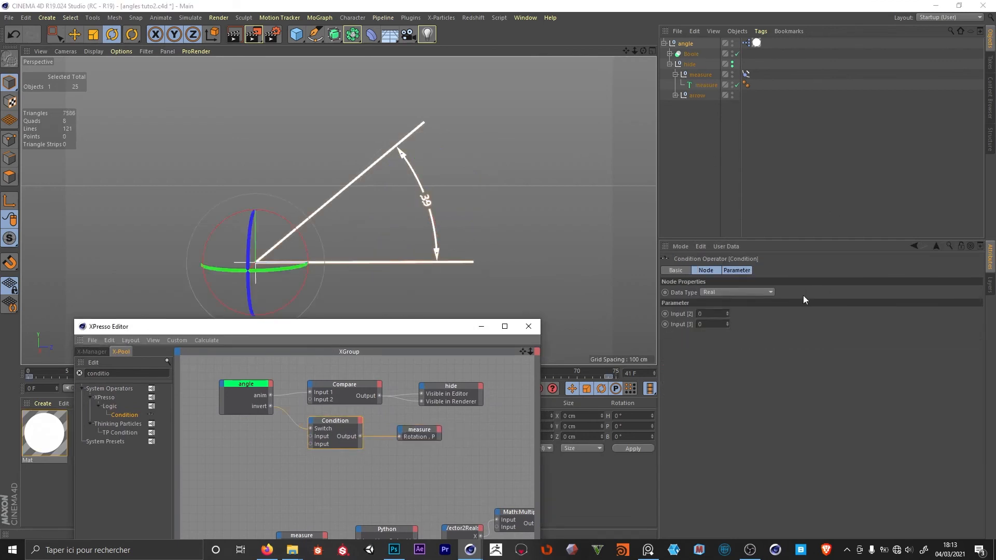
pyautogui.click(715, 313)
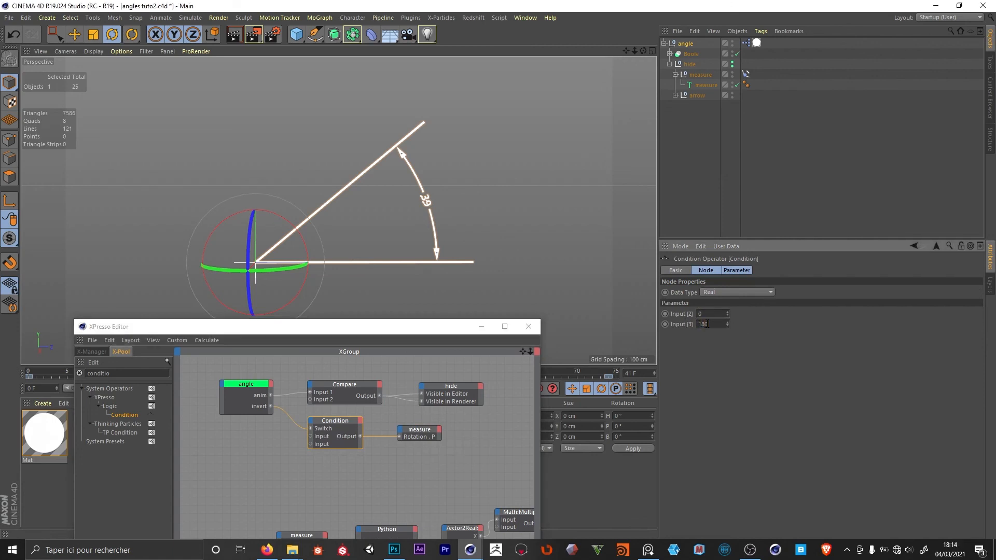
pyautogui.click(686, 44)
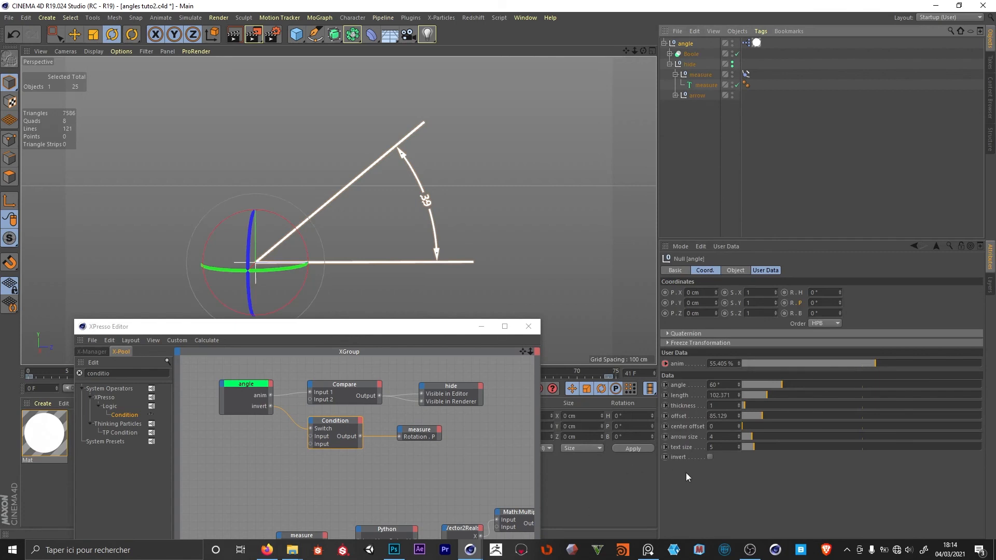
pyautogui.click(709, 457)
pyautogui.keyDown('alt'); pyautogui.moveTo(405, 306); pyautogui.dragTo(471, 285); pyautogui.keyUp('alt')
pyautogui.click(334, 421)
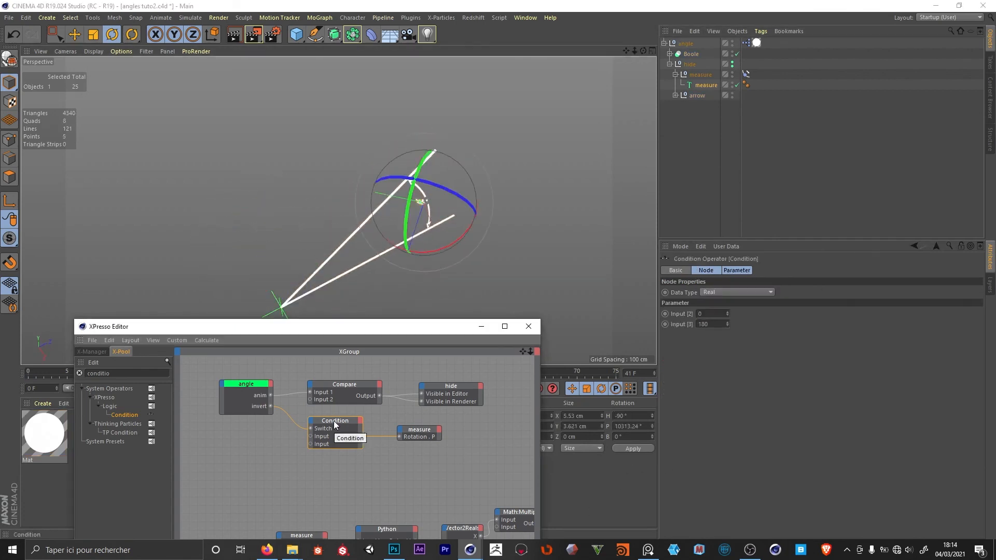
pyautogui.click(710, 325)
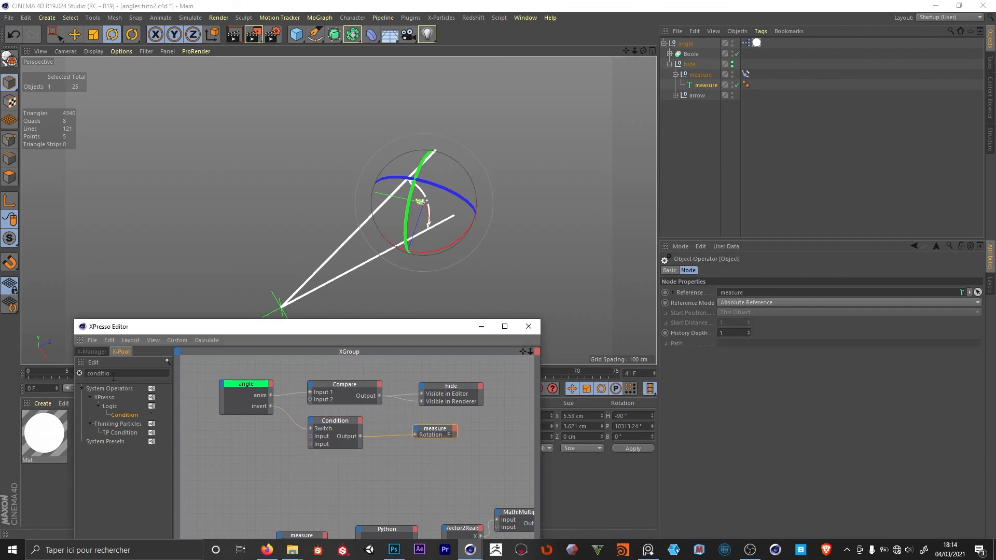
# Insert a Degree node between the Condition and the measure rotation, with its function set to Degrees to Radians.
pyautogui.doubleClick(117, 373)
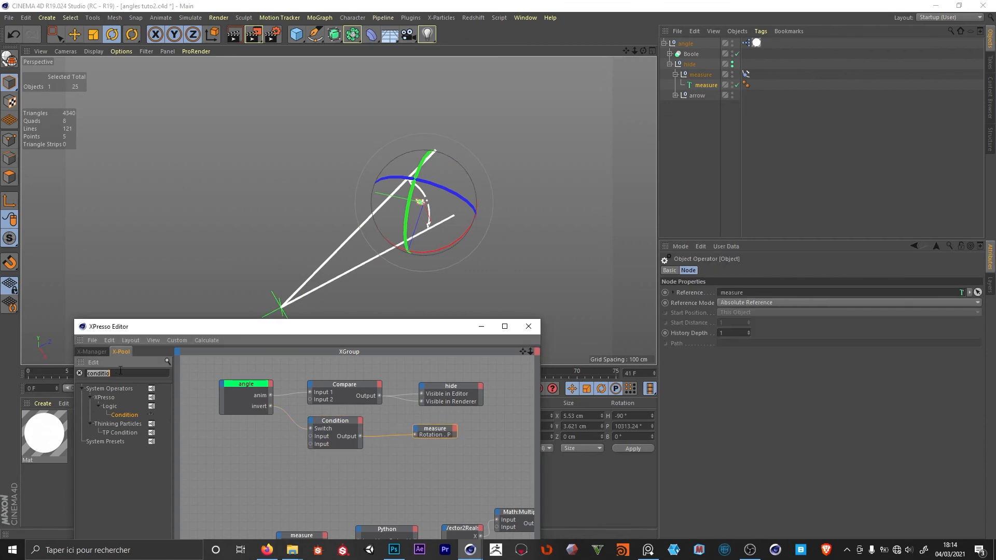
pyautogui.write('deg')
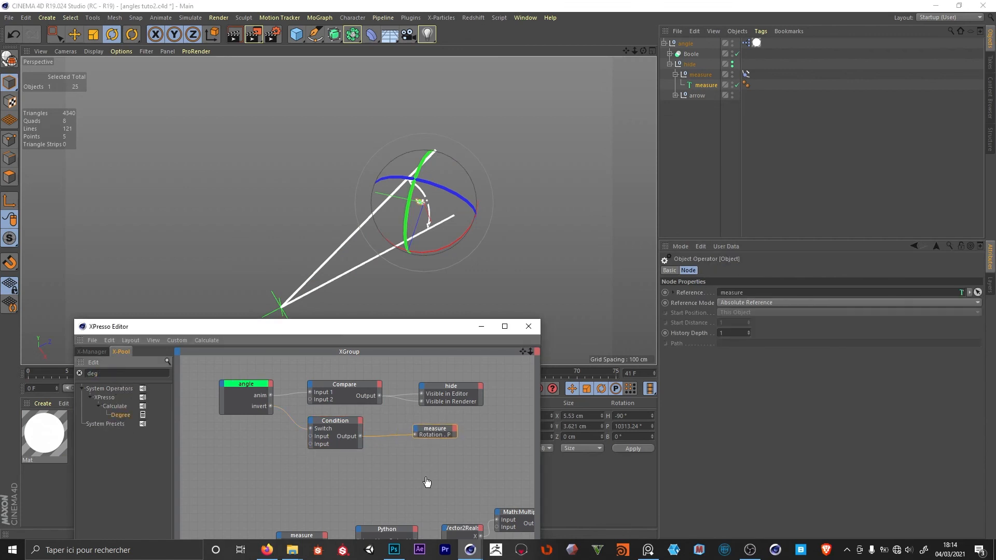
pyautogui.moveTo(427, 482); pyautogui.dragTo(381, 449)
pyautogui.moveTo(436, 431); pyautogui.dragTo(486, 435)
pyautogui.moveTo(428, 449); pyautogui.dragTo(406, 431)
pyautogui.click(734, 292)
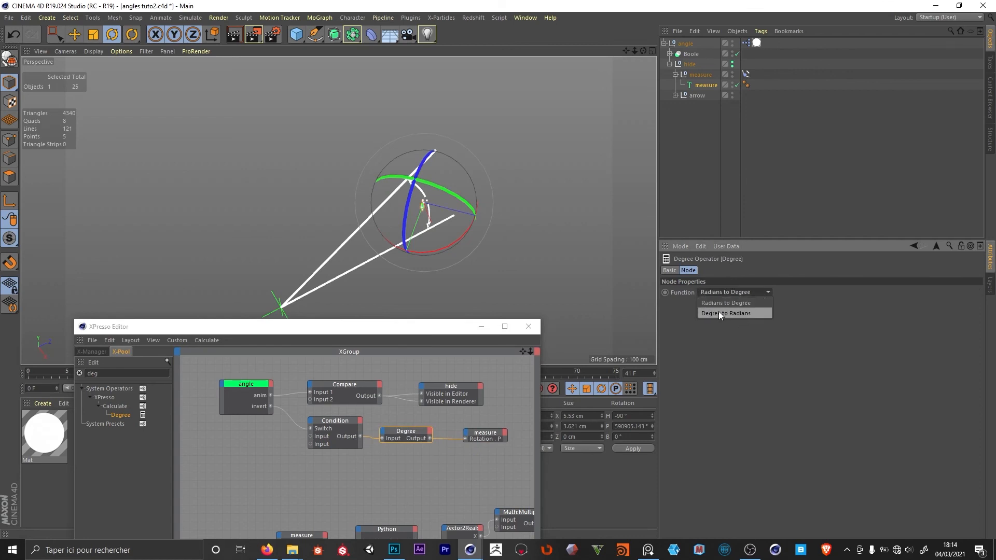
pyautogui.click(718, 311)
# Duplicate the Math:Multiply node driving the label's Position Y, set the copy's Input [2] to 0.5, and feed it the vector's Y output.
pyautogui.scroll(5, 477, 194)
pyautogui.keyDown('alt'); pyautogui.moveTo(477, 197); pyautogui.dragTo(396, 250); pyautogui.keyUp('alt')
pyautogui.moveTo(330, 468); pyautogui.dragTo(473, 438)
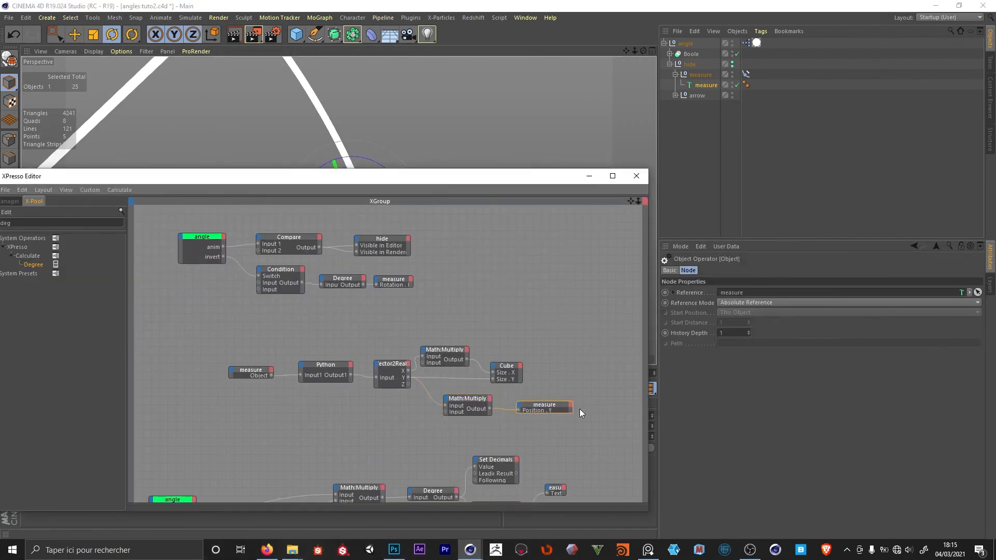
pyautogui.click(476, 407)
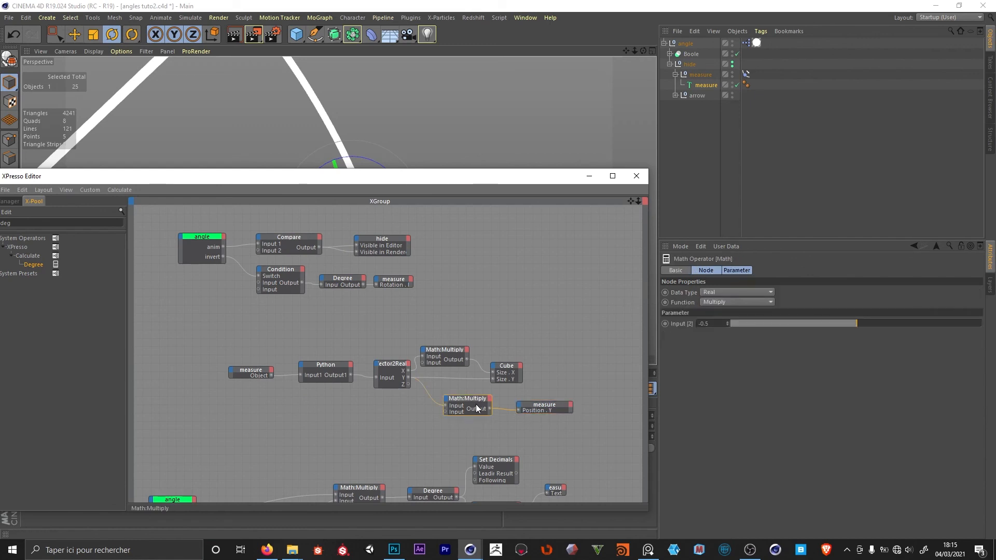
pyautogui.moveTo(548, 180); pyautogui.dragTo(553, 358)
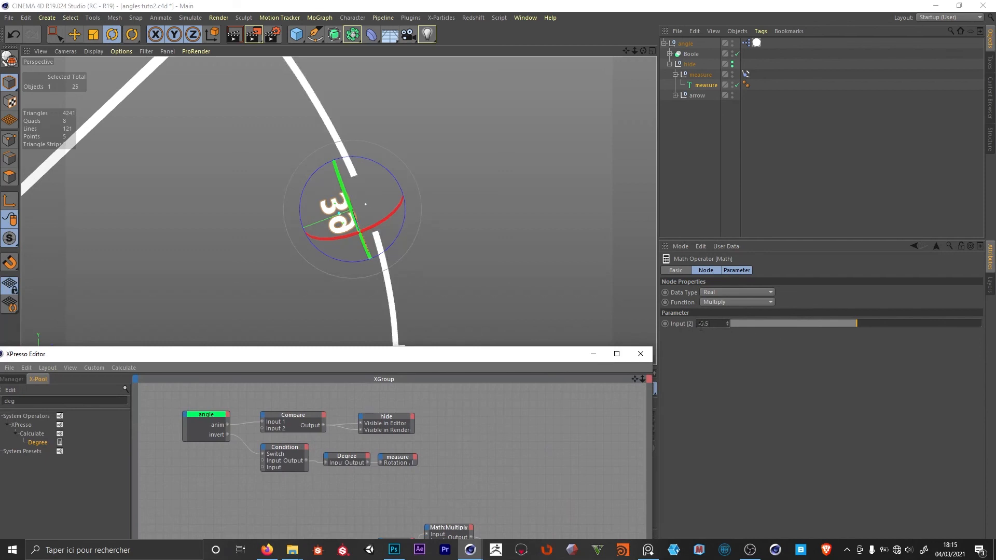
pyautogui.click(701, 324)
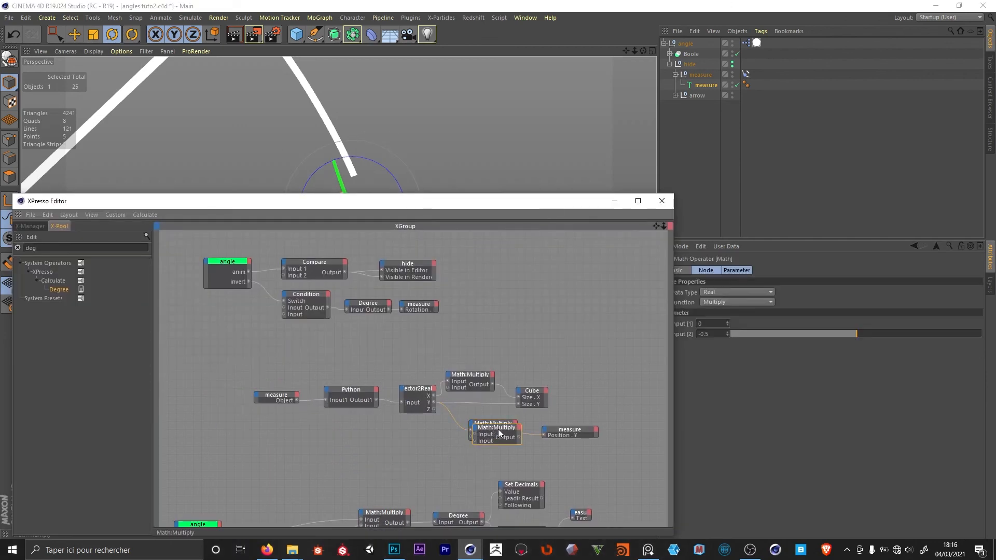
pyautogui.keyDown('ctrl'); pyautogui.moveTo(493, 428); pyautogui.dragTo(495, 453); pyautogui.keyUp('ctrl')
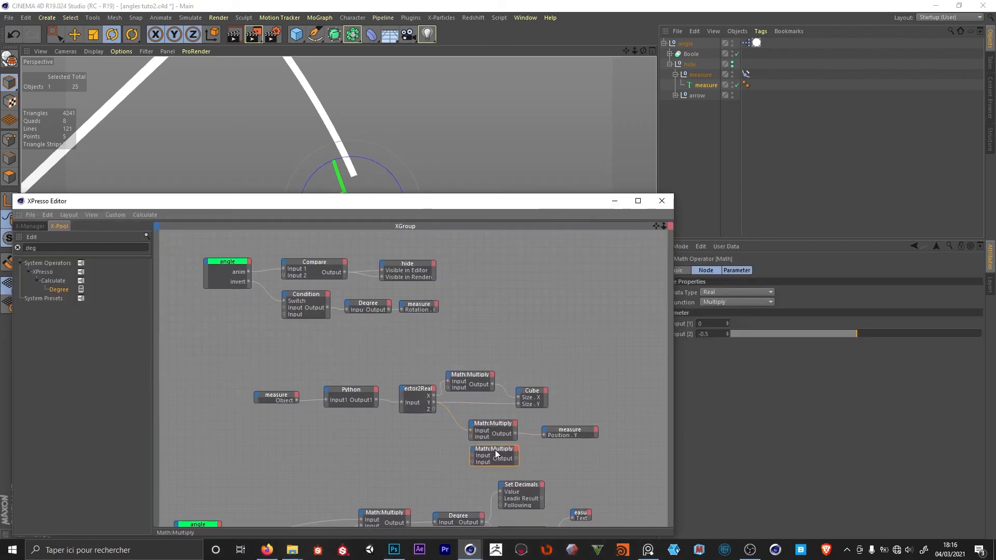
pyautogui.click(700, 334)
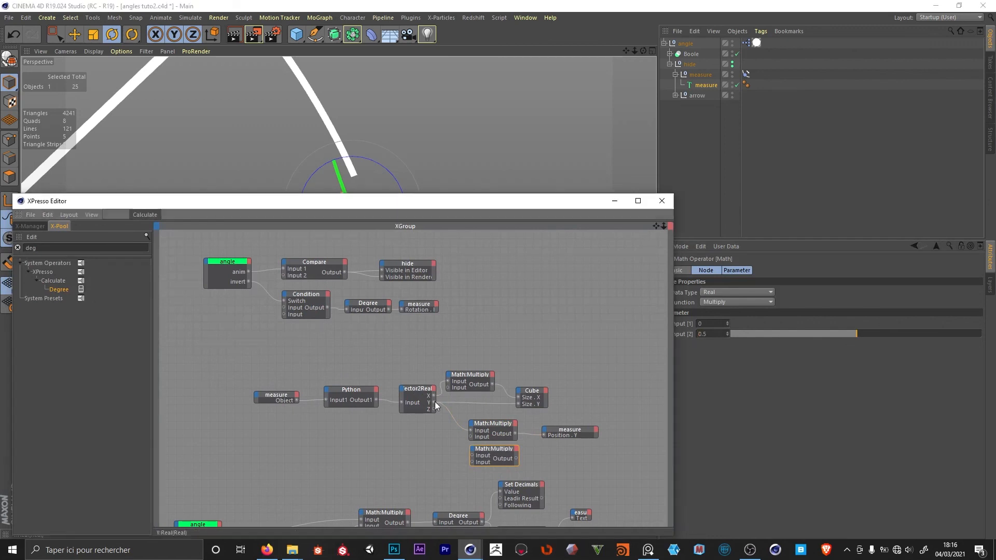
pyautogui.moveTo(435, 403); pyautogui.dragTo(468, 458)
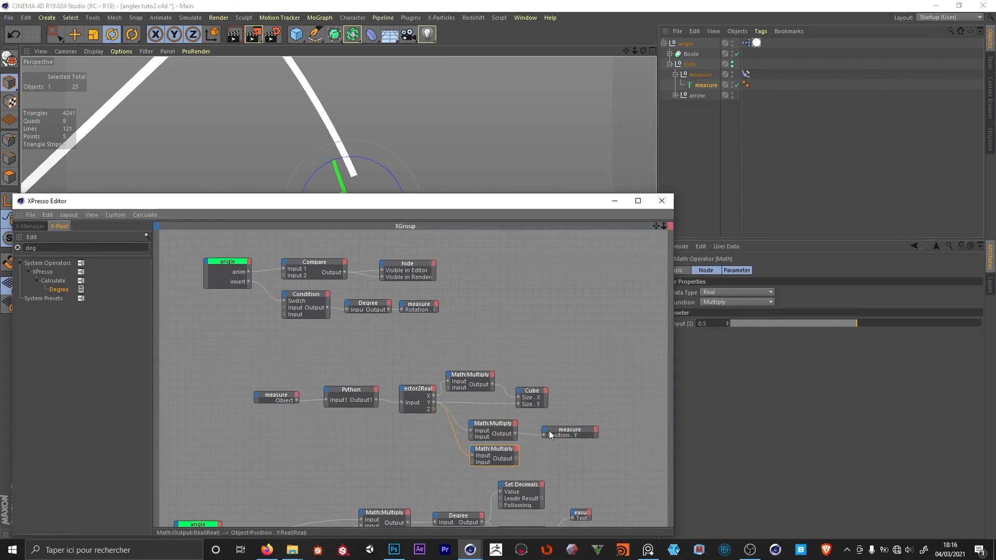
# Duplicate the Condition node beside the Math:Multiply pair and wire the angle node's invert output to its Switch.
pyautogui.moveTo(547, 429); pyautogui.dragTo(572, 429)
pyautogui.click(317, 296)
pyautogui.hotkey('ctrl', 'c')
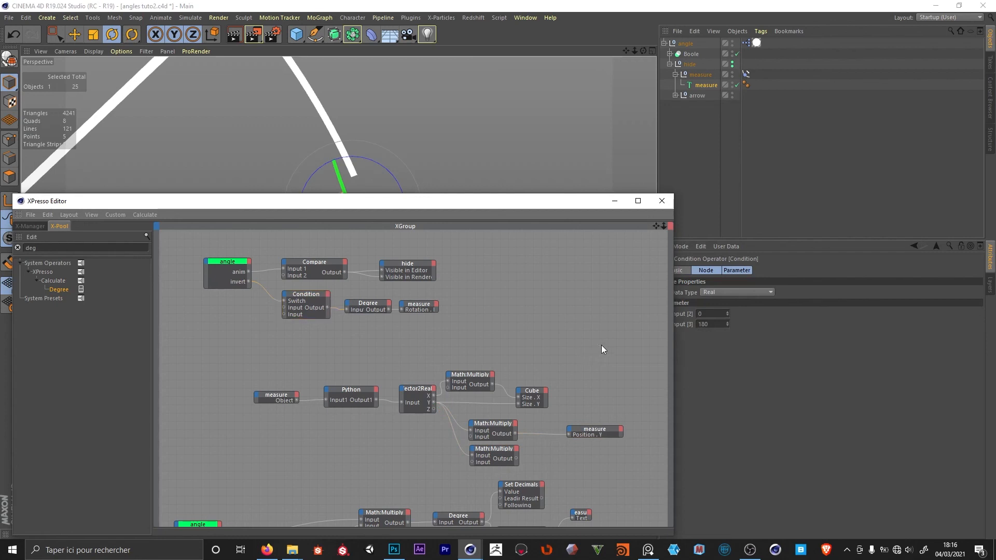
pyautogui.hotkey('ctrl', 'v')
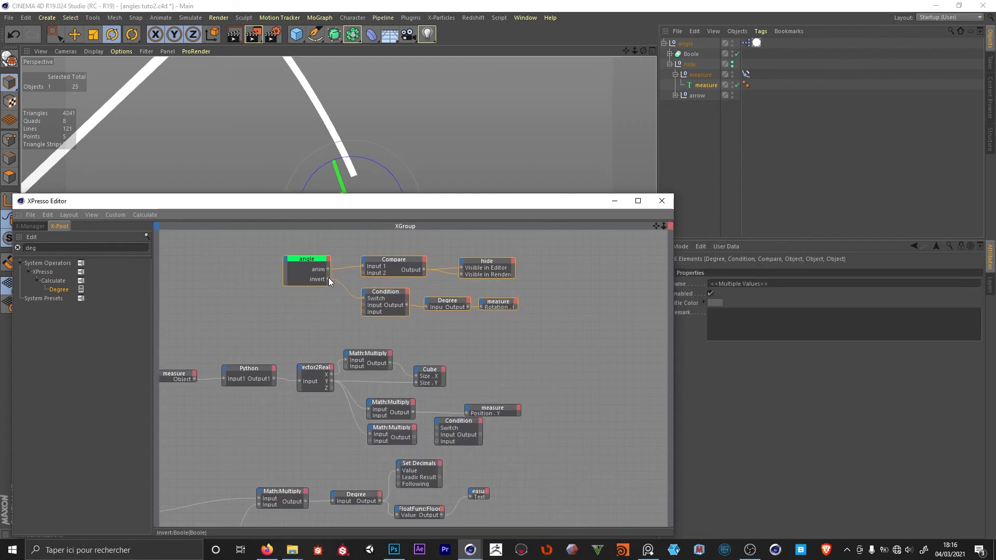
pyautogui.moveTo(329, 279); pyautogui.dragTo(438, 429)
# Wire the -0.5 and 0.5 Math:Multiply outputs into the copied Condition's inputs, and its Output into the measure node's Position Y.
pyautogui.moveTo(492, 408); pyautogui.dragTo(557, 410)
pyautogui.moveTo(464, 429); pyautogui.dragTo(490, 400)
pyautogui.moveTo(415, 412); pyautogui.dragTo(463, 407)
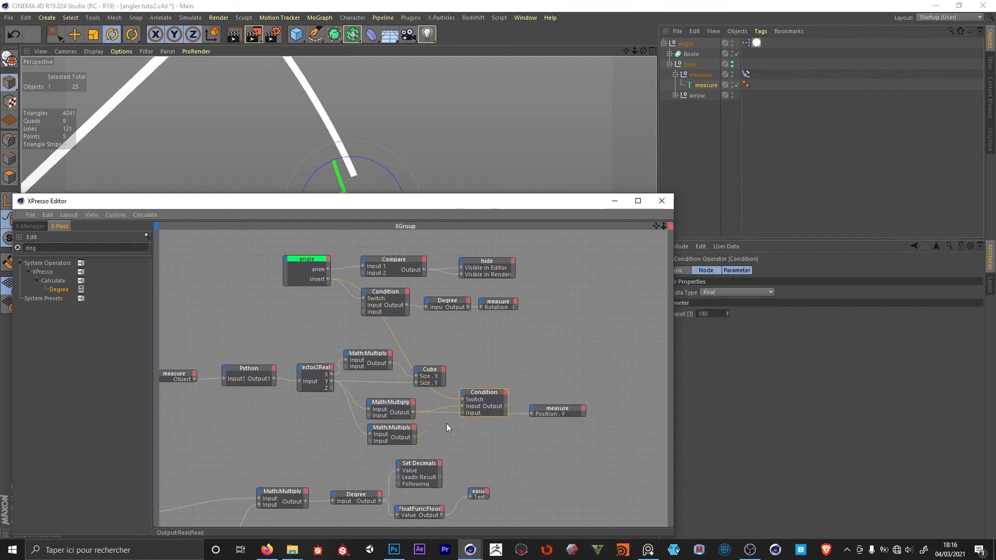
pyautogui.moveTo(463, 412); pyautogui.dragTo(463, 413)
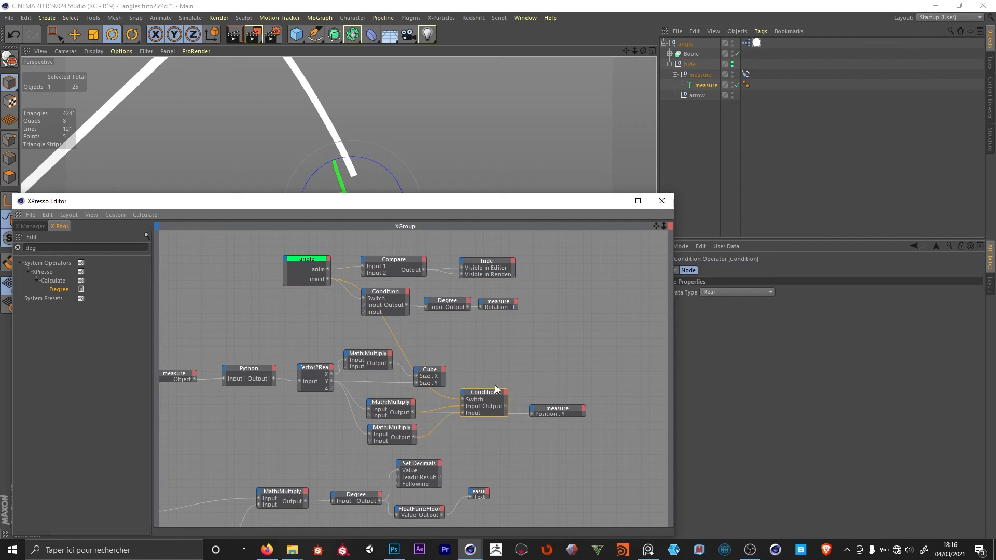
pyautogui.click(392, 427)
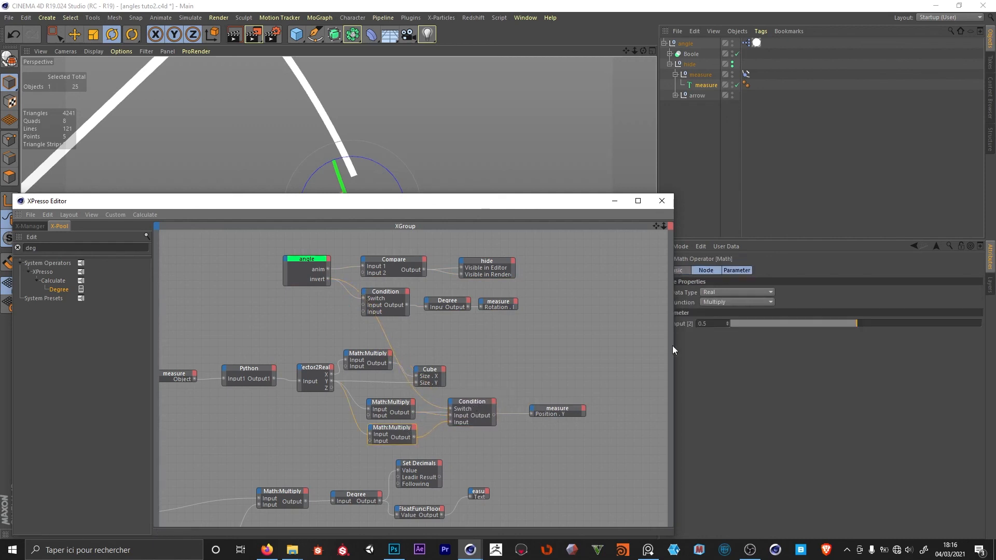
pyautogui.click(400, 403)
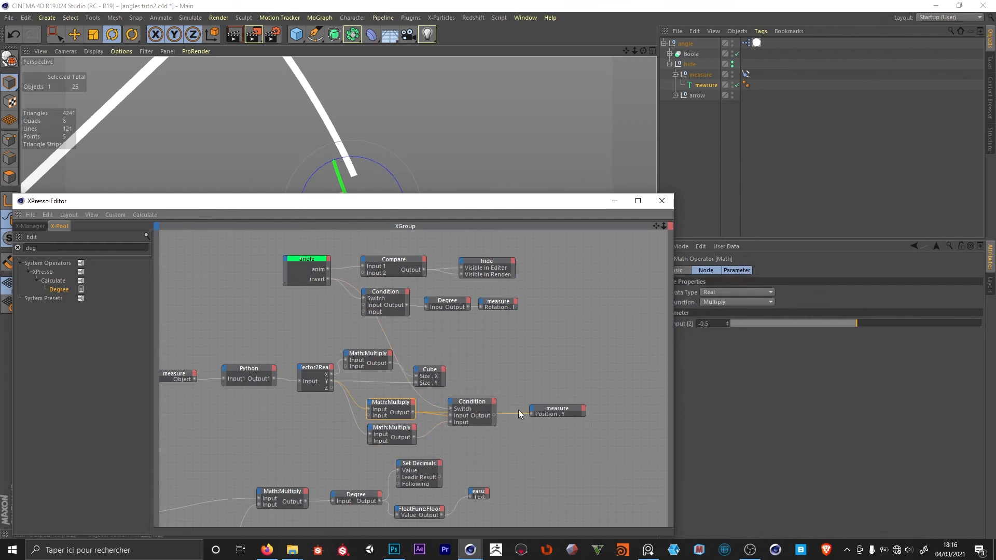
pyautogui.moveTo(494, 415); pyautogui.dragTo(531, 414)
# Check the inverted label's centring on the arc, and turn off invert on the angle null.
pyautogui.moveTo(455, 205); pyautogui.dragTo(466, 373)
pyautogui.click(696, 146)
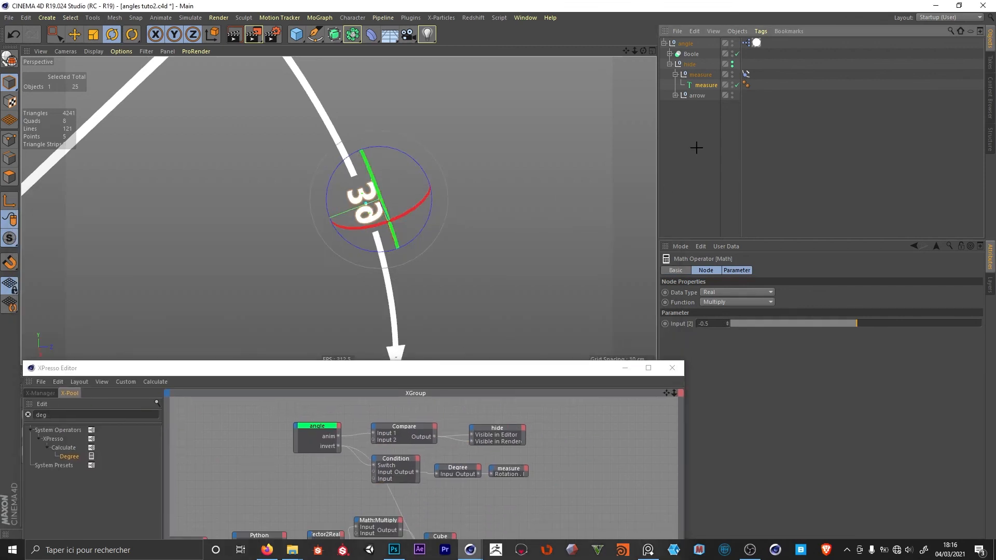
pyautogui.scroll(-3, 374, 229)
pyautogui.click(685, 44)
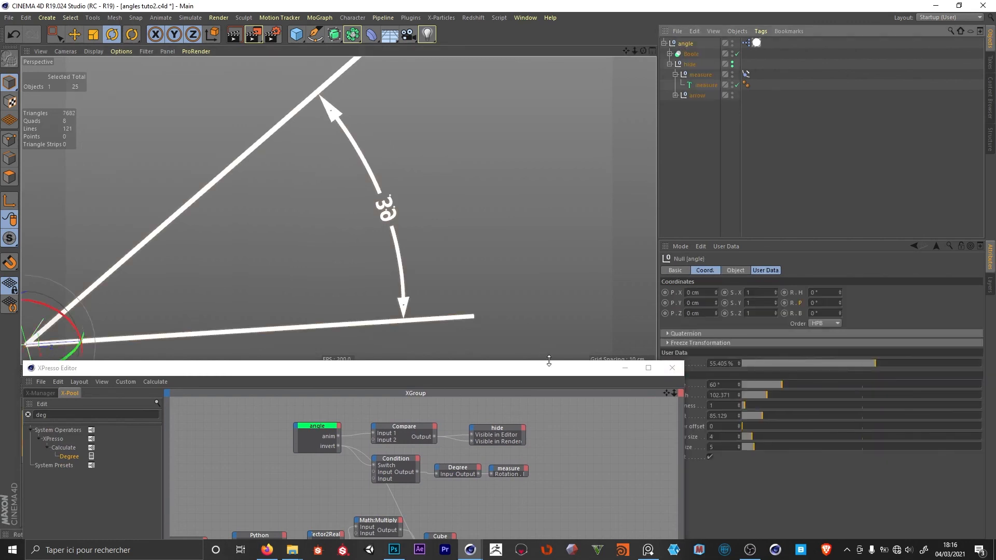
pyautogui.moveTo(561, 370); pyautogui.dragTo(469, 413)
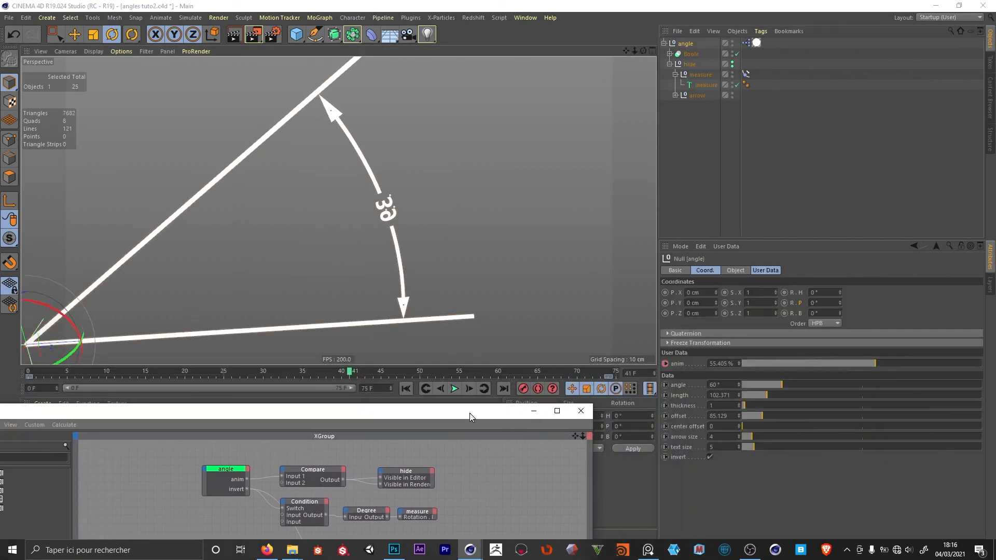
pyautogui.click(709, 457)
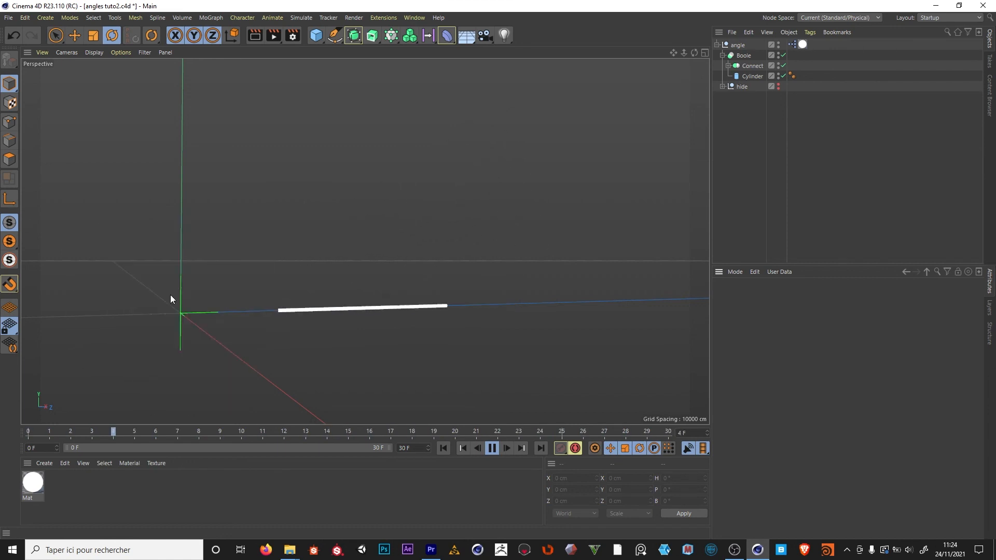
pyautogui.click(751, 76)
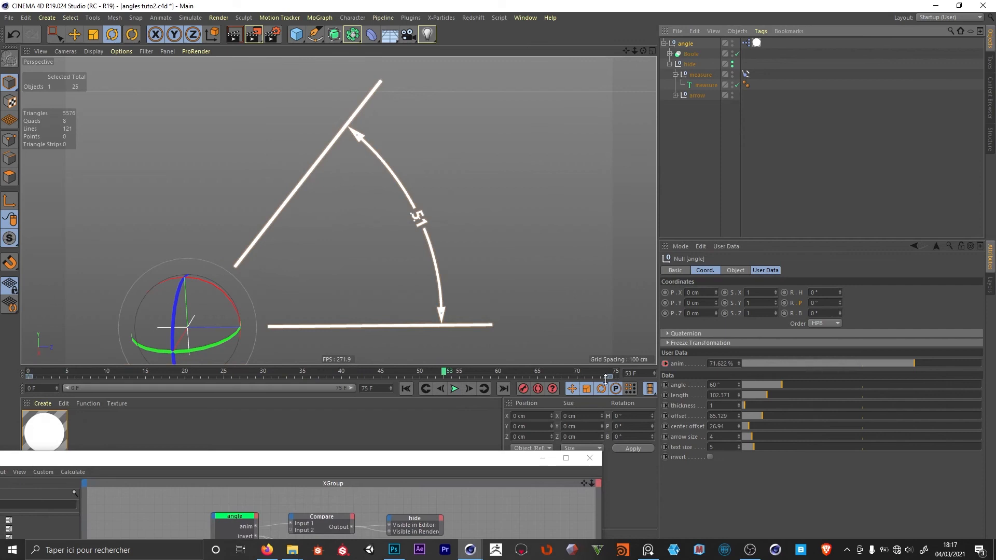
# Move the last anim keyframe to about frame 25, shorten the timeline to 30 frames, and play the animation.
pyautogui.moveTo(605, 378); pyautogui.dragTo(232, 378)
pyautogui.doubleClick(372, 389)
pyautogui.write('30')
pyautogui.press('Return')
pyautogui.click(454, 389)
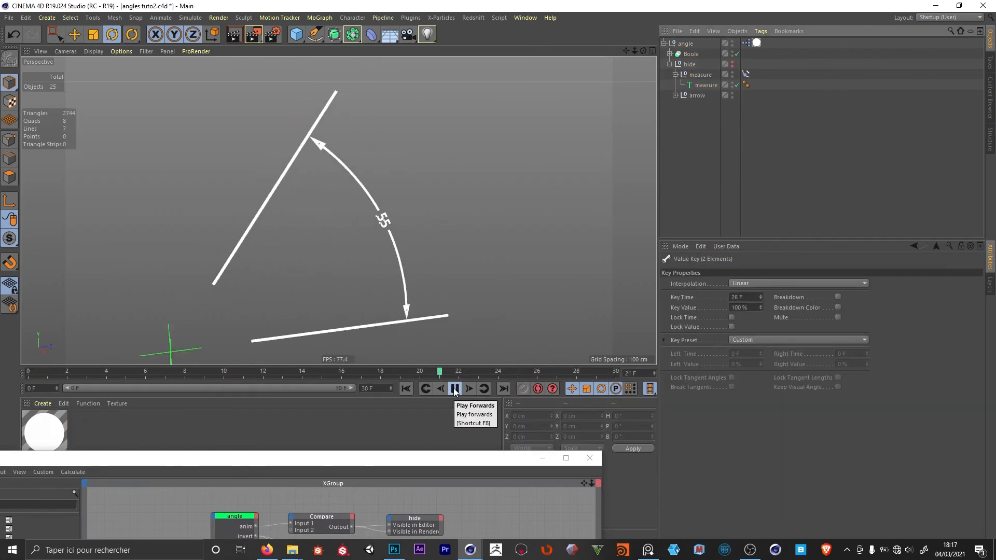
# Set the angle null's angle to about 32°, length to about 150, offset to about 137 and arrow size to about 6.6 during playback.
pyautogui.click(684, 44)
pyautogui.moveTo(779, 385)
pyautogui.mouseDown()
pyautogui.moveTo(765, 390)
pyautogui.moveTo(846, 385)
pyautogui.moveTo(771, 394)
pyautogui.moveTo(786, 396)
pyautogui.moveTo(764, 417)
pyautogui.moveTo(785, 413)
pyautogui.moveTo(758, 435)
pyautogui.mouseUp()
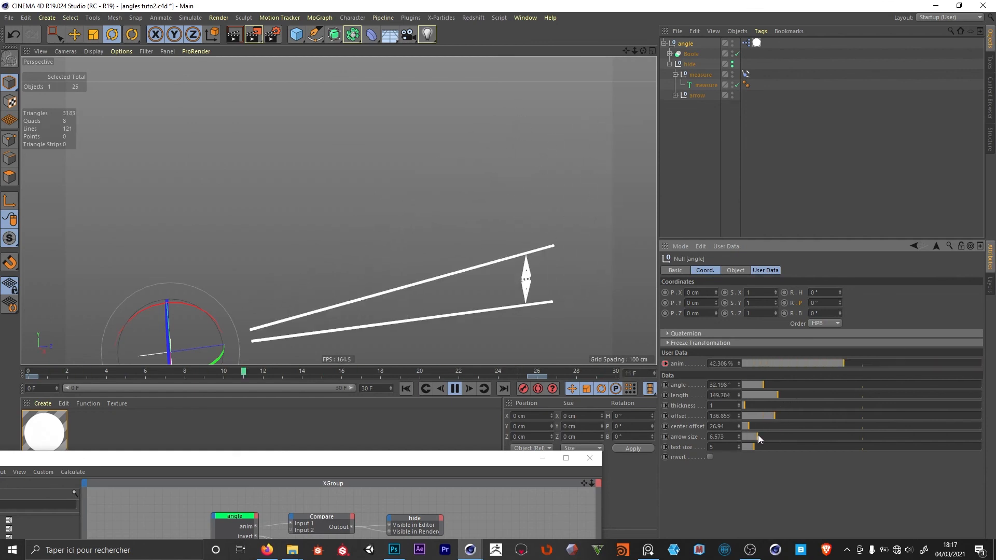